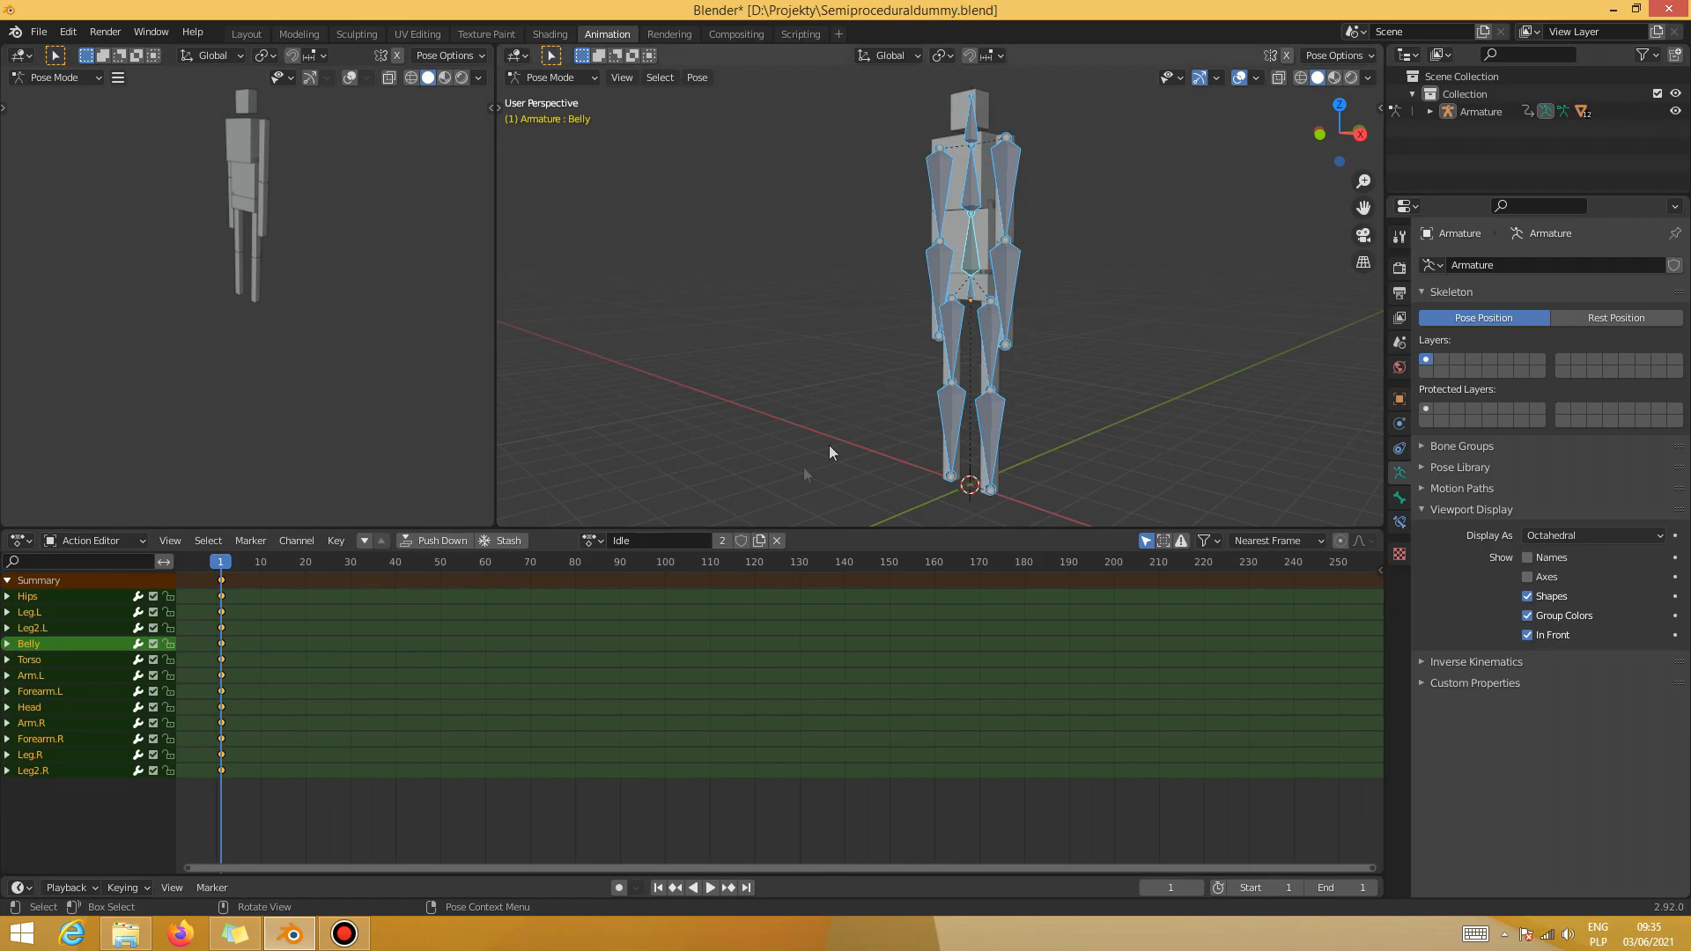
Review the armature's poses in the Idle1, Walk1, Walk2, Walk3, Walk4 and Idle actions
click(592, 541)
click(649, 585)
click(590, 540)
click(642, 601)
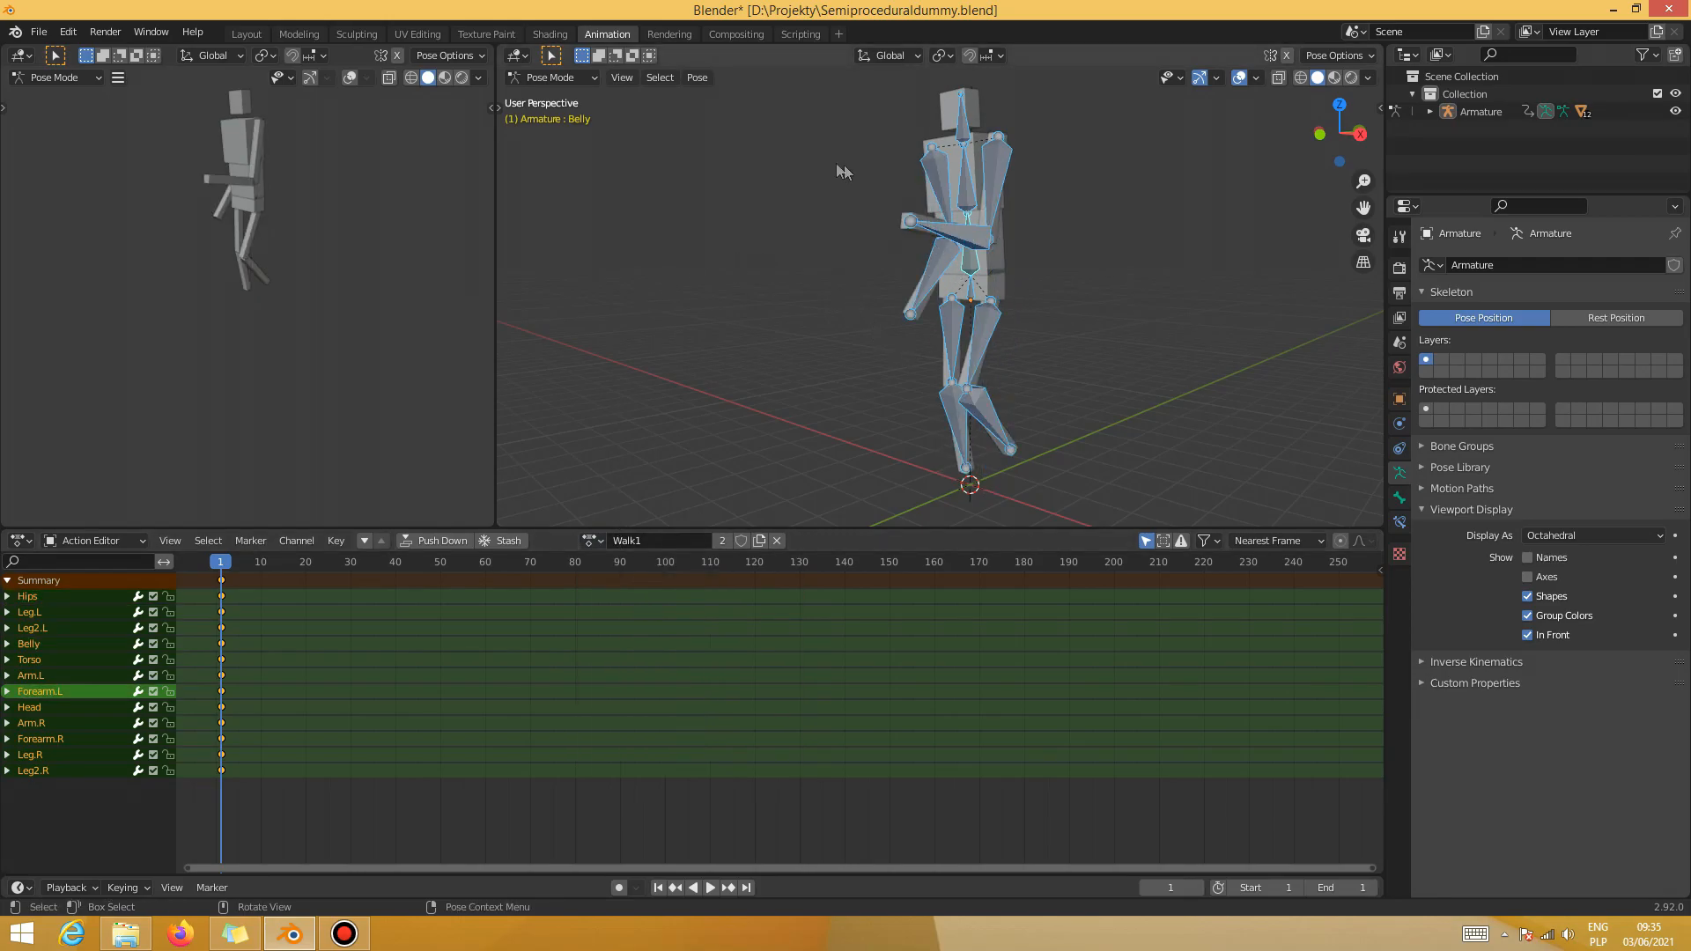
click(590, 540)
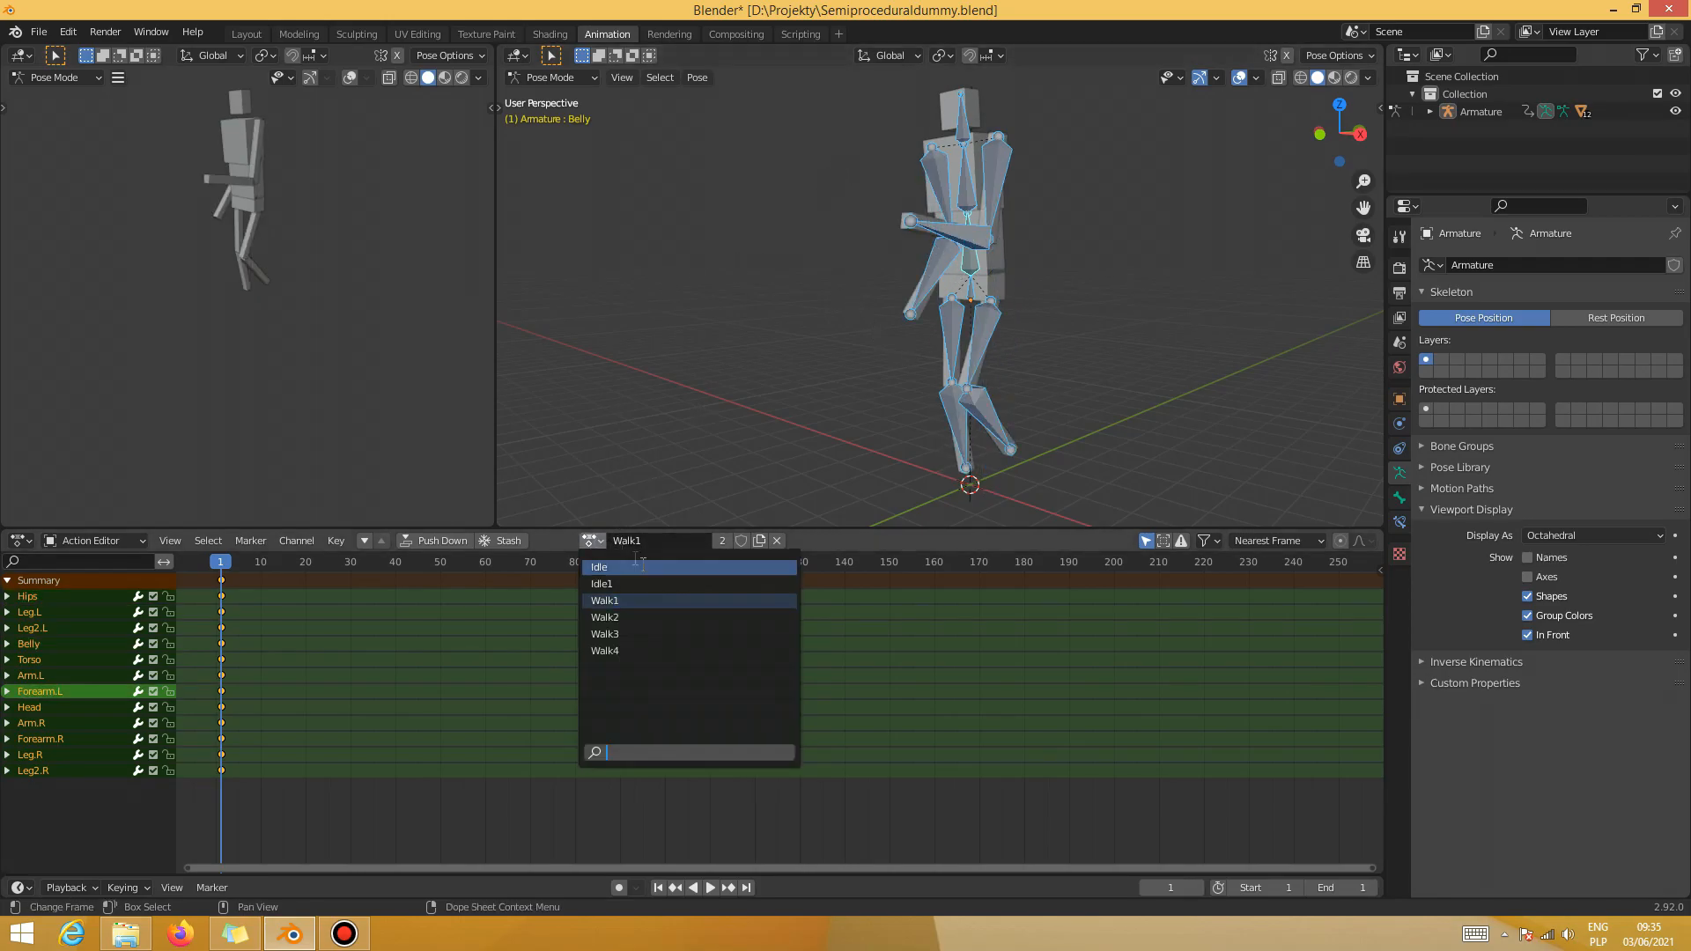
click(642, 618)
click(590, 540)
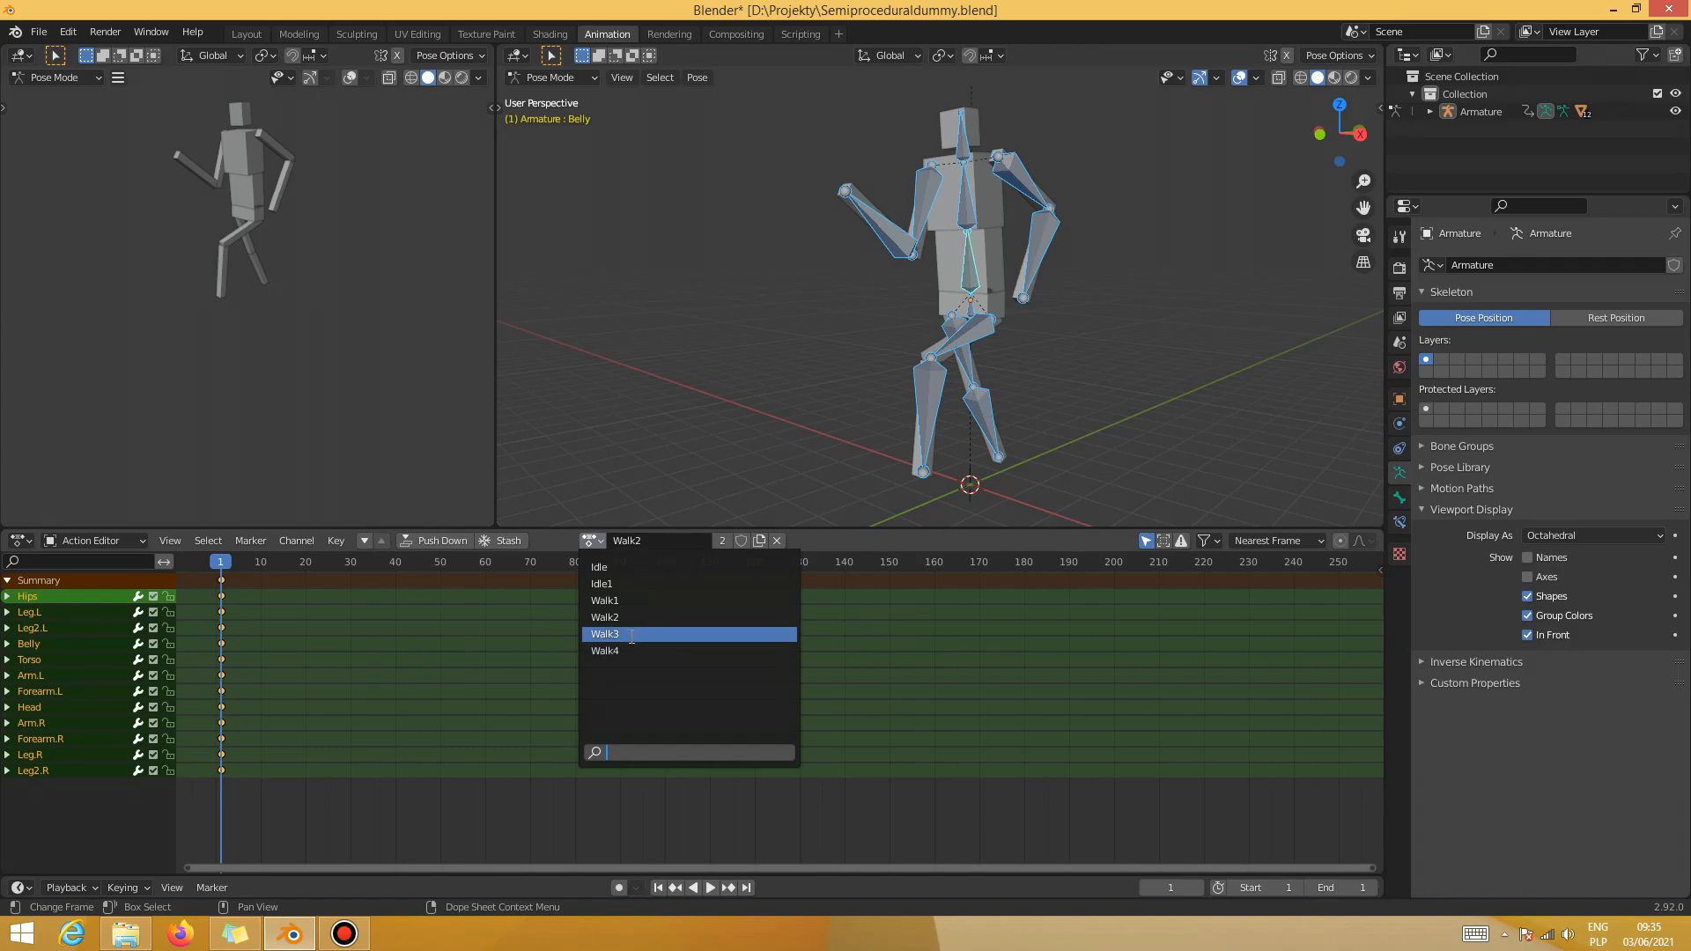
click(643, 634)
click(587, 540)
click(621, 651)
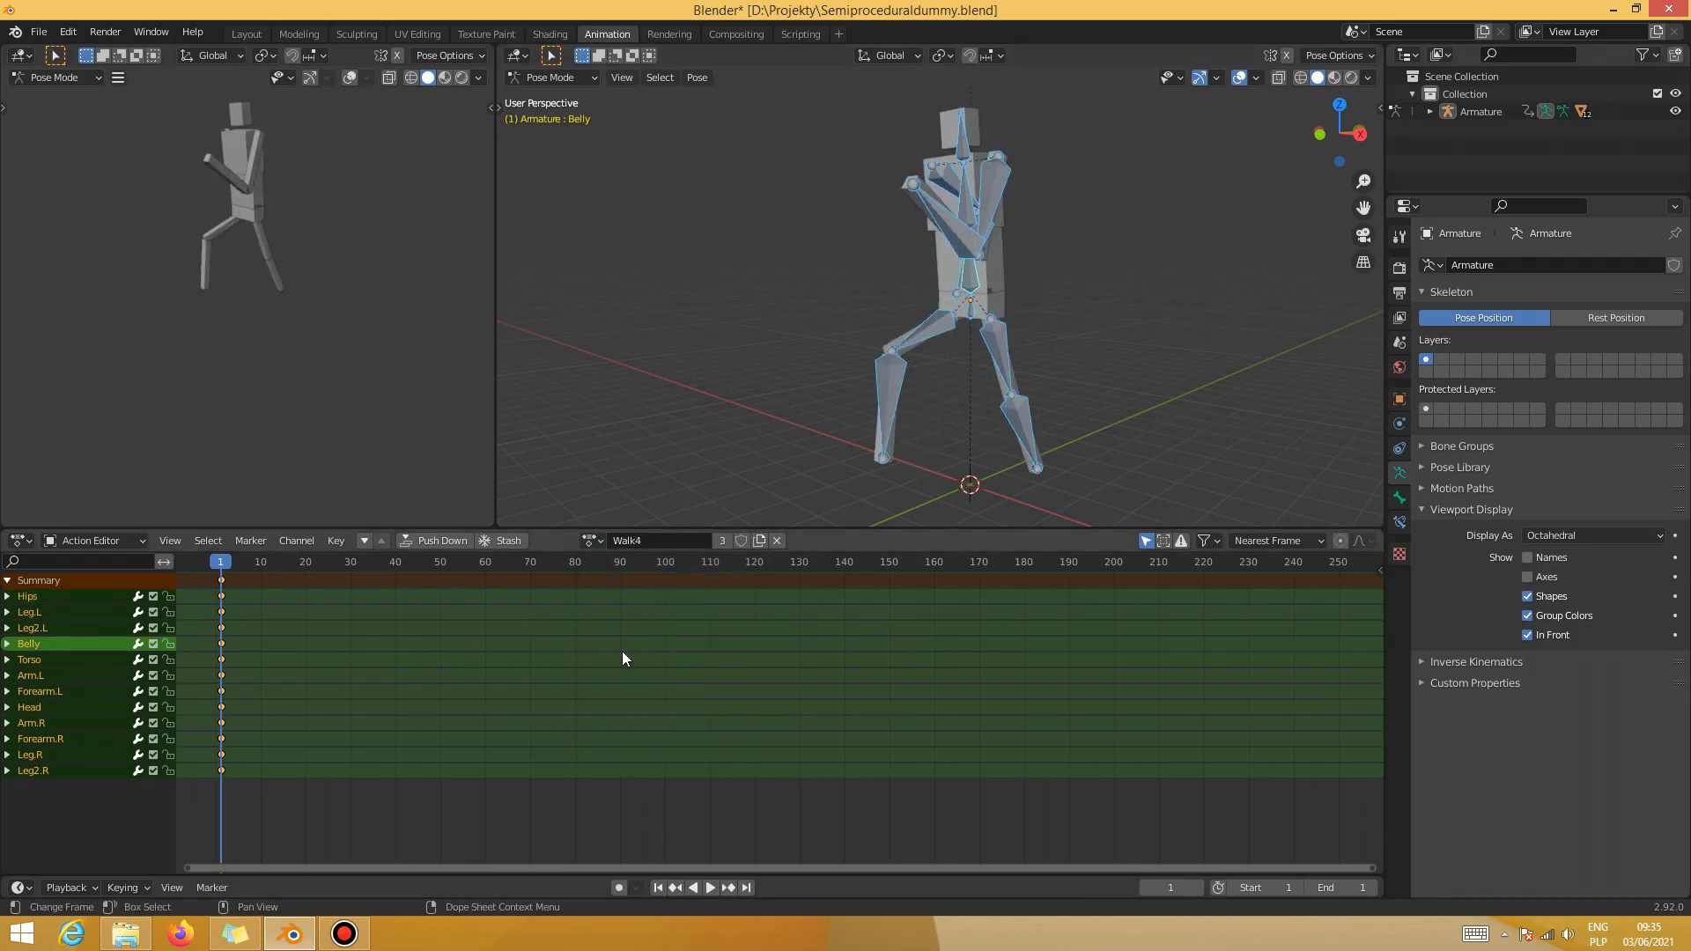
click(589, 541)
click(618, 567)
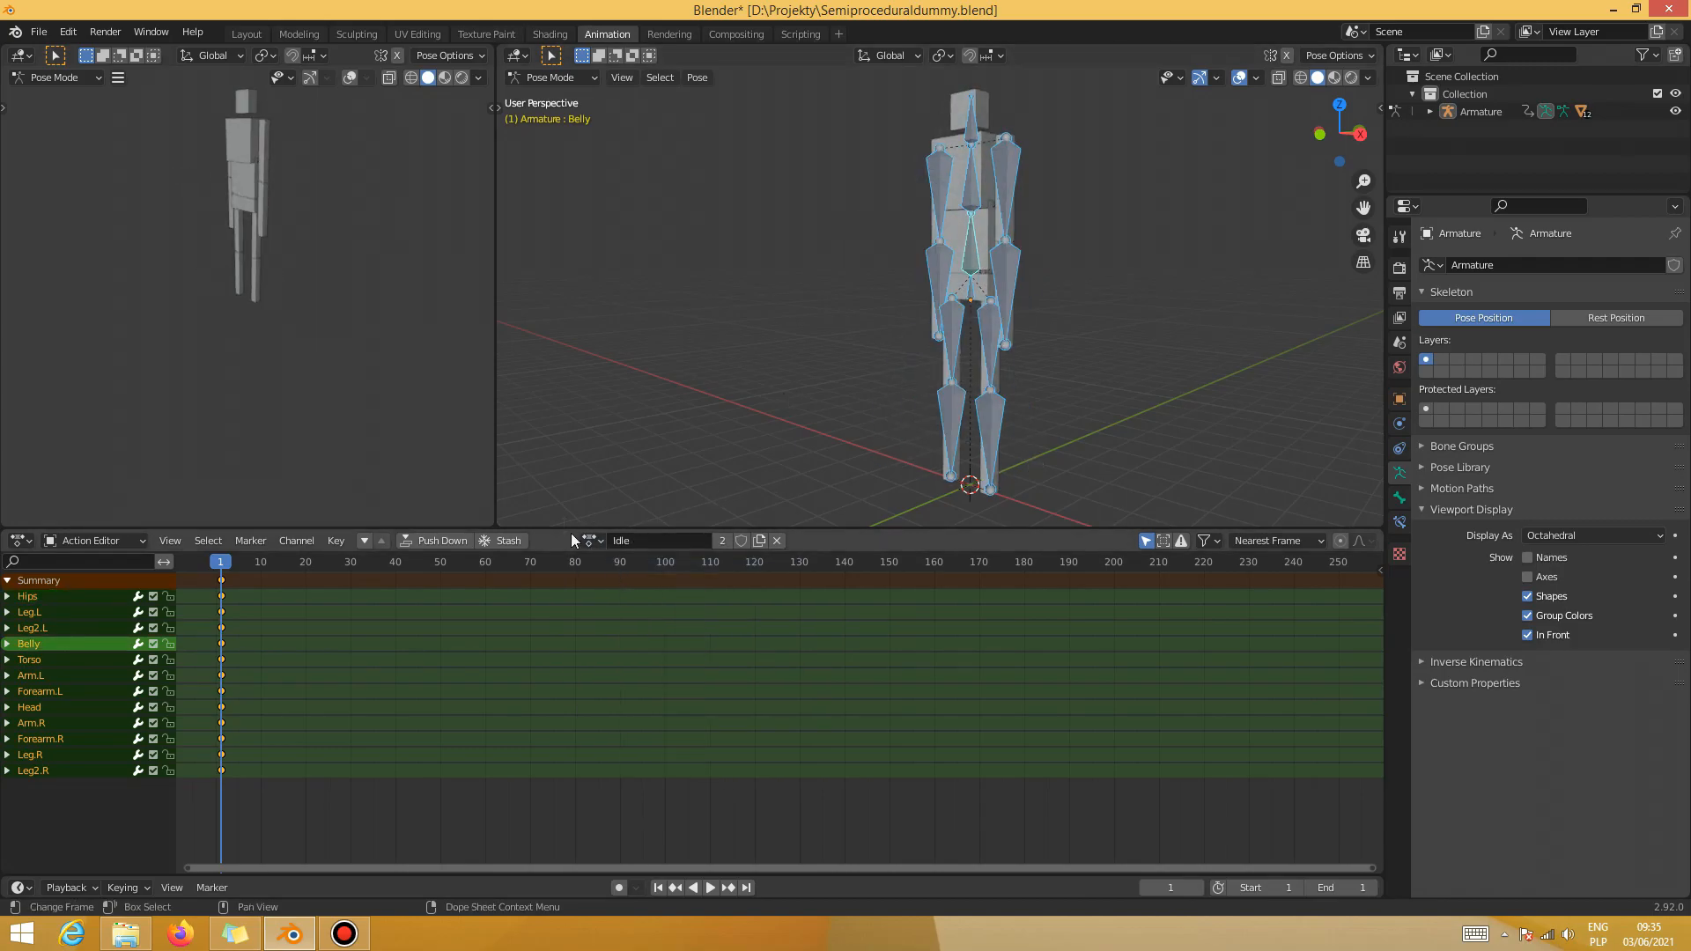
middle_drag(1075, 350, 1002, 382)
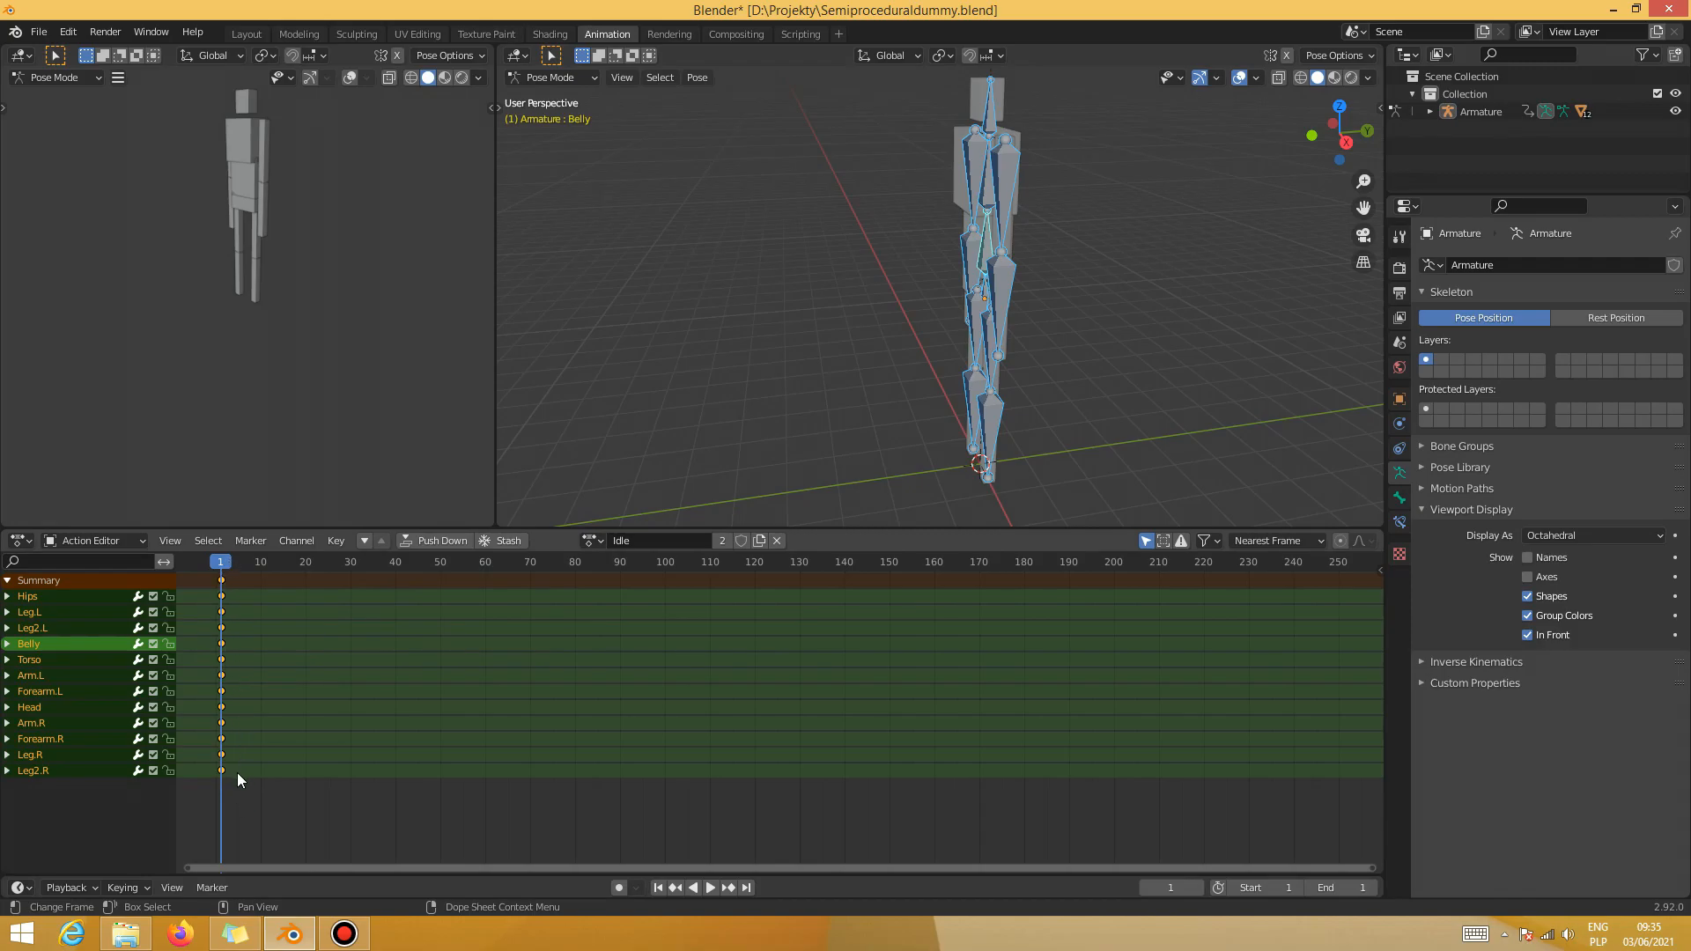
middle_drag(863, 408, 916, 398)
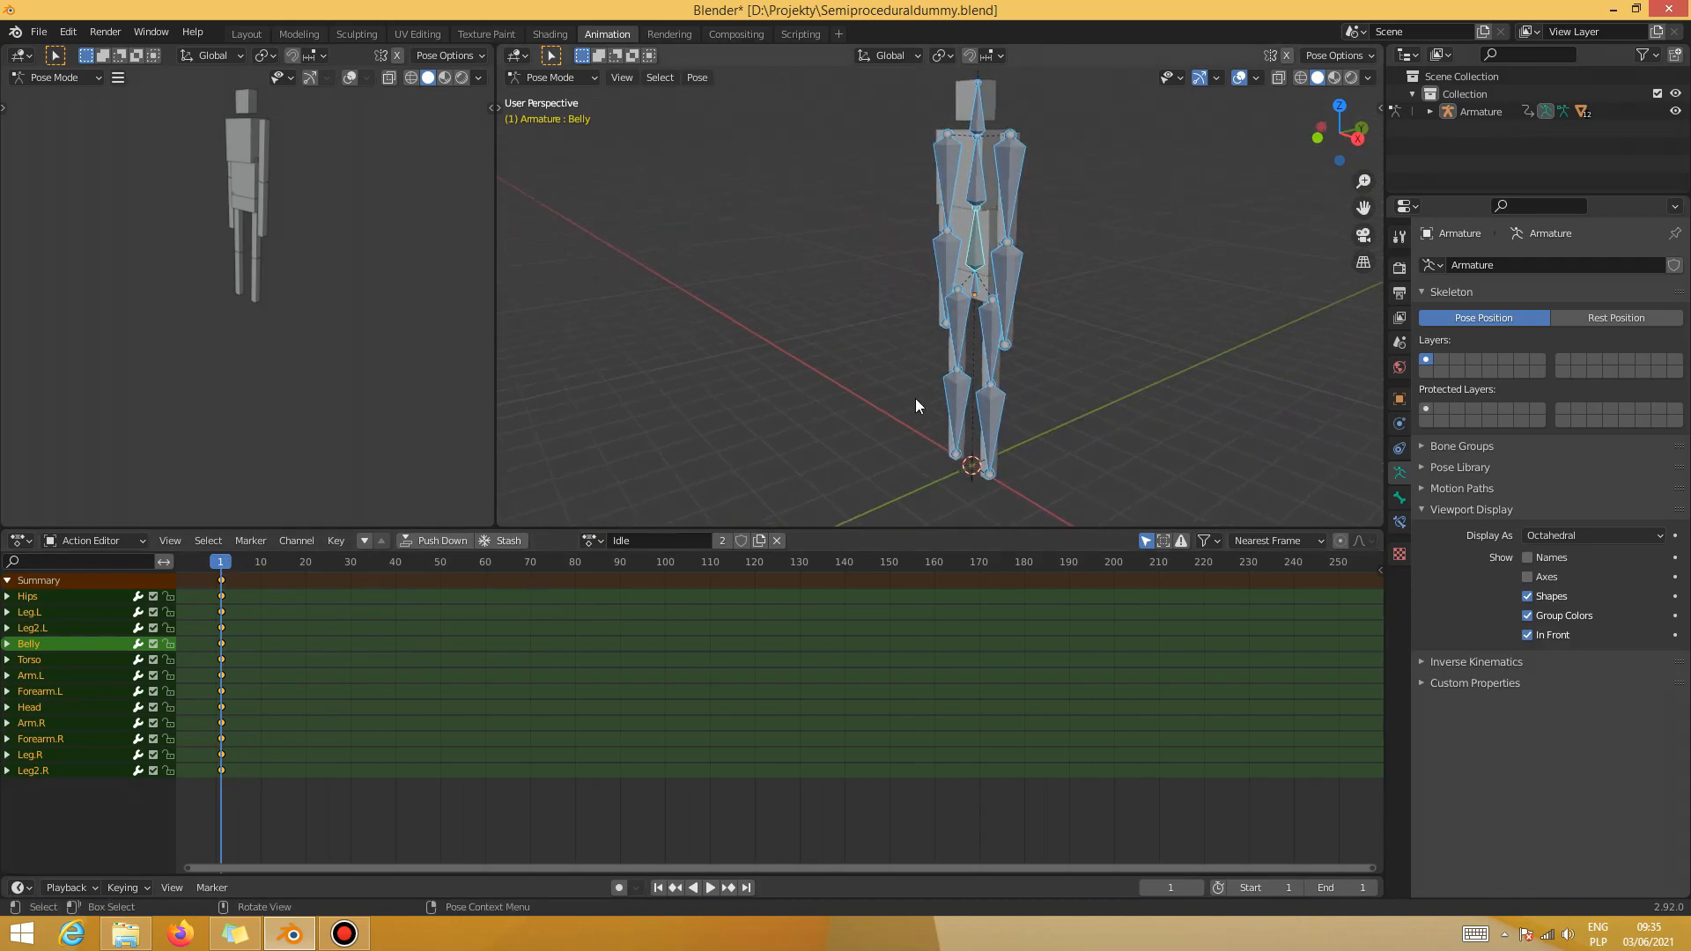
Export the model in glTF 2.0 format as Semiproceduraldummy.gltf into the Semi-procedural tut folder, overwriting the existing file
click(39, 32)
mouse_move(97, 289)
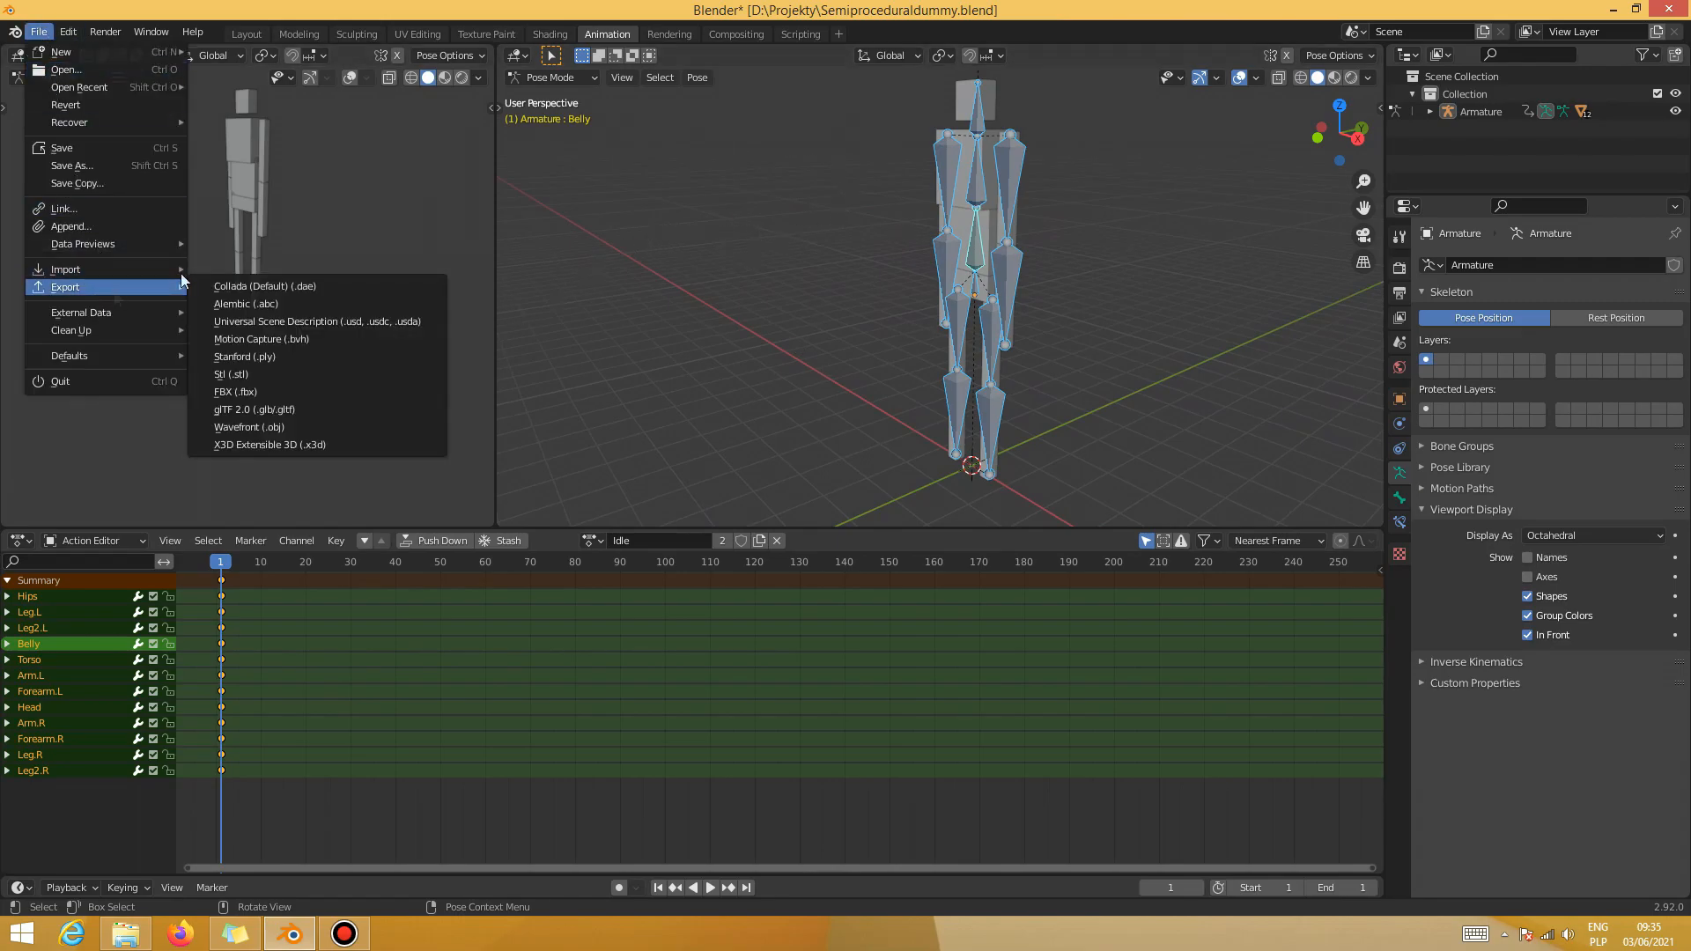
click(303, 408)
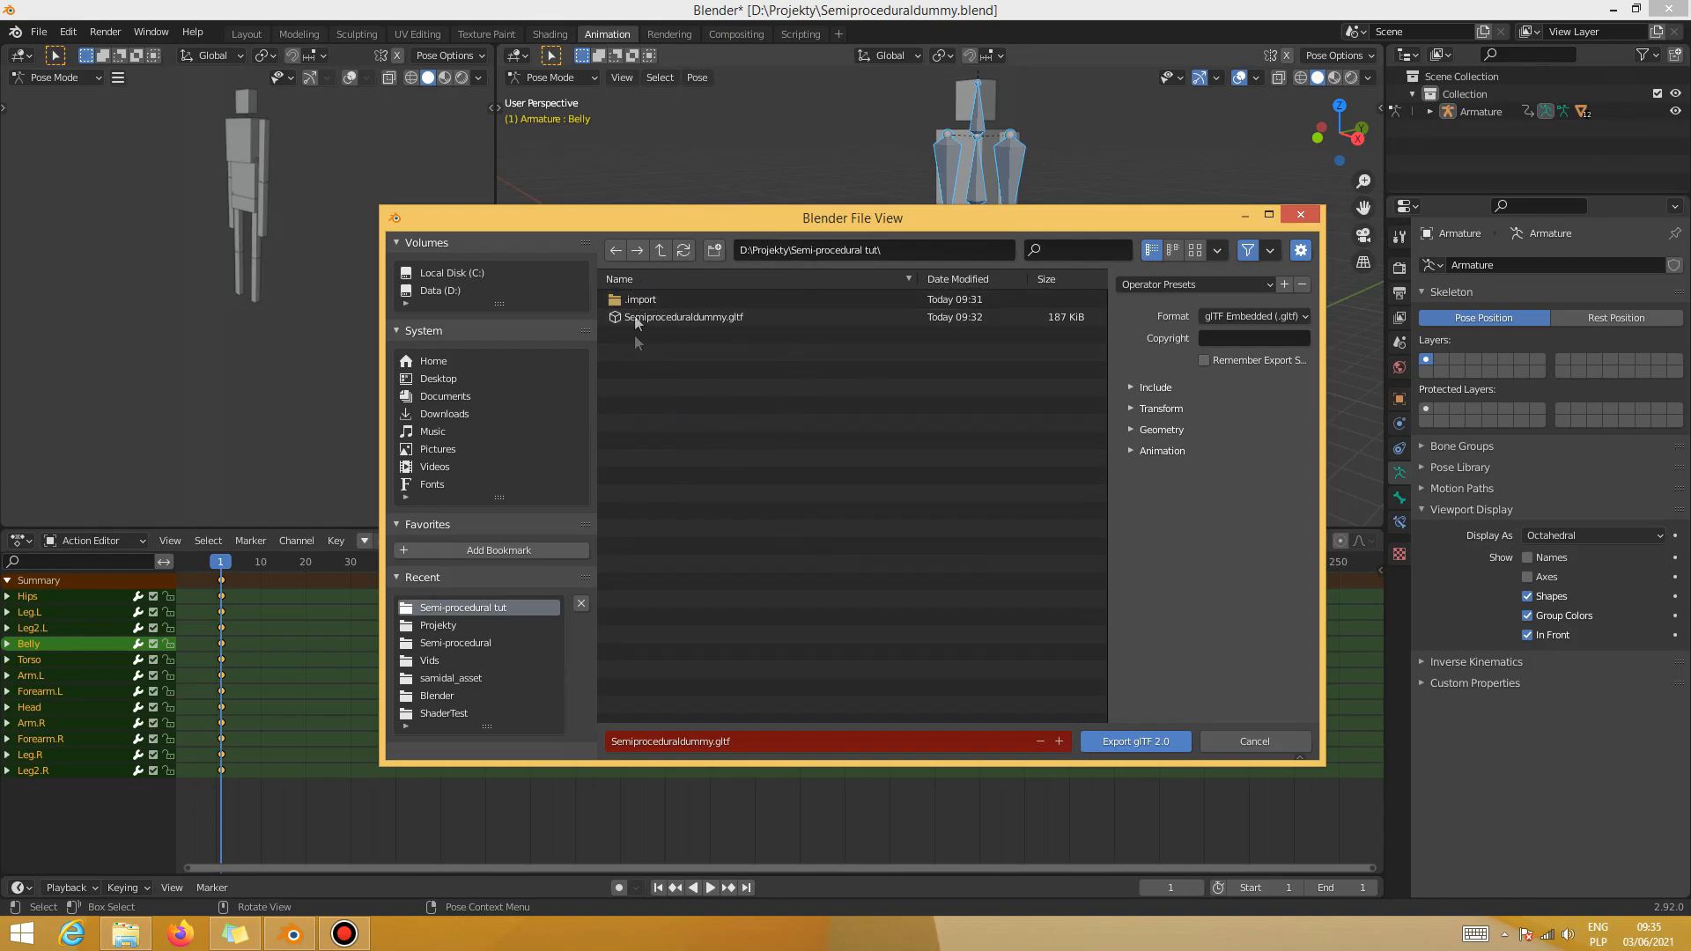
click(1139, 741)
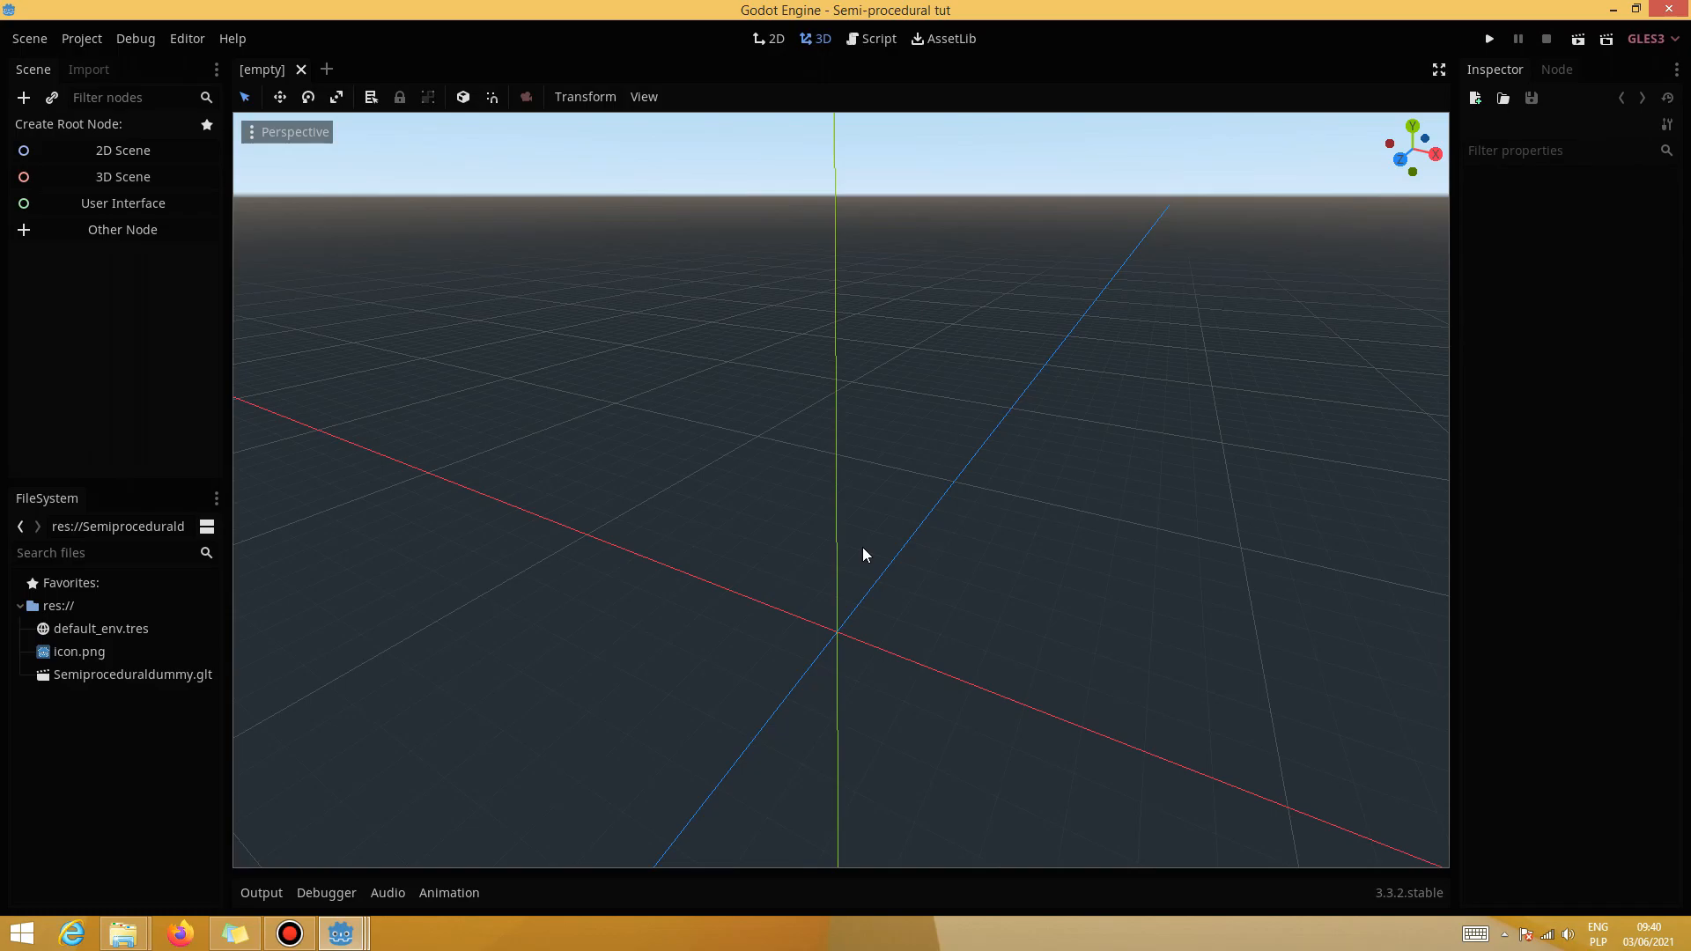
Switch to Godot and open the imported Semiproceduraldummy.gltf directly, without creating an inherited scene
double_click(168, 675)
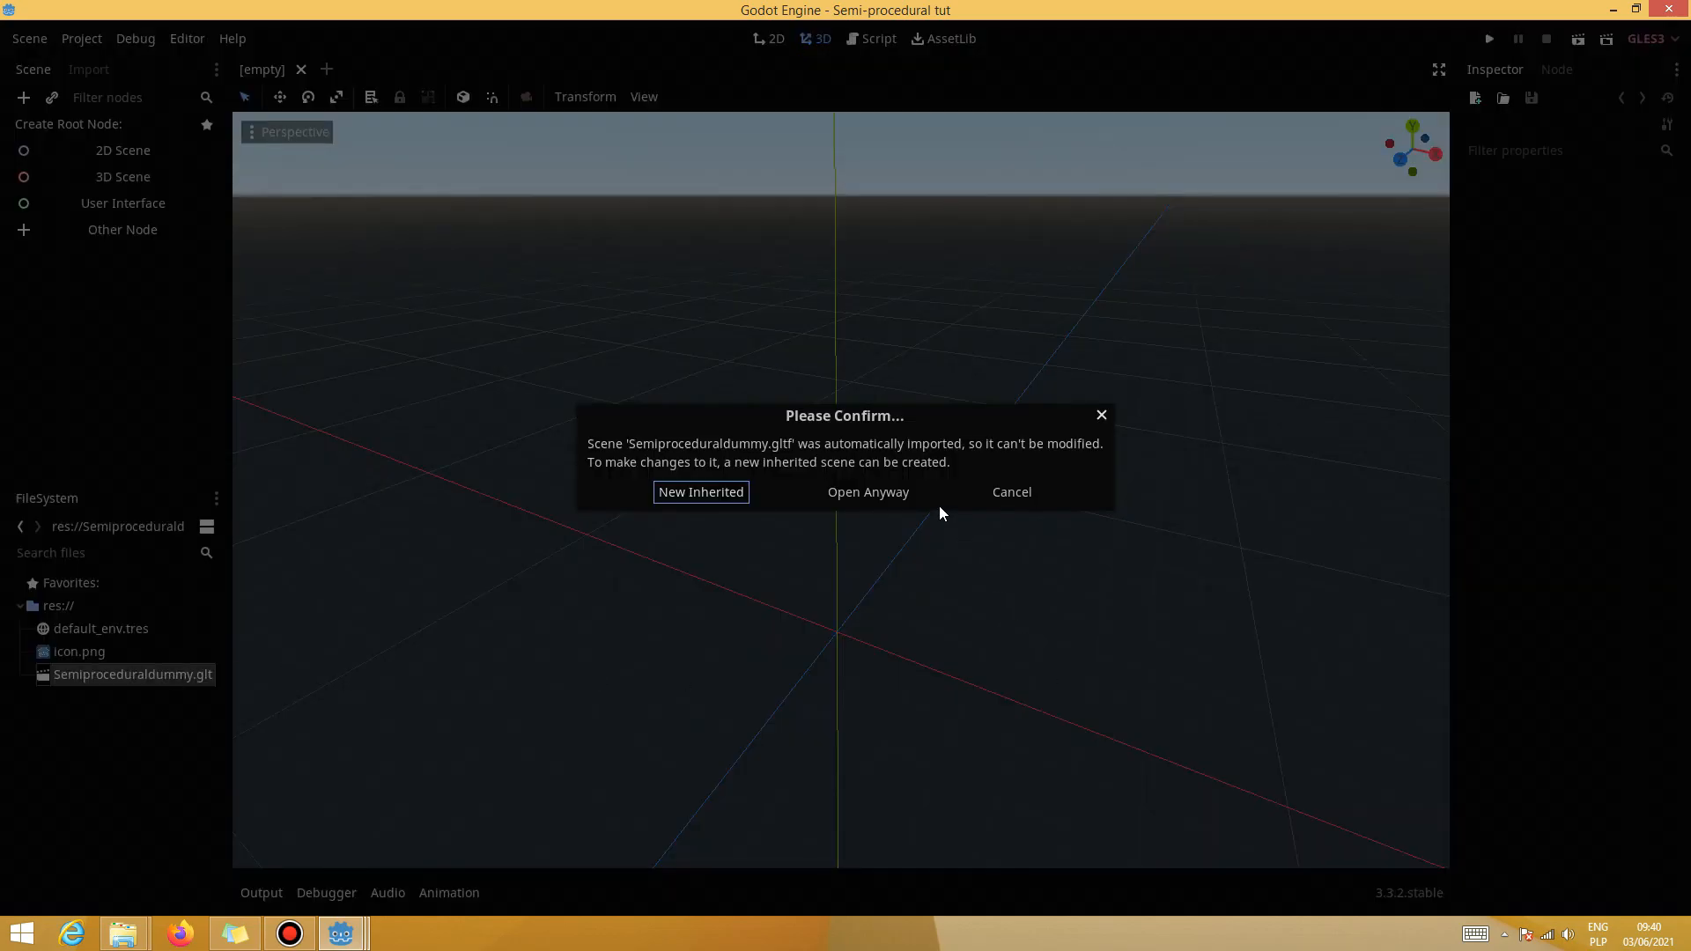
click(872, 495)
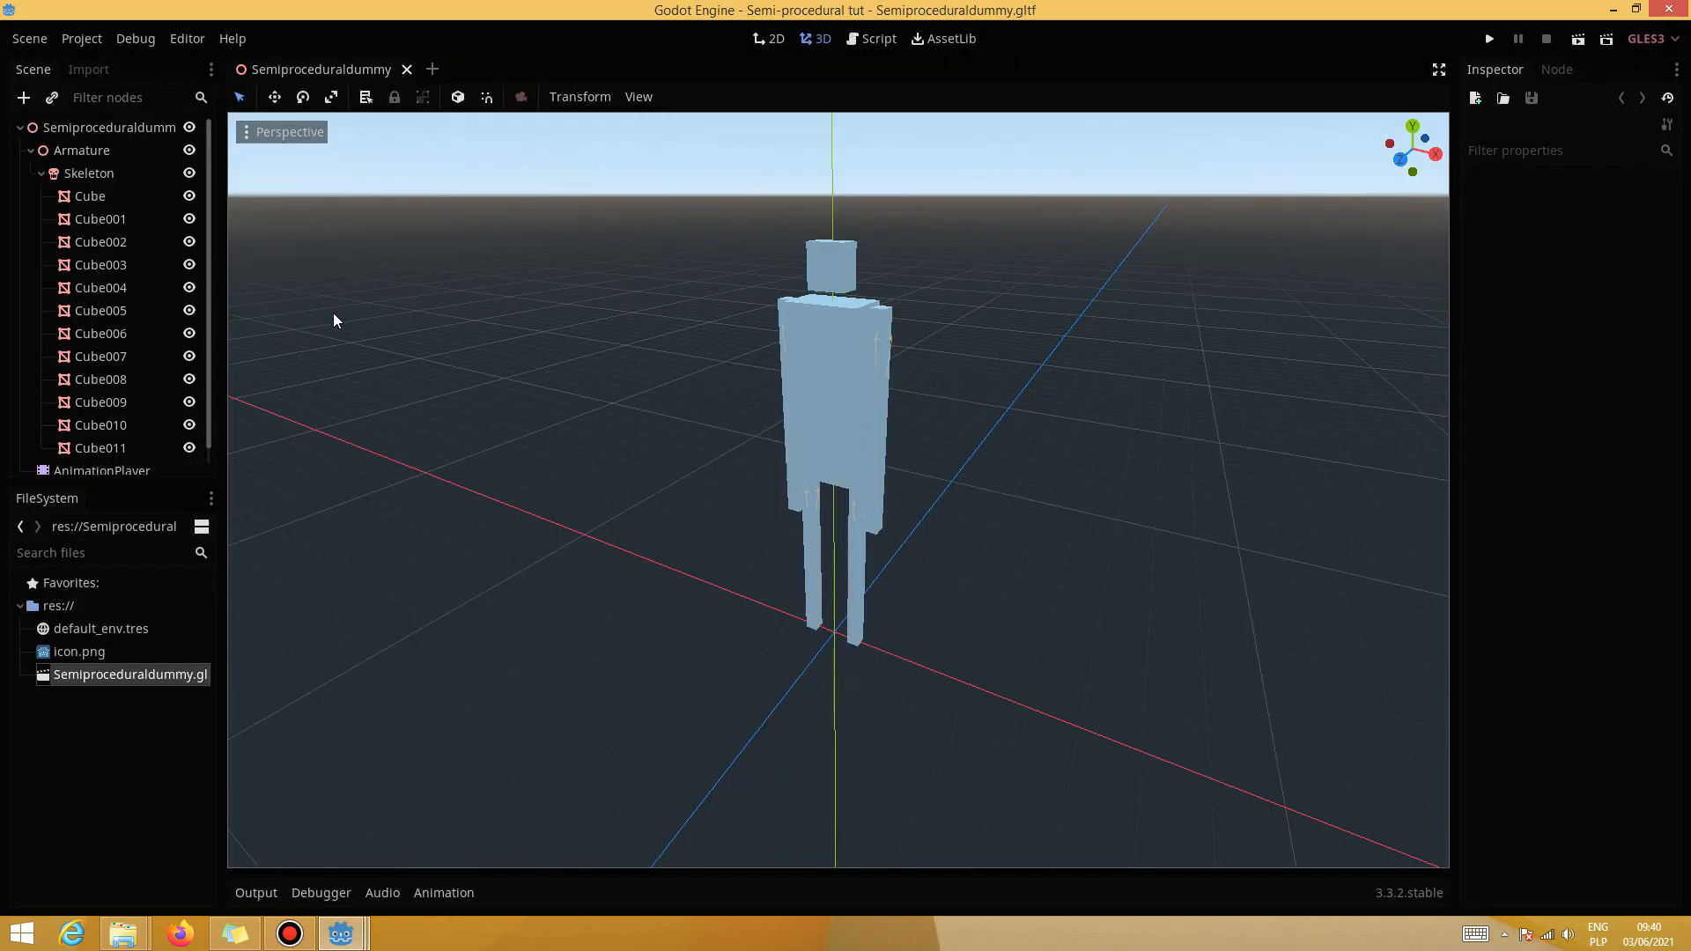
scroll(212, 352, down, 1)
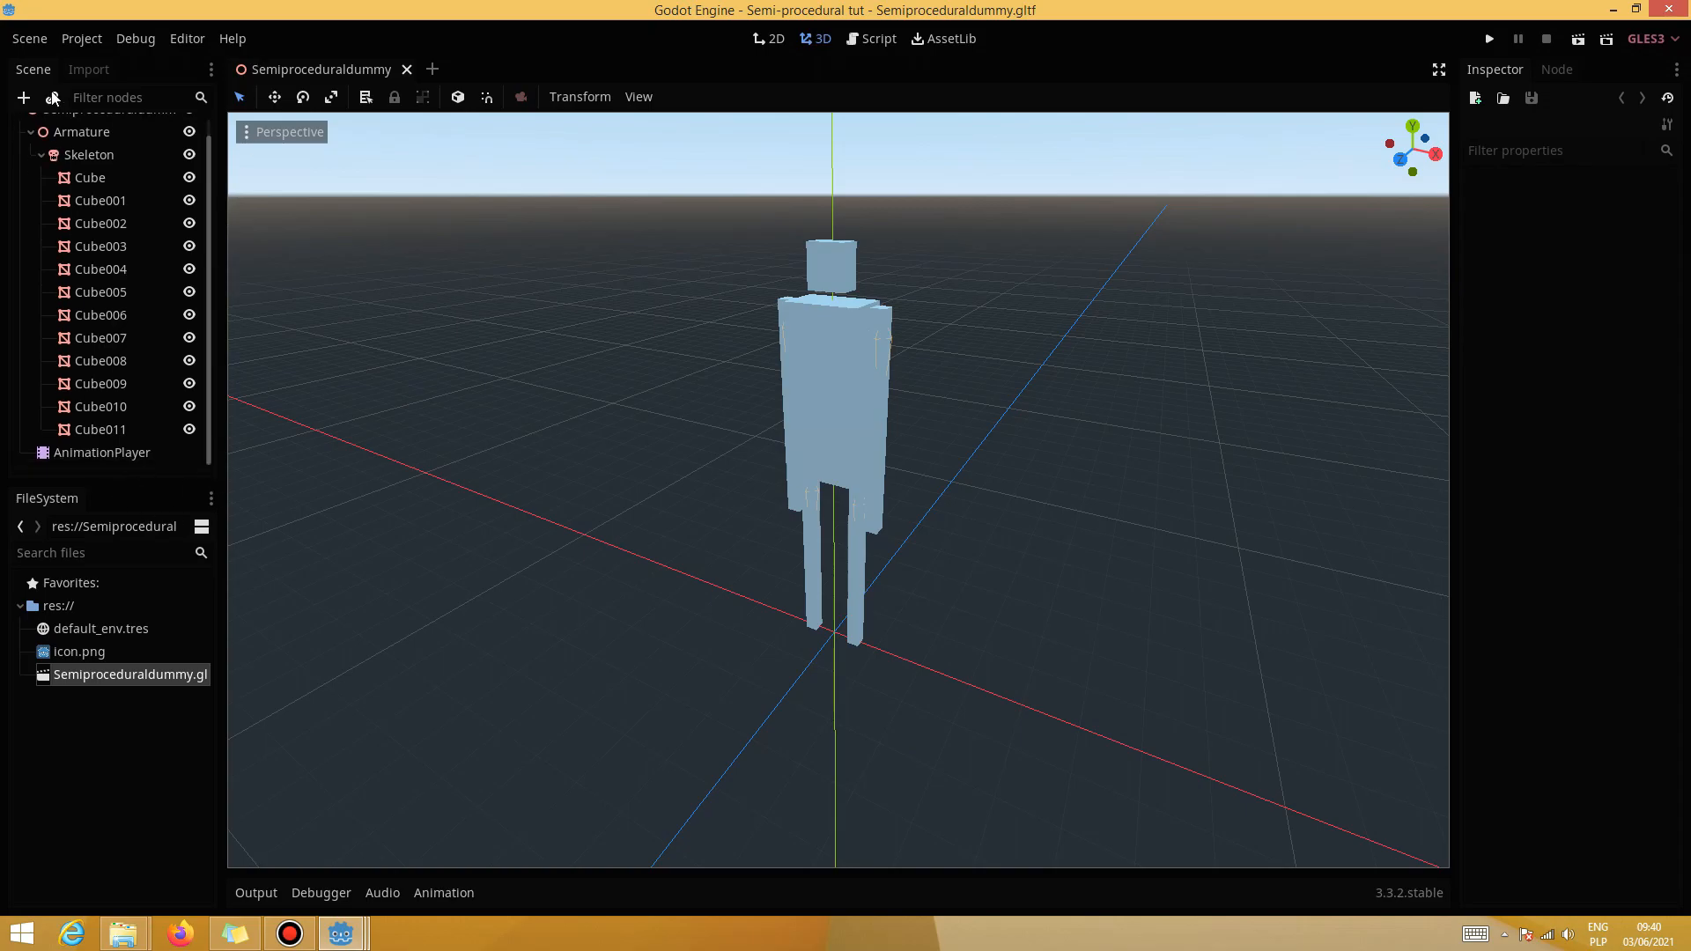
scroll(211, 329, up, 1)
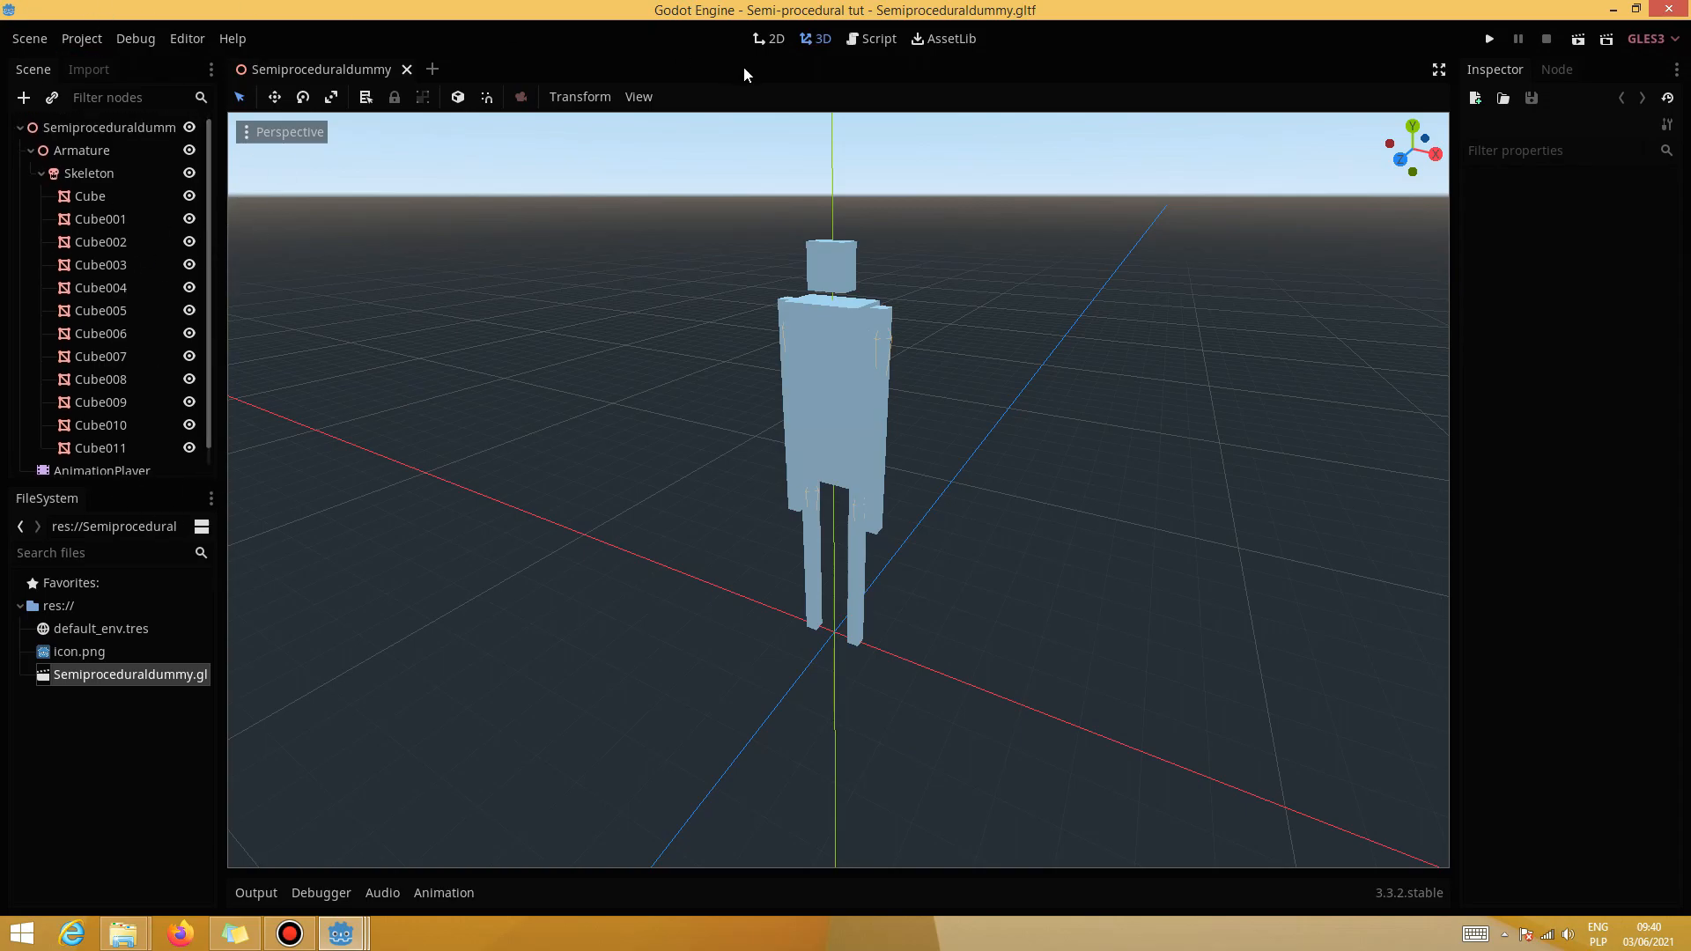
Save the opened scene as Semiproceduraldummy.tscn in the project root
click(44, 42)
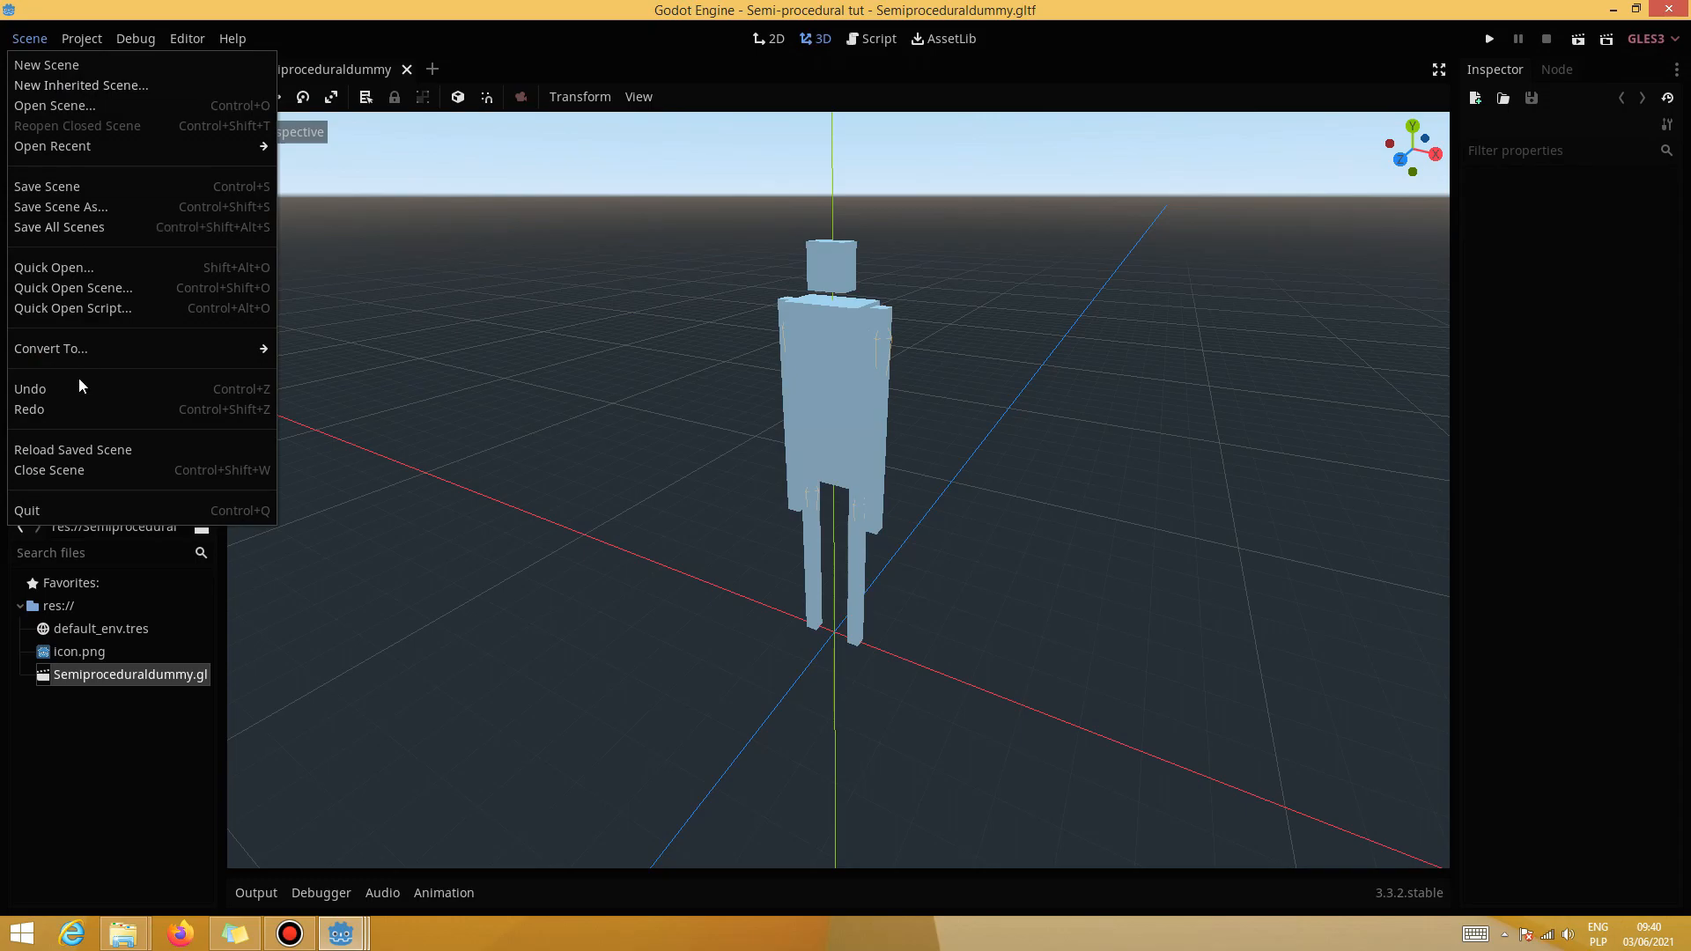
click(88, 206)
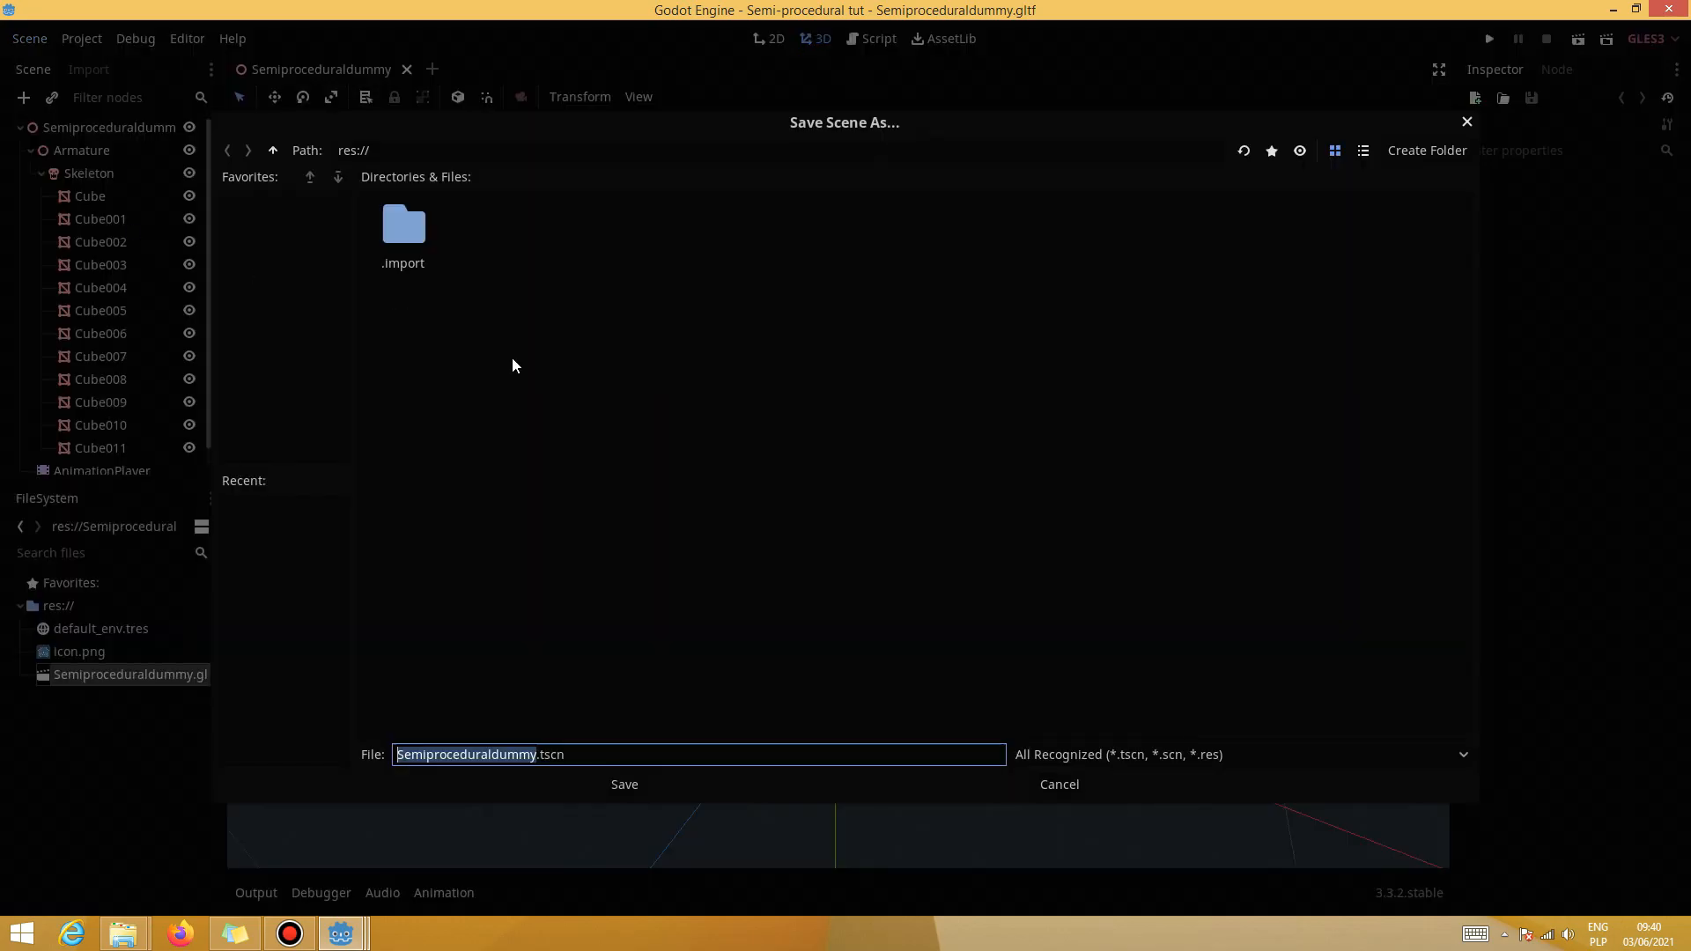
click(624, 784)
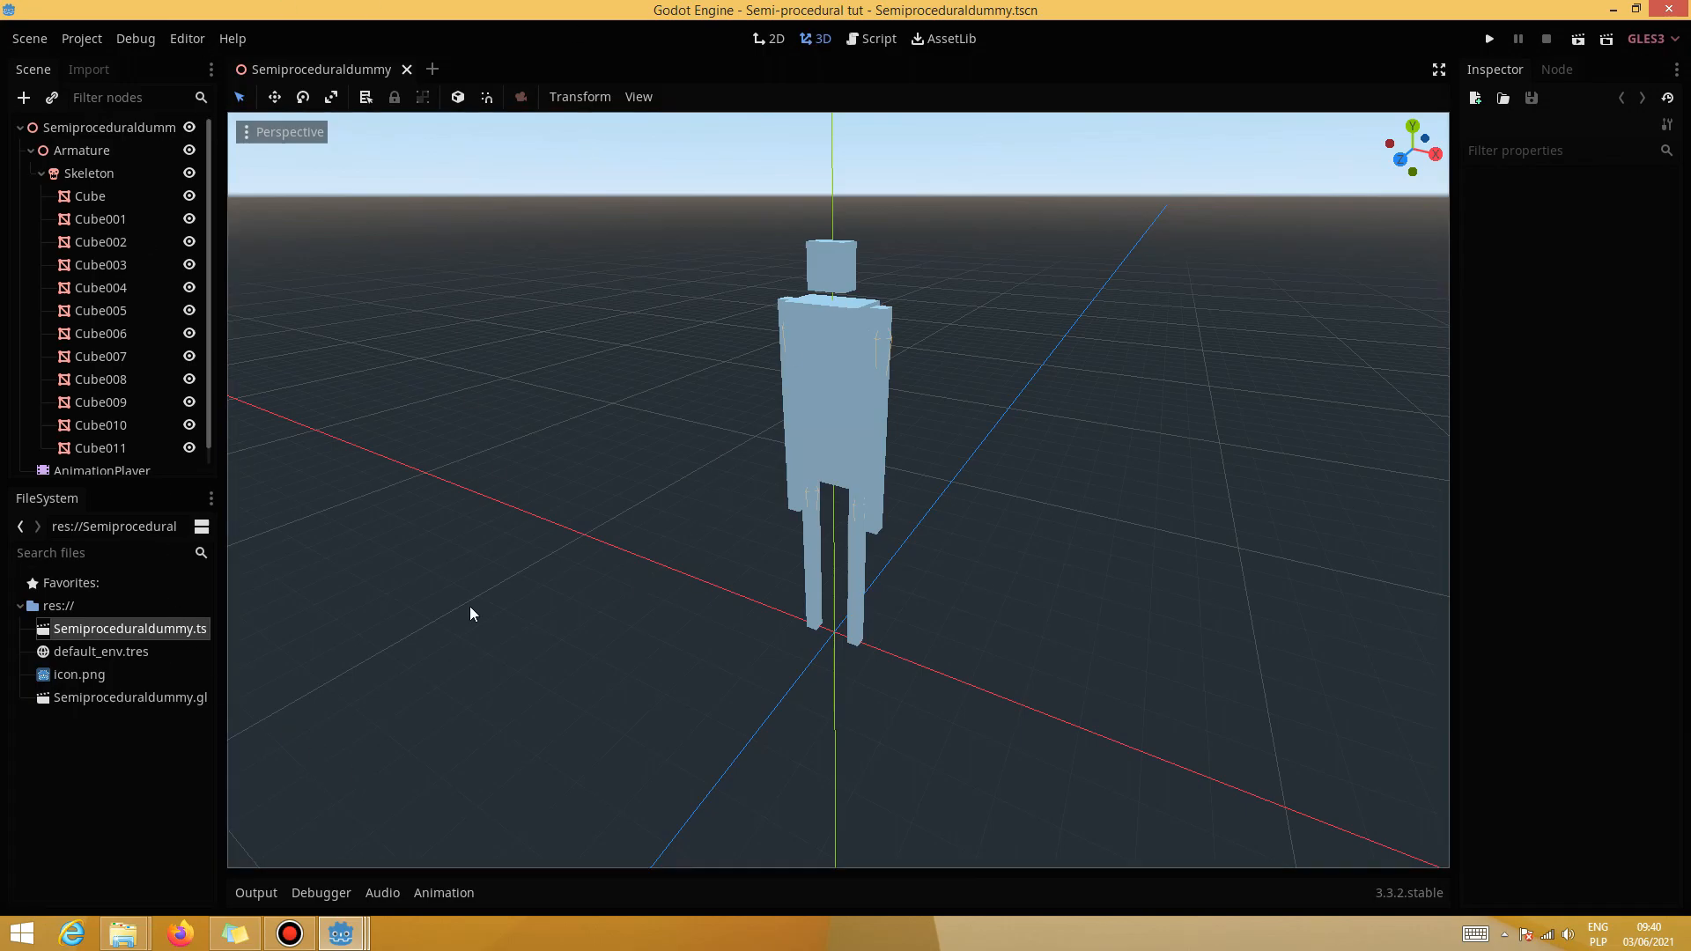
Enlarge the AnimationPlayer's timeline and delete the 0.17 s keyframes from all bone tracks of the Idle animation
drag(210, 236, 210, 231)
scroll(208, 308, down, 1)
click(99, 455)
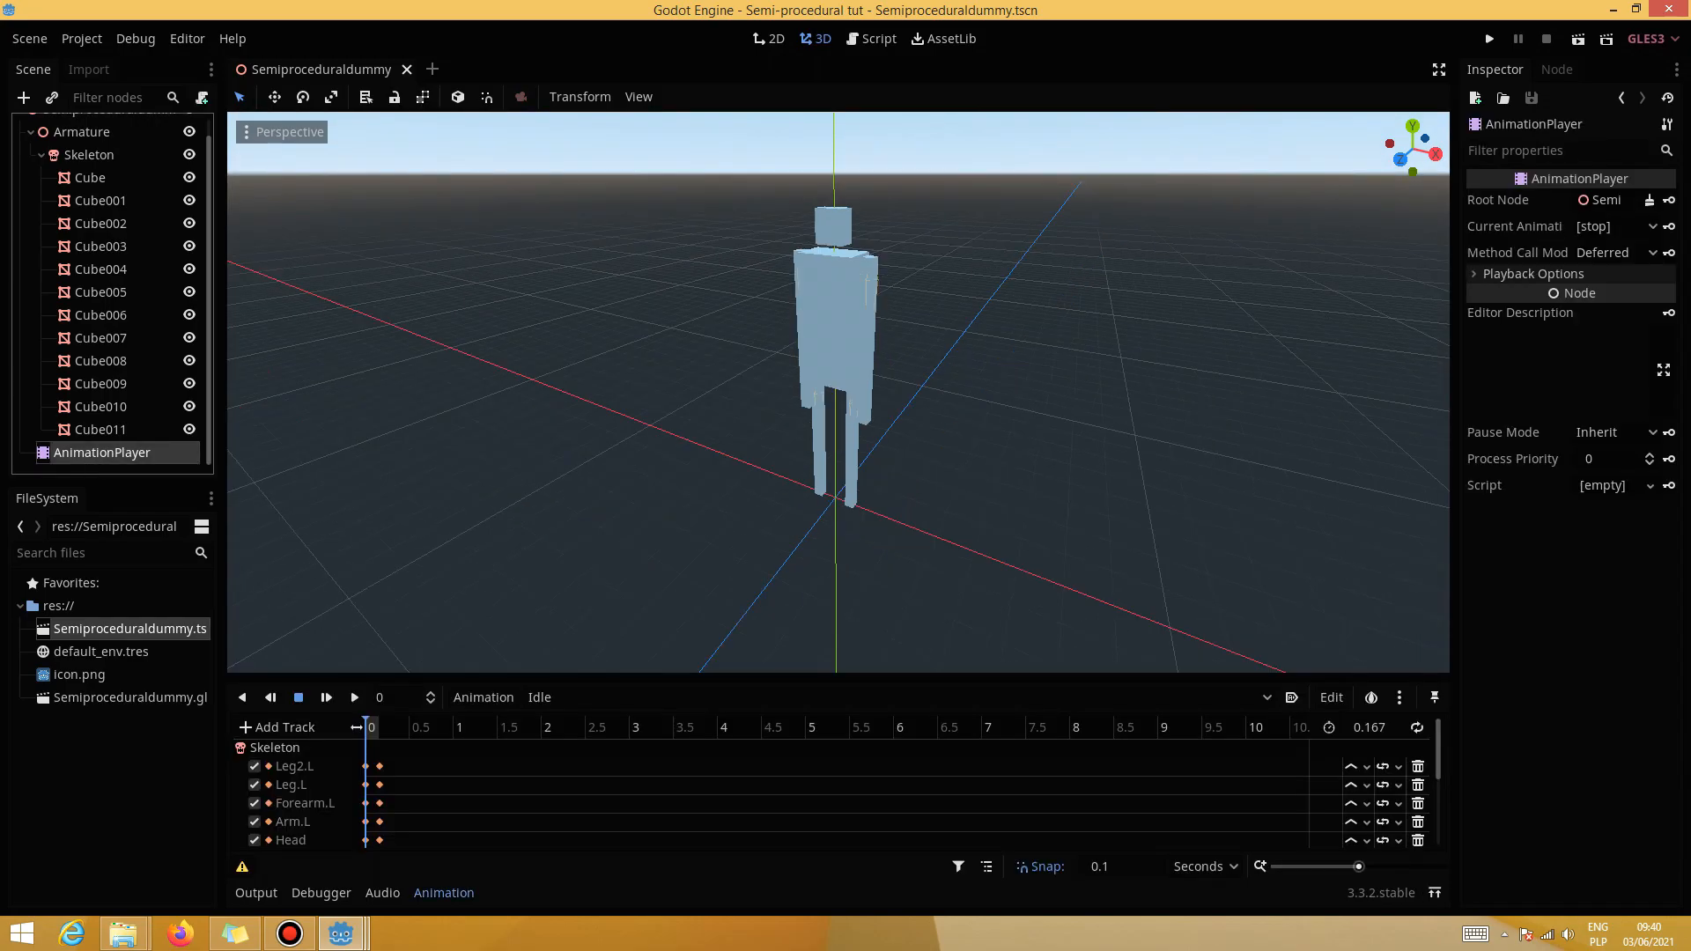
drag(822, 676, 860, 352)
drag(393, 443, 383, 690)
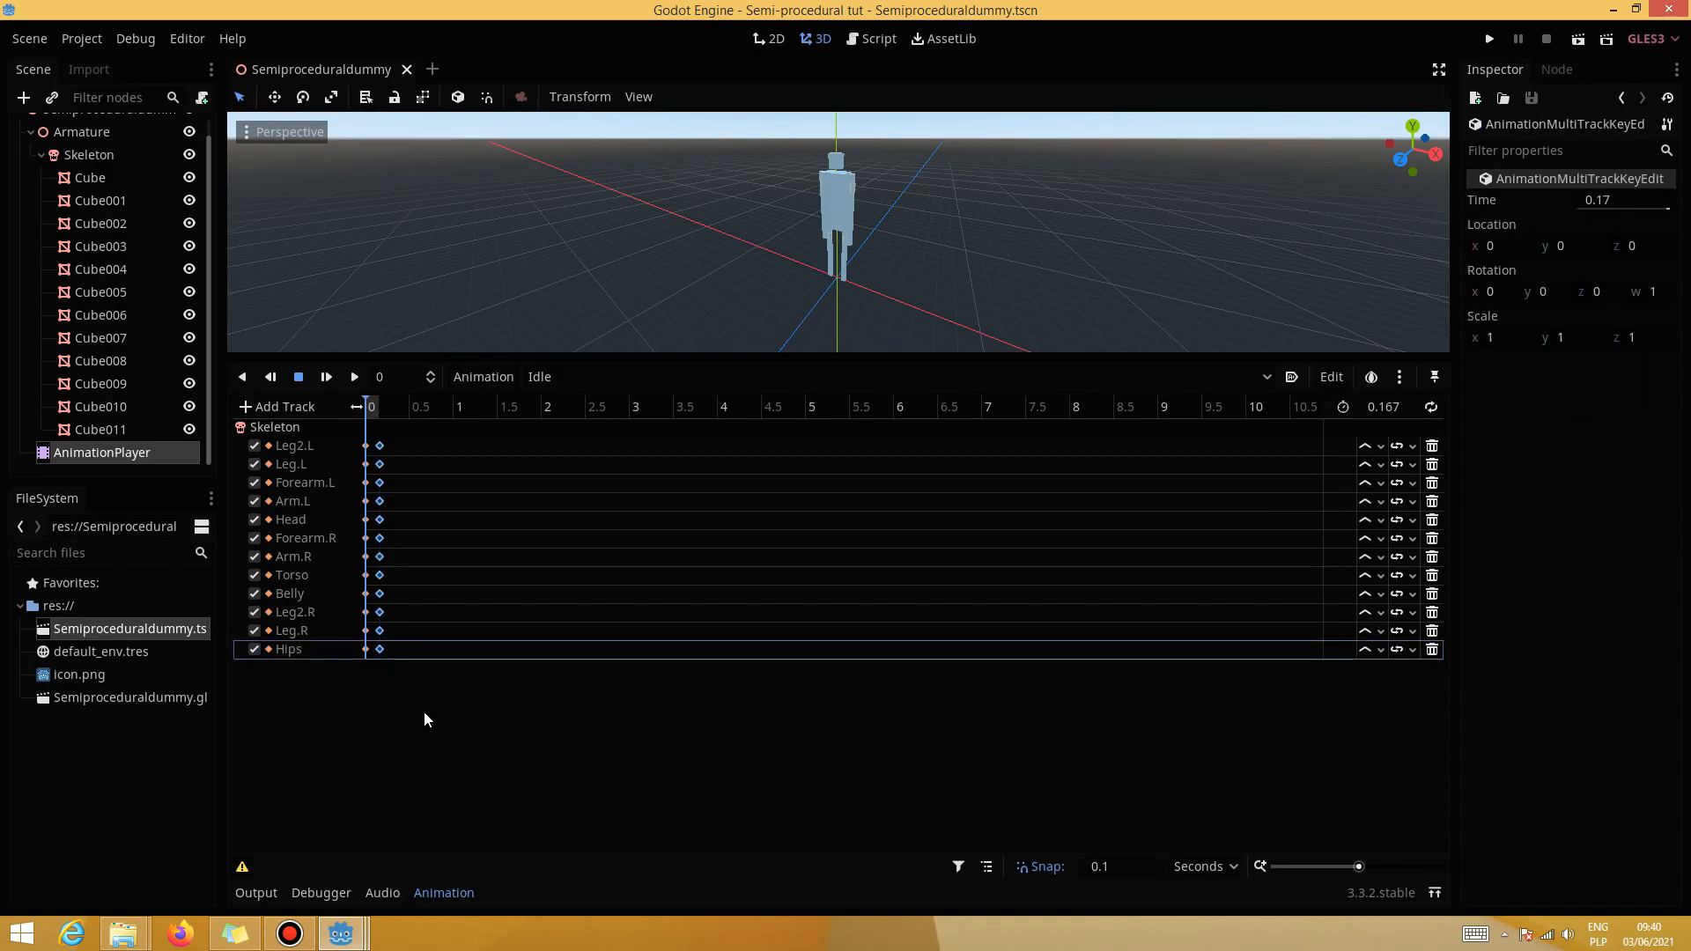
click(515, 672)
Delete the second keyframe on every bone track of the Idle1 animation
click(616, 376)
click(585, 423)
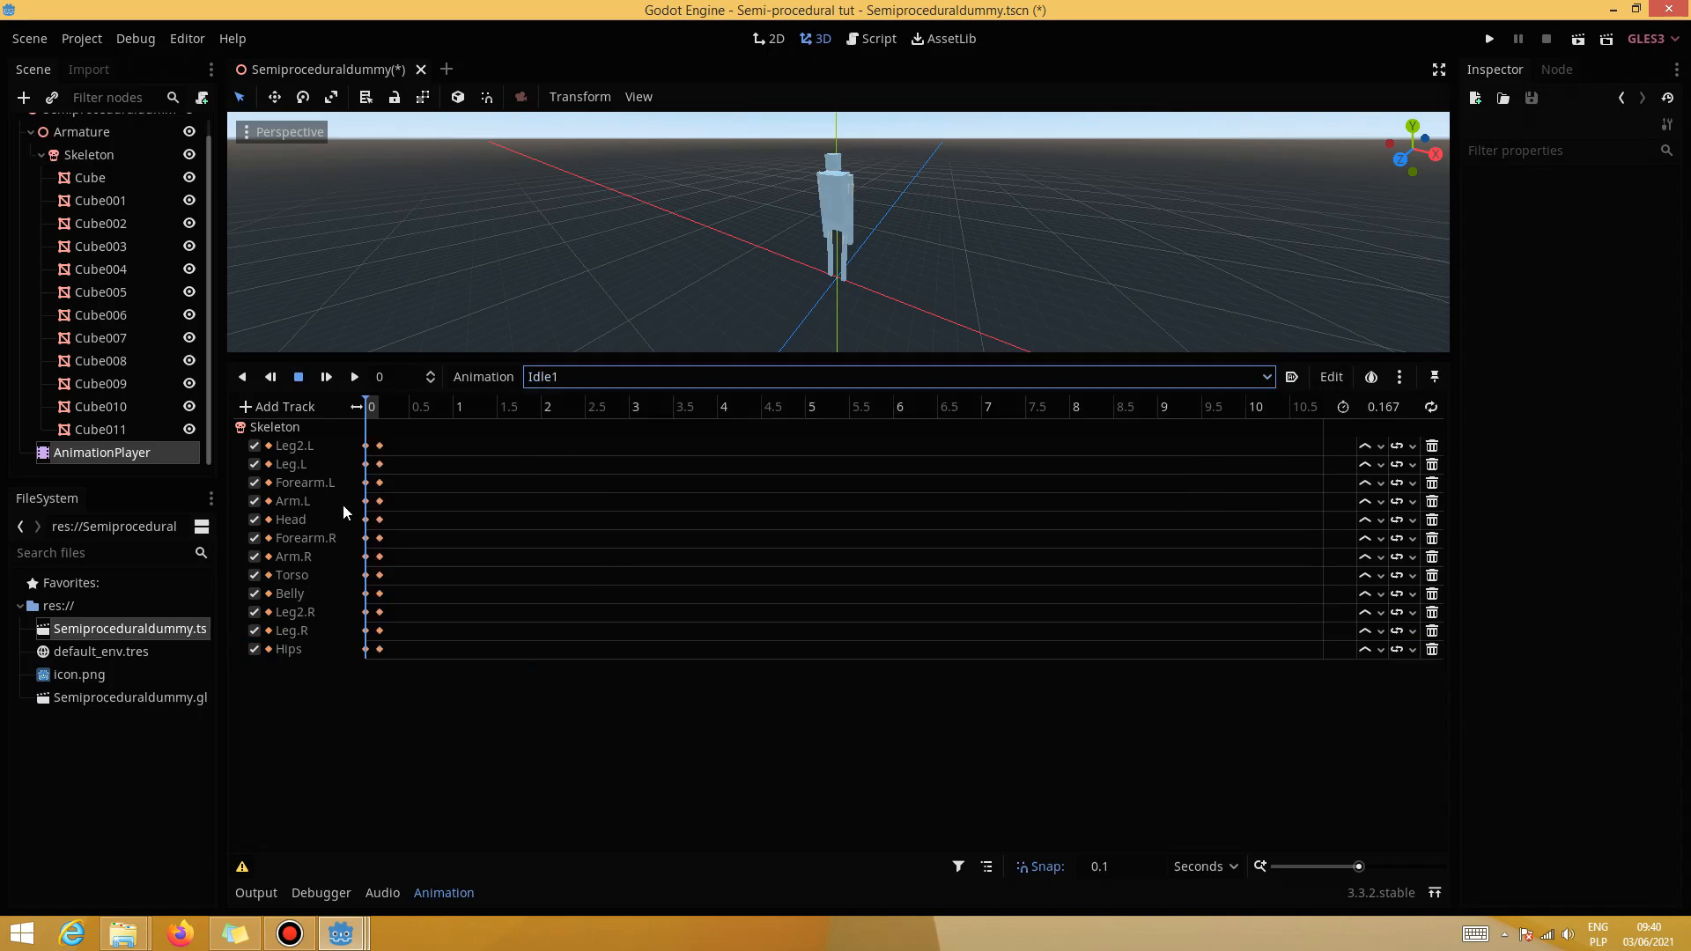
drag(392, 443, 378, 686)
key(Delete)
Remove the second keyframe from all bone tracks of the Walk1 animation, keeping the keyframes at 0
click(590, 384)
click(571, 456)
drag(408, 440, 407, 671)
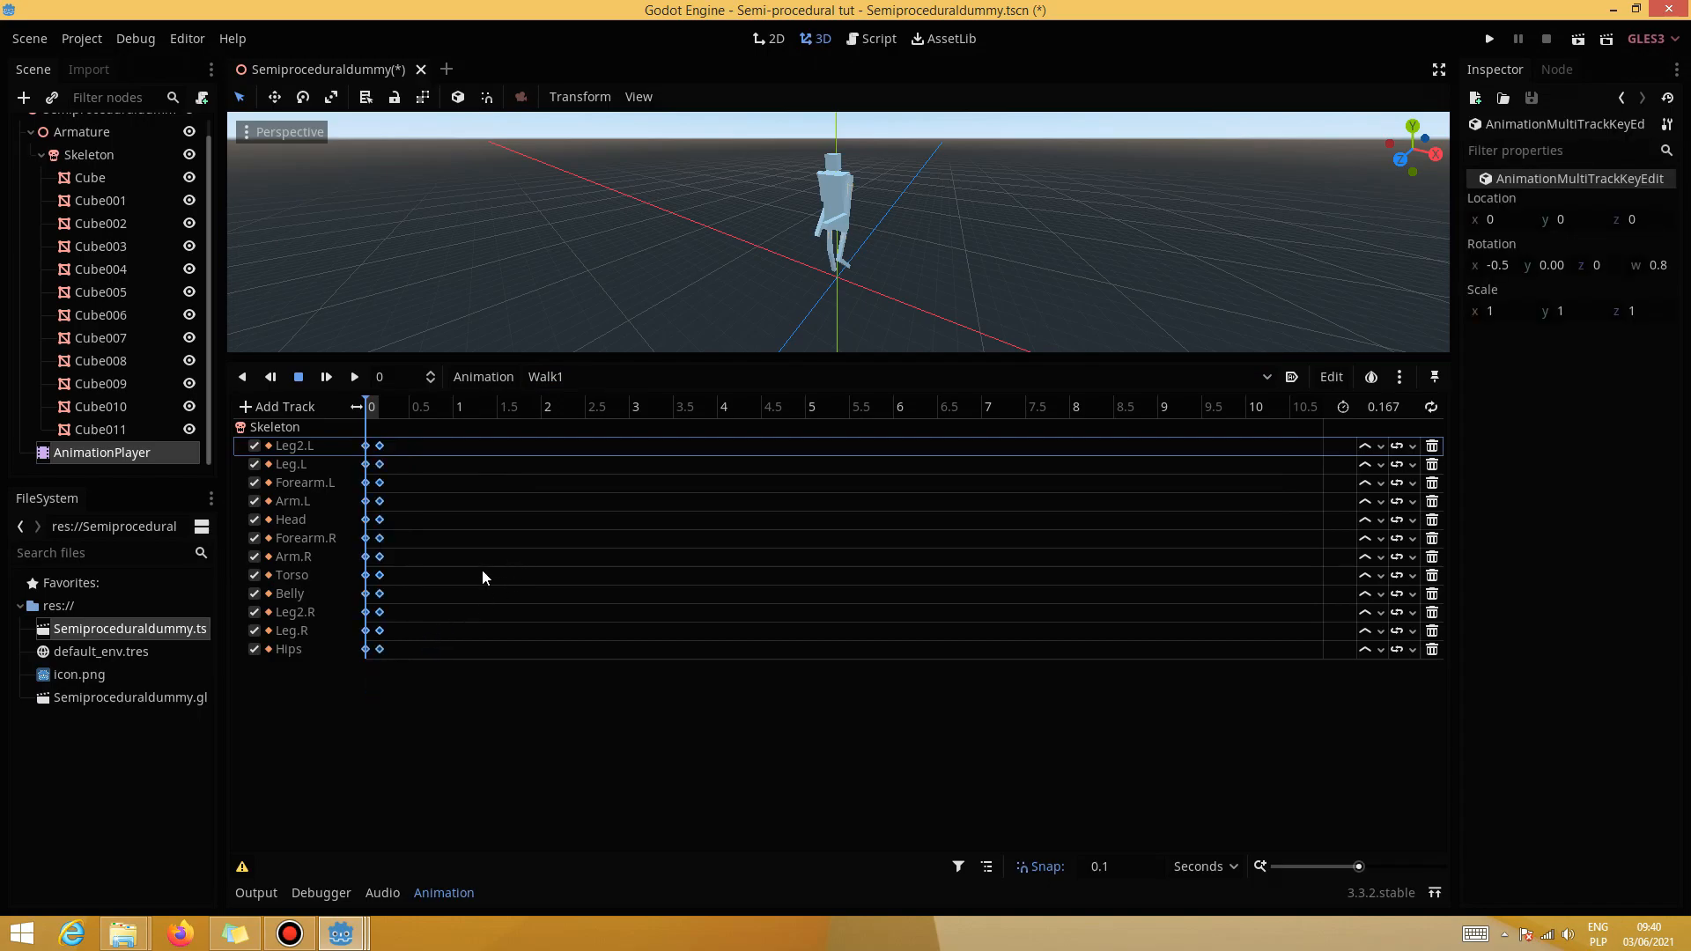
click(424, 445)
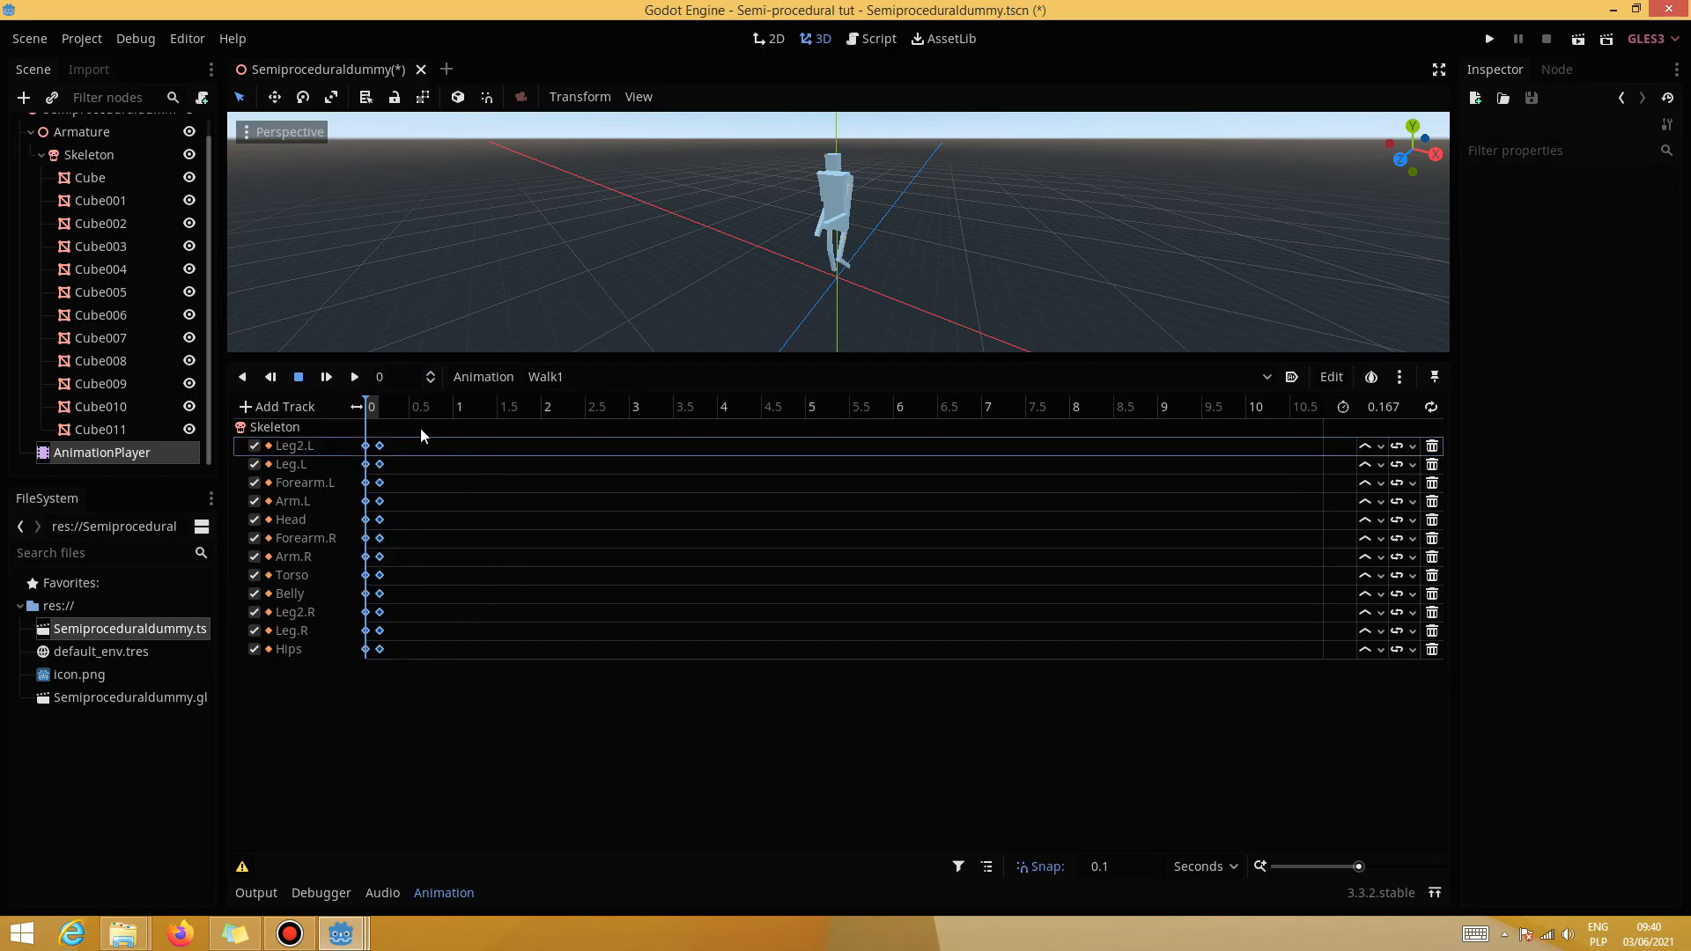
drag(406, 692, 379, 432)
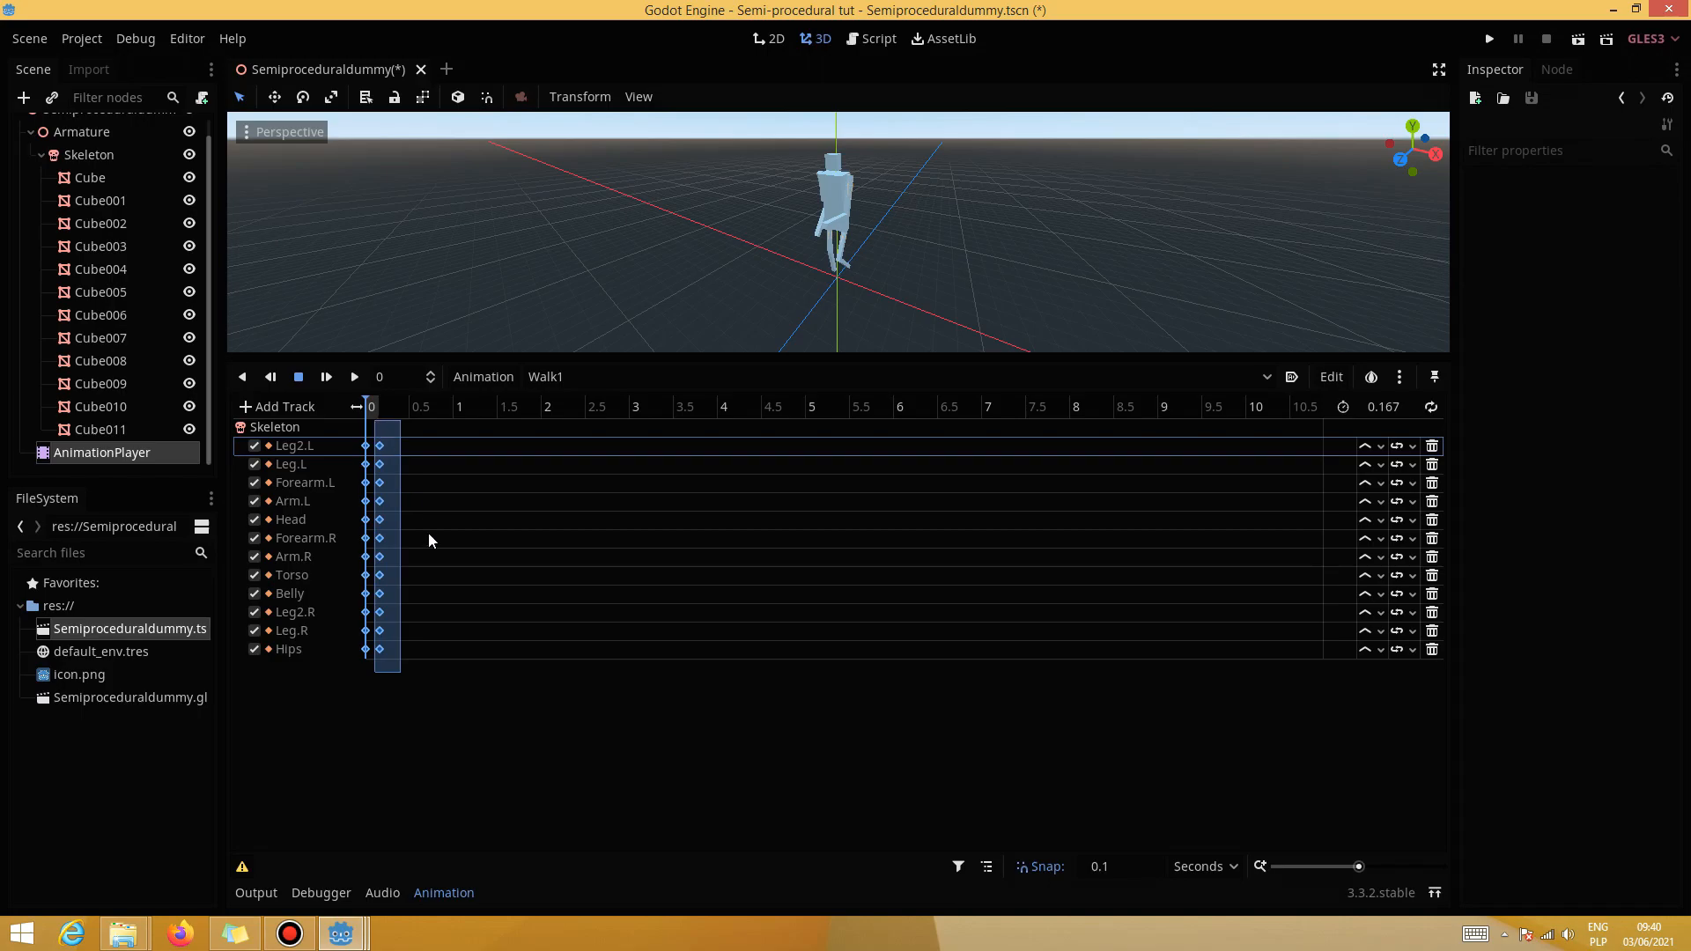
key(Delete)
Delete the second keyframe on every bone track of the Walk2 animation
click(564, 376)
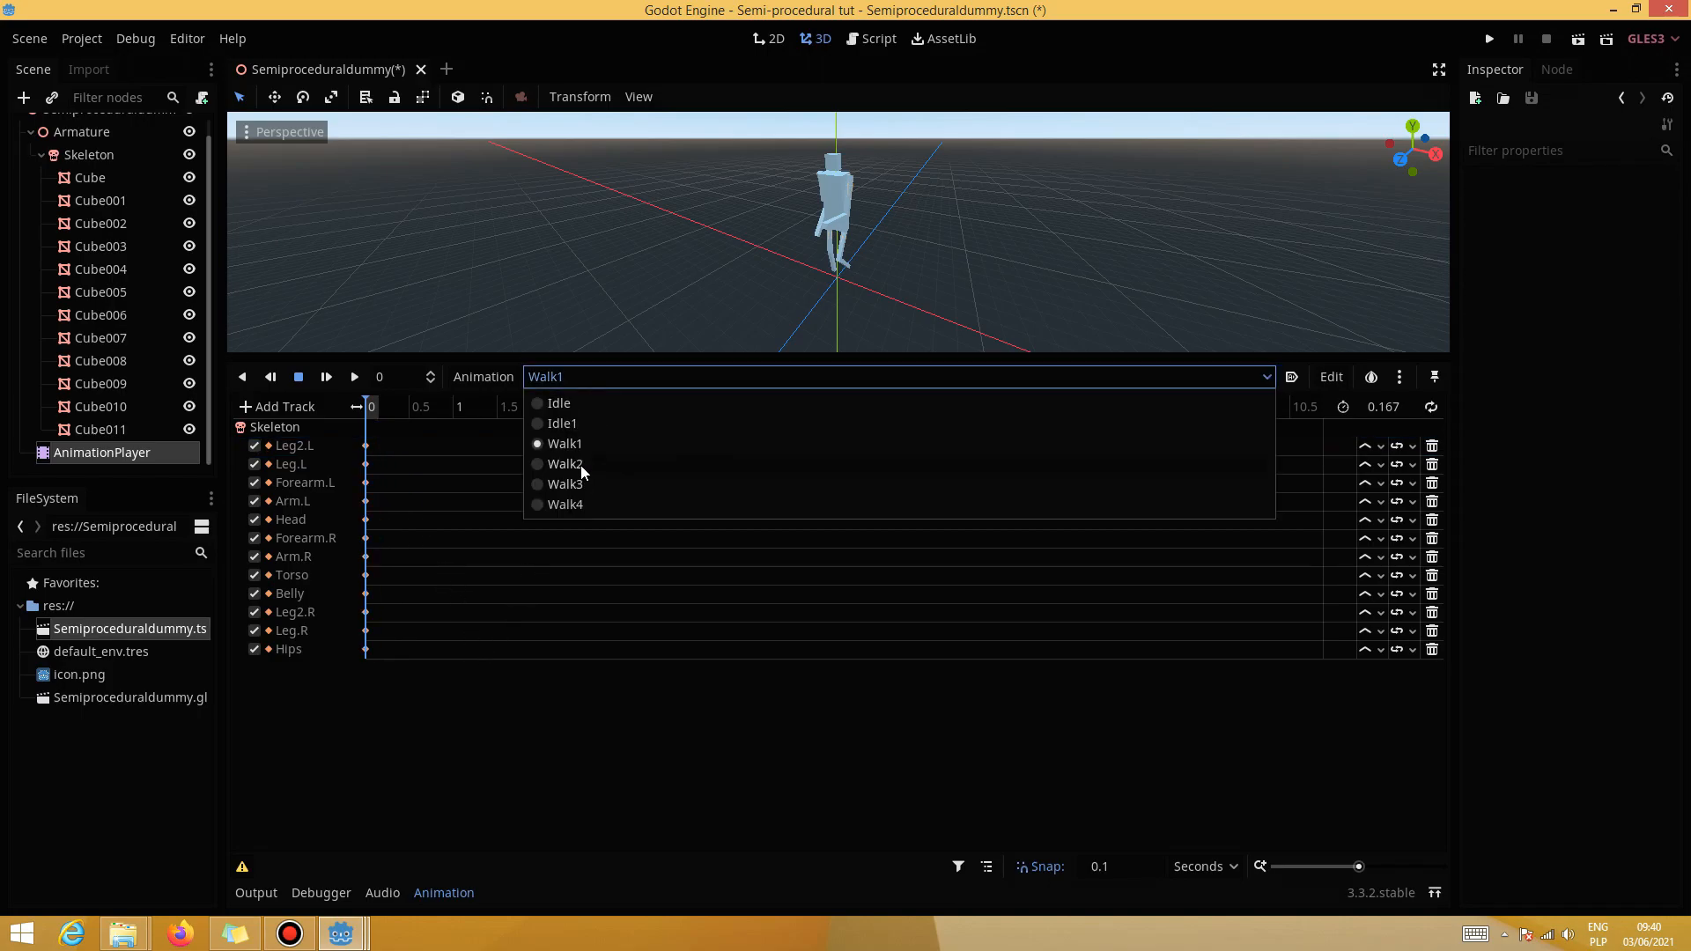
click(580, 440)
drag(404, 672, 361, 436)
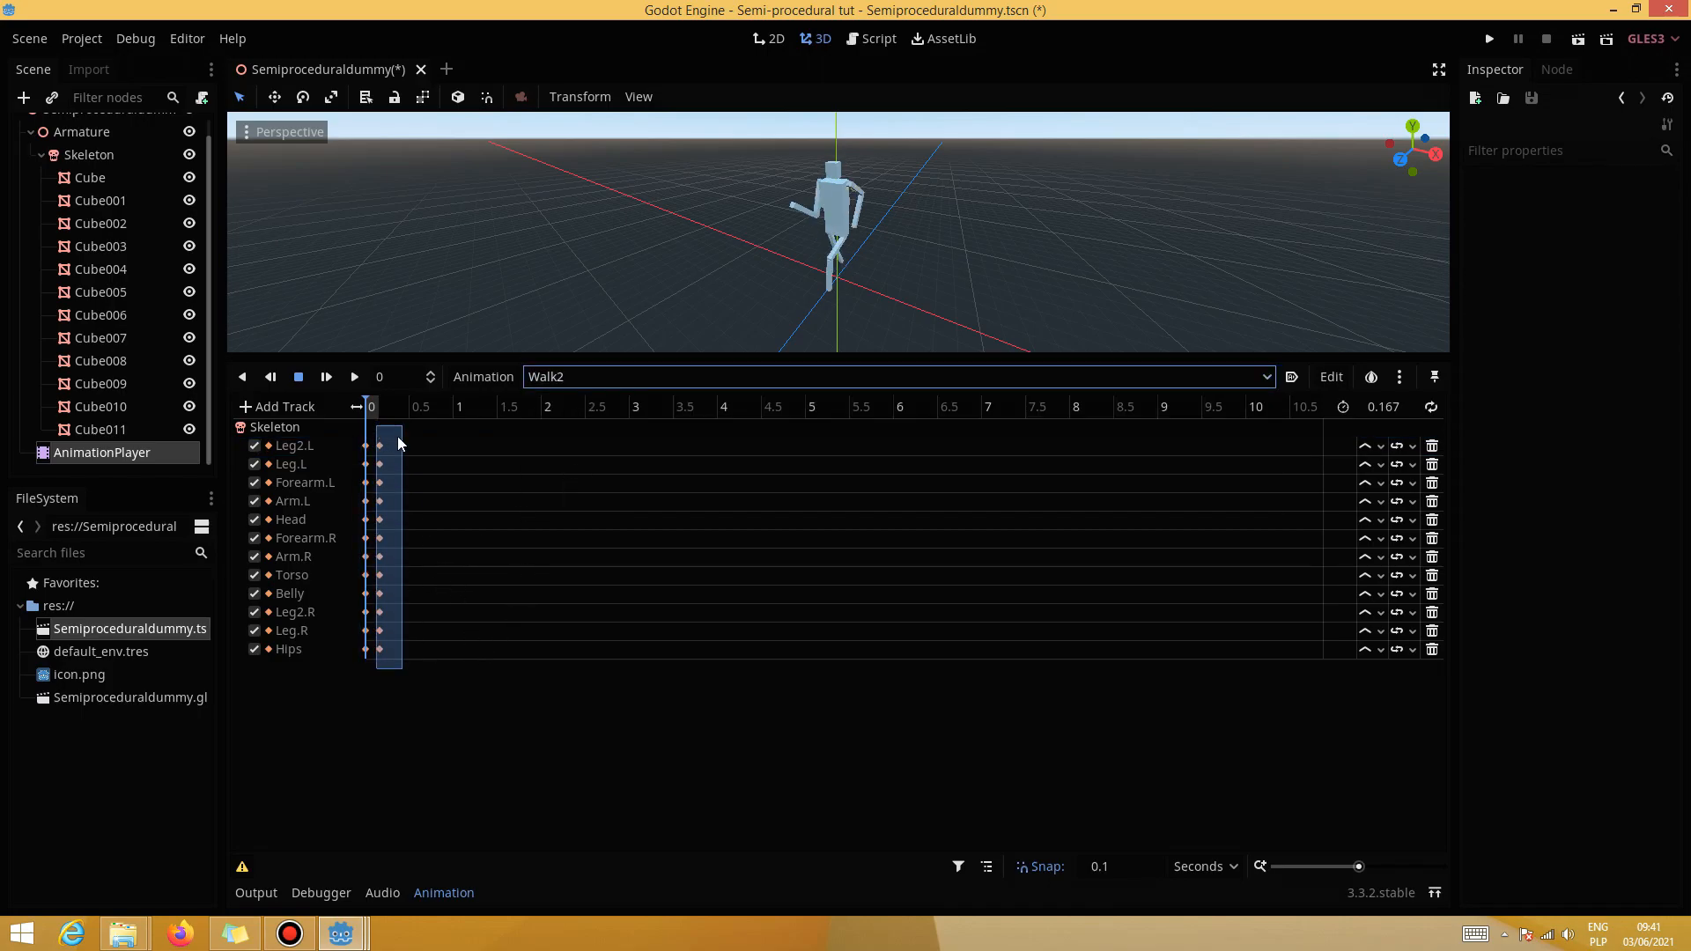
key(Delete)
Delete the second keyframe on every bone track of the Walk3 animation
click(604, 379)
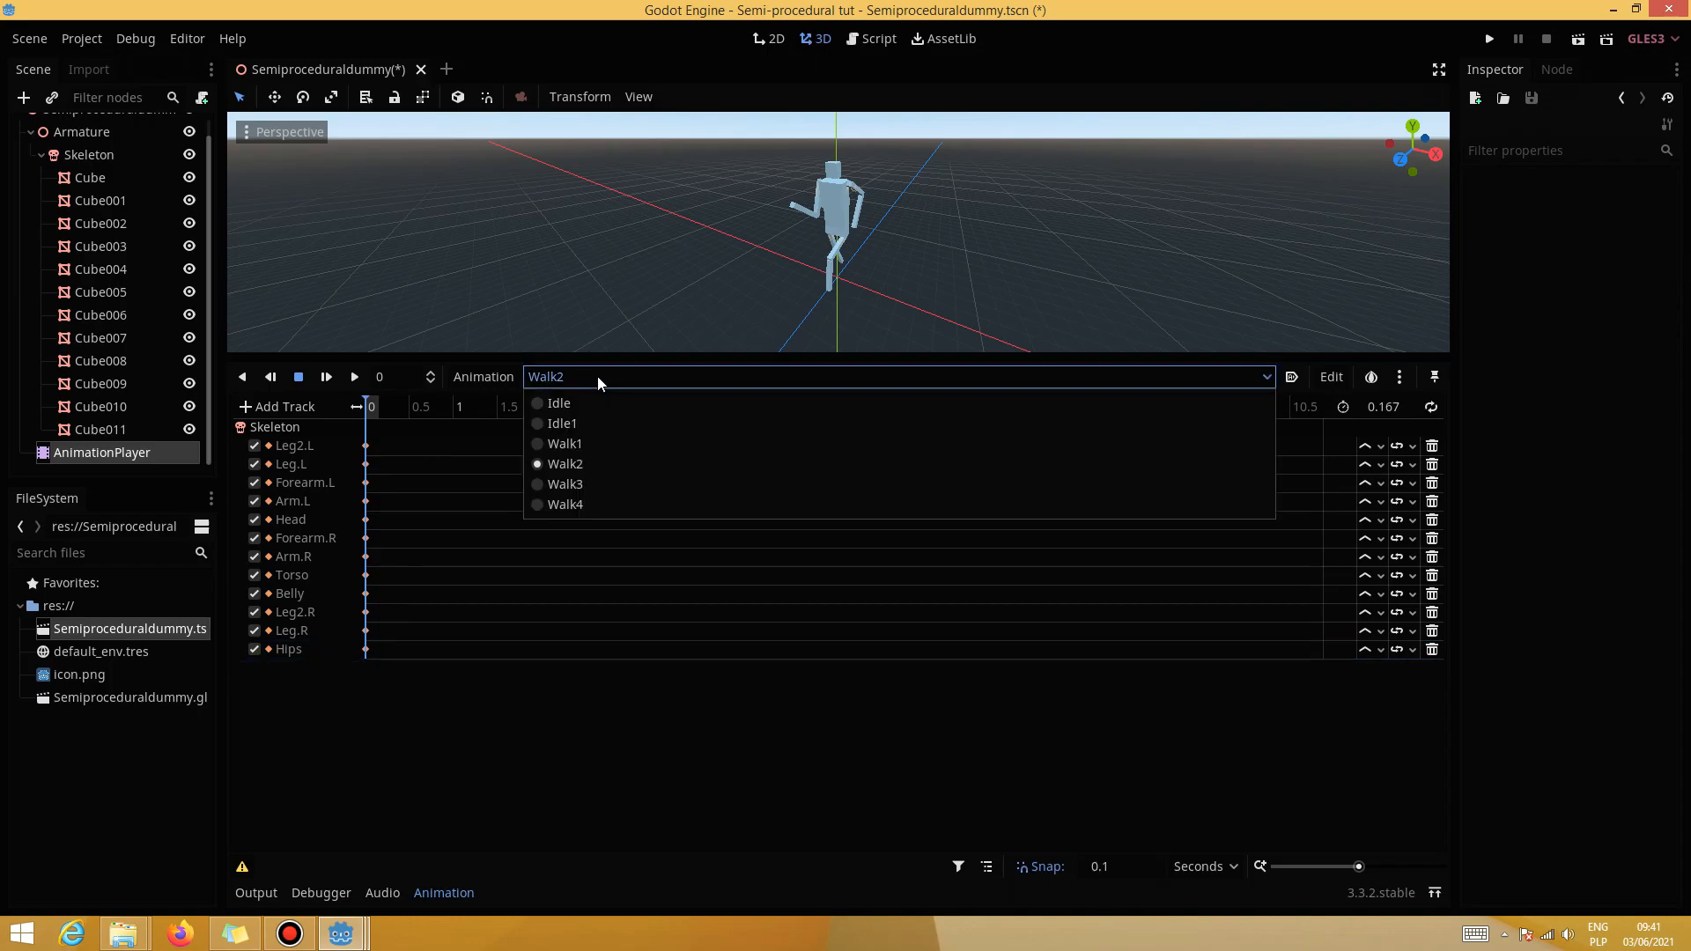
click(588, 483)
drag(390, 669, 377, 438)
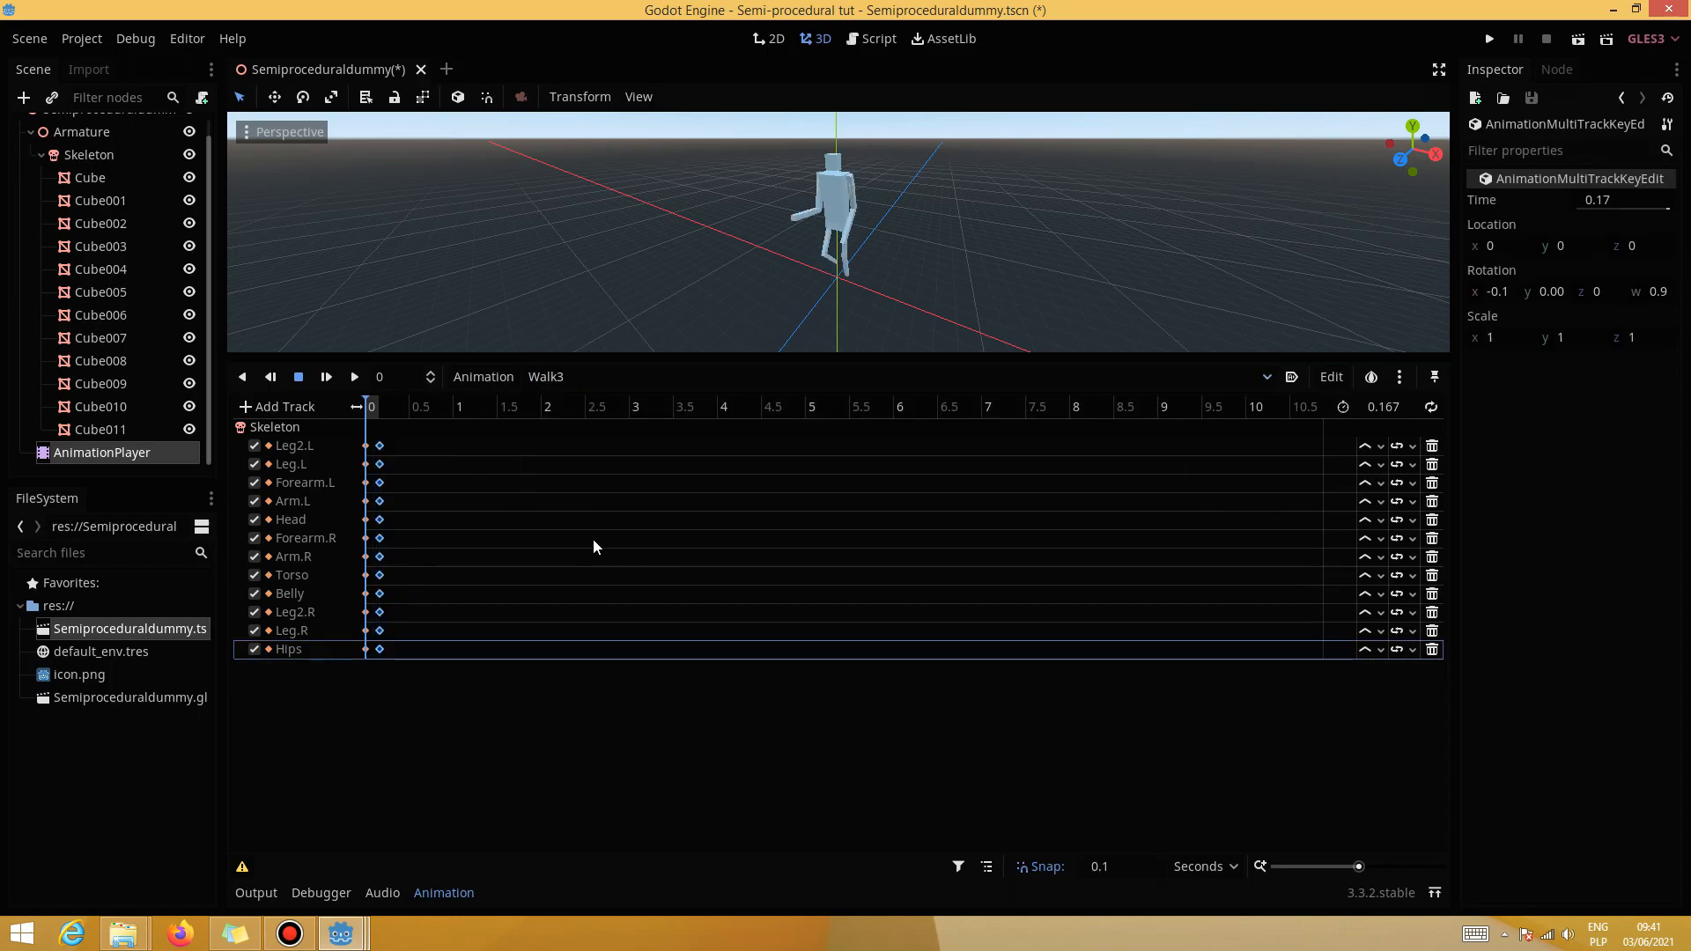
key(Delete)
Delete the second keyframe on every bone track of the Walk4 animation and save the scene
click(596, 378)
click(569, 508)
drag(410, 656, 377, 440)
key(Delete)
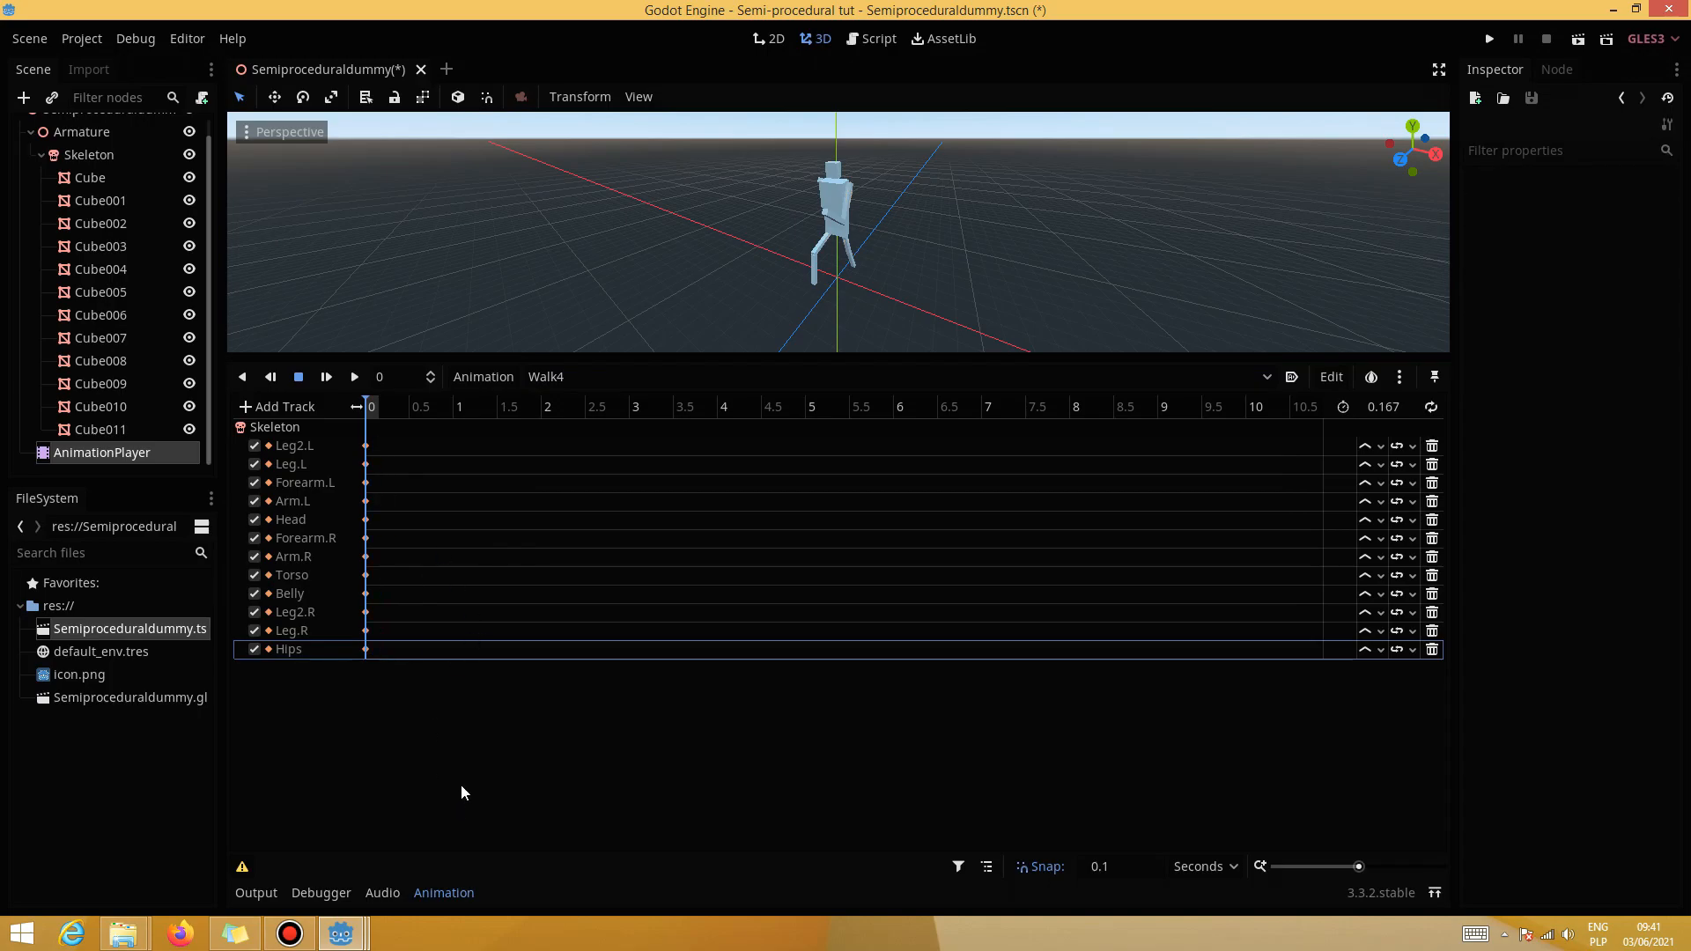
key(ctrl+s)
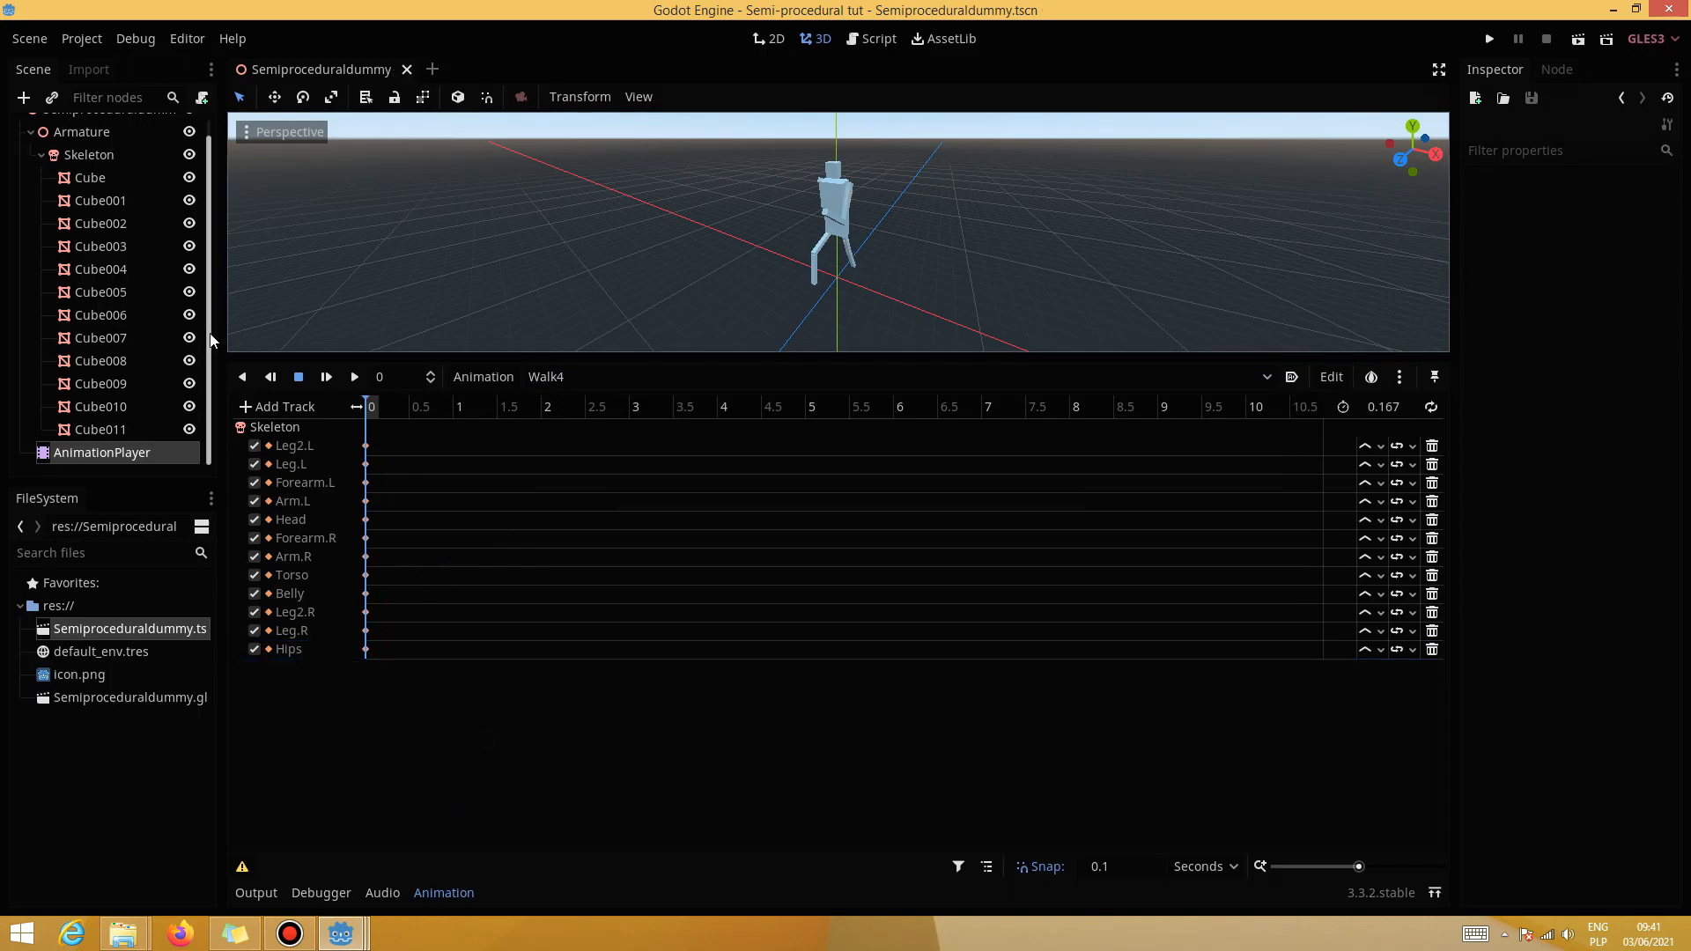
Add an AnimationTree node as a child of the Semiproceduraldummy root node
scroll(125, 156, up, 1)
click(35, 125)
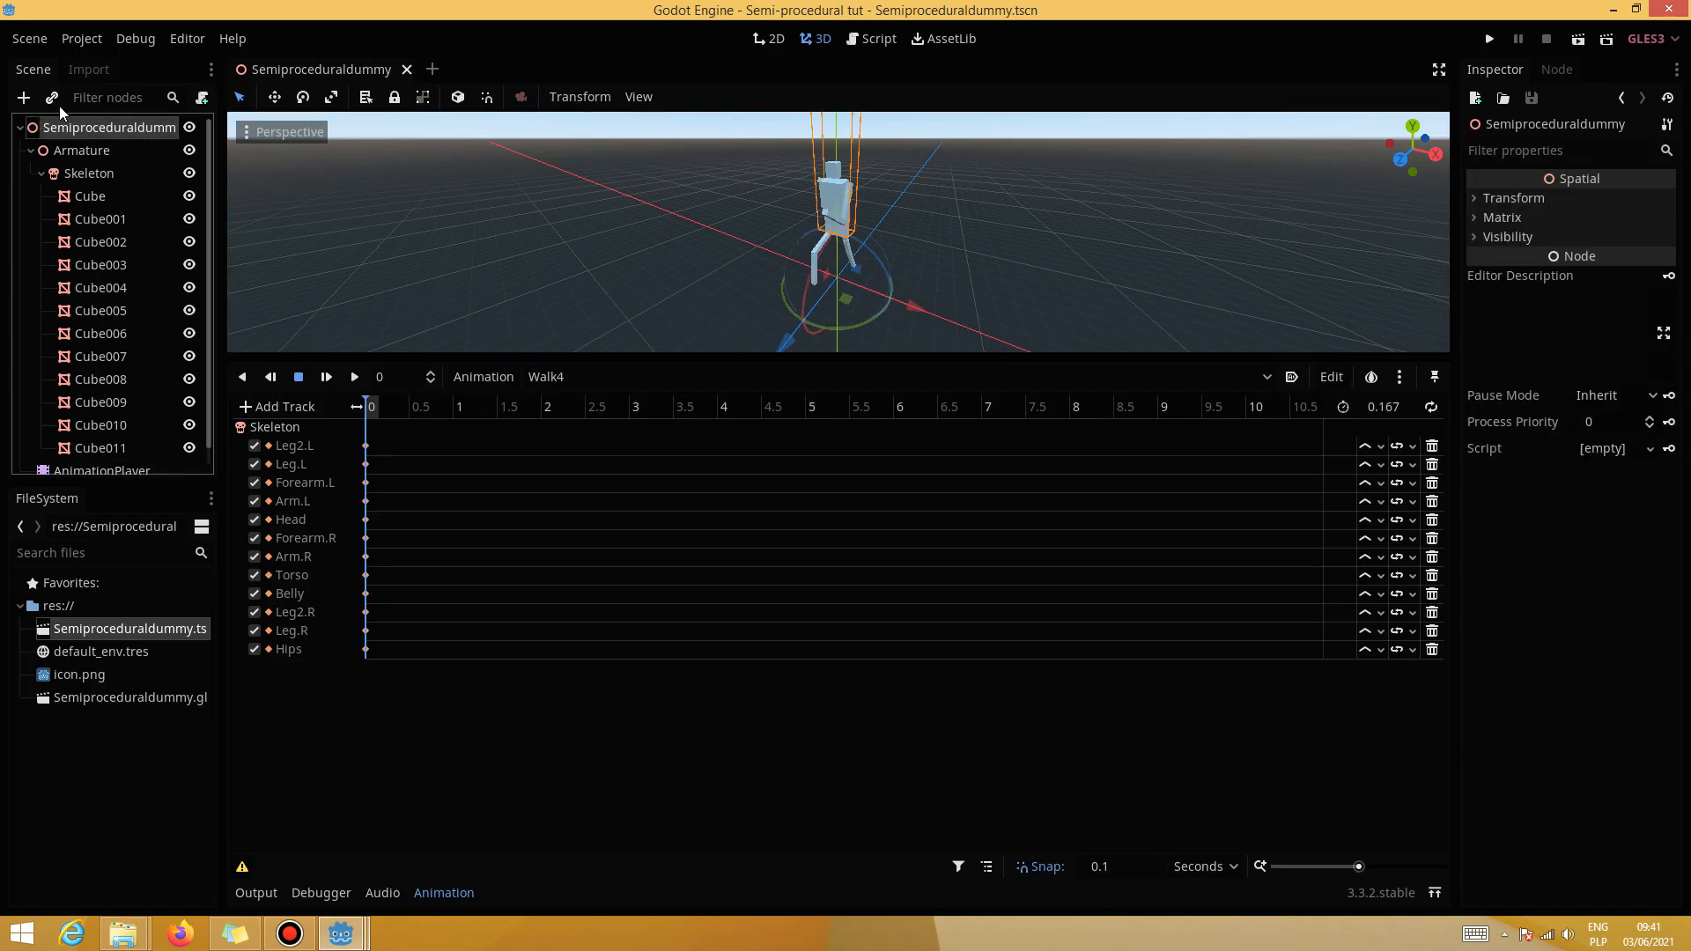
click(23, 99)
text(Anima)
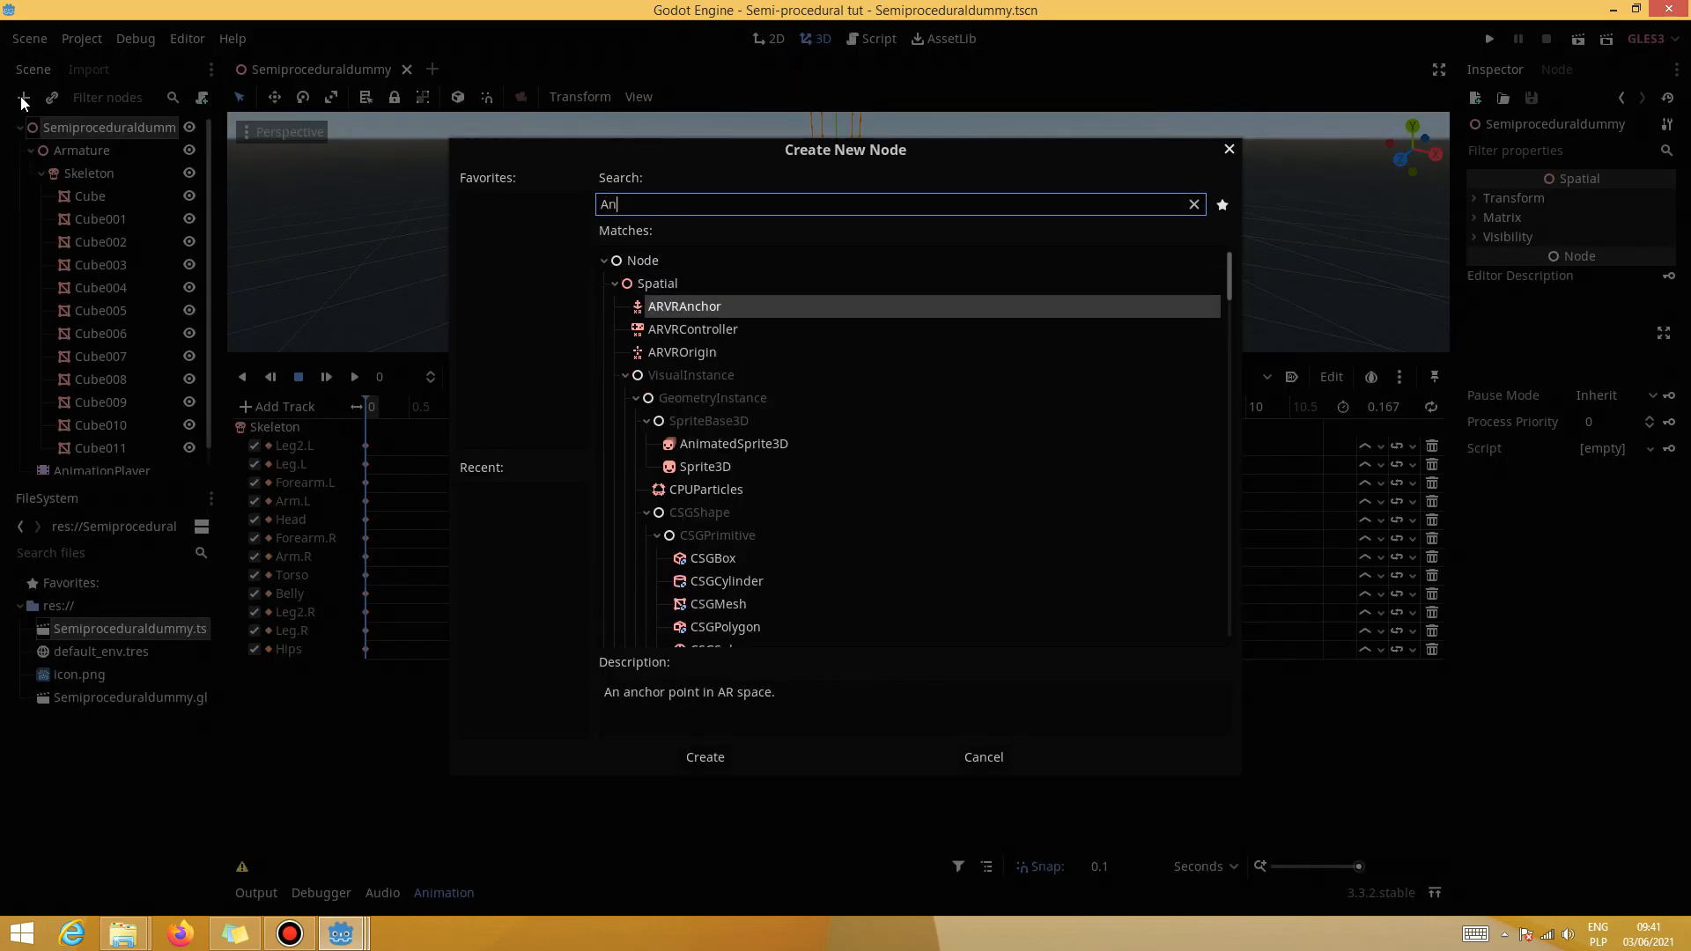
key(Down)
key(Down)
key(Return)
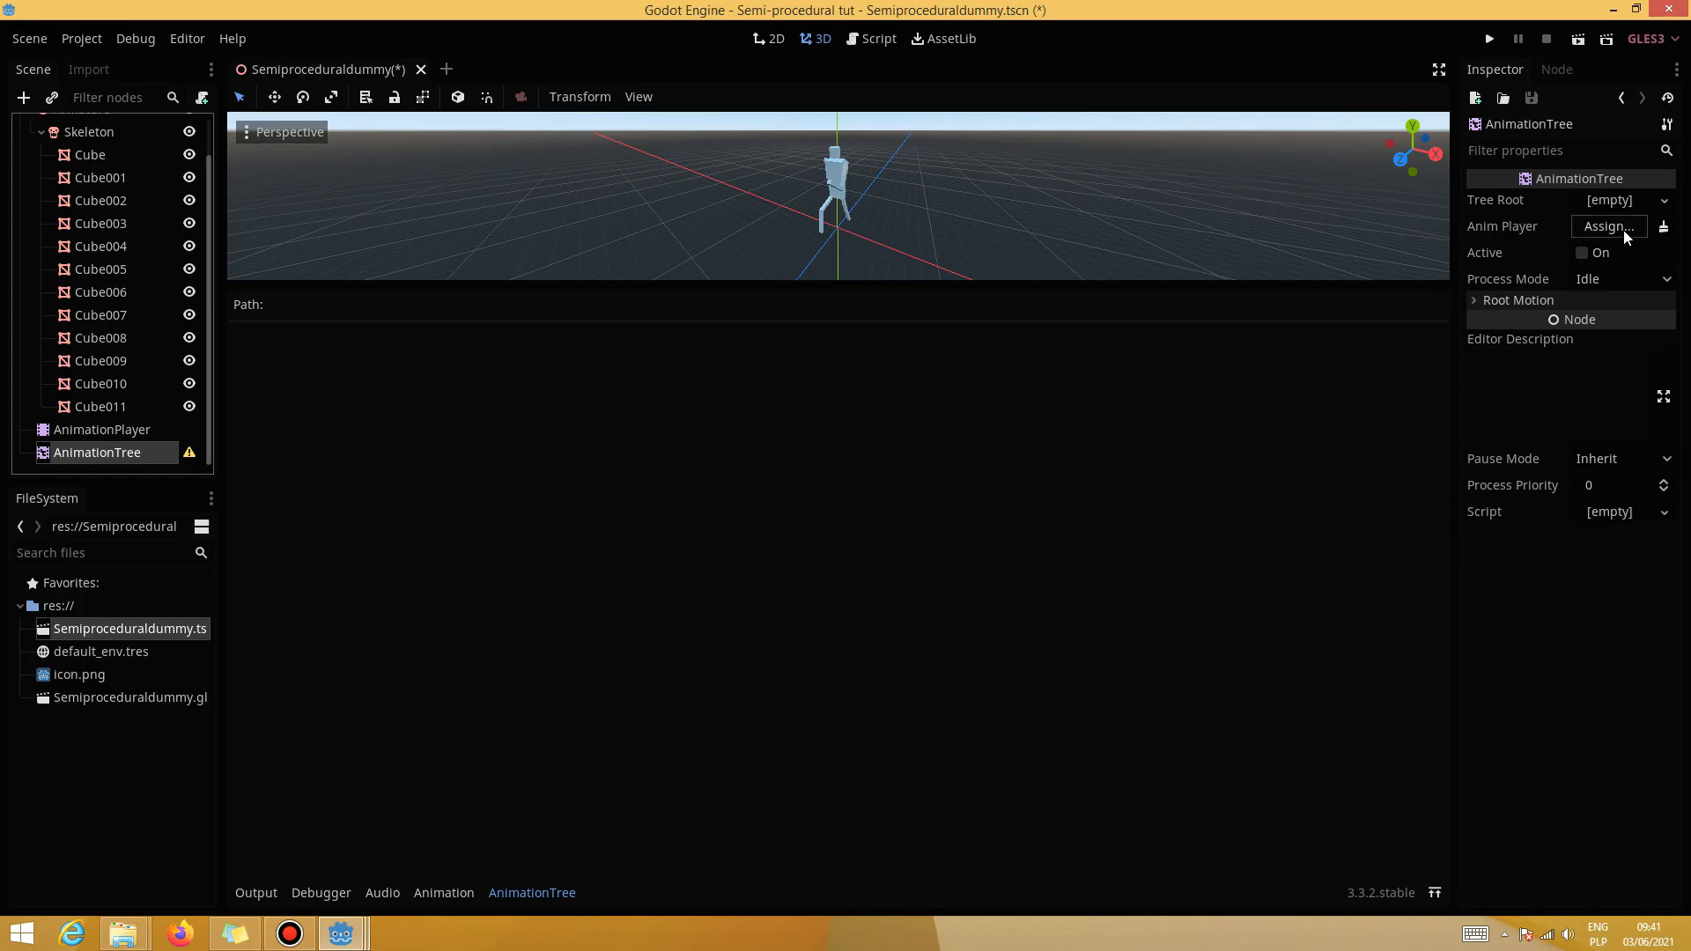
Give the AnimationTree a new AnimationNodeBlendTree as tree root, assign AnimationPlayer as its animation player, and activate it
click(1636, 201)
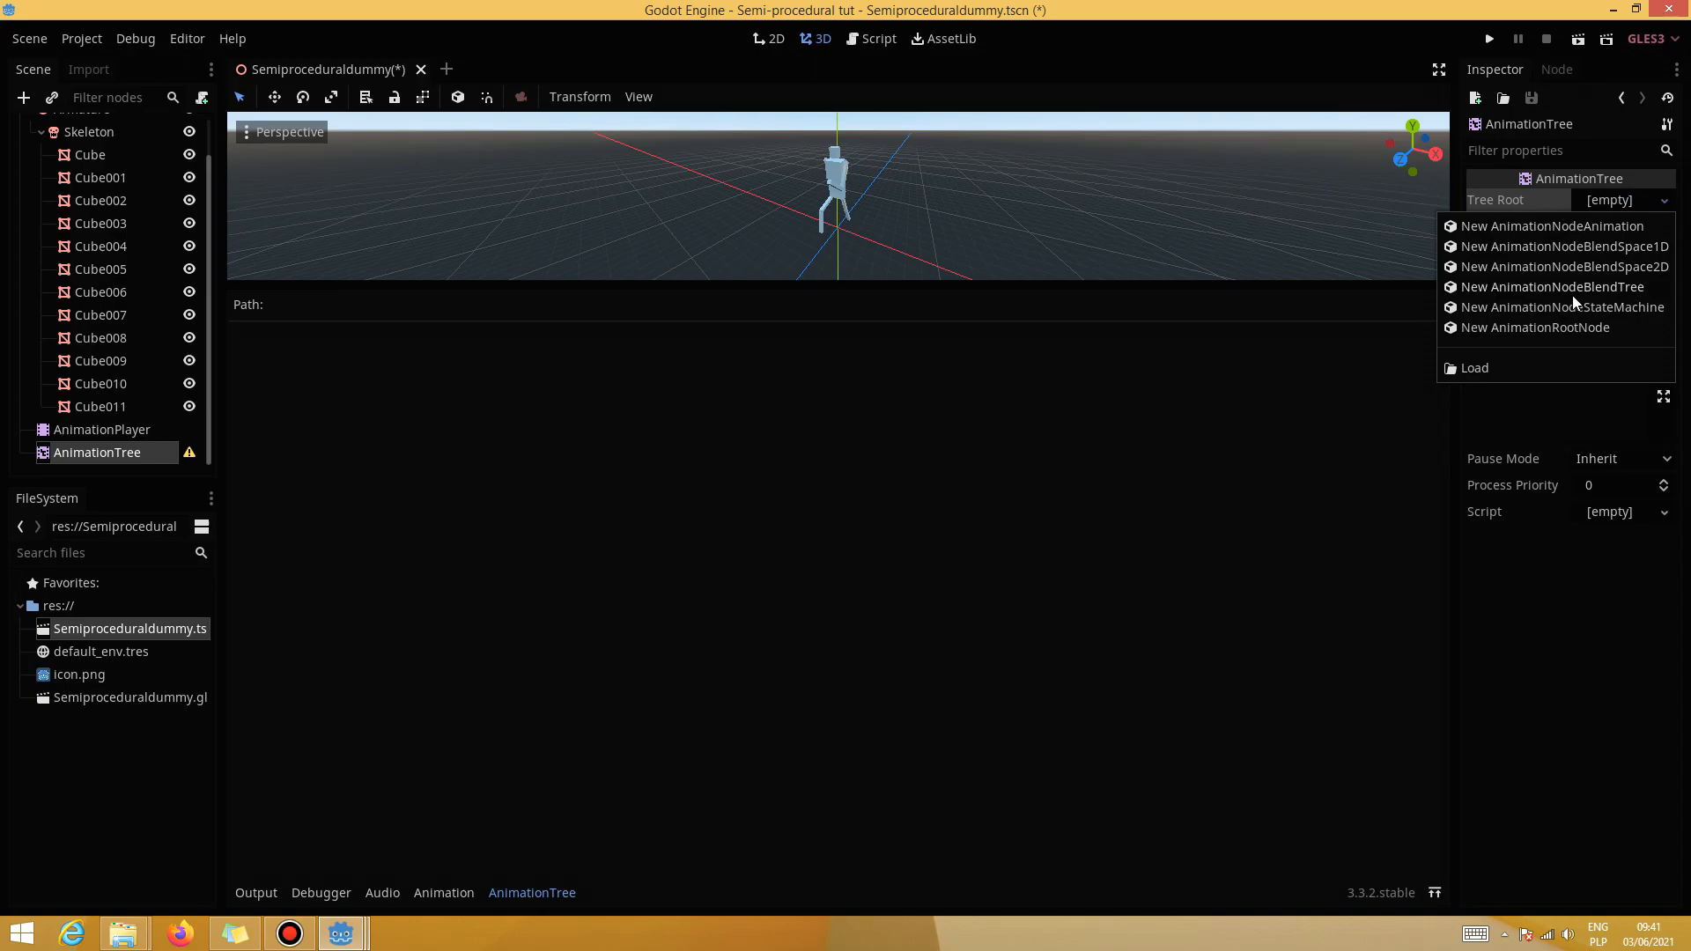
click(1631, 289)
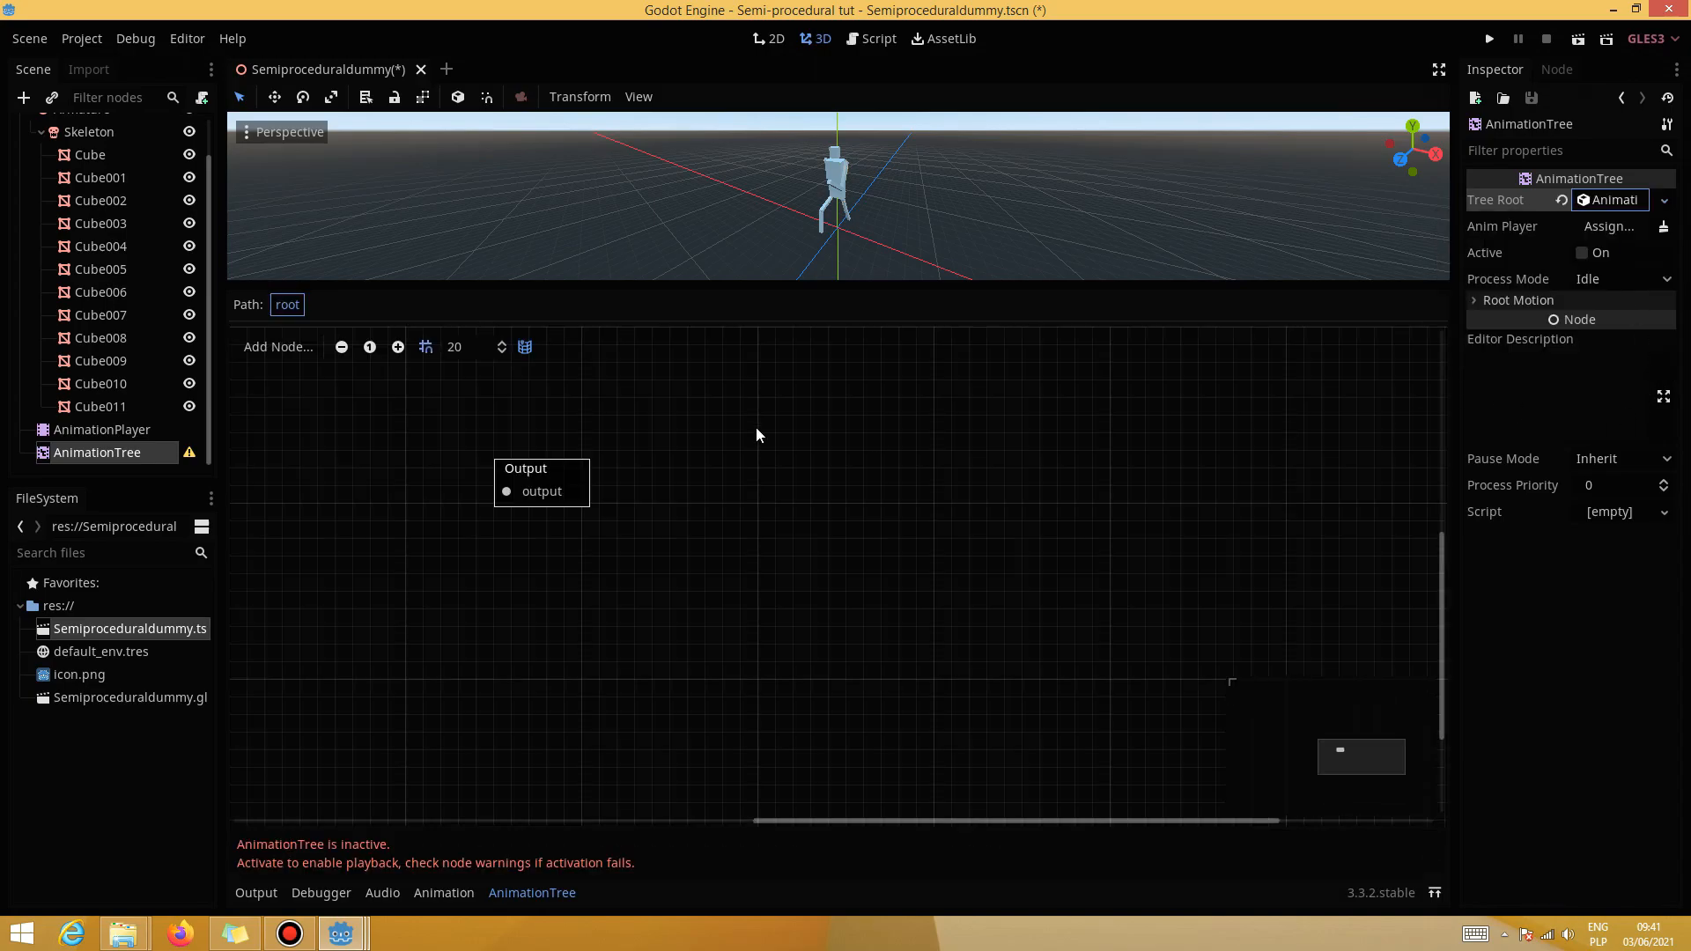
click(1611, 227)
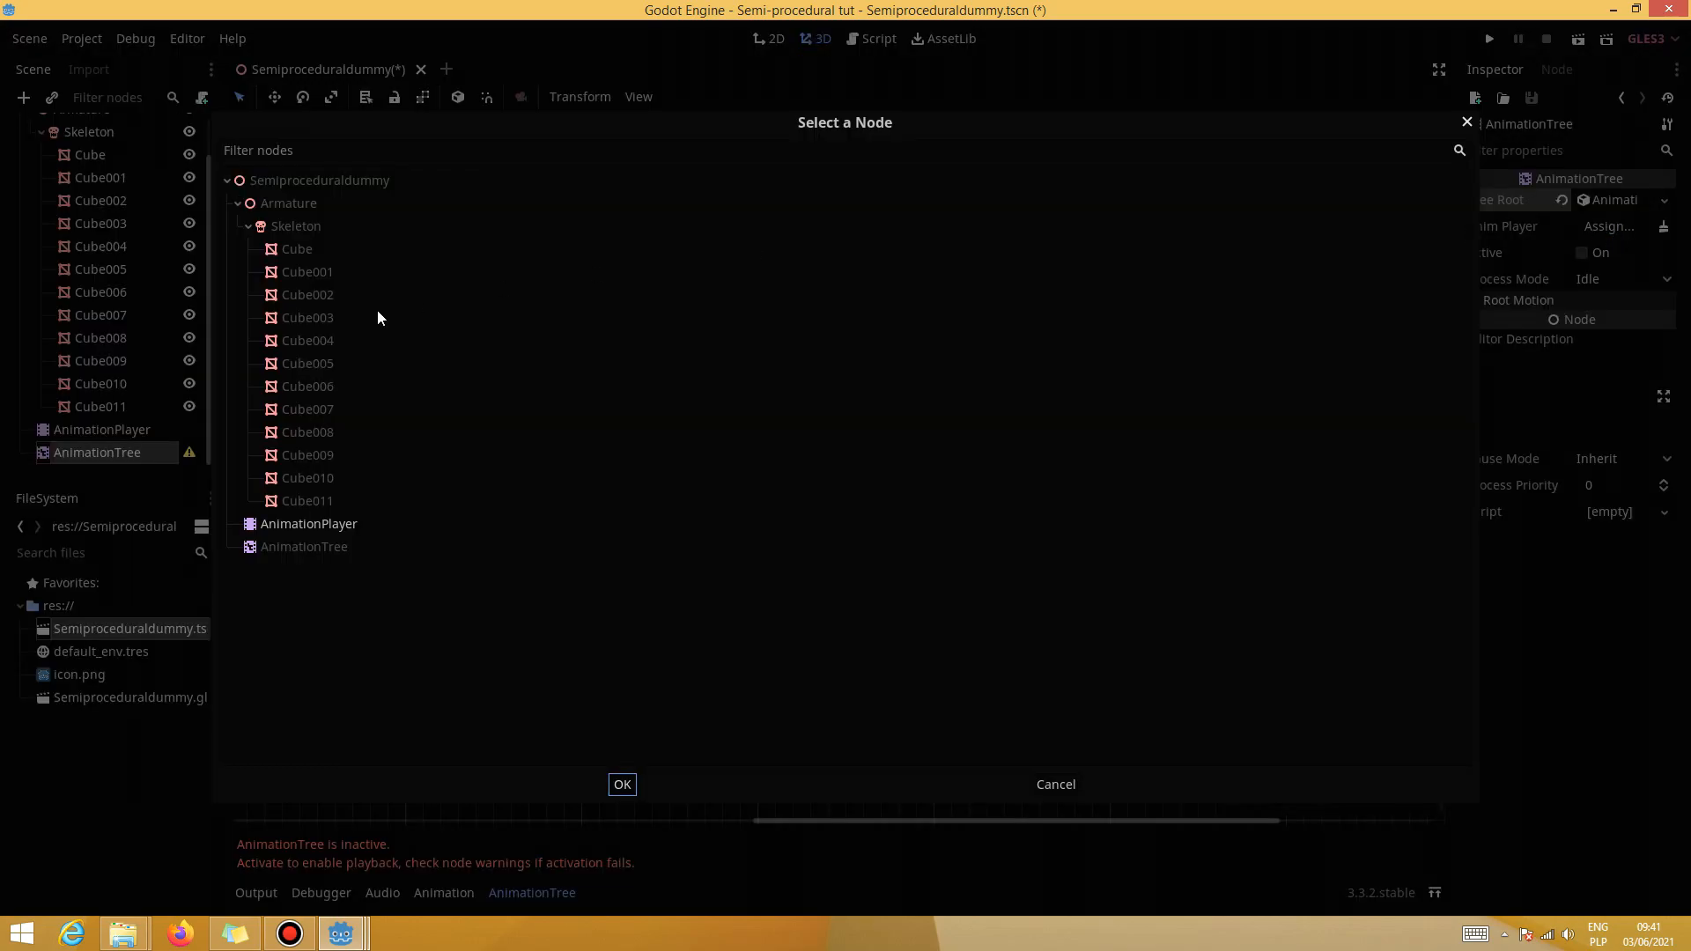
click(308, 524)
click(622, 783)
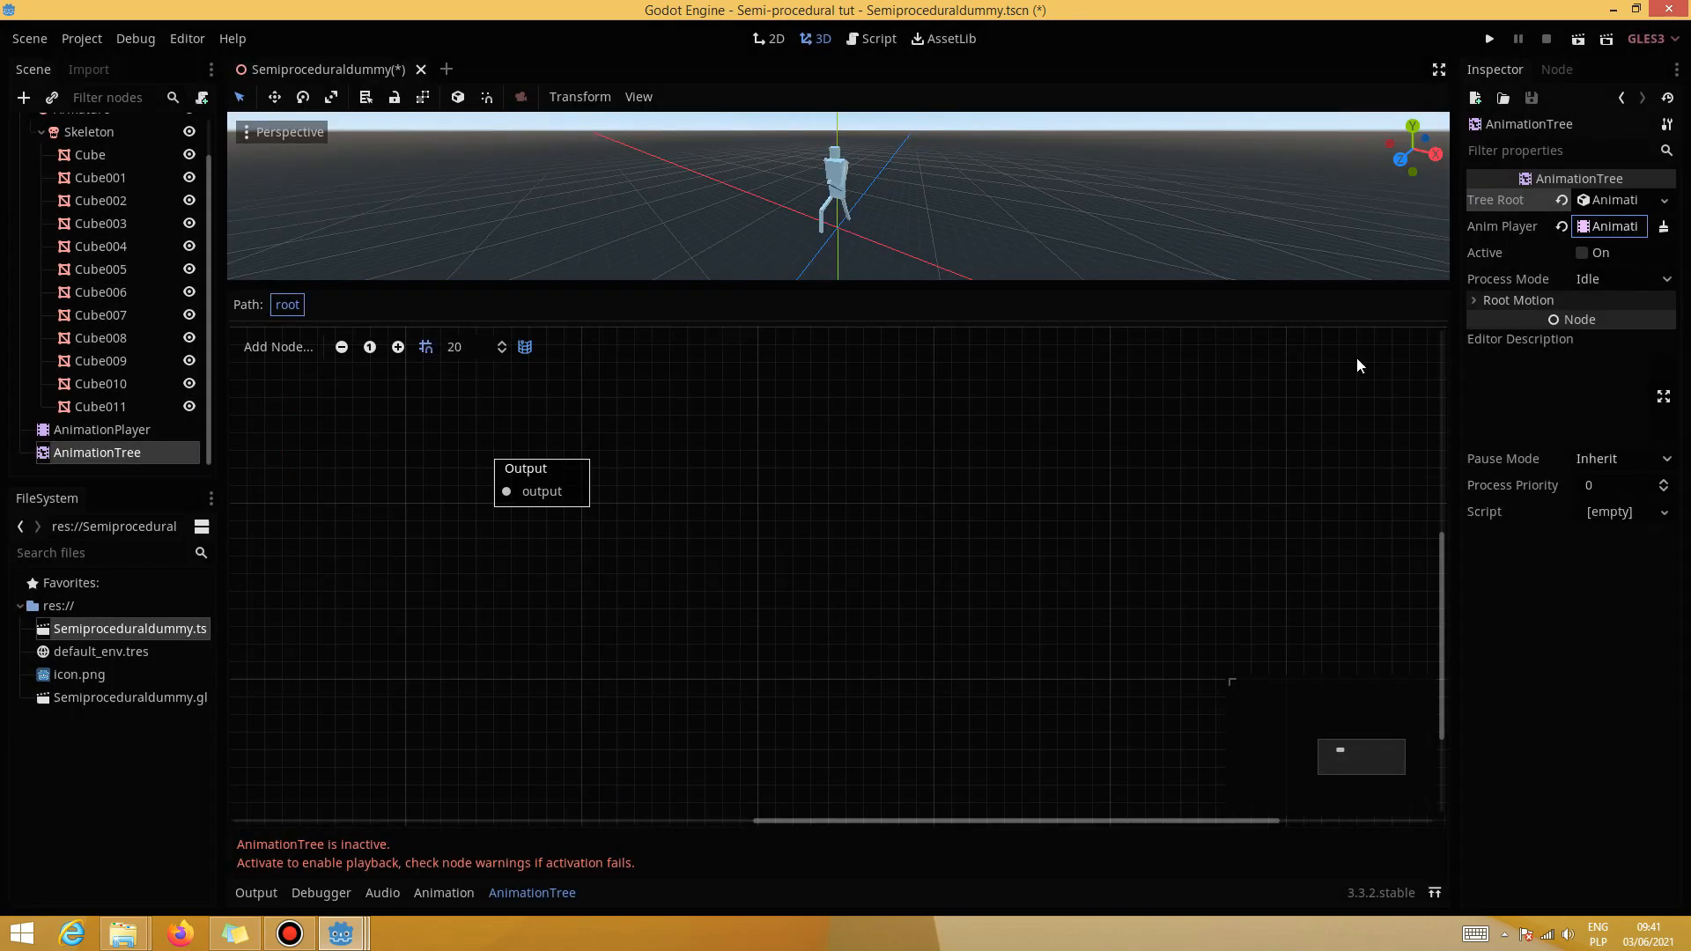
click(1583, 251)
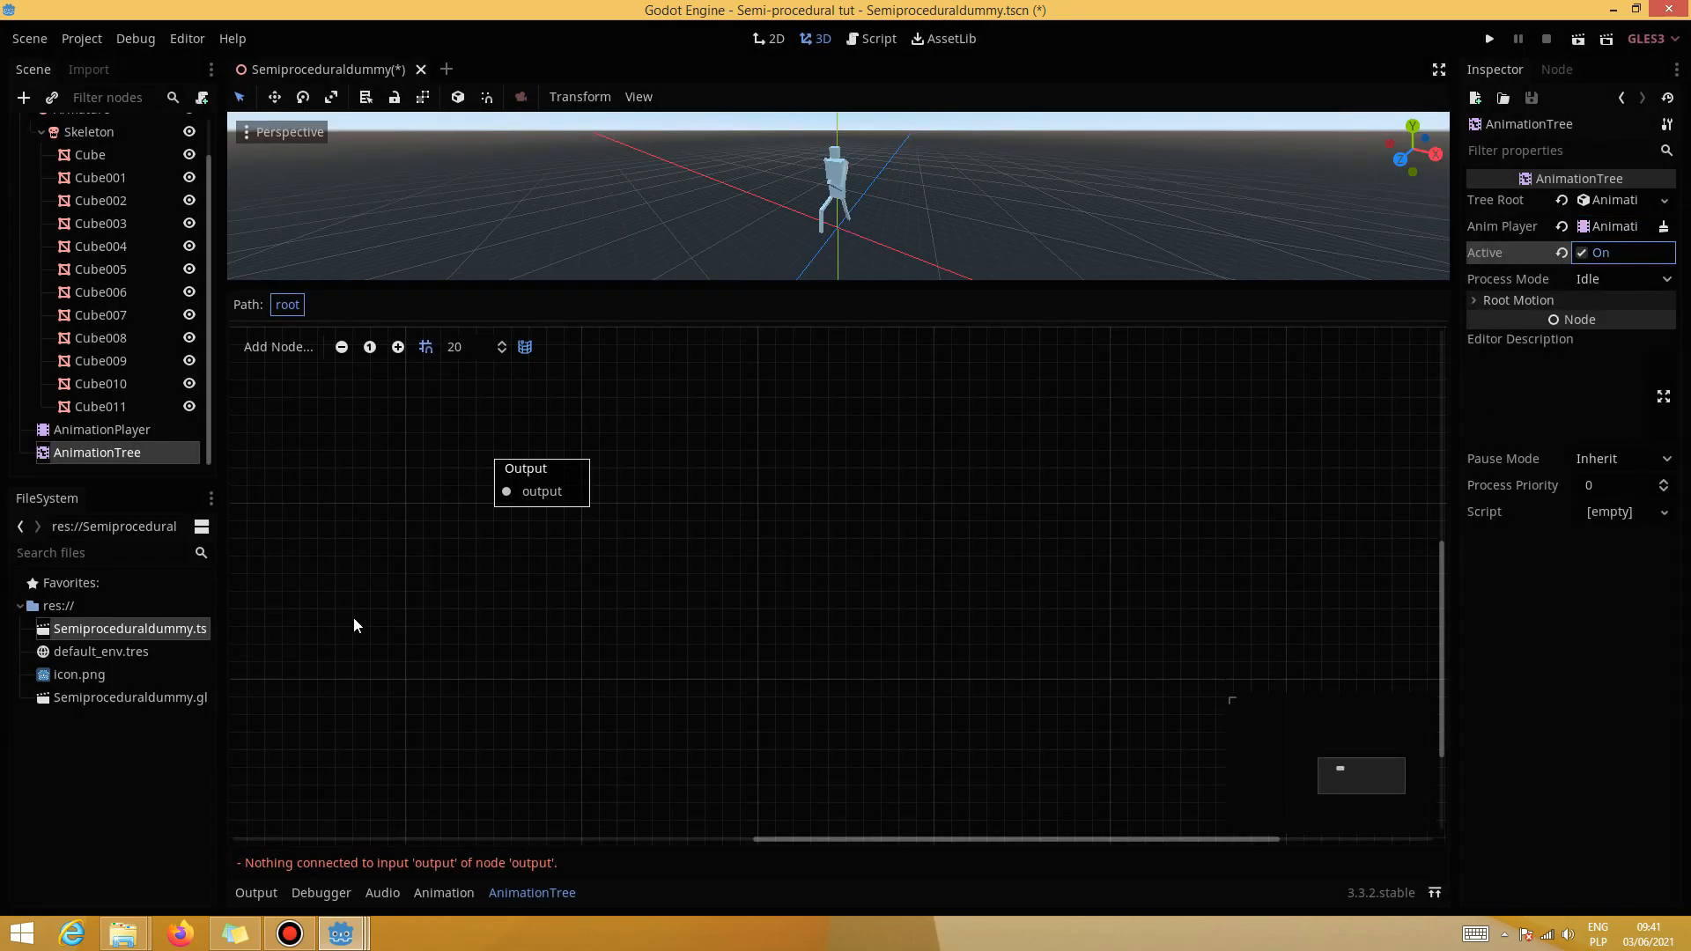
Create a new animation named IdleMaster in the AnimationPlayer
click(103, 430)
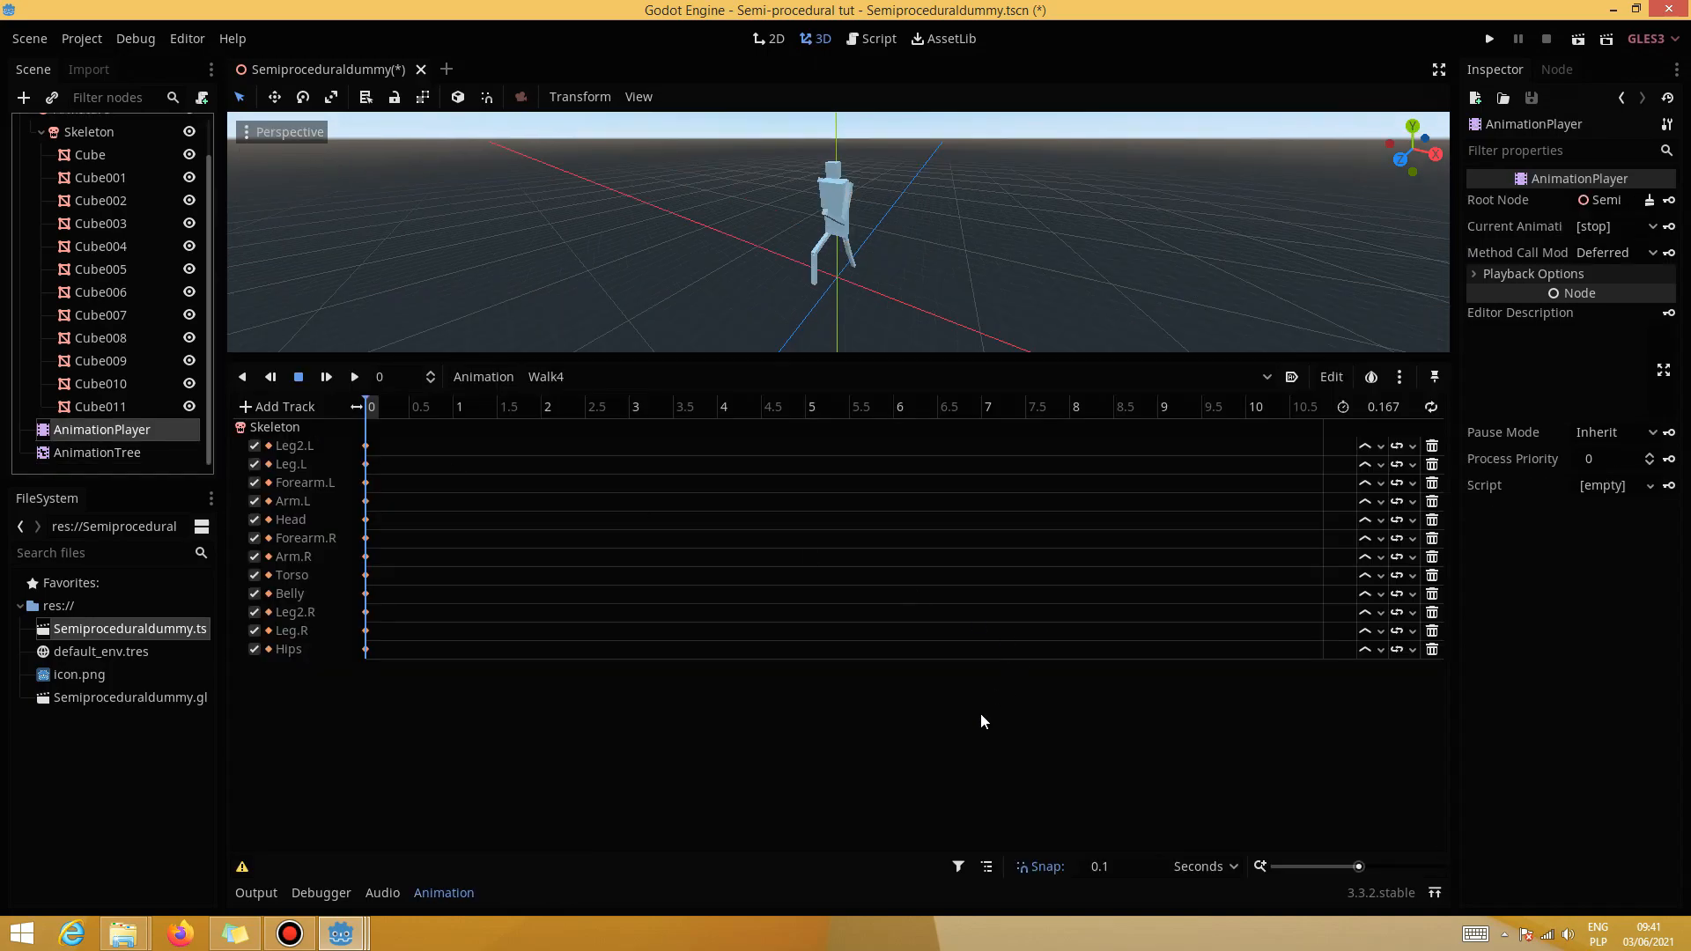
click(492, 378)
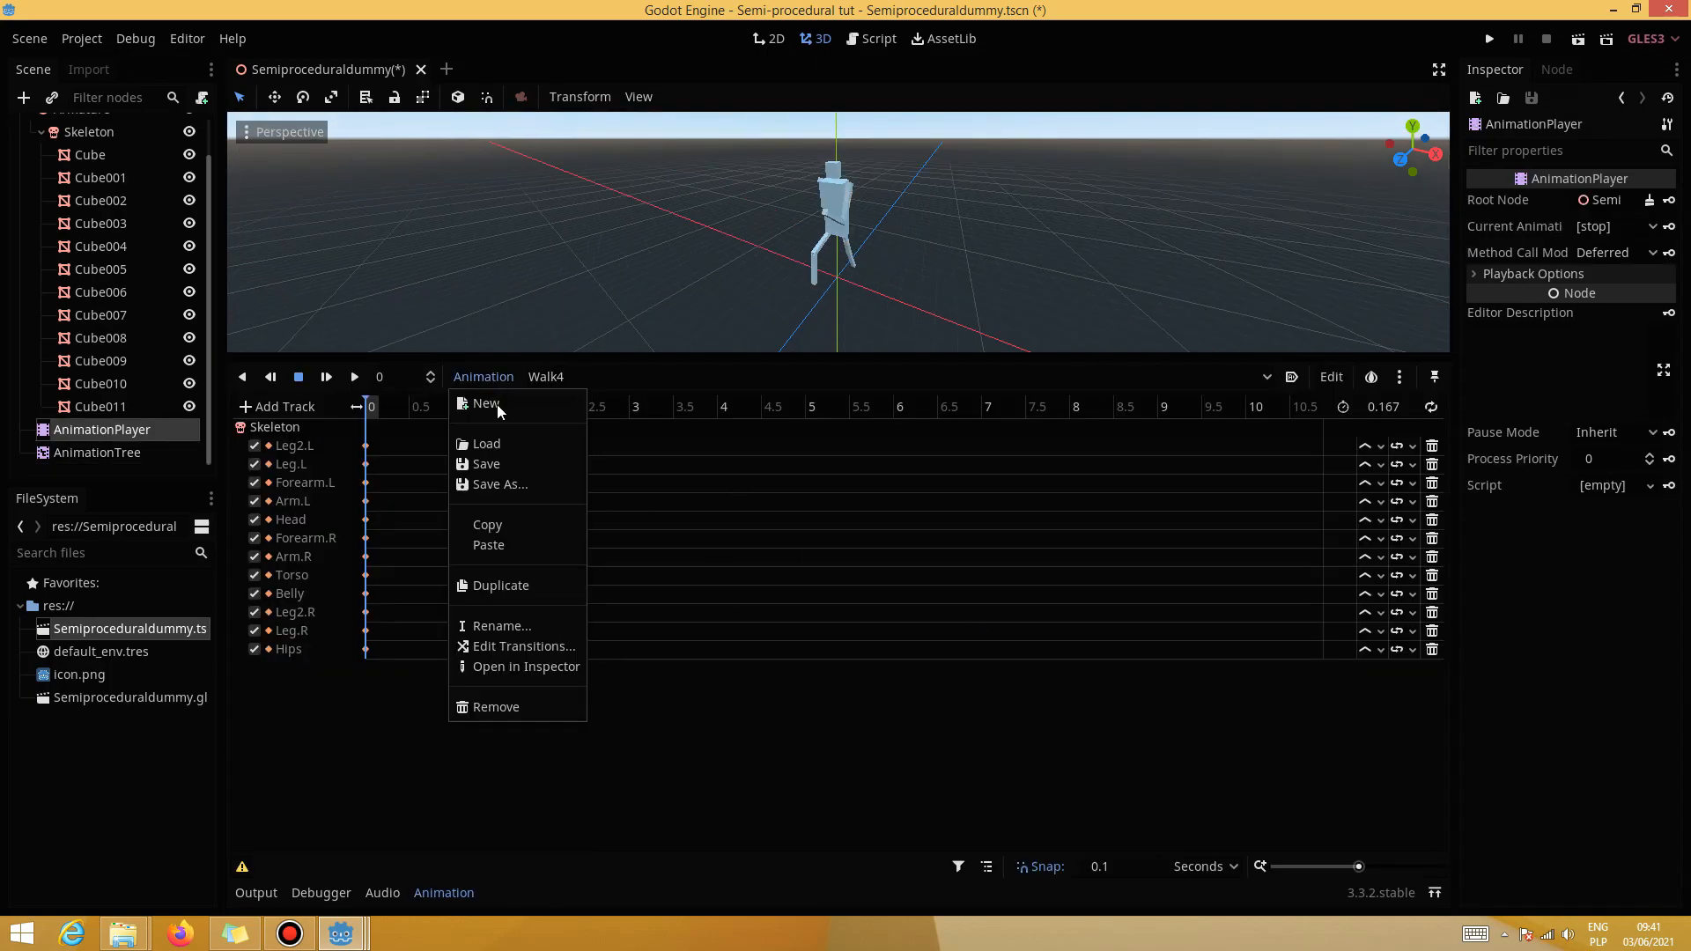
click(485, 403)
text(I)
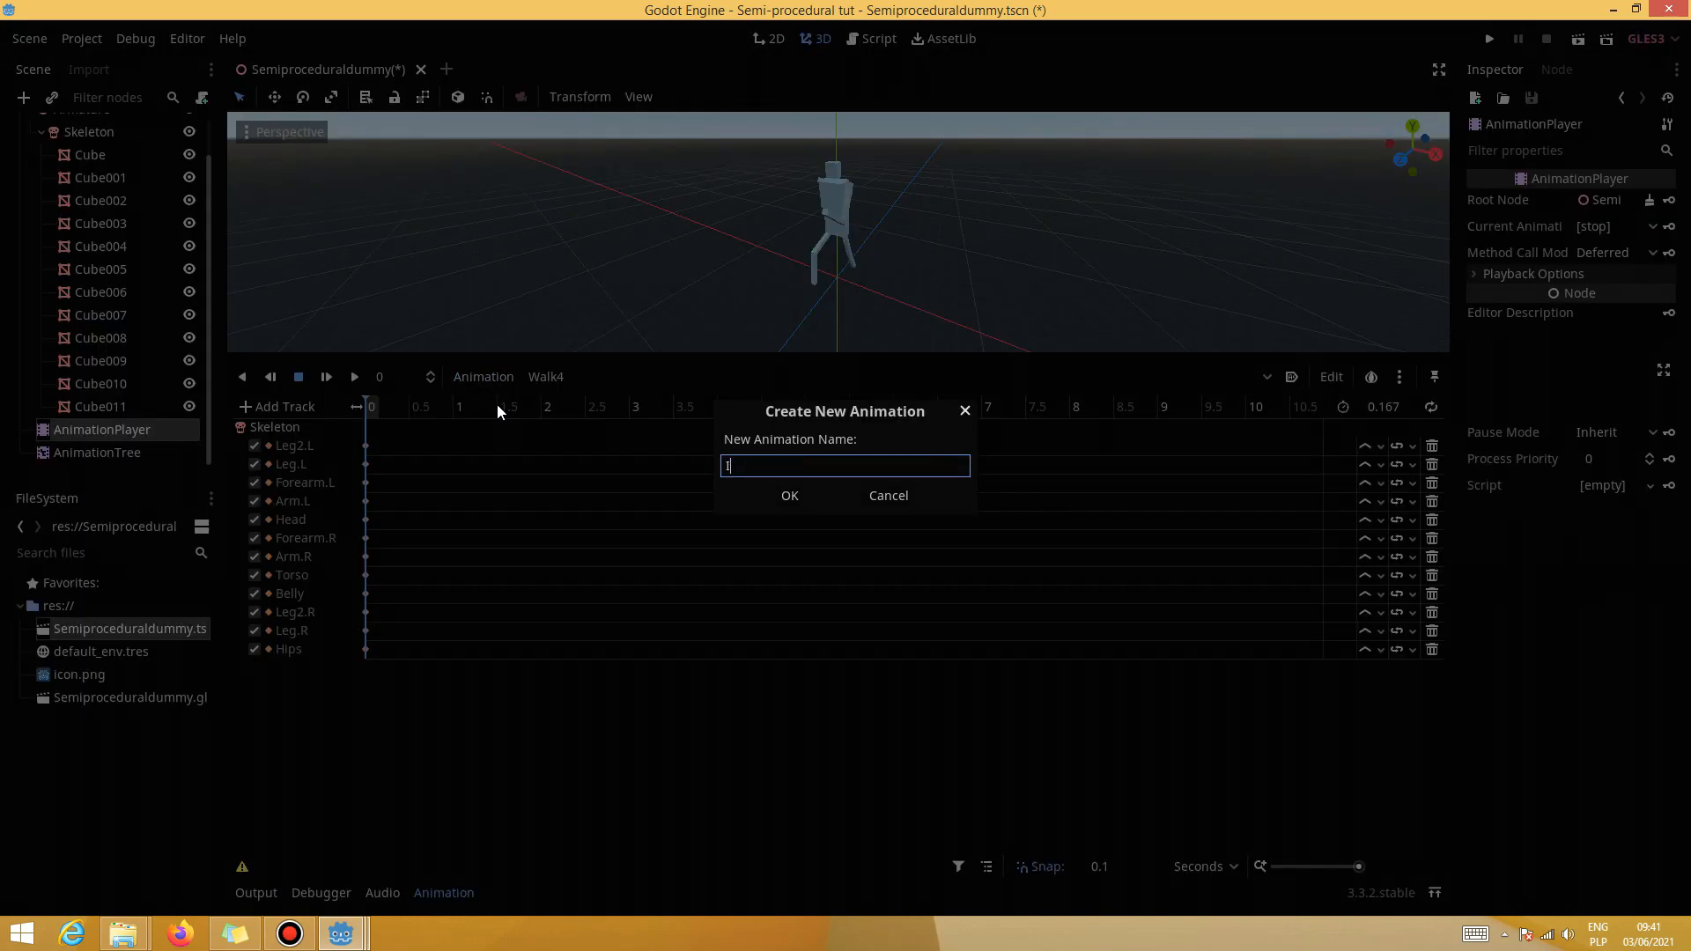
text(dleMaster)
key(Return)
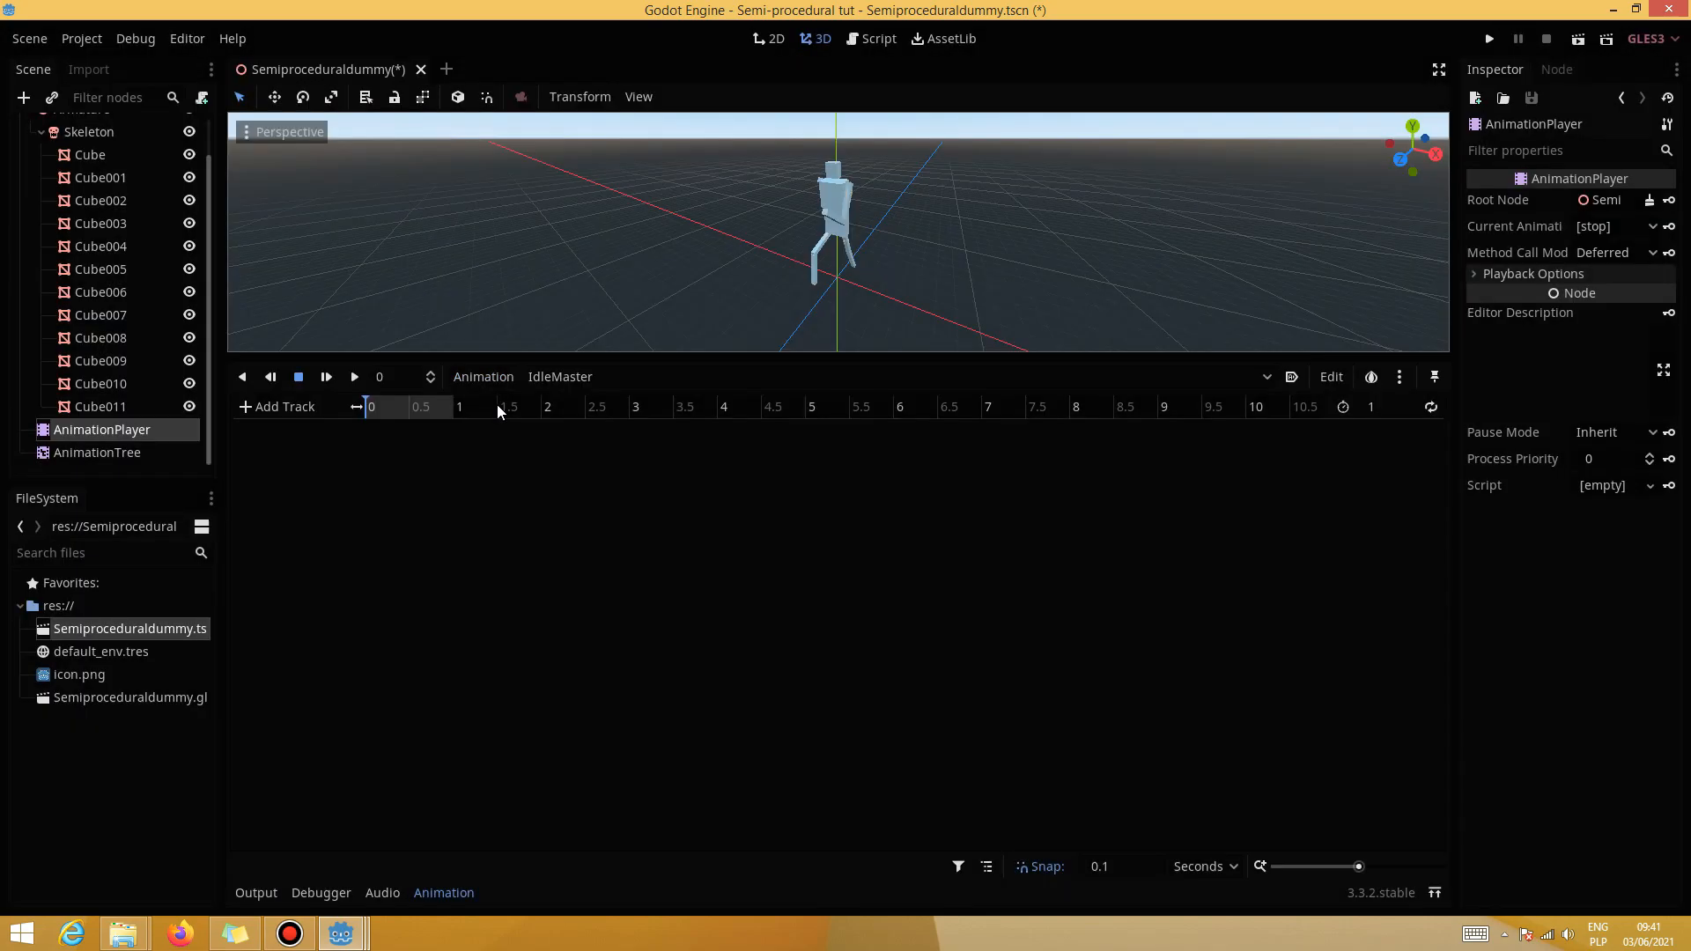
Create another new animation named WalkMaster in the AnimationPlayer
click(493, 377)
click(489, 403)
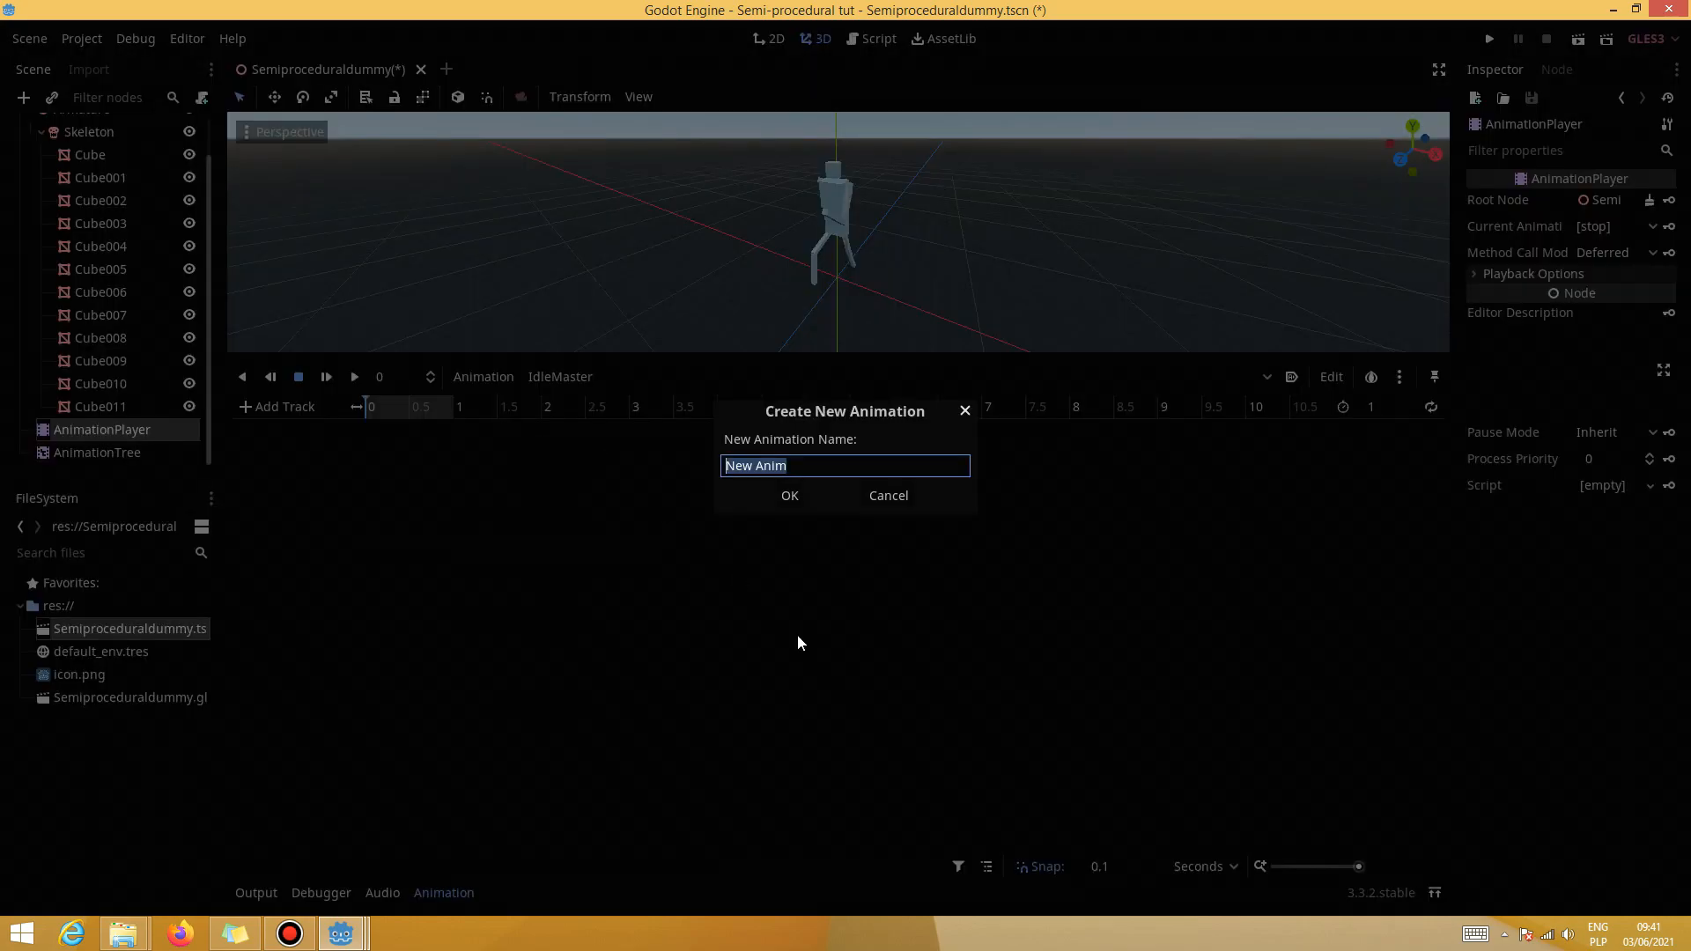
text(WalkMaster)
key(Return)
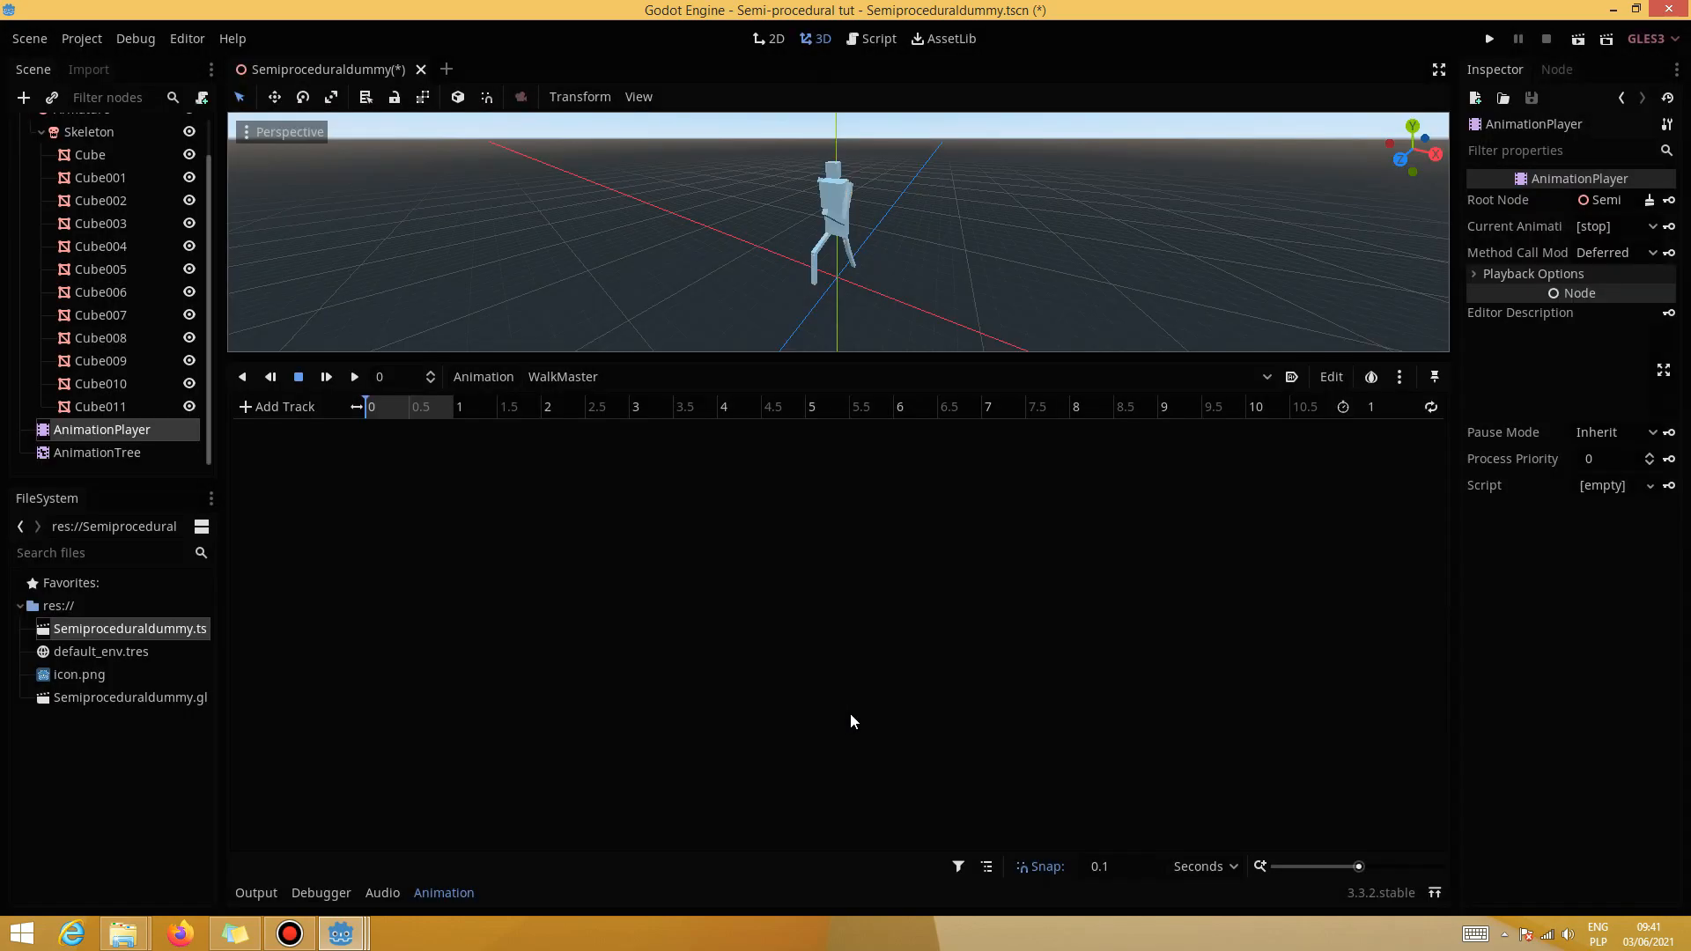
Add a BlendTree node named Idle to the AnimationTree's root graph and place it well before the Output node
click(97, 452)
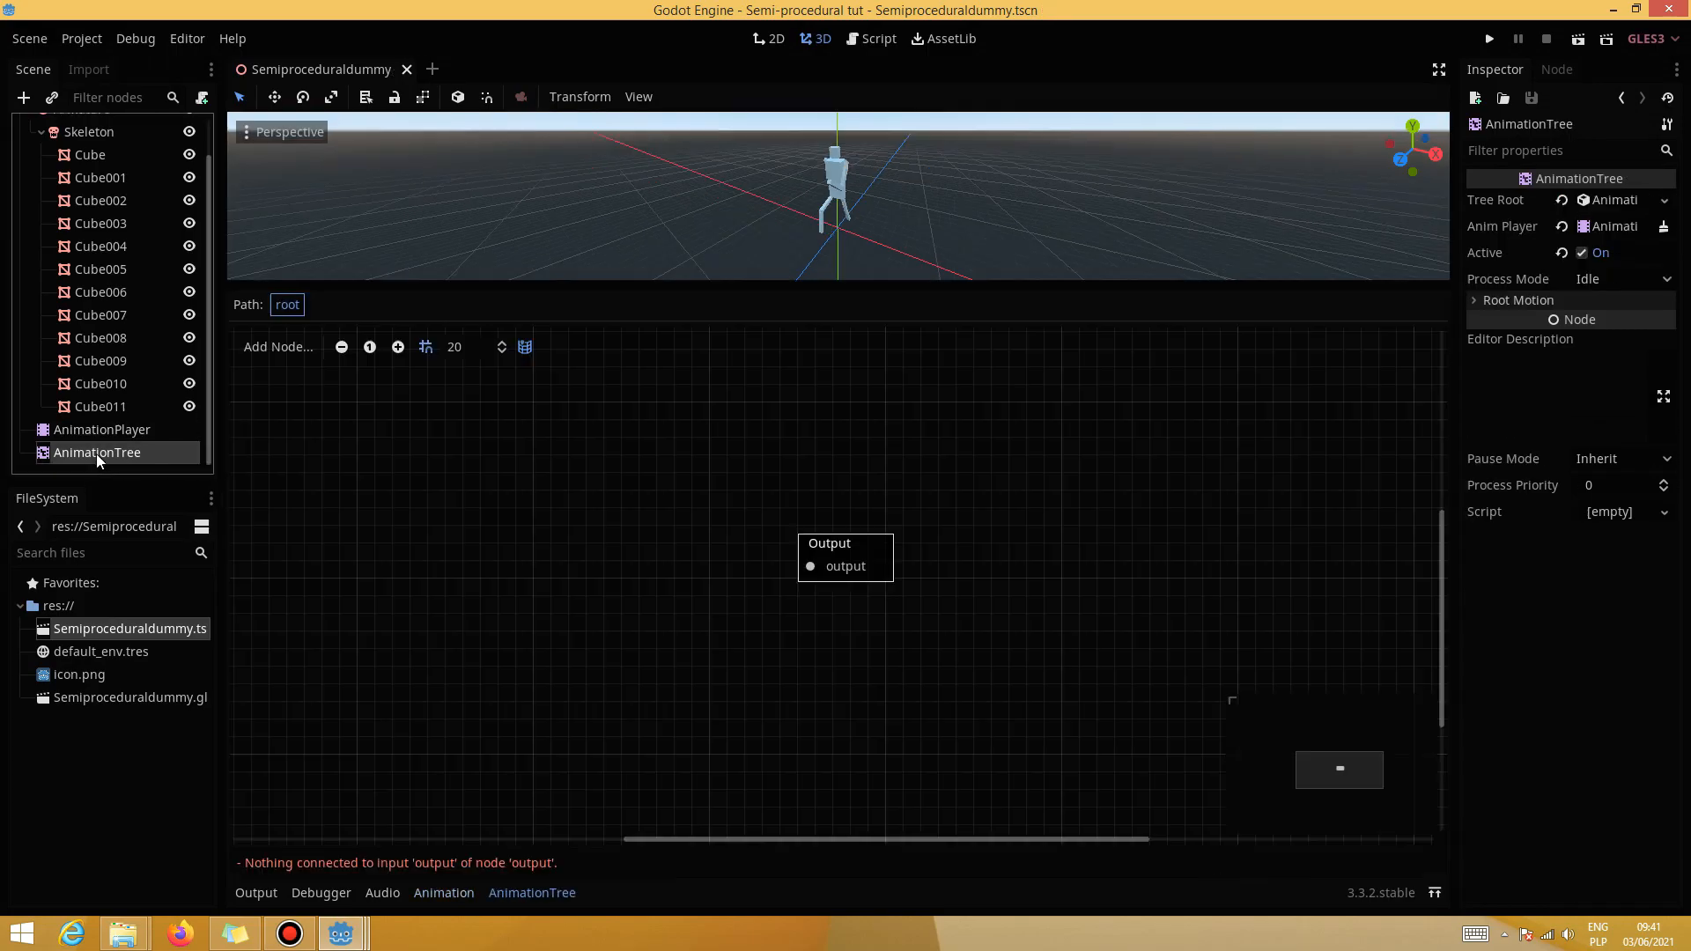
middle_drag(490, 550, 738, 553)
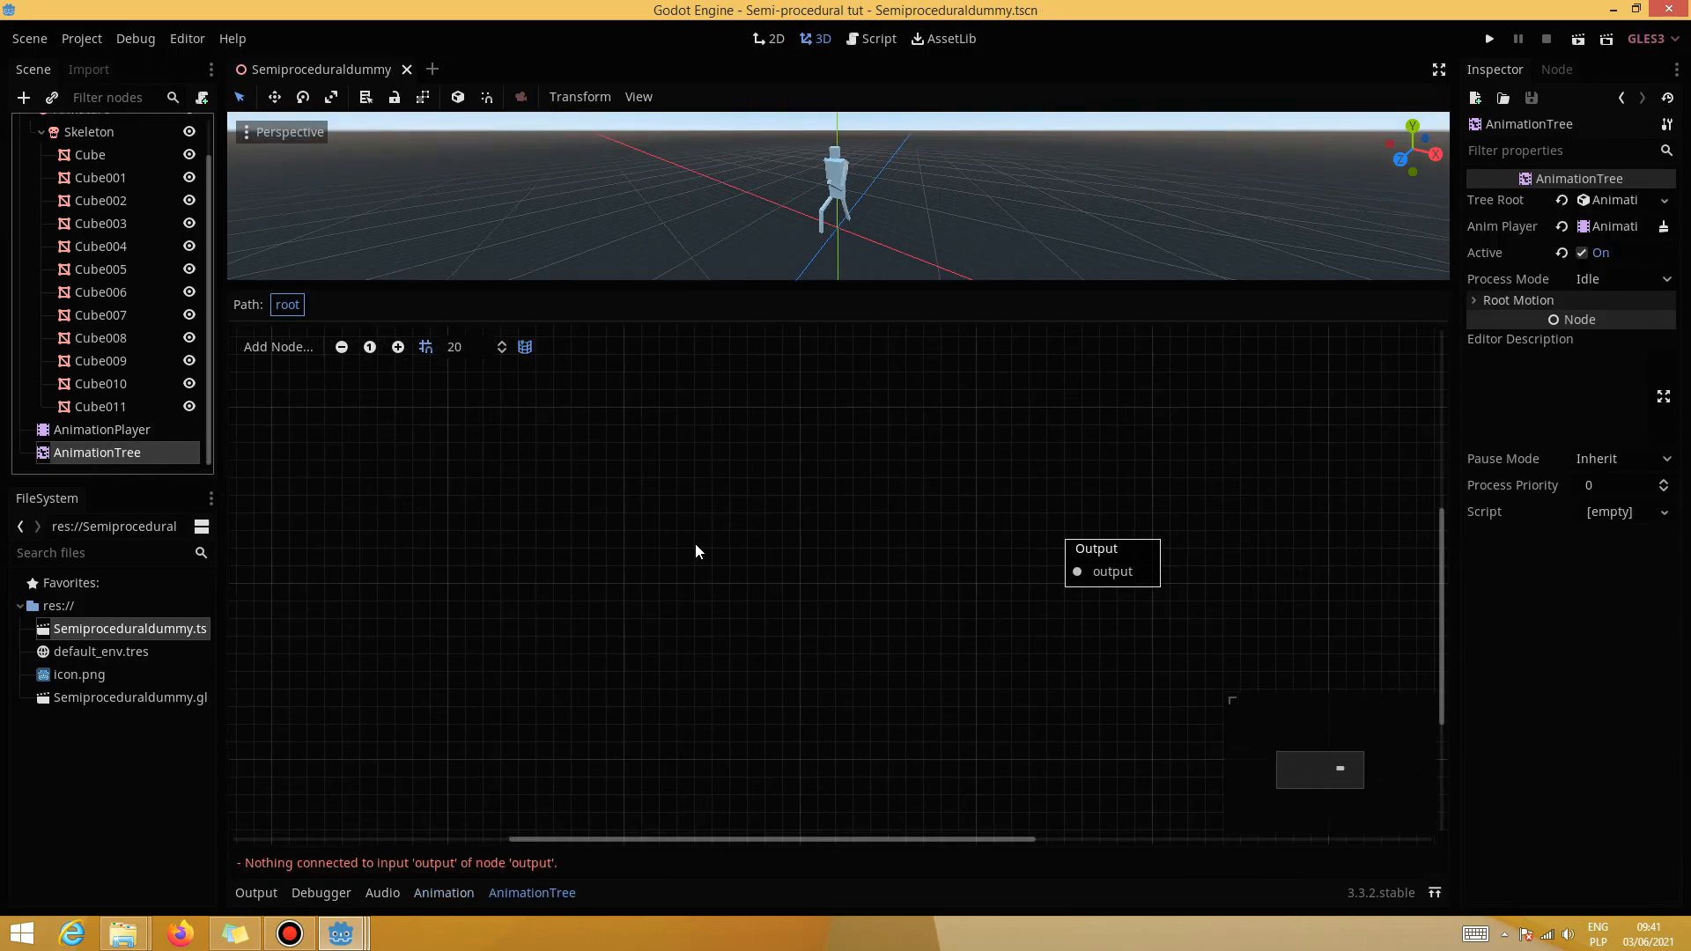
right_click(650, 516)
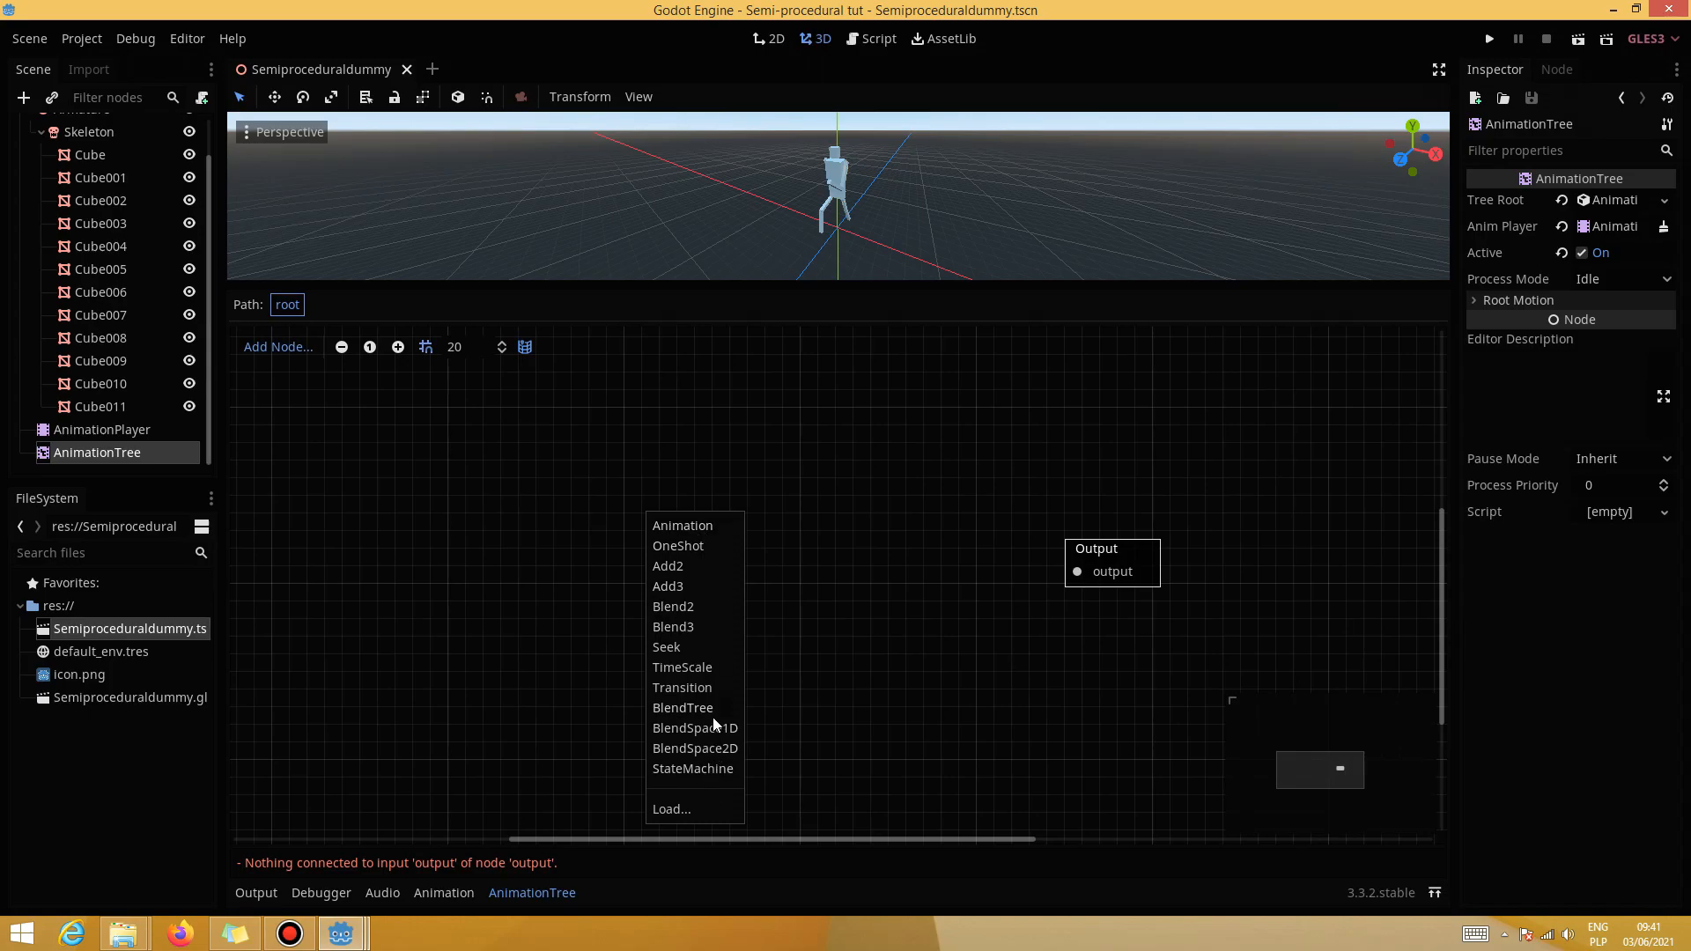
click(684, 709)
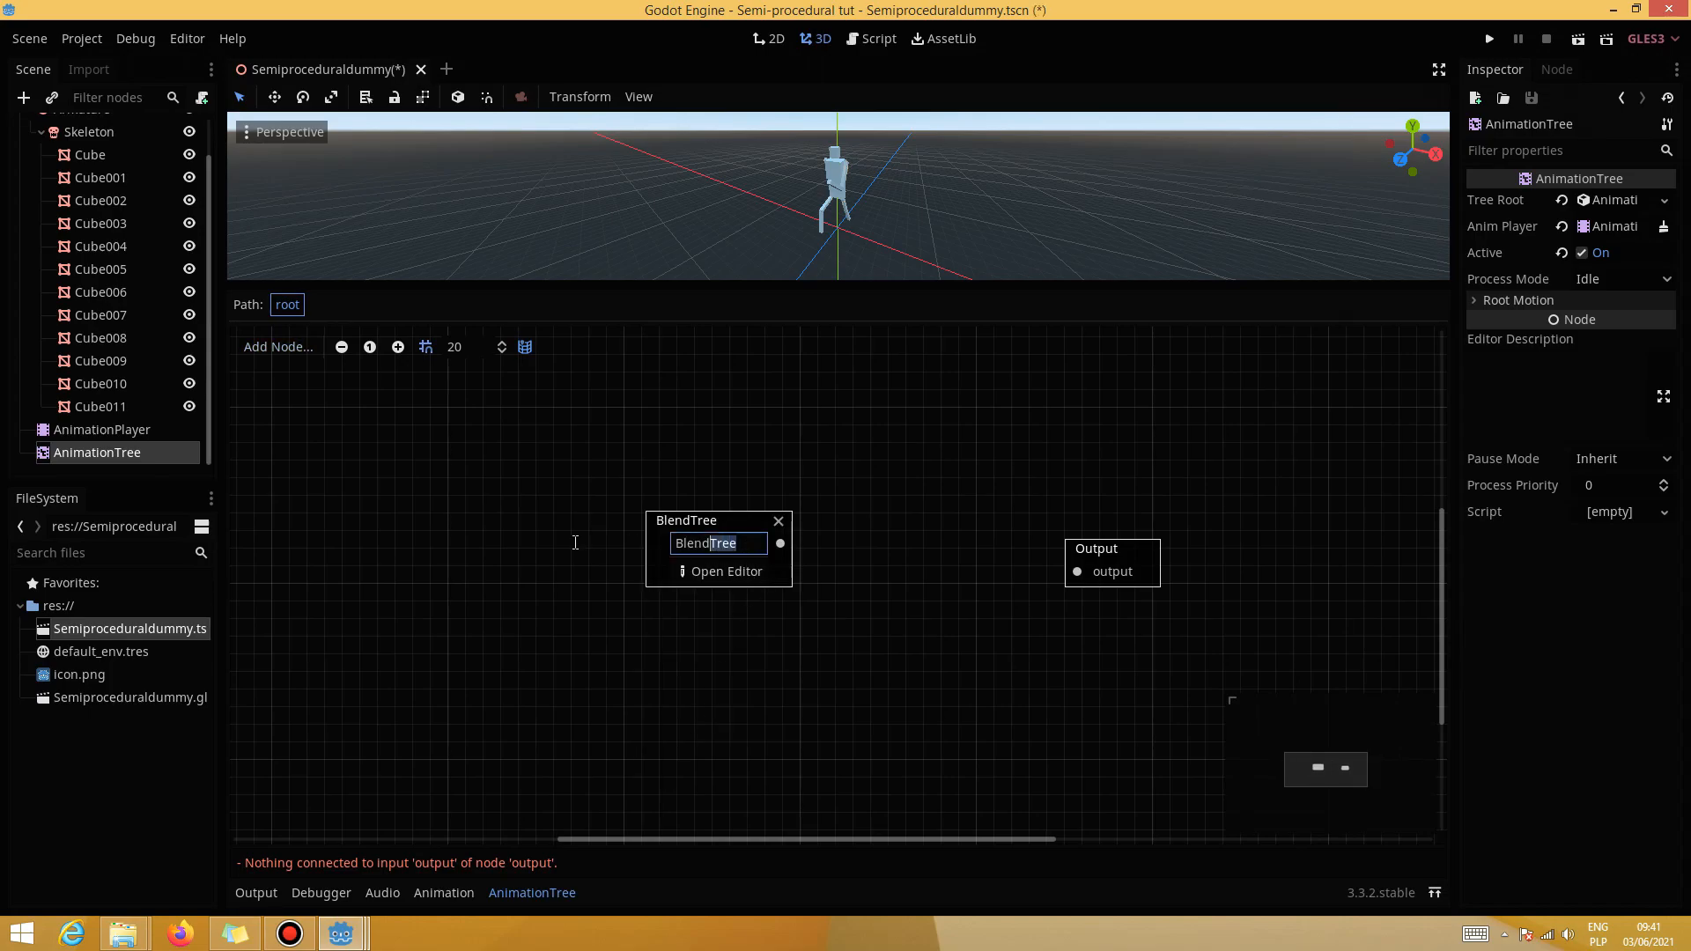
text(Idle)
key(Return)
drag(722, 535, 543, 465)
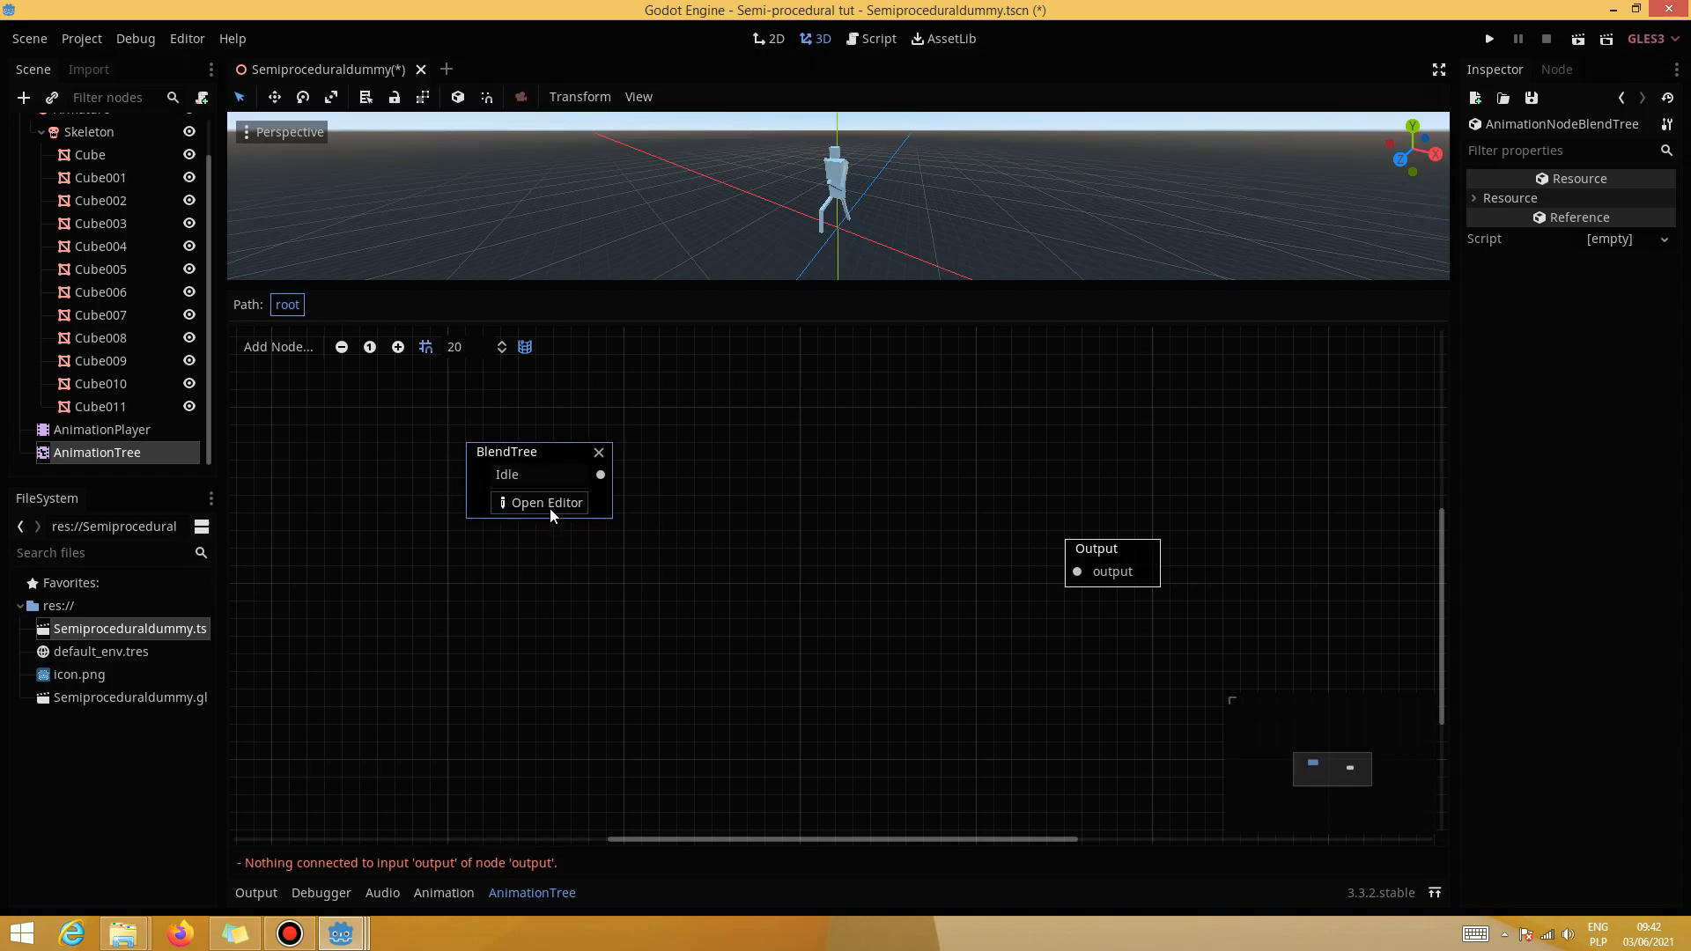
Inside the Idle blend tree, add an Animation node and place a BlendSpace1D node below it
click(547, 503)
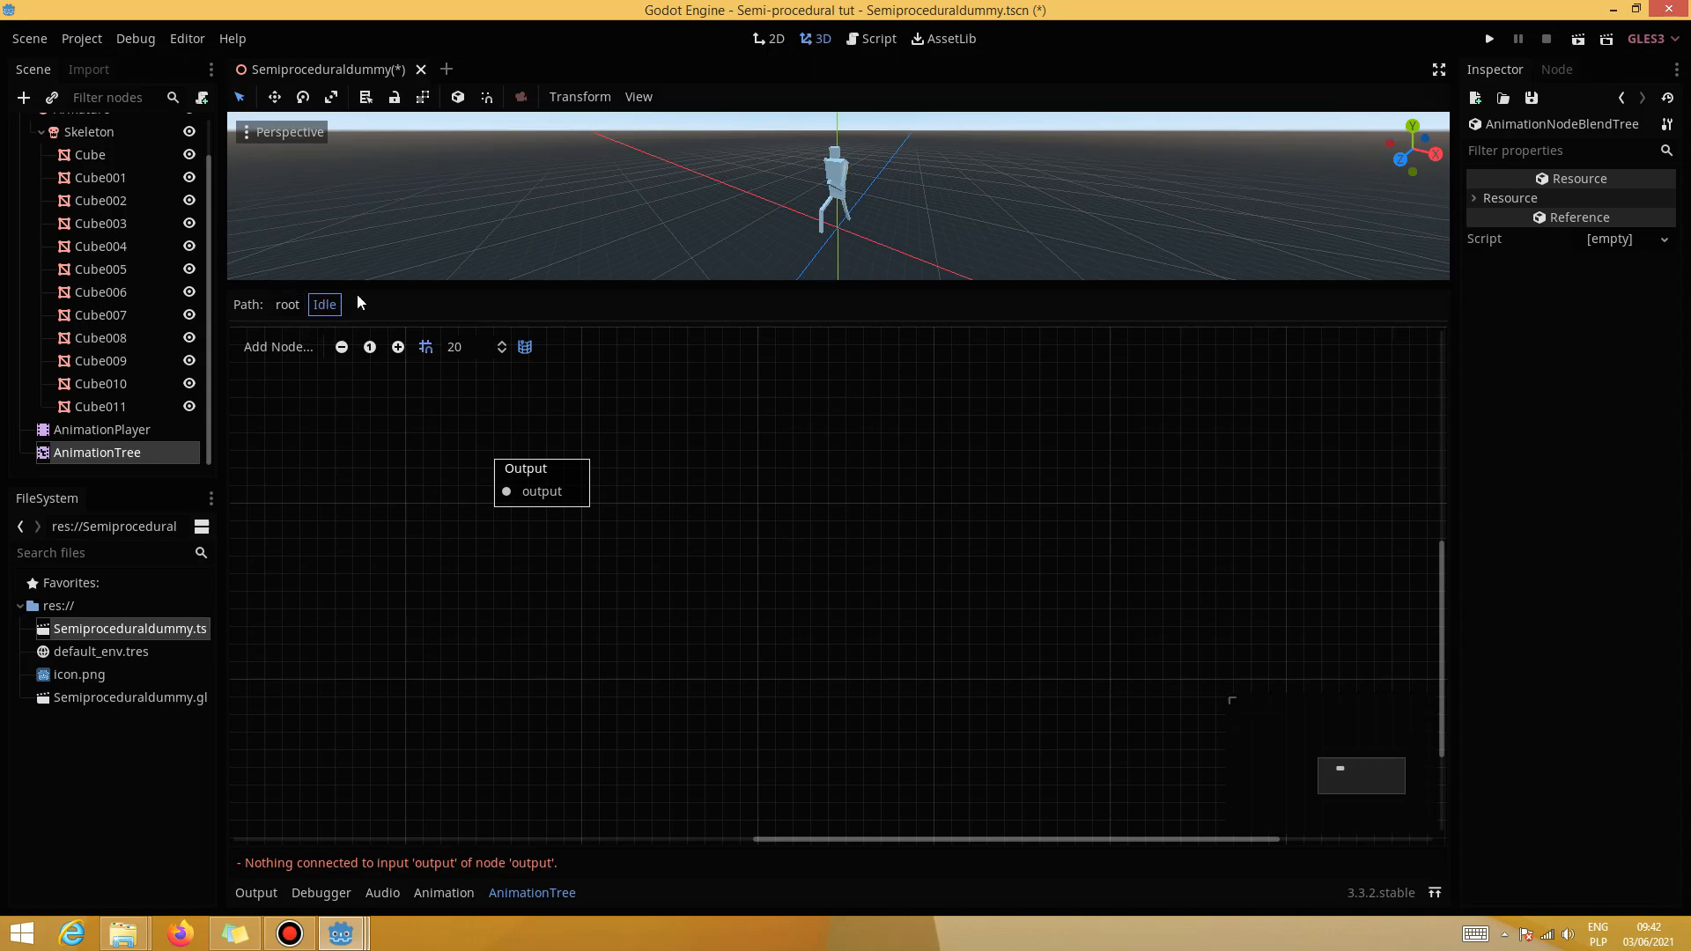
middle_drag(425, 581, 855, 663)
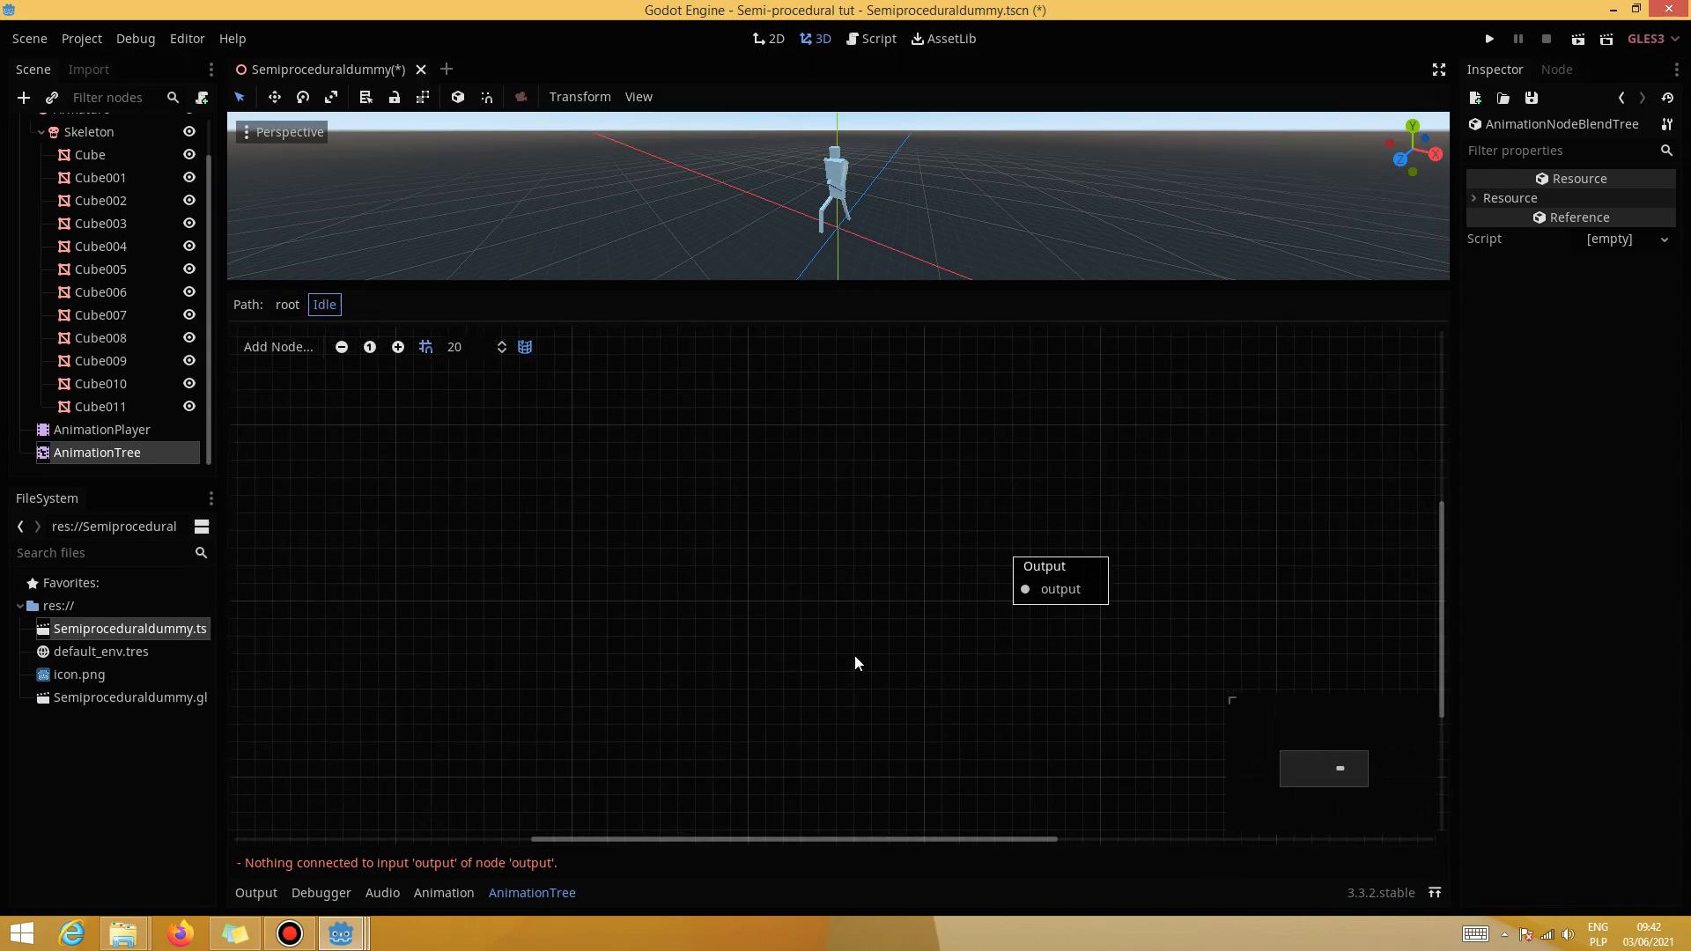
right_click(509, 534)
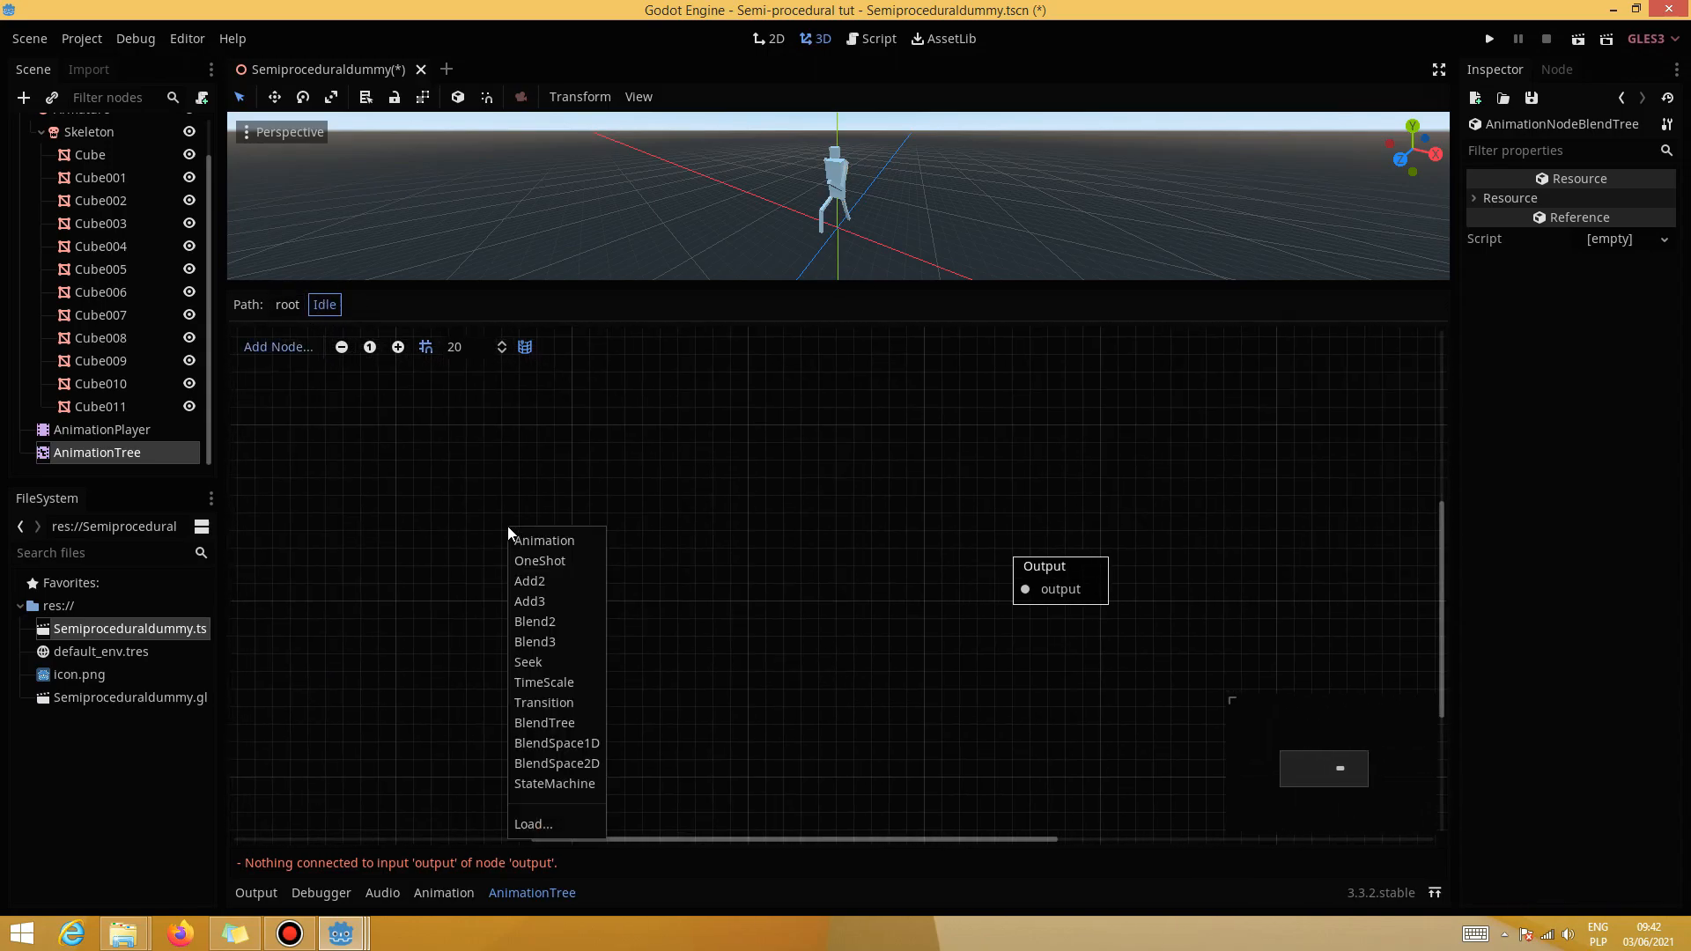
click(564, 546)
drag(589, 539, 531, 437)
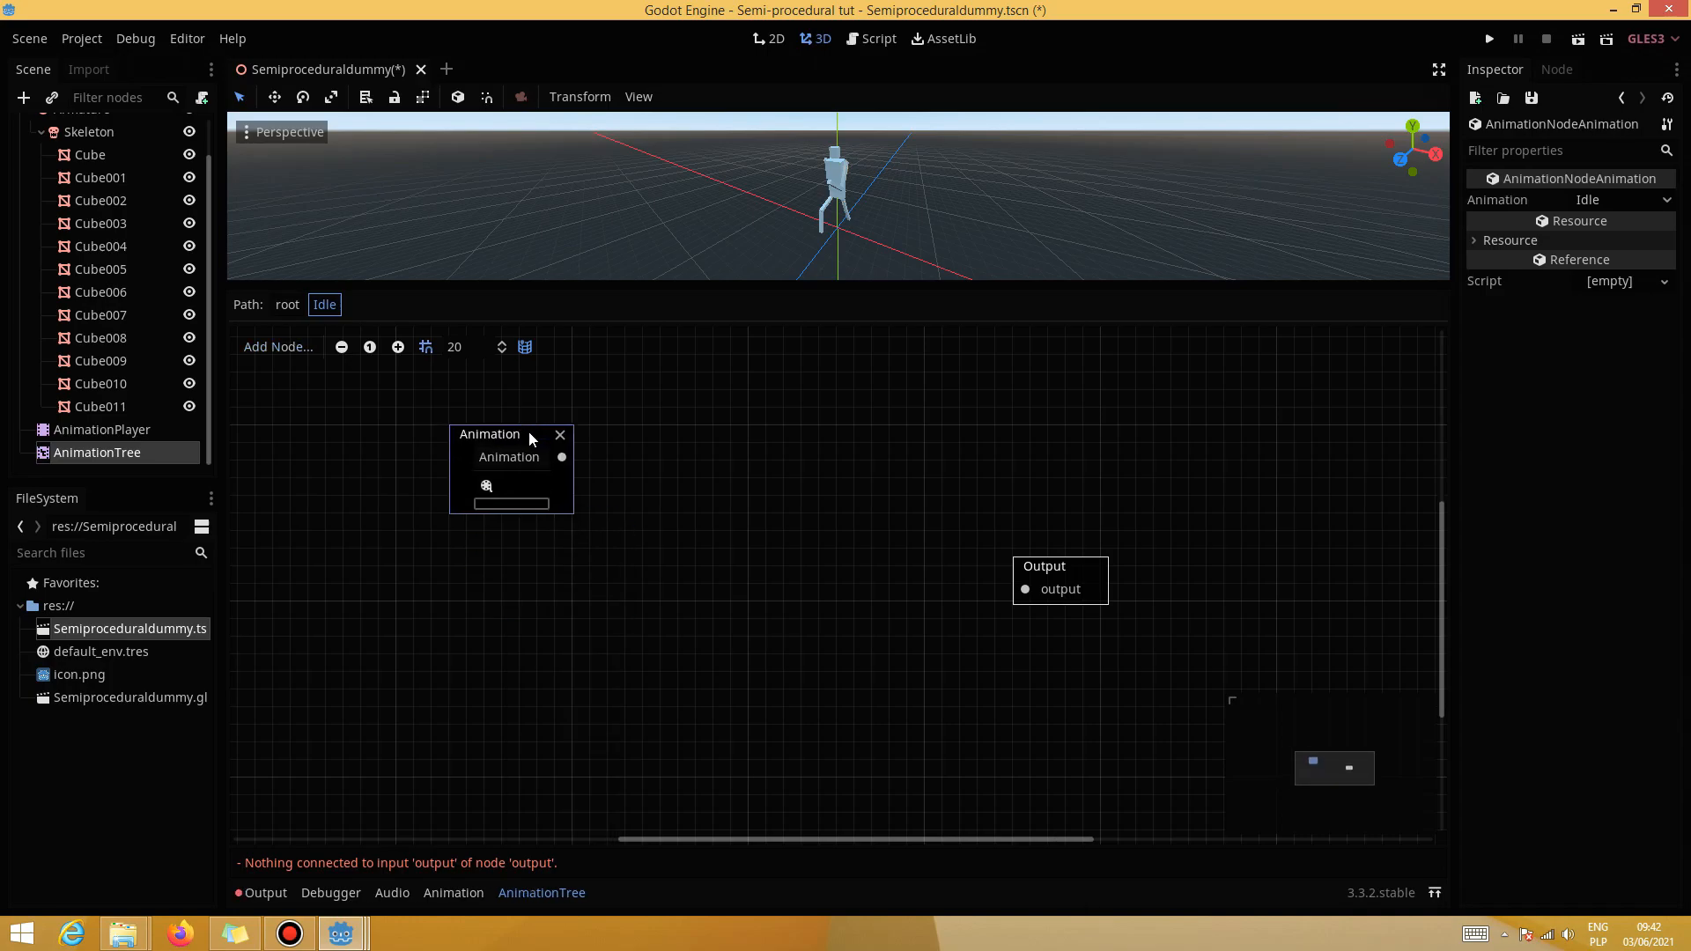
right_click(490, 574)
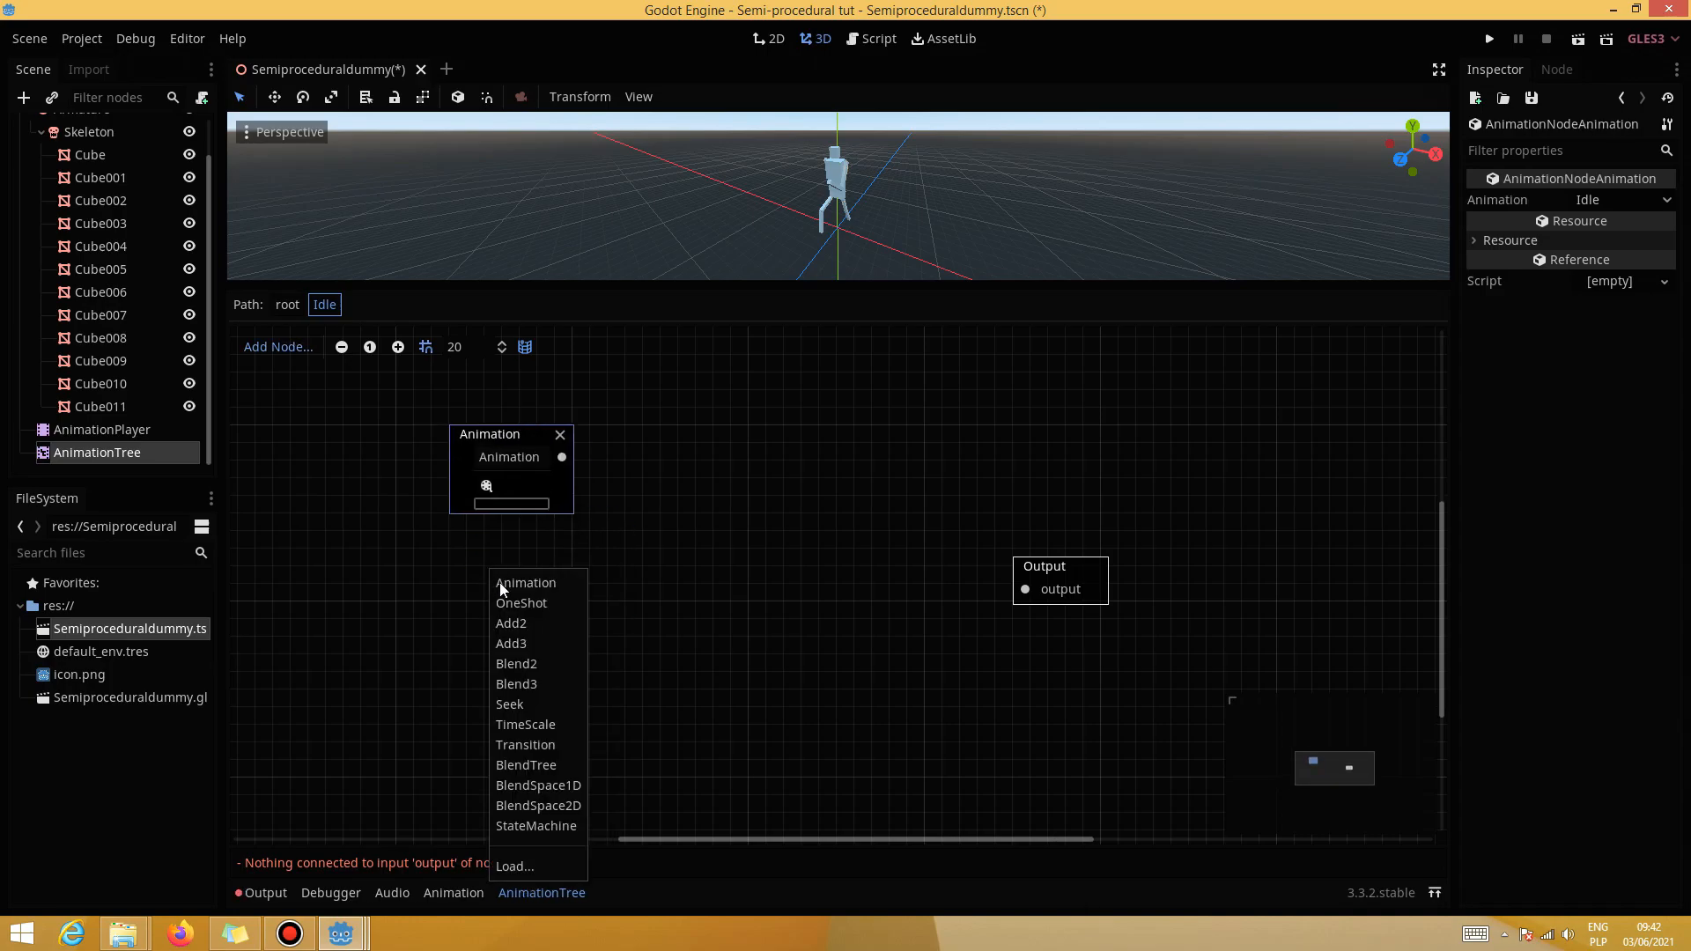
click(571, 785)
drag(581, 577, 489, 593)
Add an Add2 node, wiring Animation to its in port, BlendSpace1D to its add port, and its result to Output
right_click(687, 554)
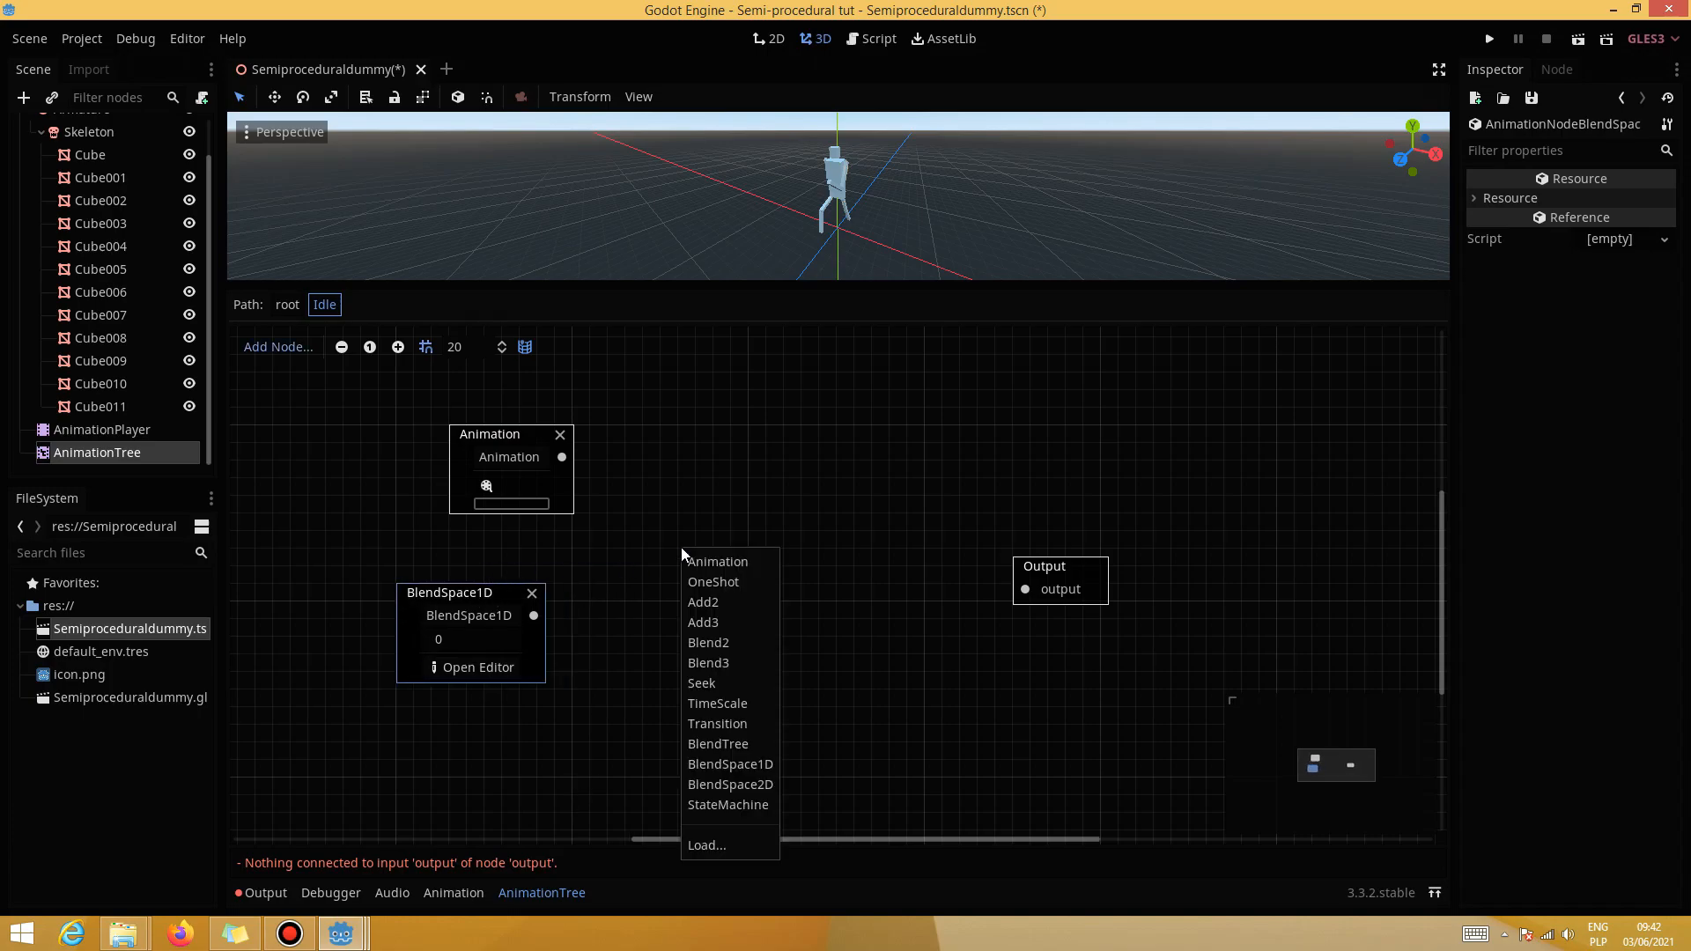
click(727, 610)
drag(735, 557, 716, 471)
drag(561, 457, 672, 515)
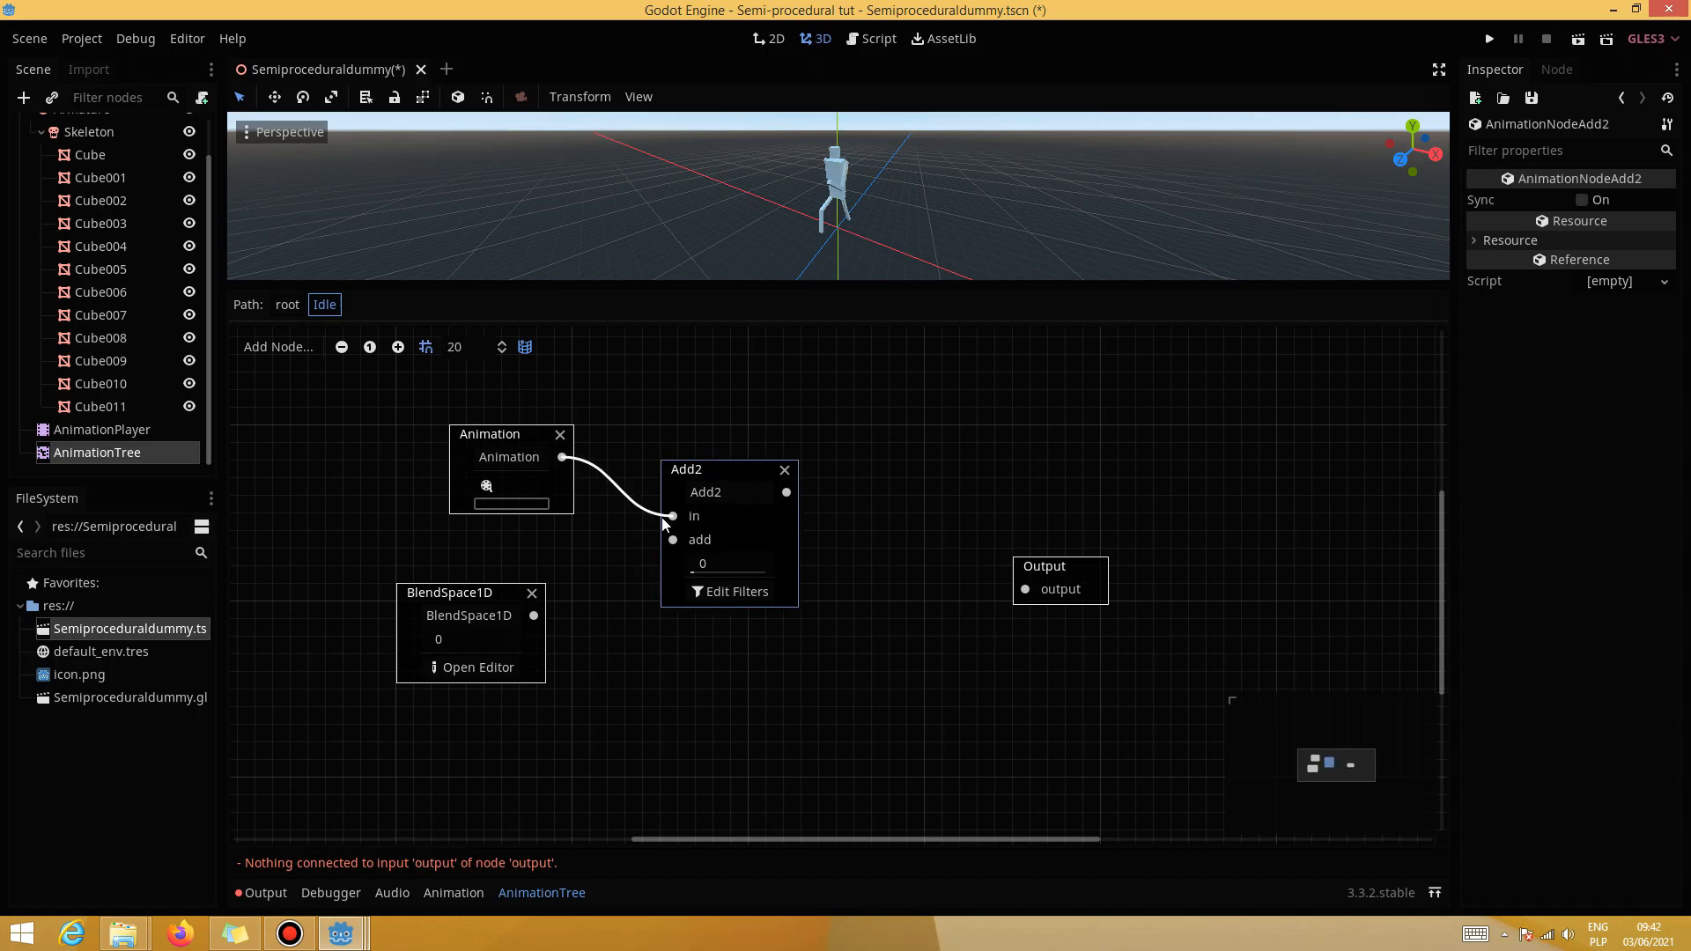
drag(535, 616, 673, 540)
drag(786, 492, 1027, 590)
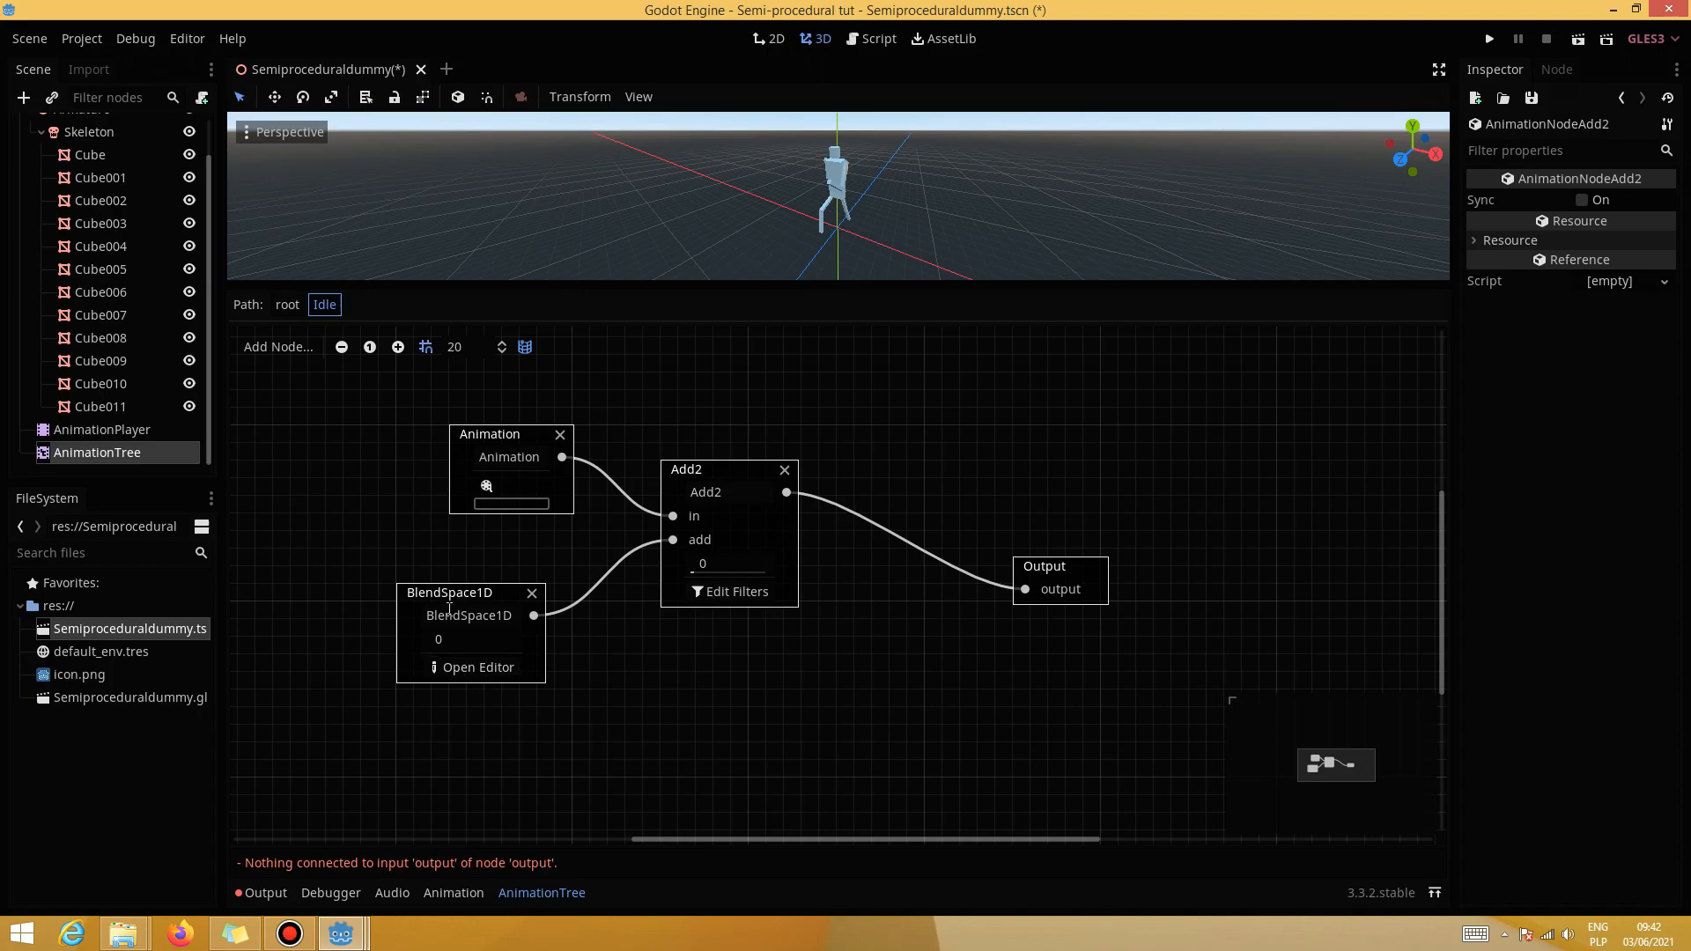
In the BlendSpace1D, place the Idle animation at -1 and the Idle1 animation at 1
click(480, 667)
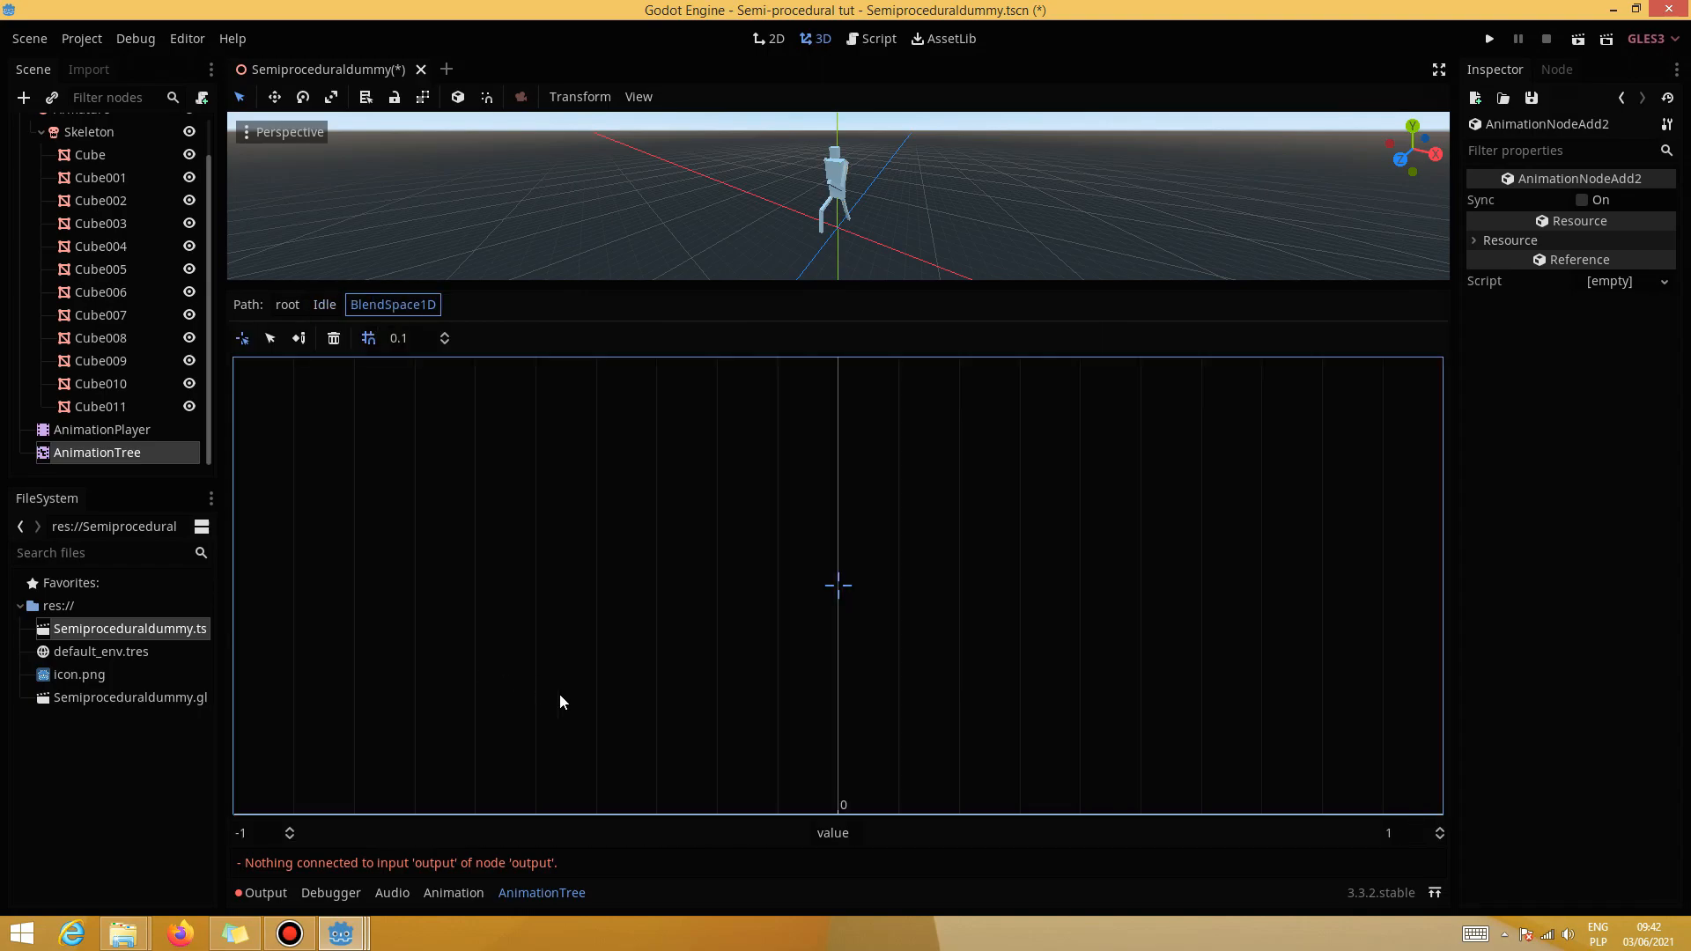
click(300, 341)
click(242, 608)
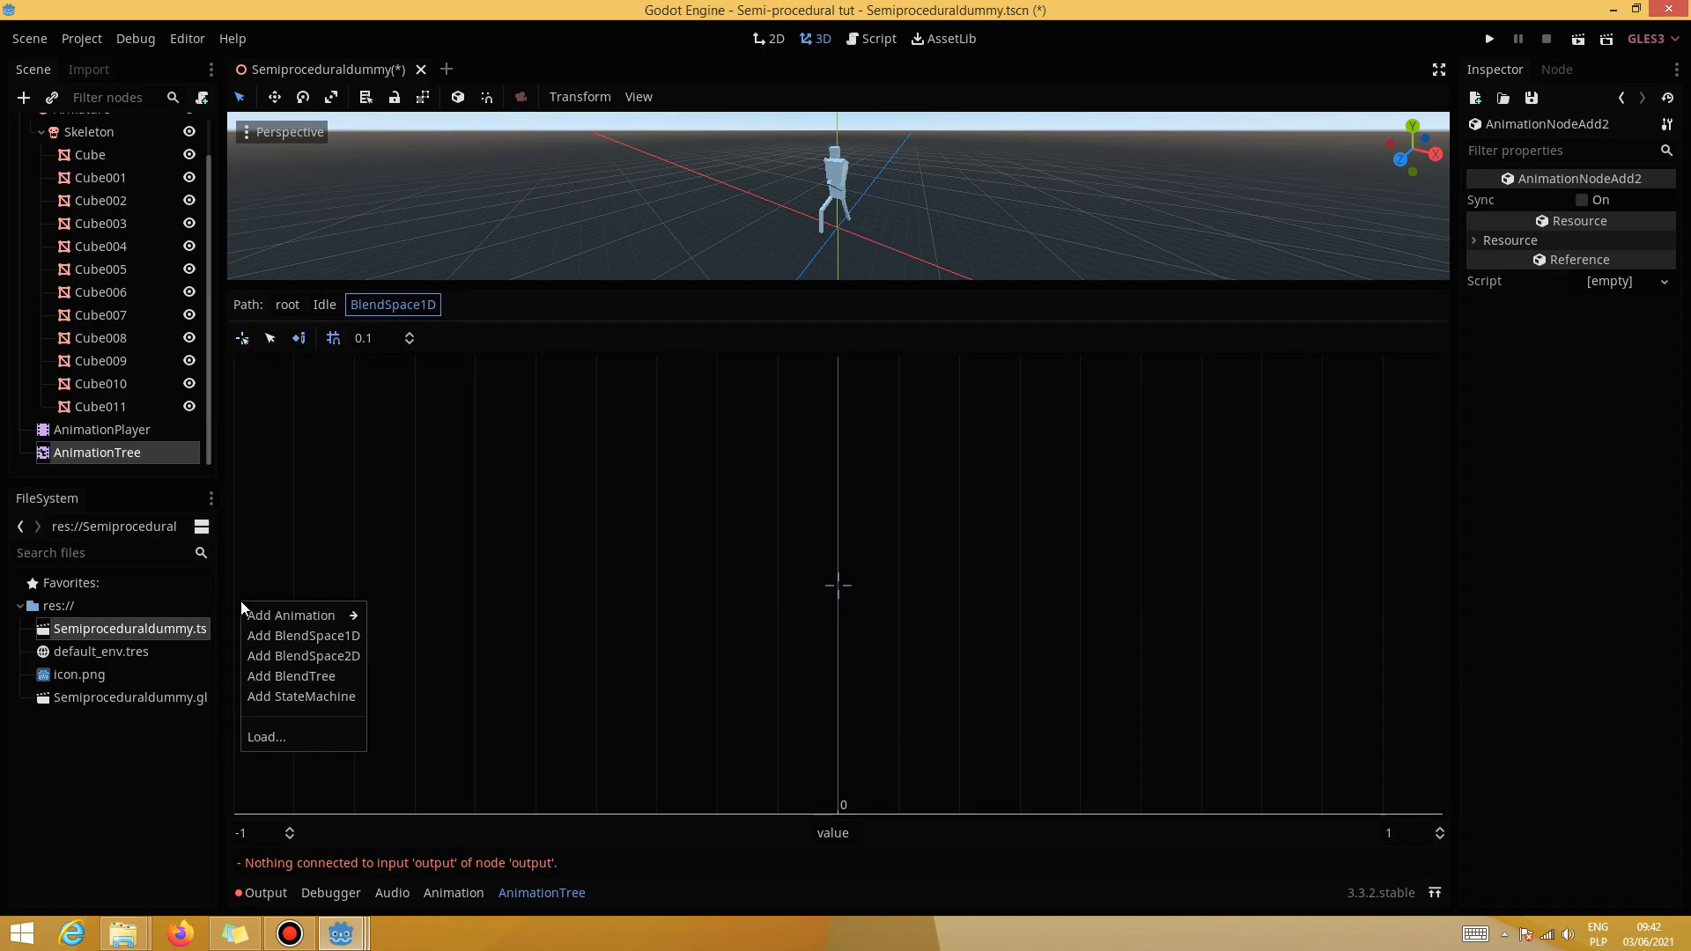
mouse_move(320, 617)
click(424, 621)
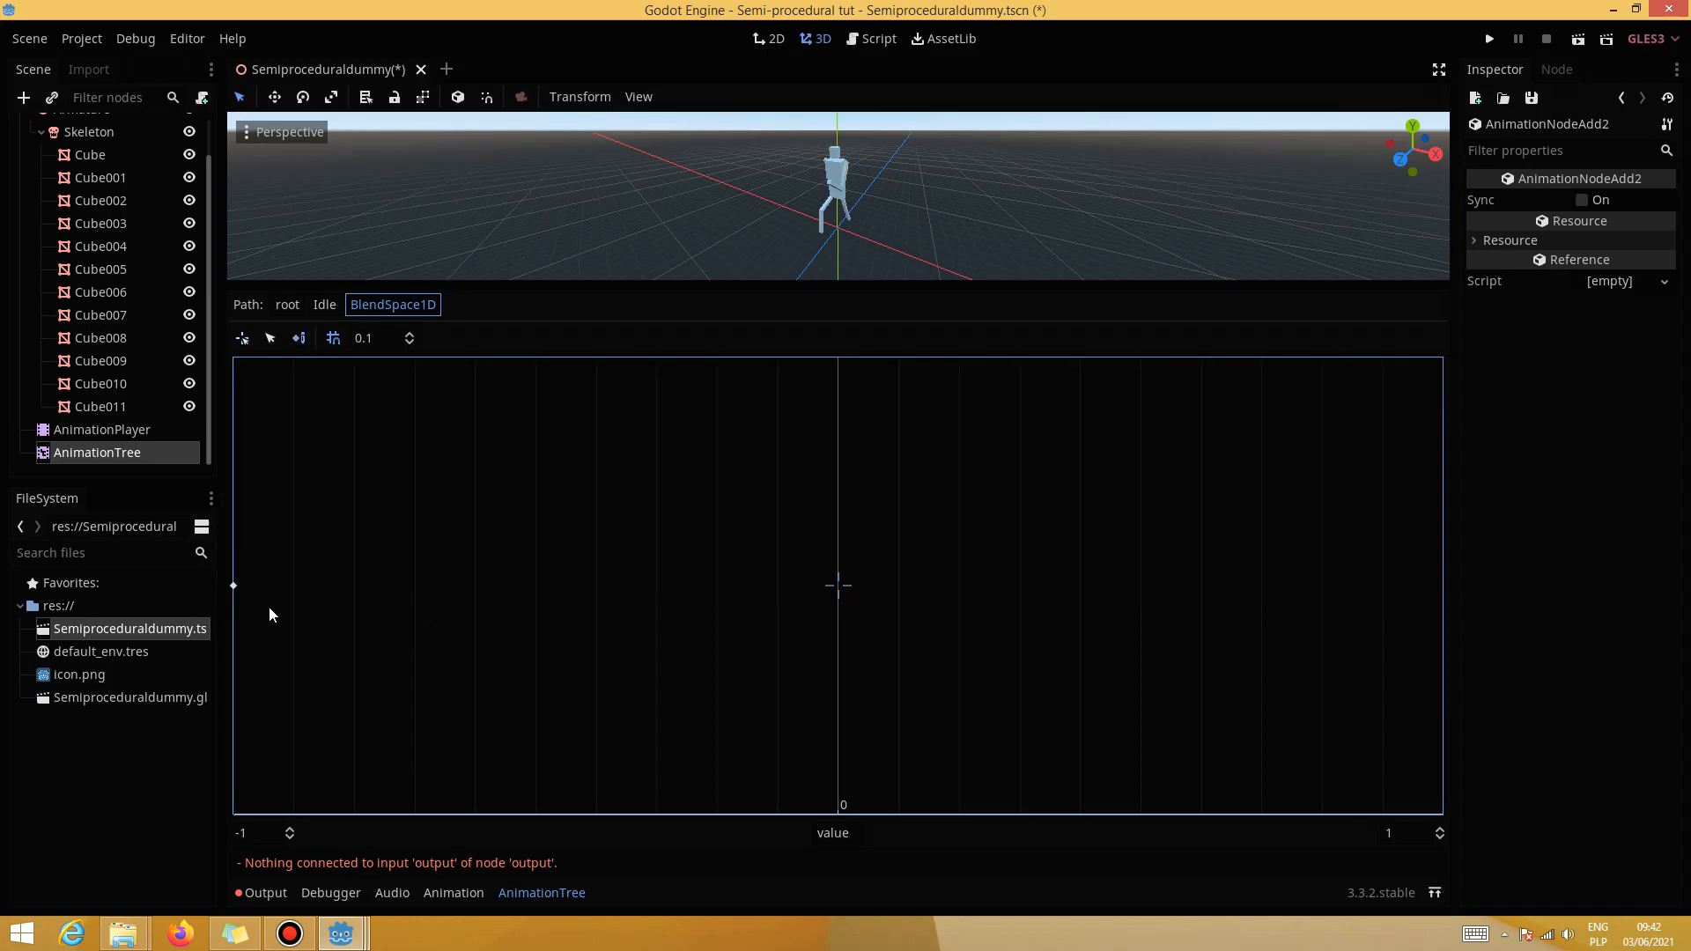
click(1441, 597)
mouse_move(1475, 613)
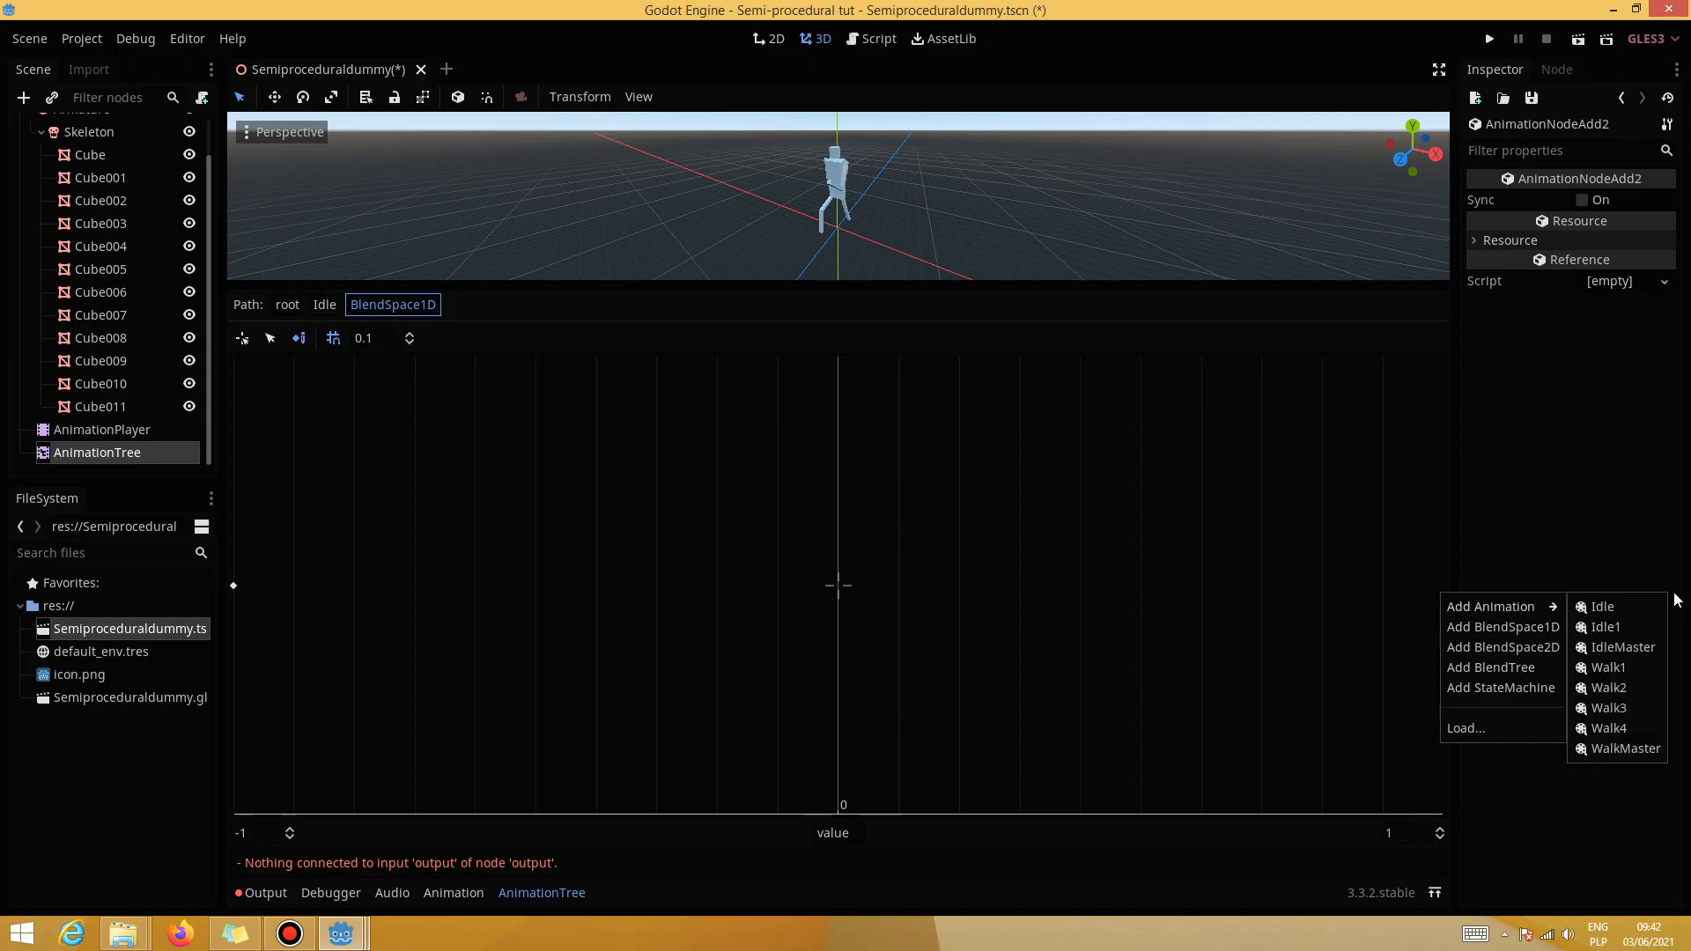
click(1595, 632)
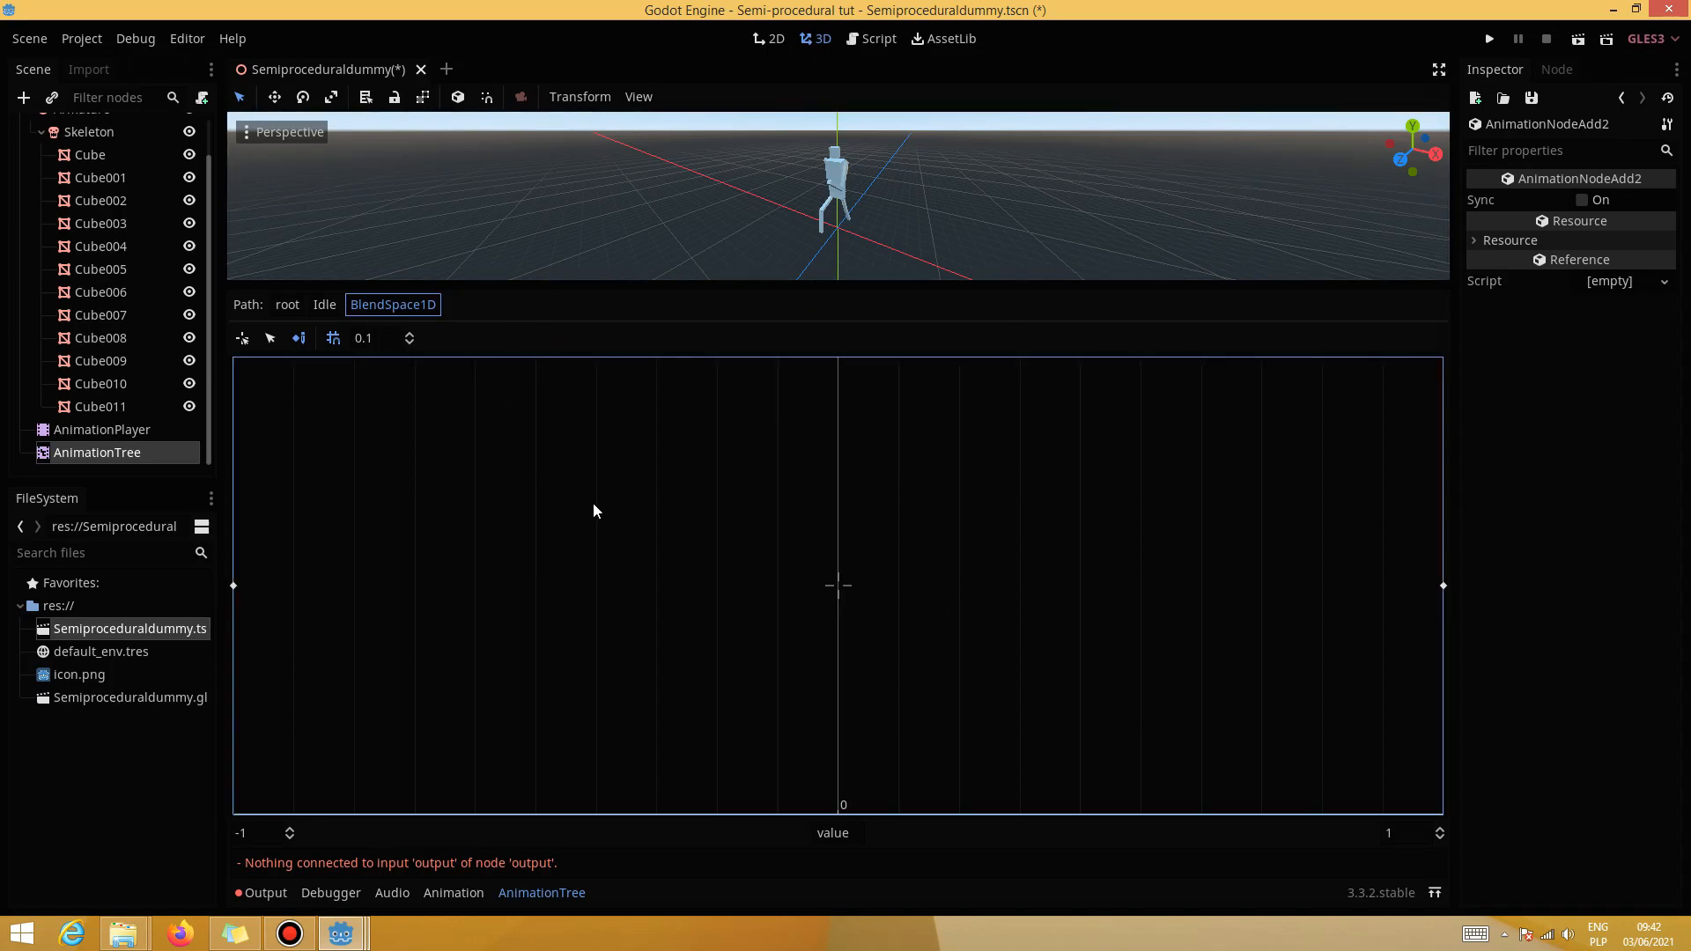
Back in the Idle blend tree, assign the IdleMaster animation to the Animation node
click(324, 305)
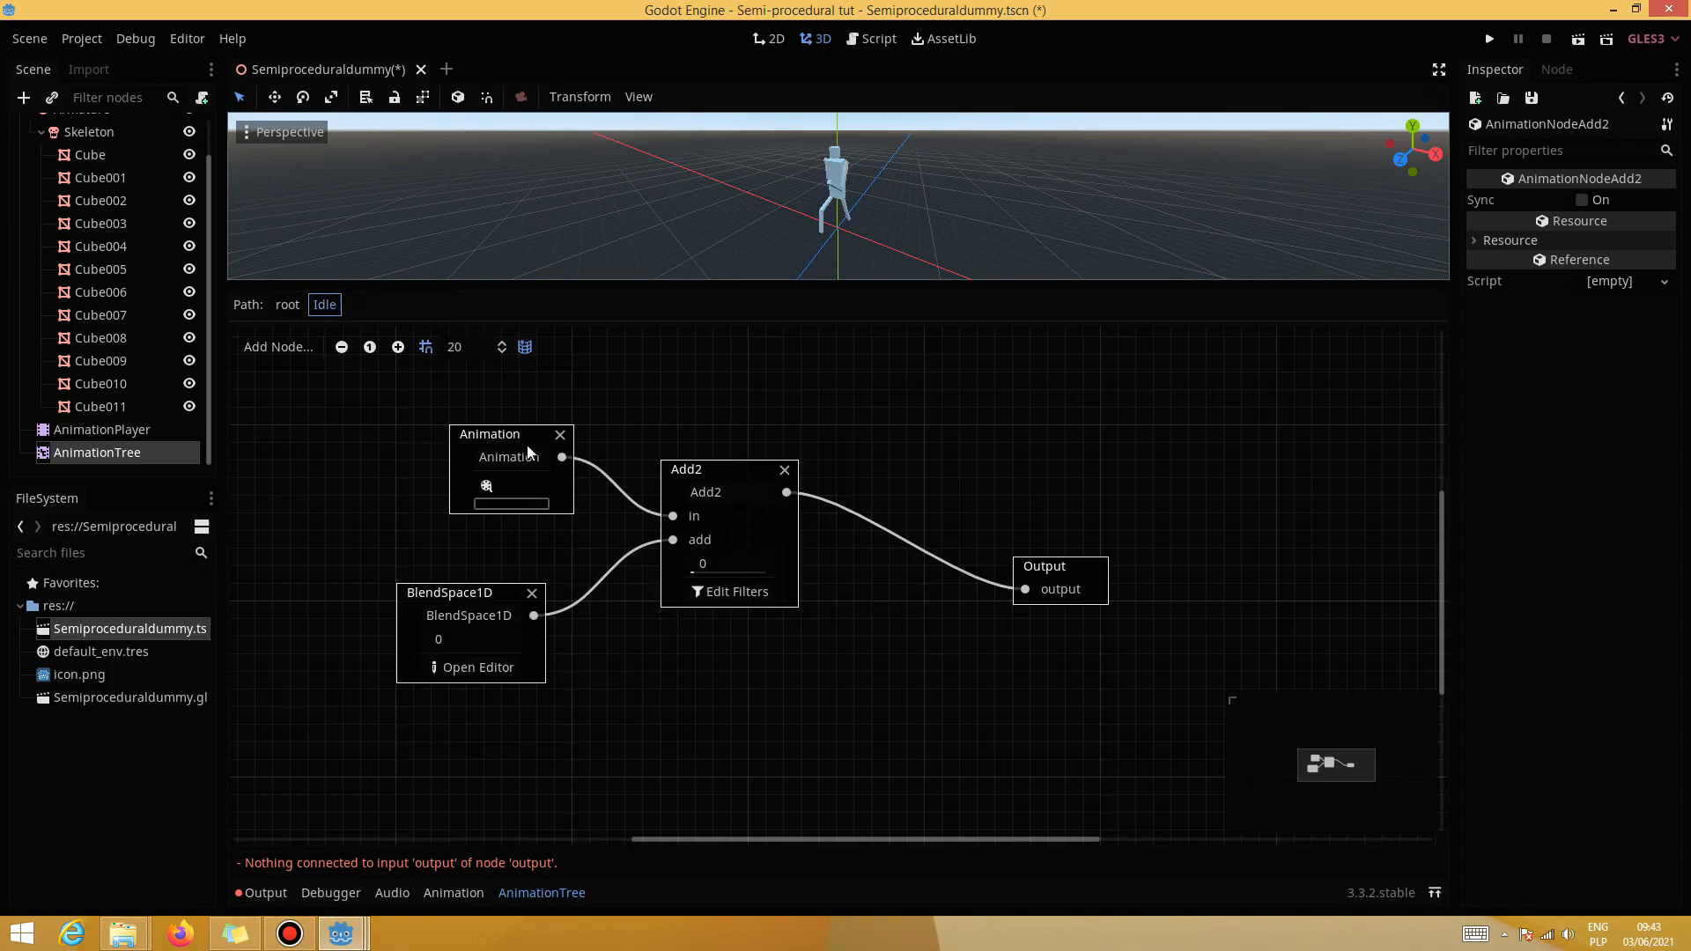
click(495, 503)
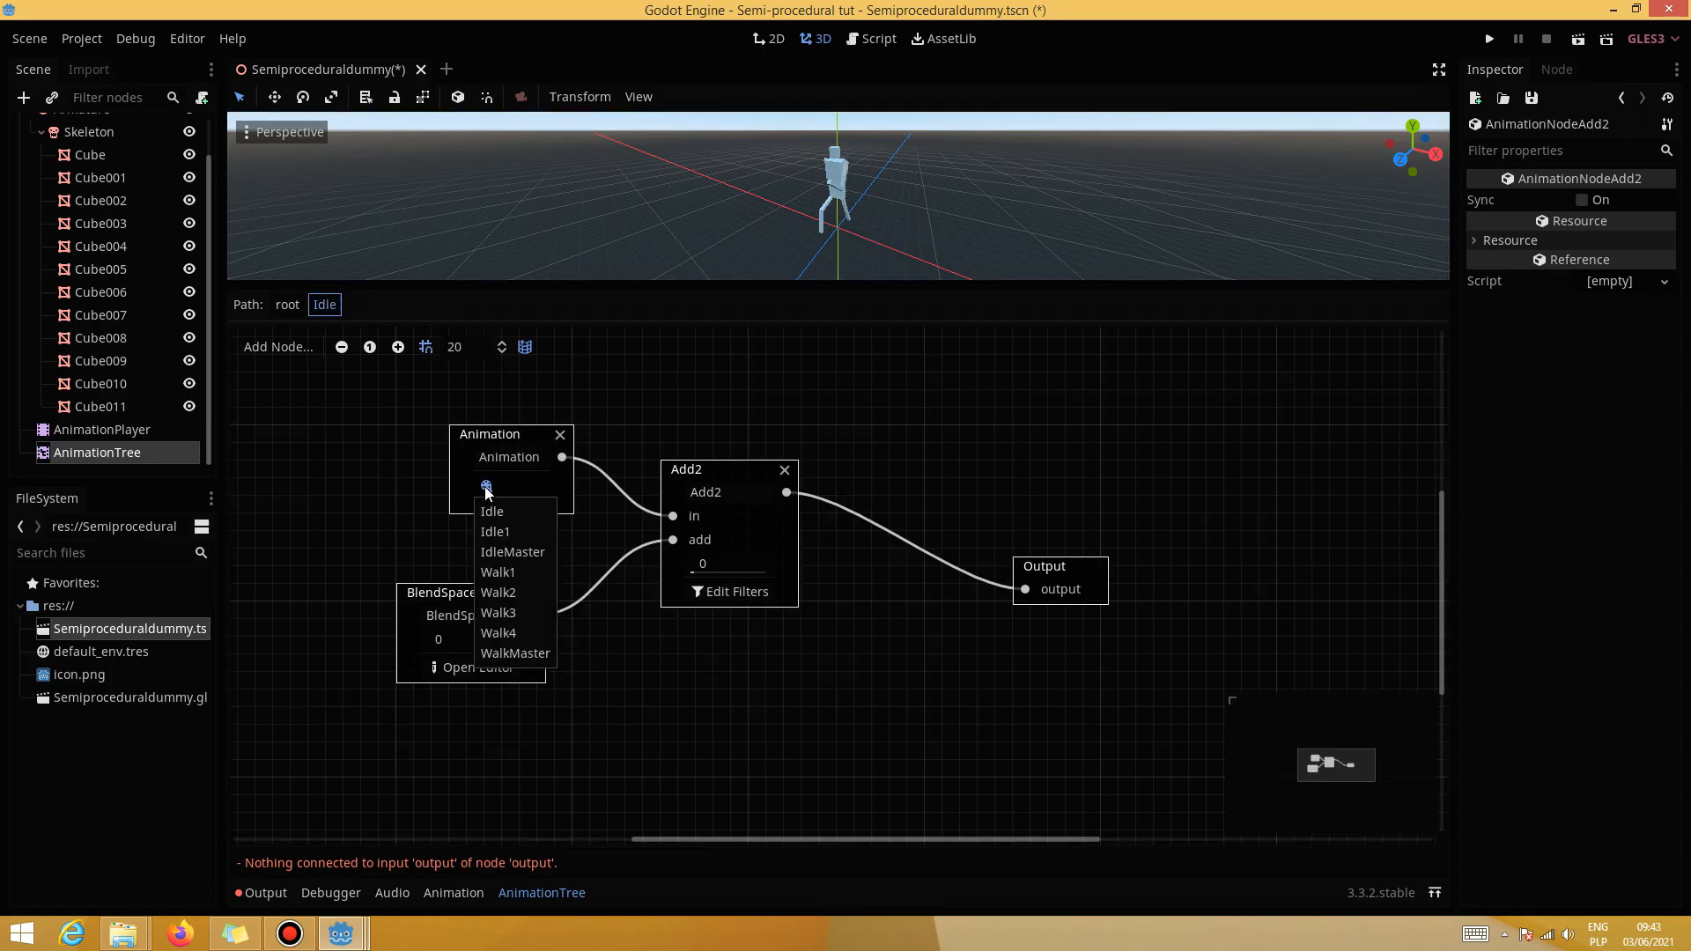
click(518, 554)
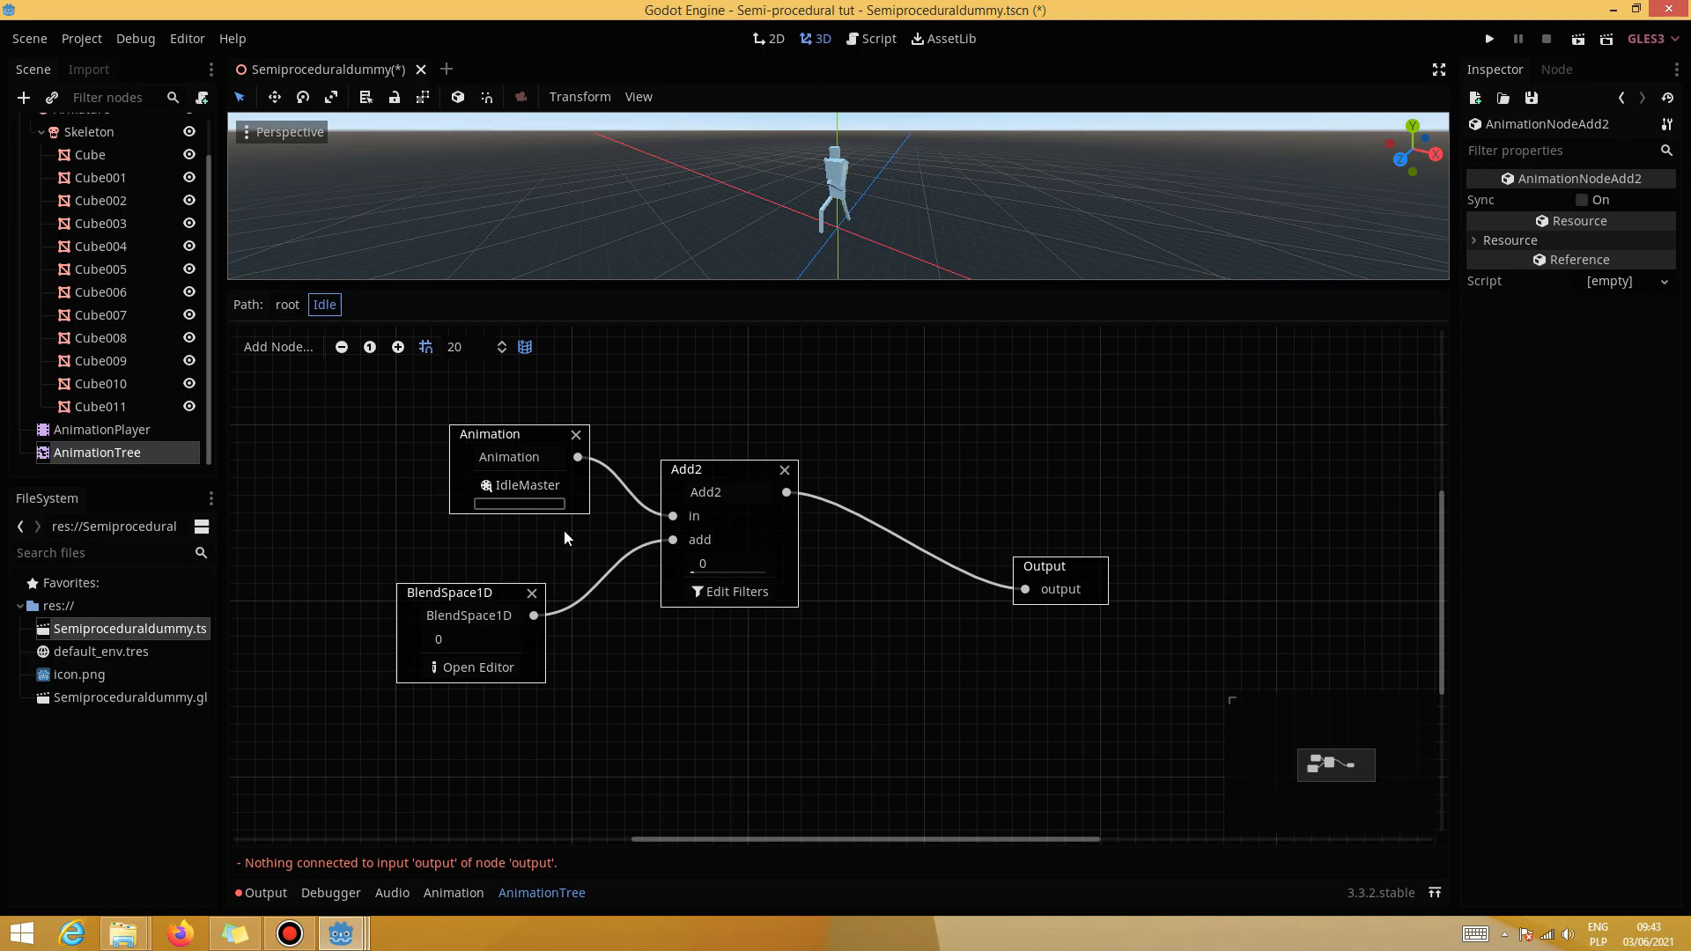
Raise the Add2 node's add amount and connect the Idle blend tree to Output in the root graph
drag(694, 573, 803, 579)
click(285, 310)
drag(602, 475, 1075, 576)
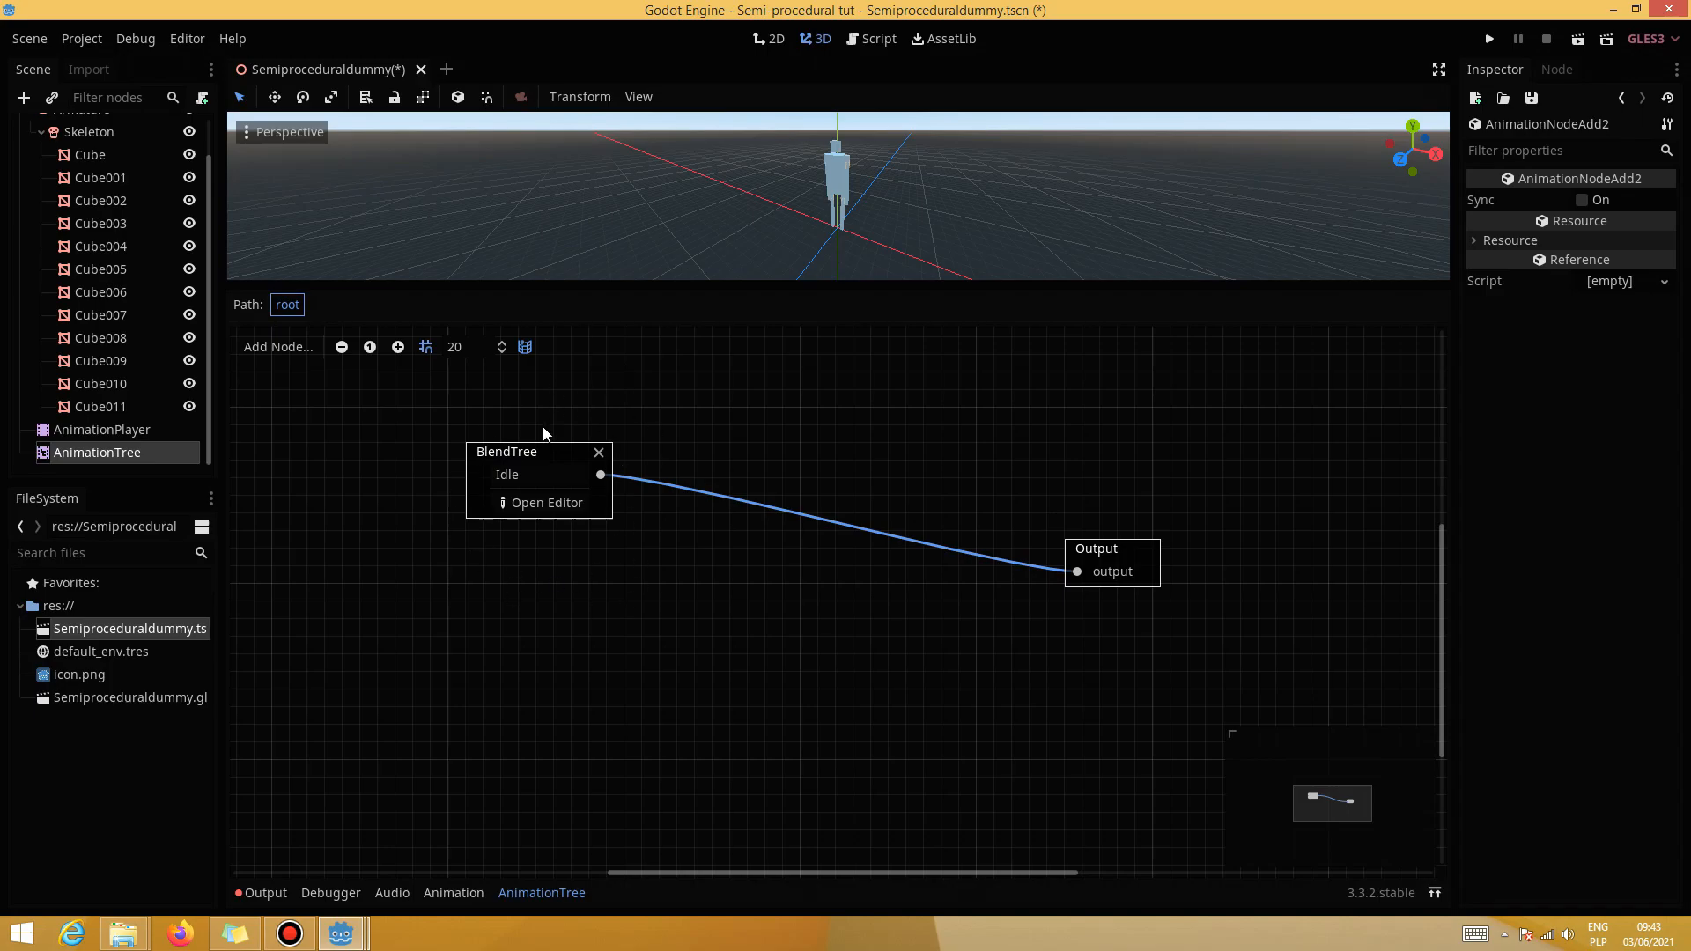
In the AnimationPlayer's IdleMaster animation, add a property track for the AnimationTree's parameters/Idle/BlendSpace1D/blend_position
click(115, 433)
click(634, 376)
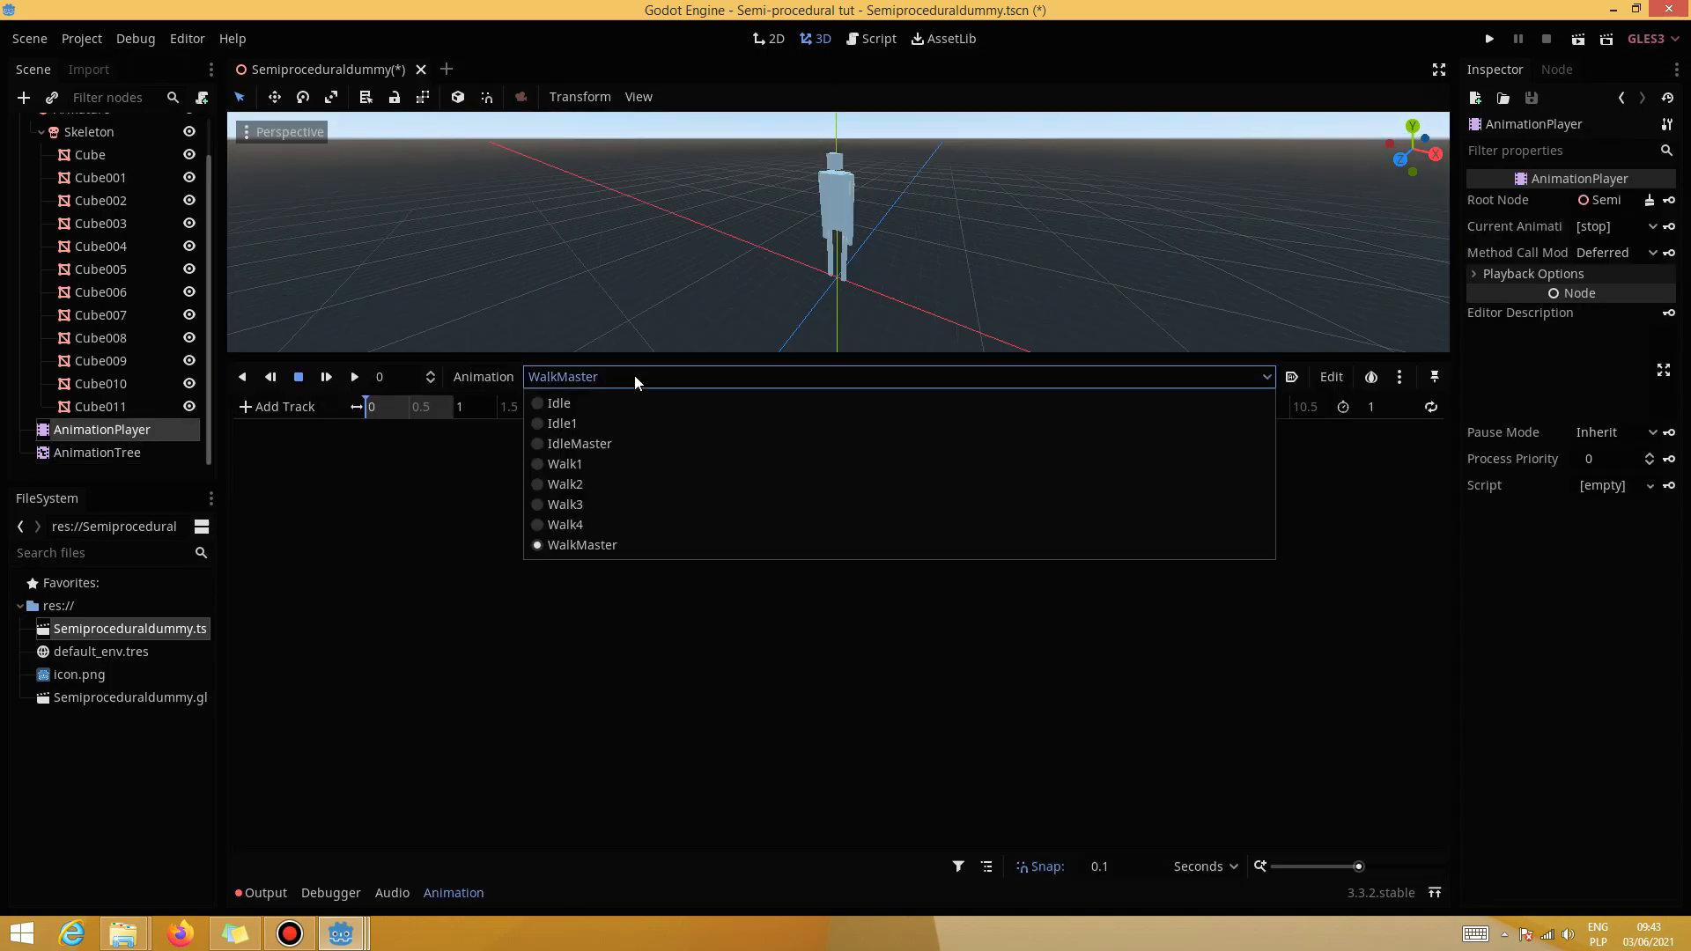
click(593, 442)
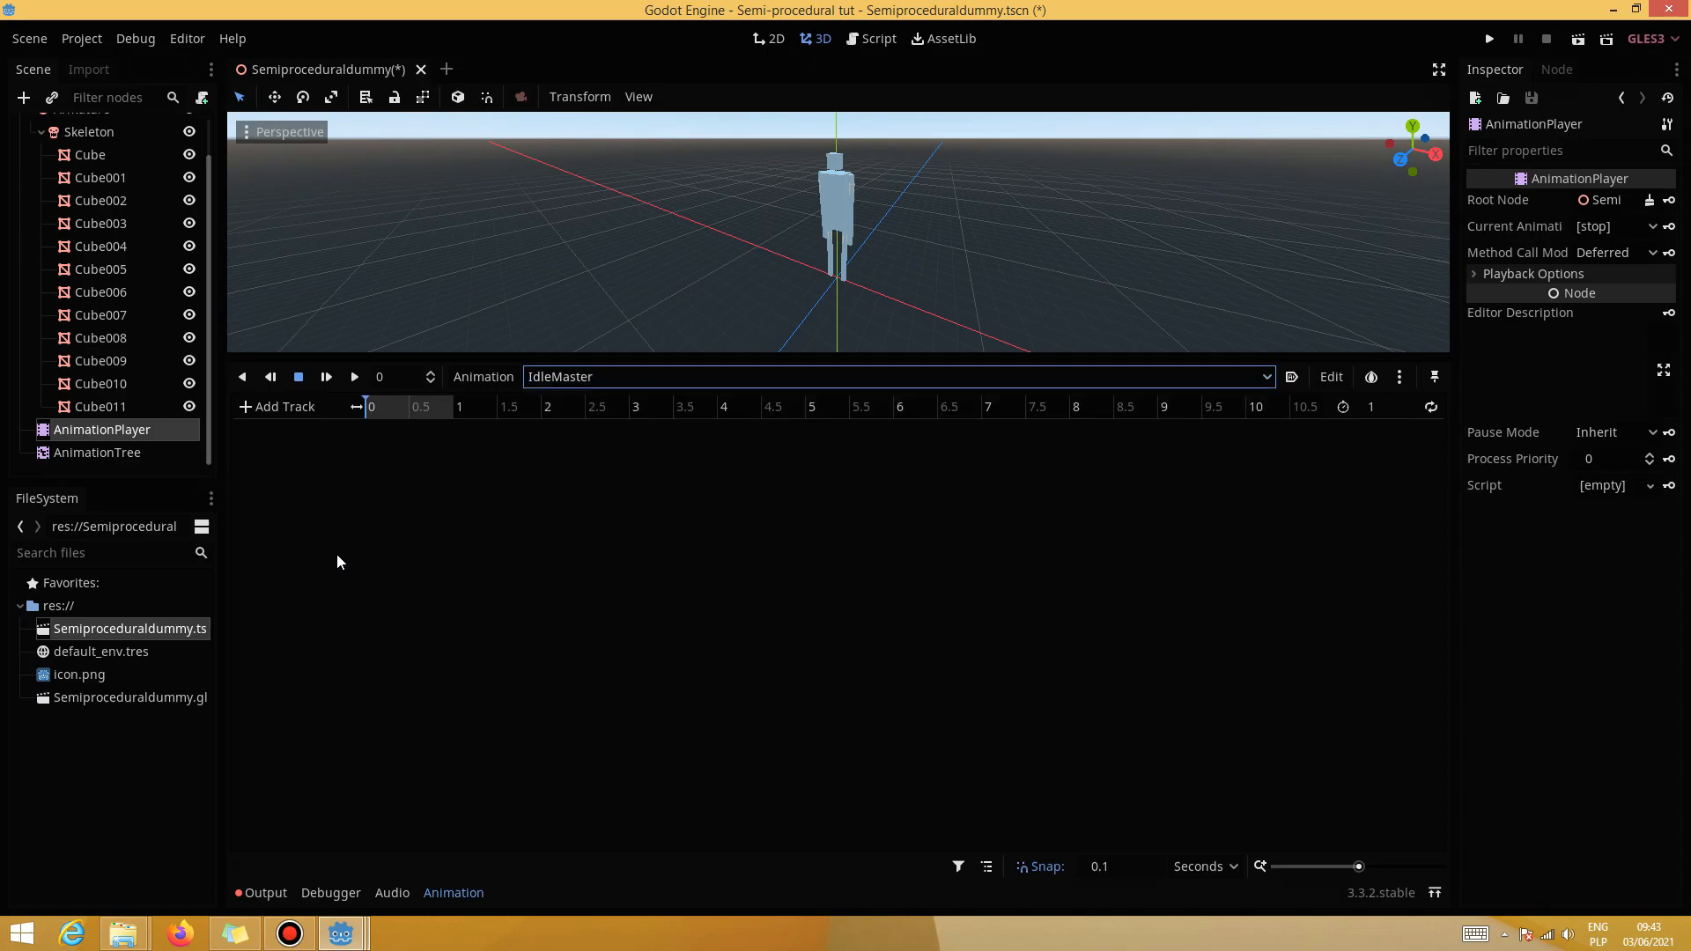
click(275, 410)
click(298, 437)
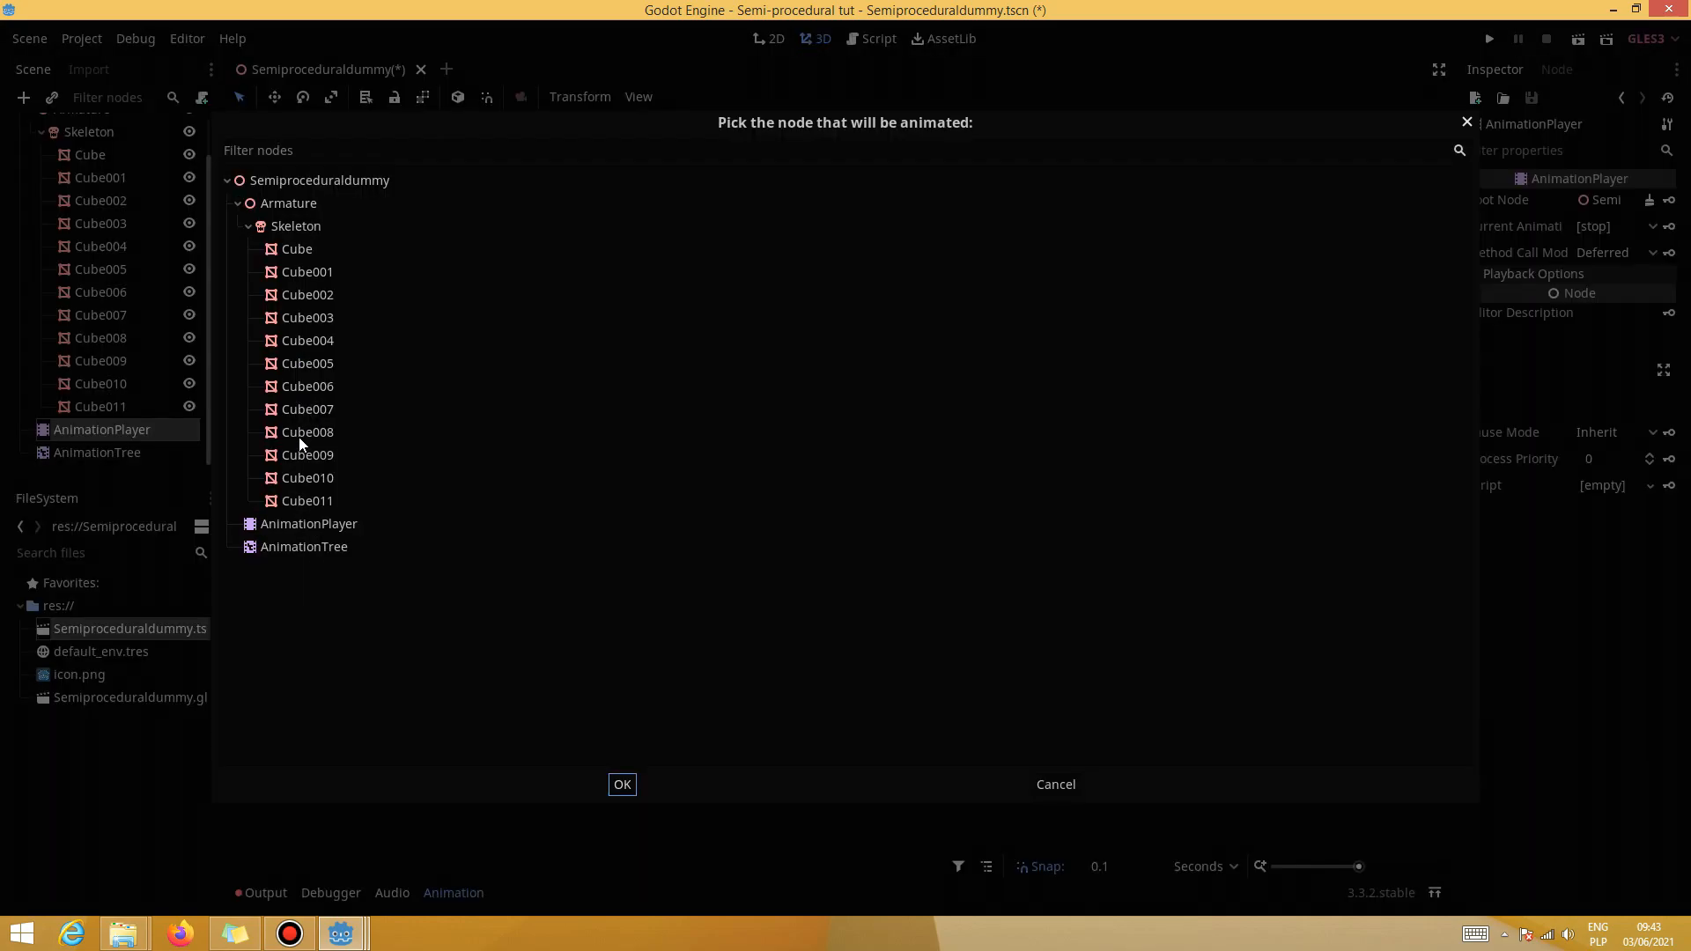
click(327, 549)
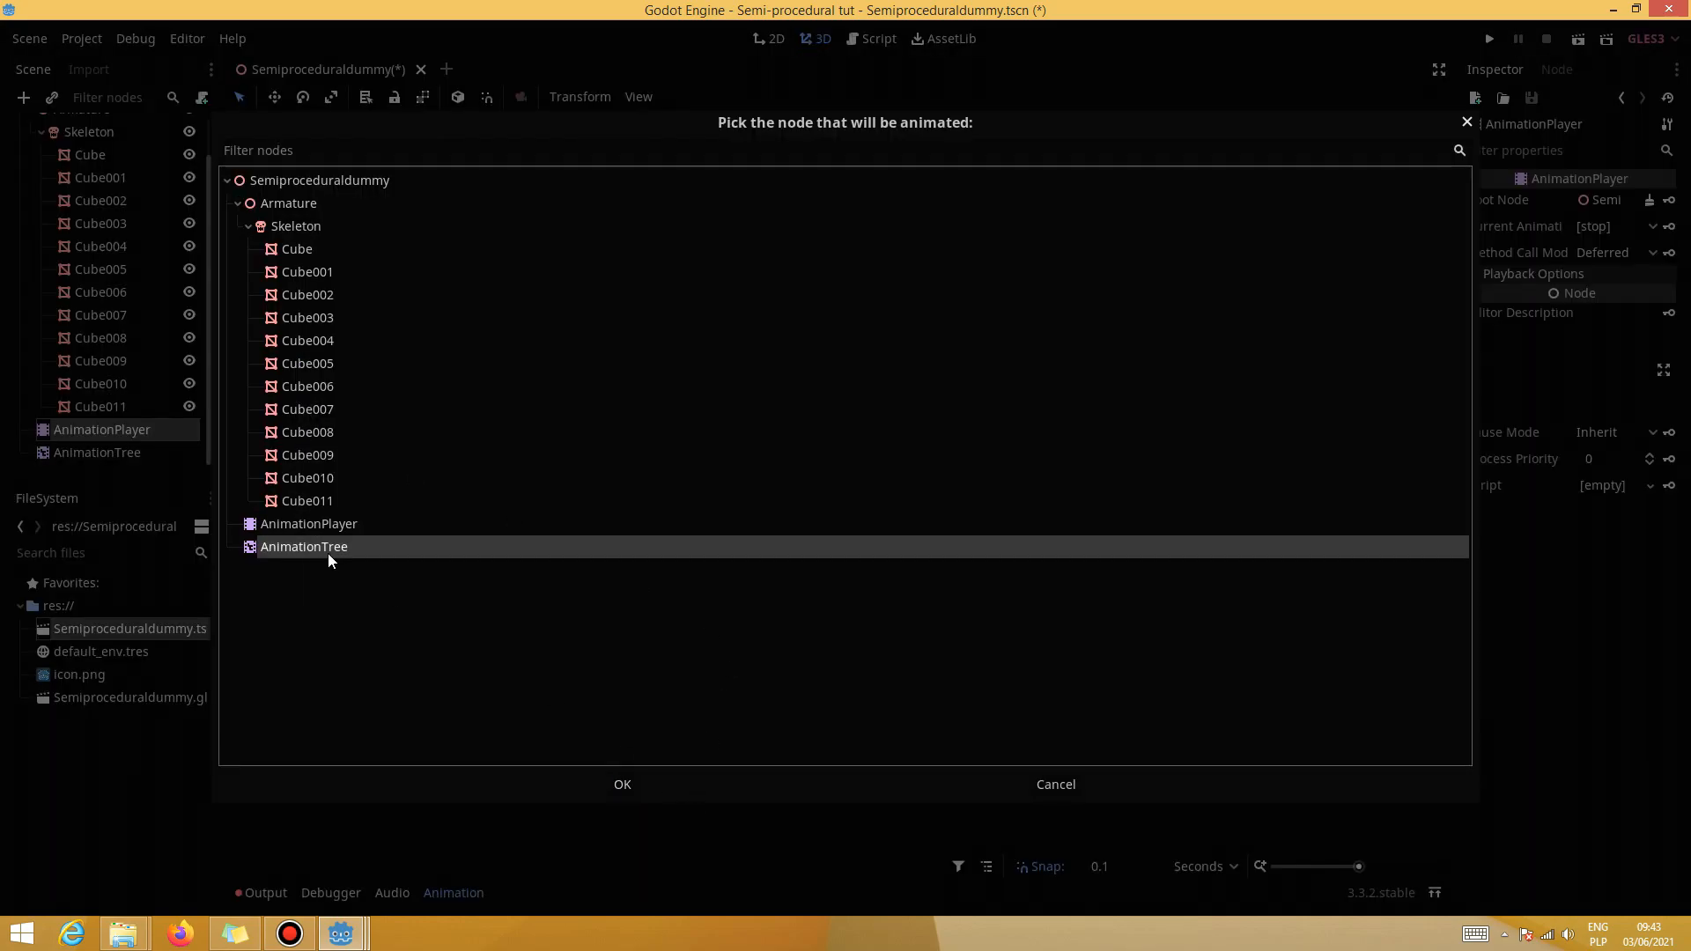
click(620, 785)
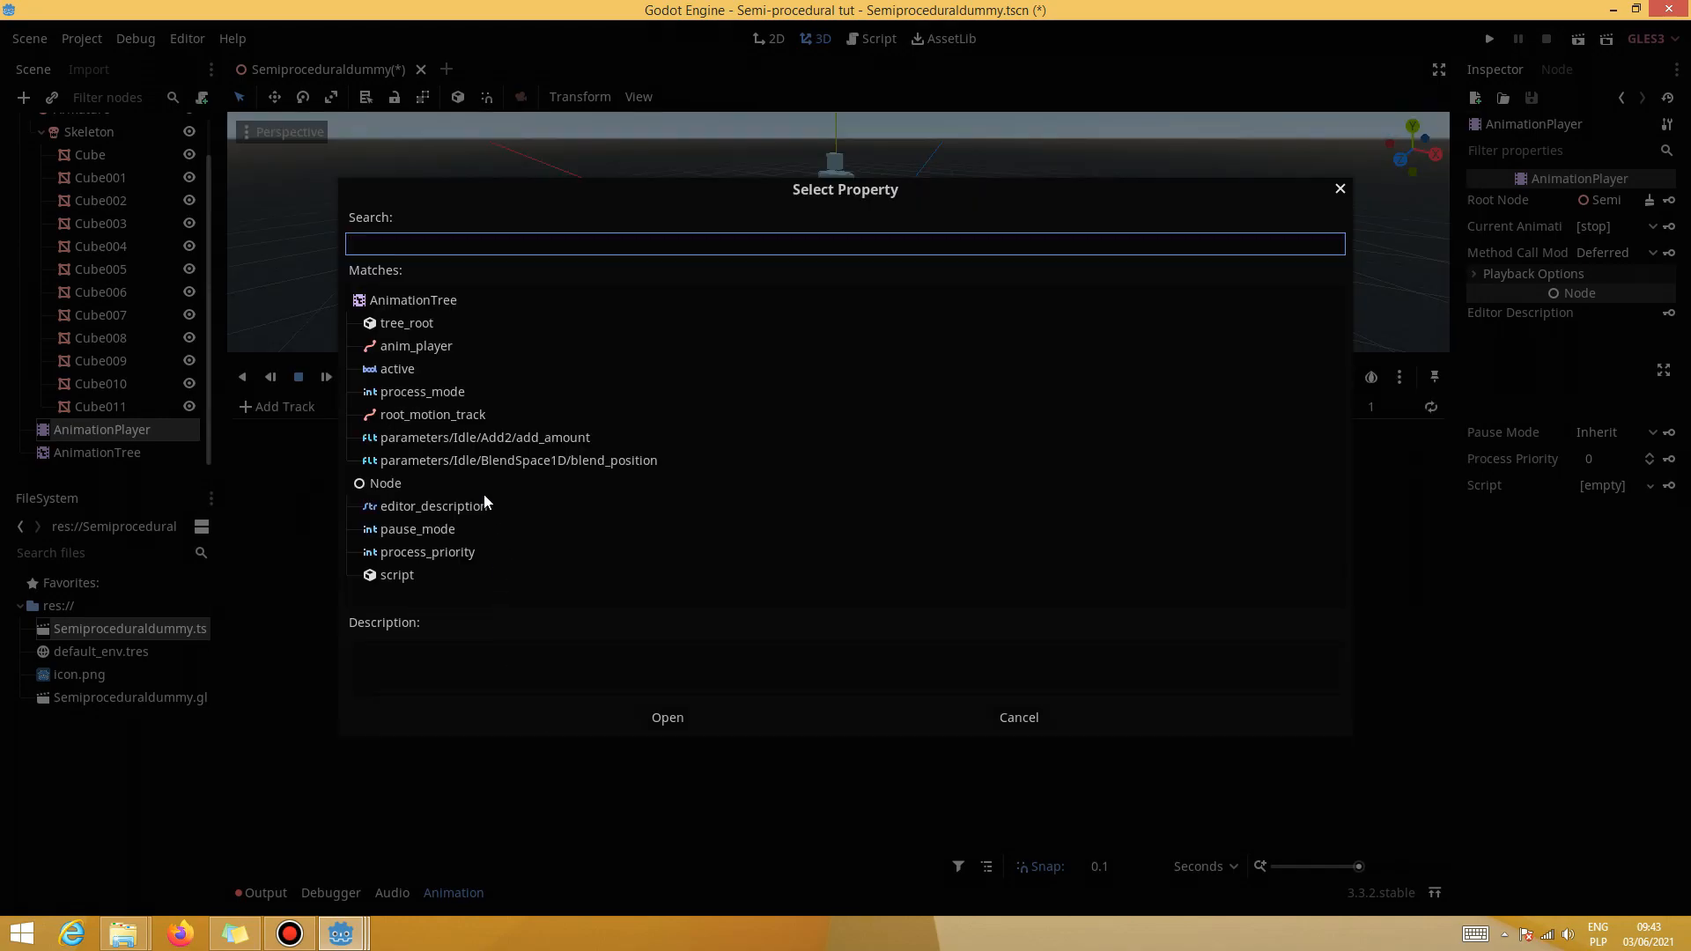
click(453, 462)
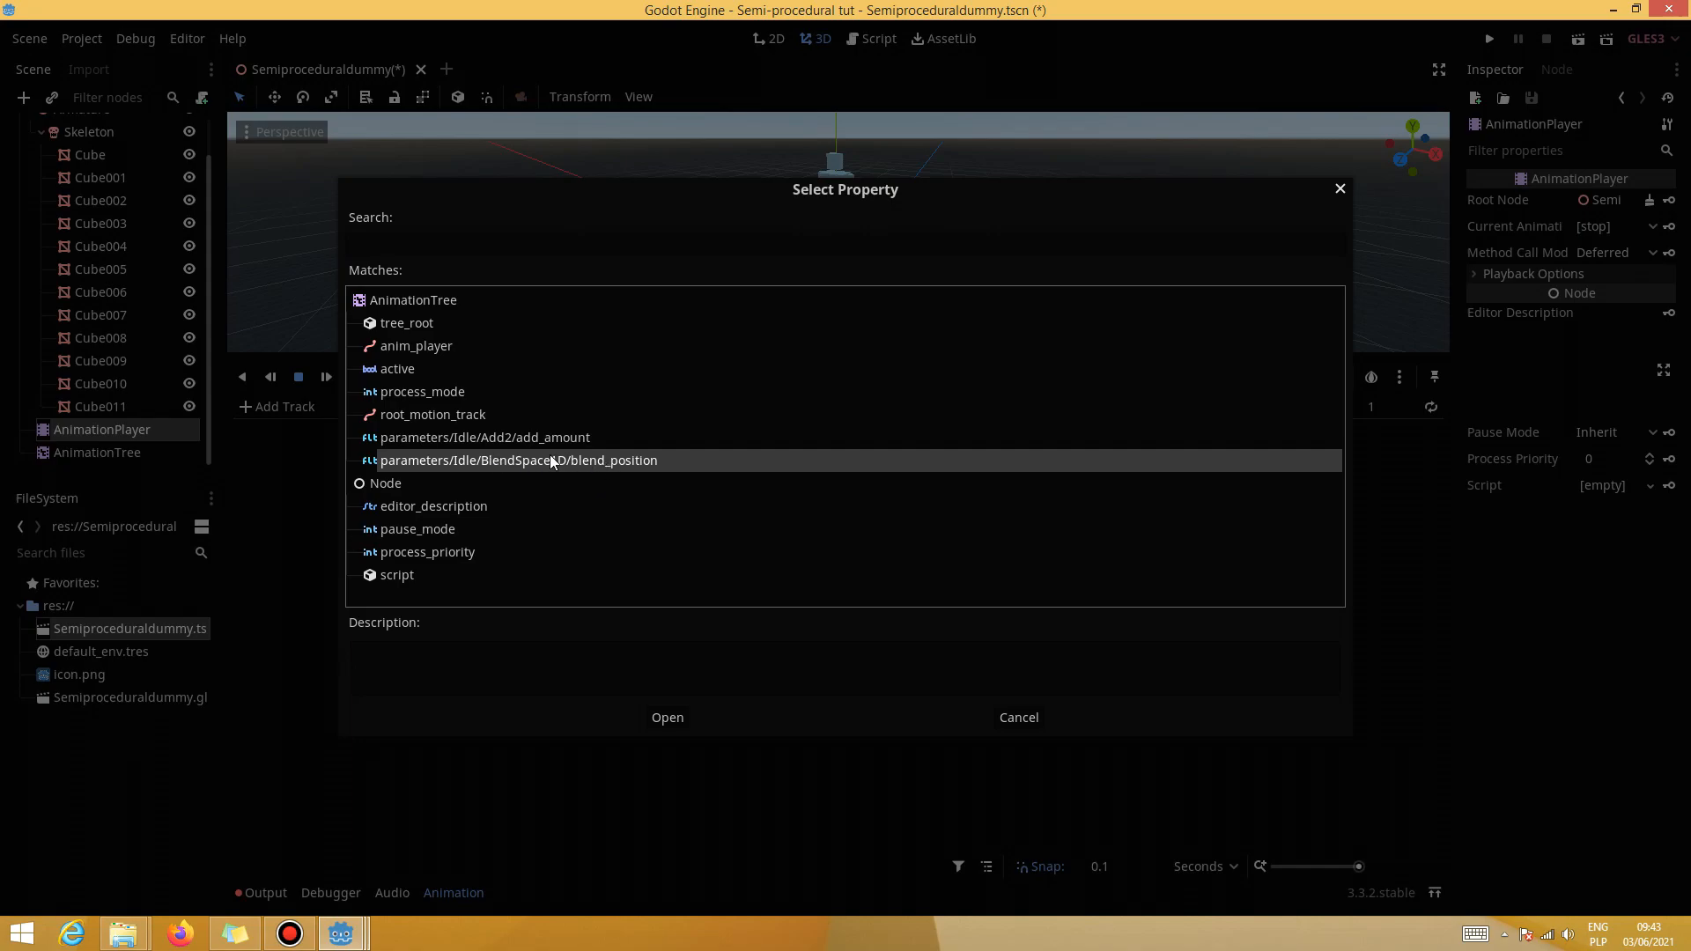
click(667, 718)
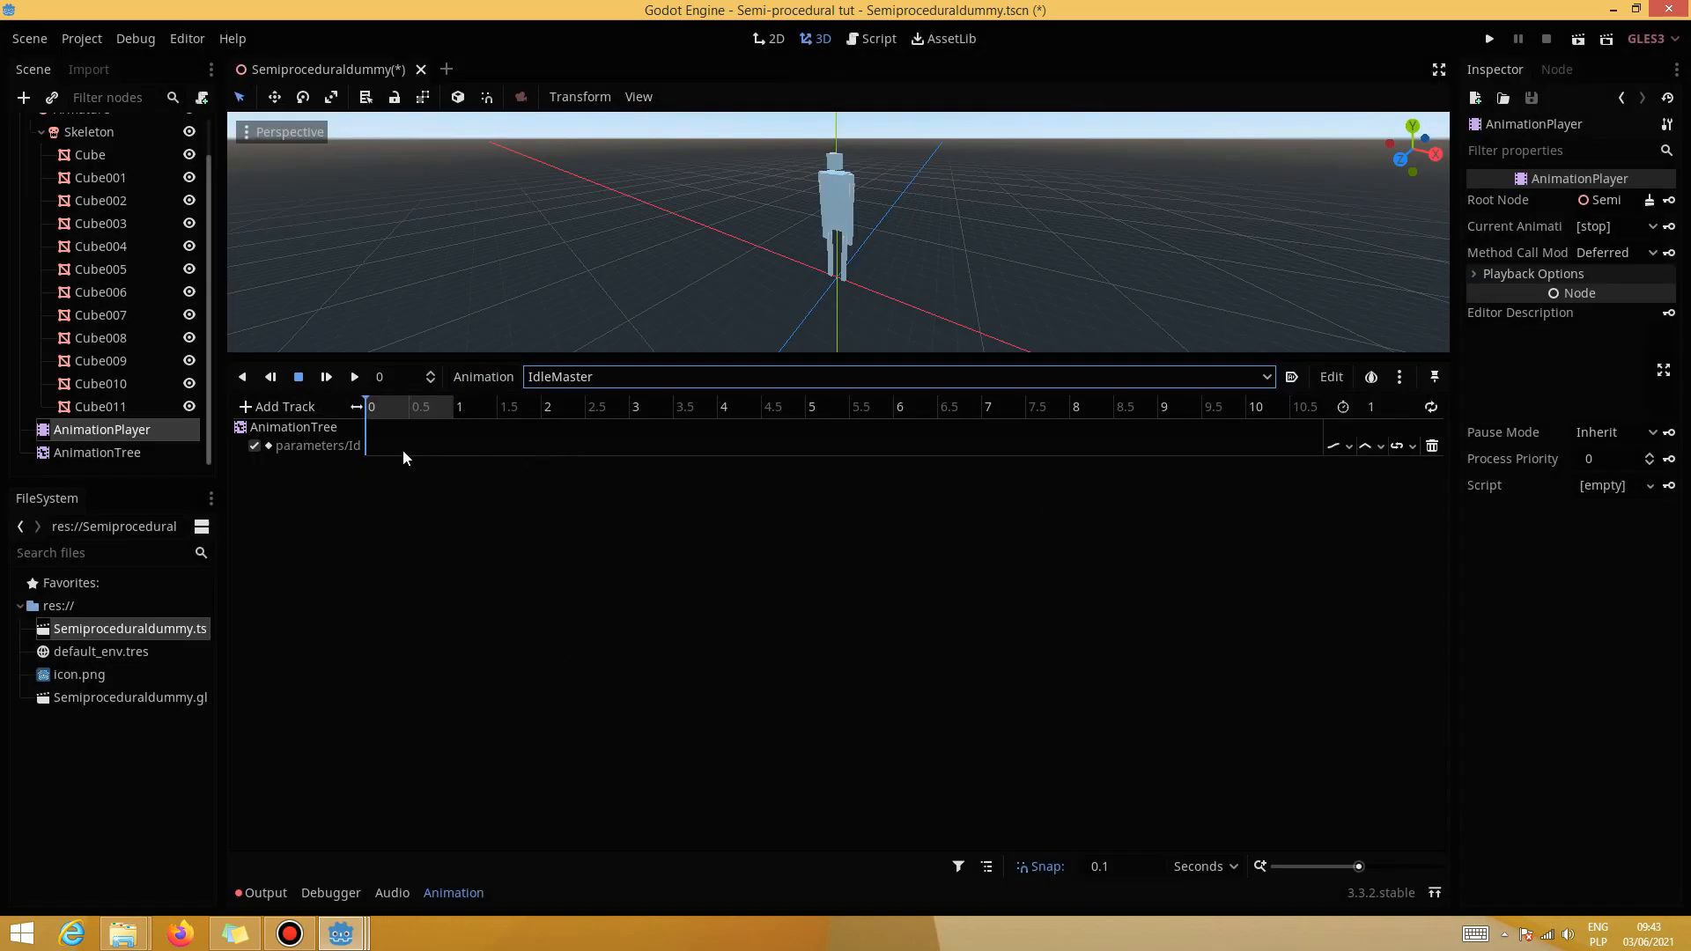
Insert keys at 0 and 0.5 seconds on IdleMaster's blend_position track
right_click(368, 445)
click(423, 464)
right_click(409, 446)
click(446, 463)
click(407, 447)
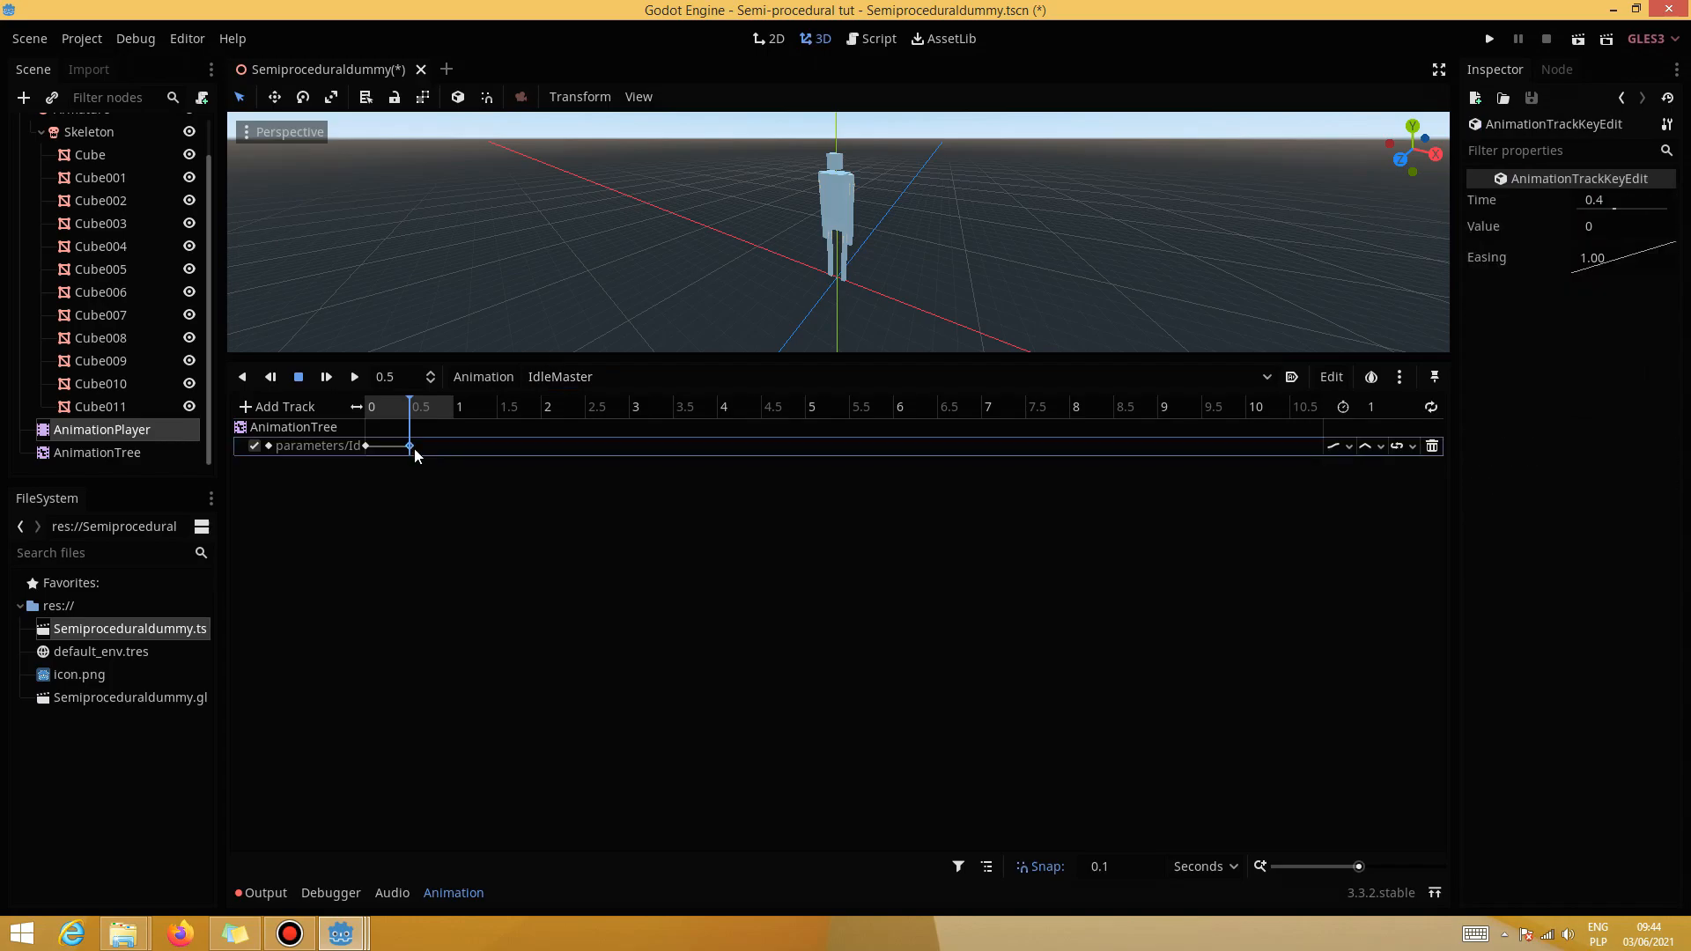
Set the blend_position key at 0 seconds to -1 and the key at 0.5 seconds to 1
click(367, 446)
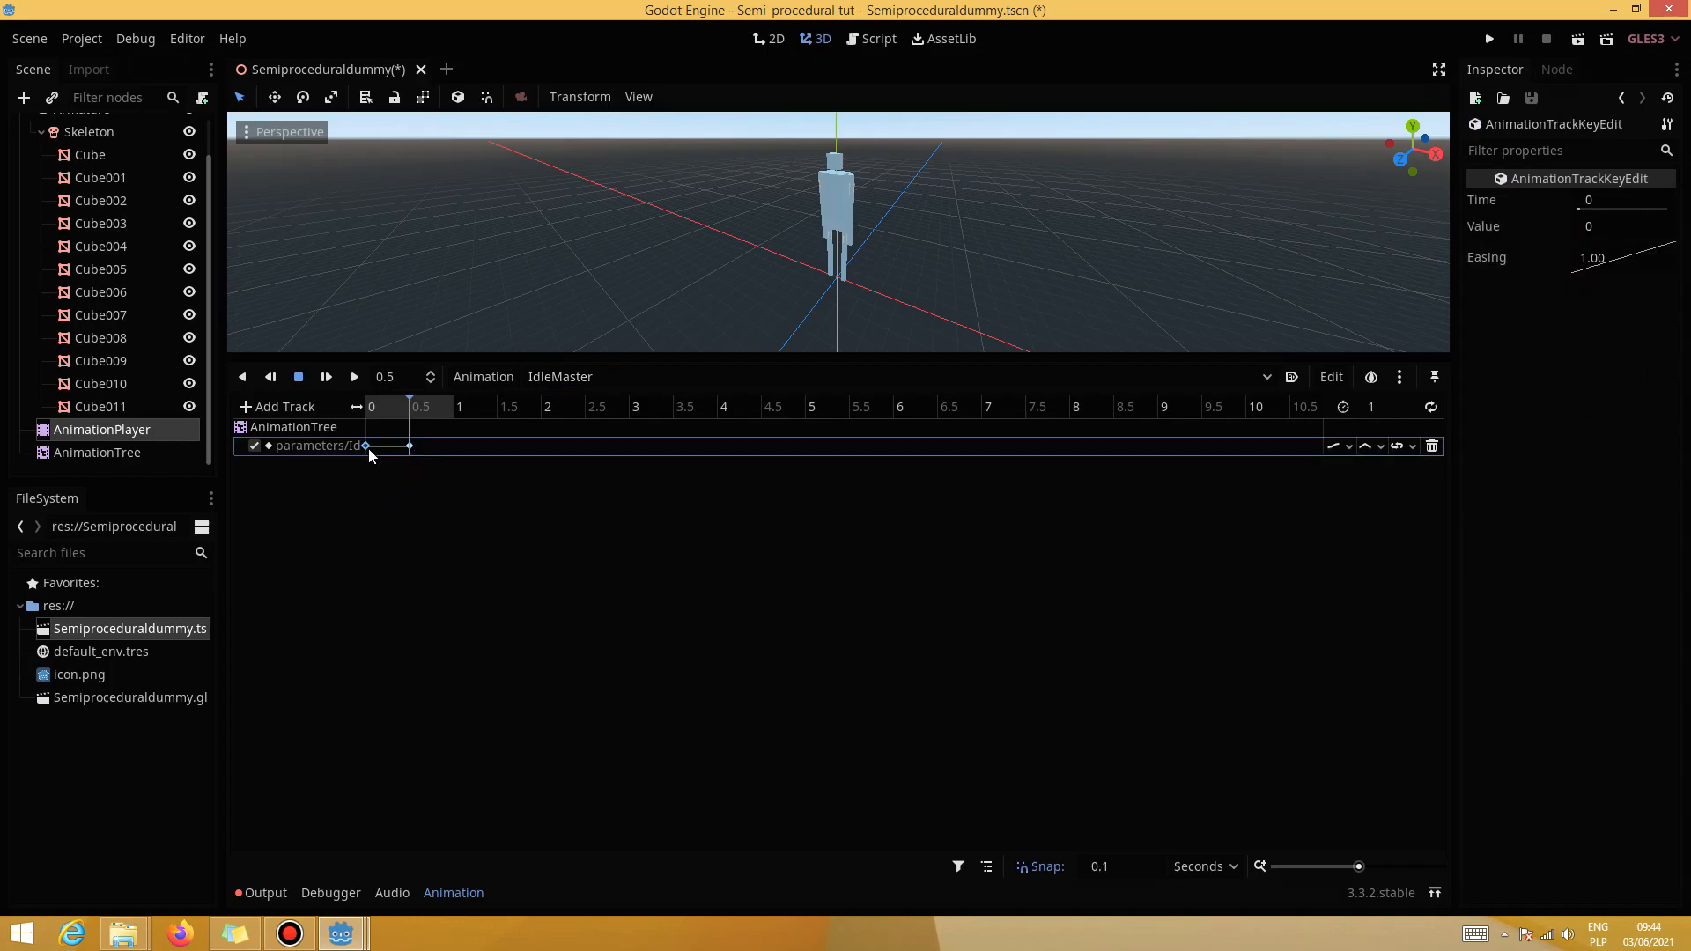
click(1599, 225)
text(-1)
key(Return)
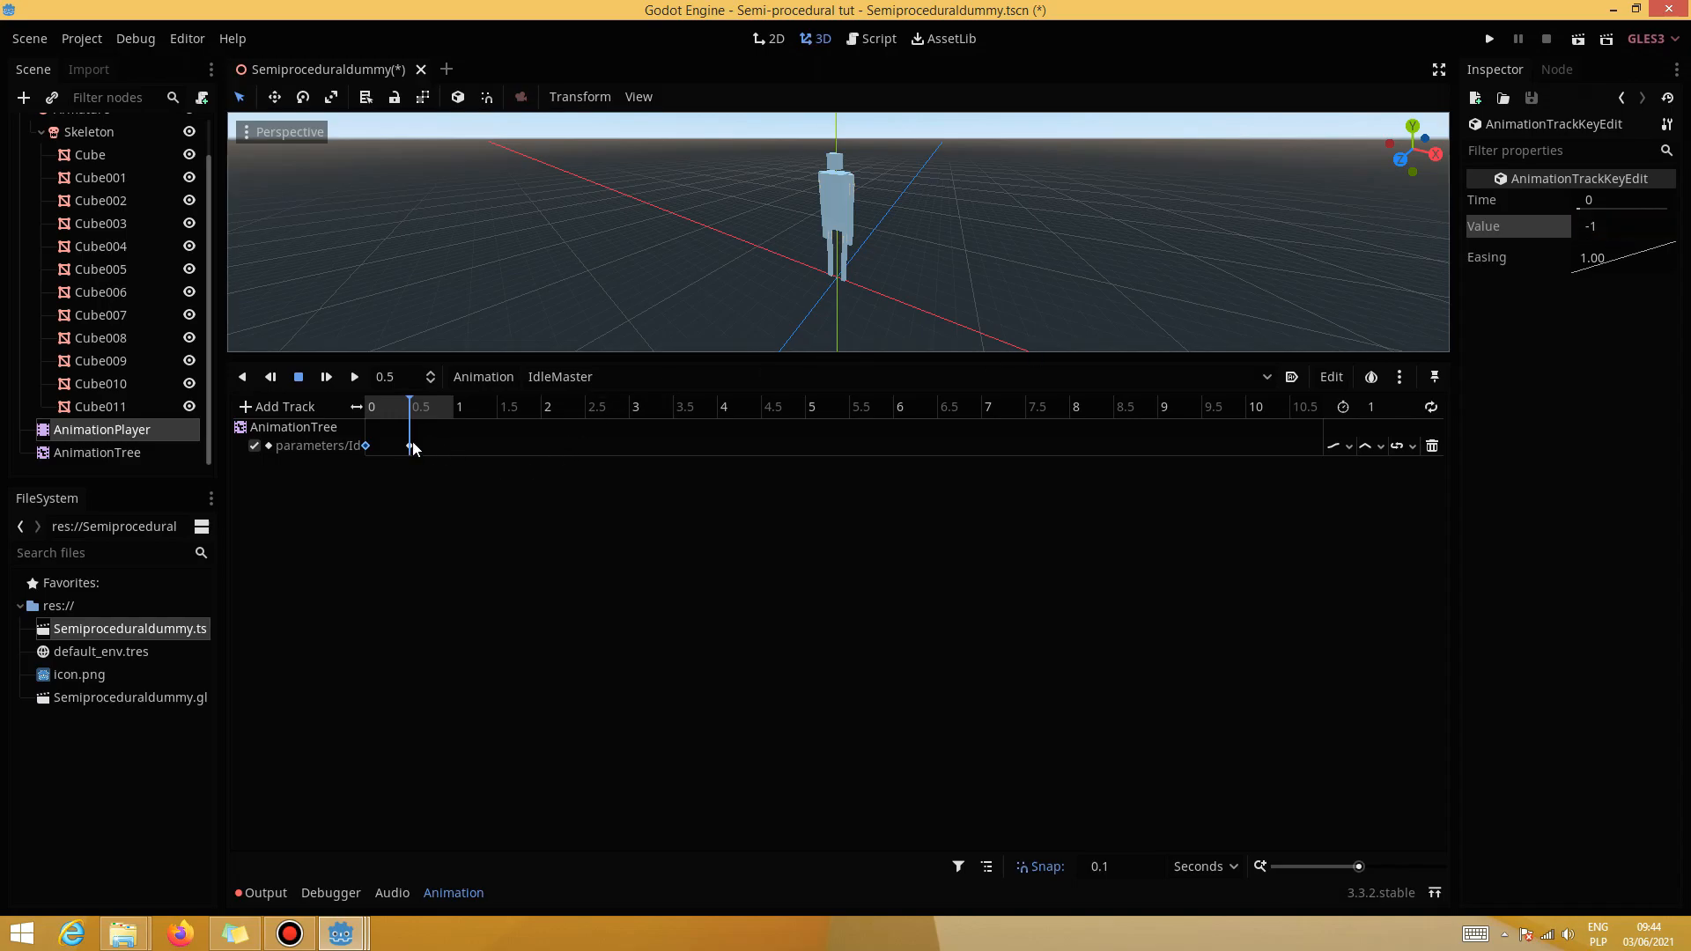
click(410, 446)
click(1616, 225)
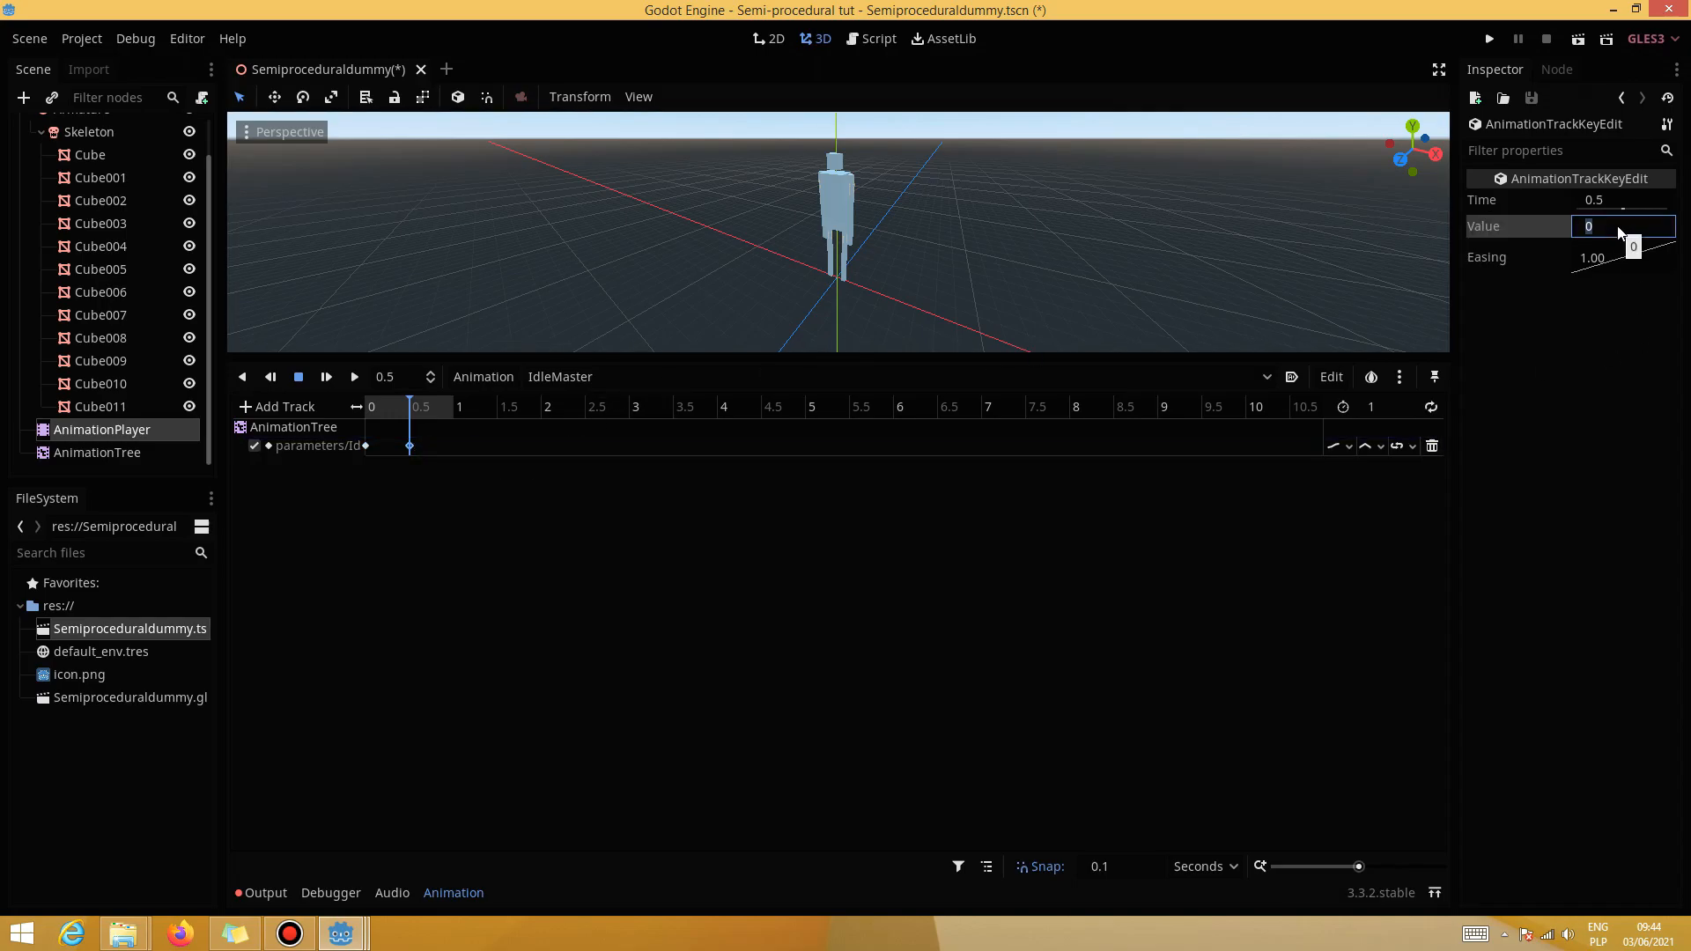
text(1)
Enable looping for the IdleMaster animation and inspect the dummy's idle motion from the side
click(1431, 412)
middle_drag(1014, 294, 885, 305)
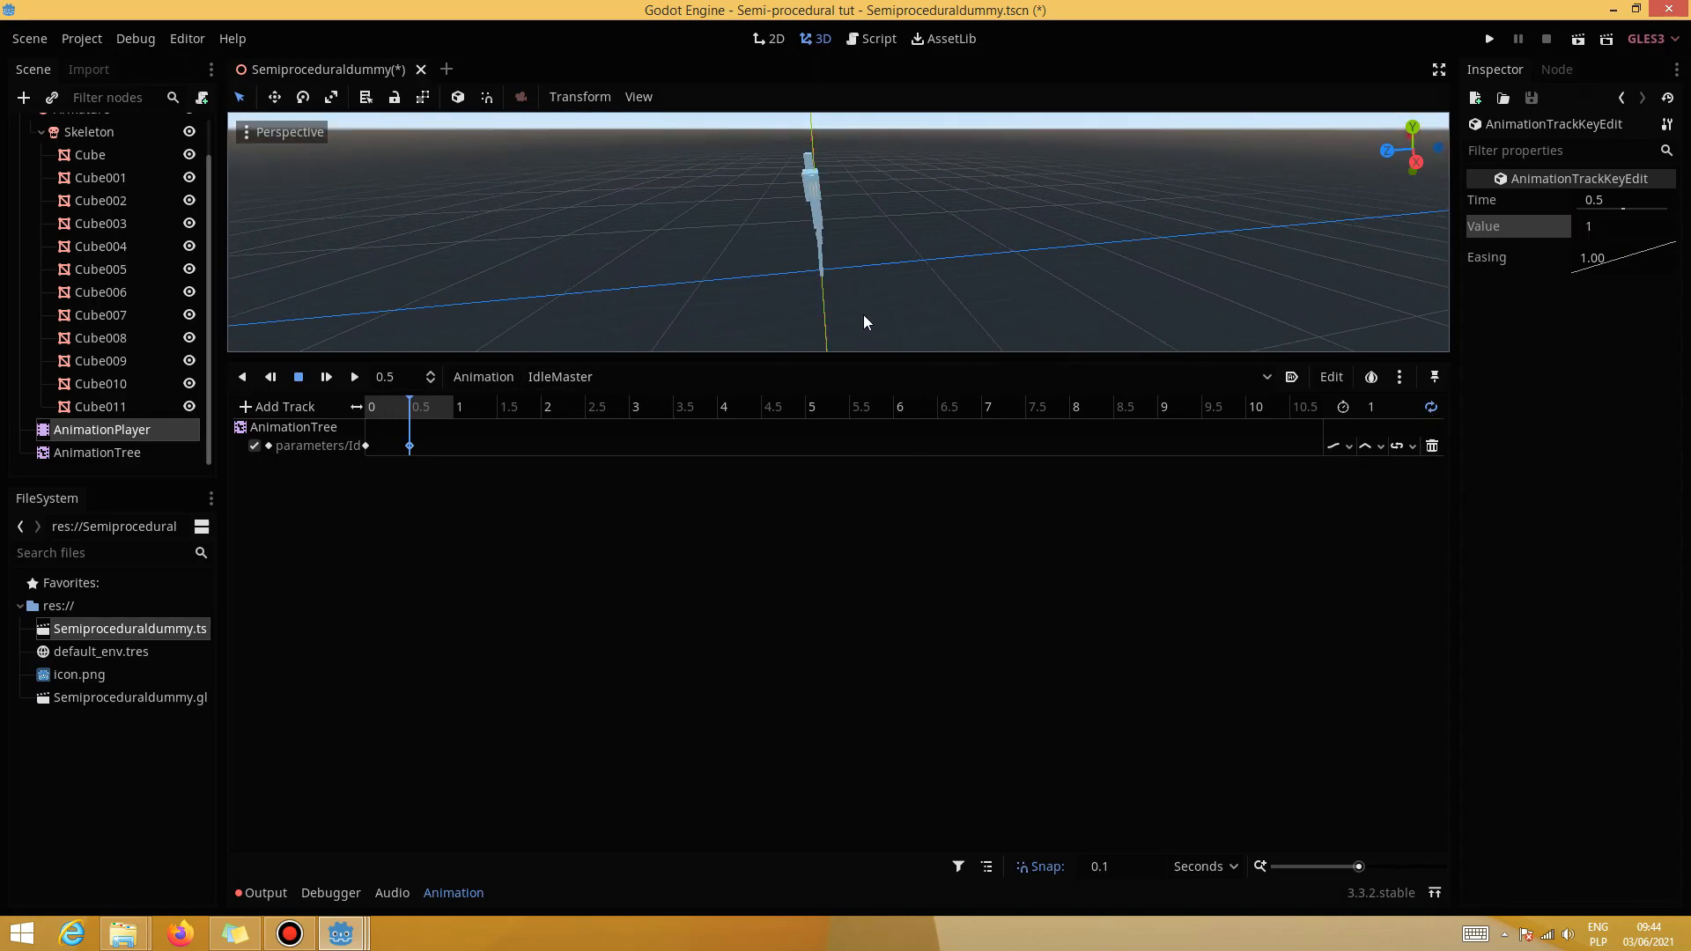
drag(841, 362, 766, 649)
middle_drag(731, 438, 758, 475)
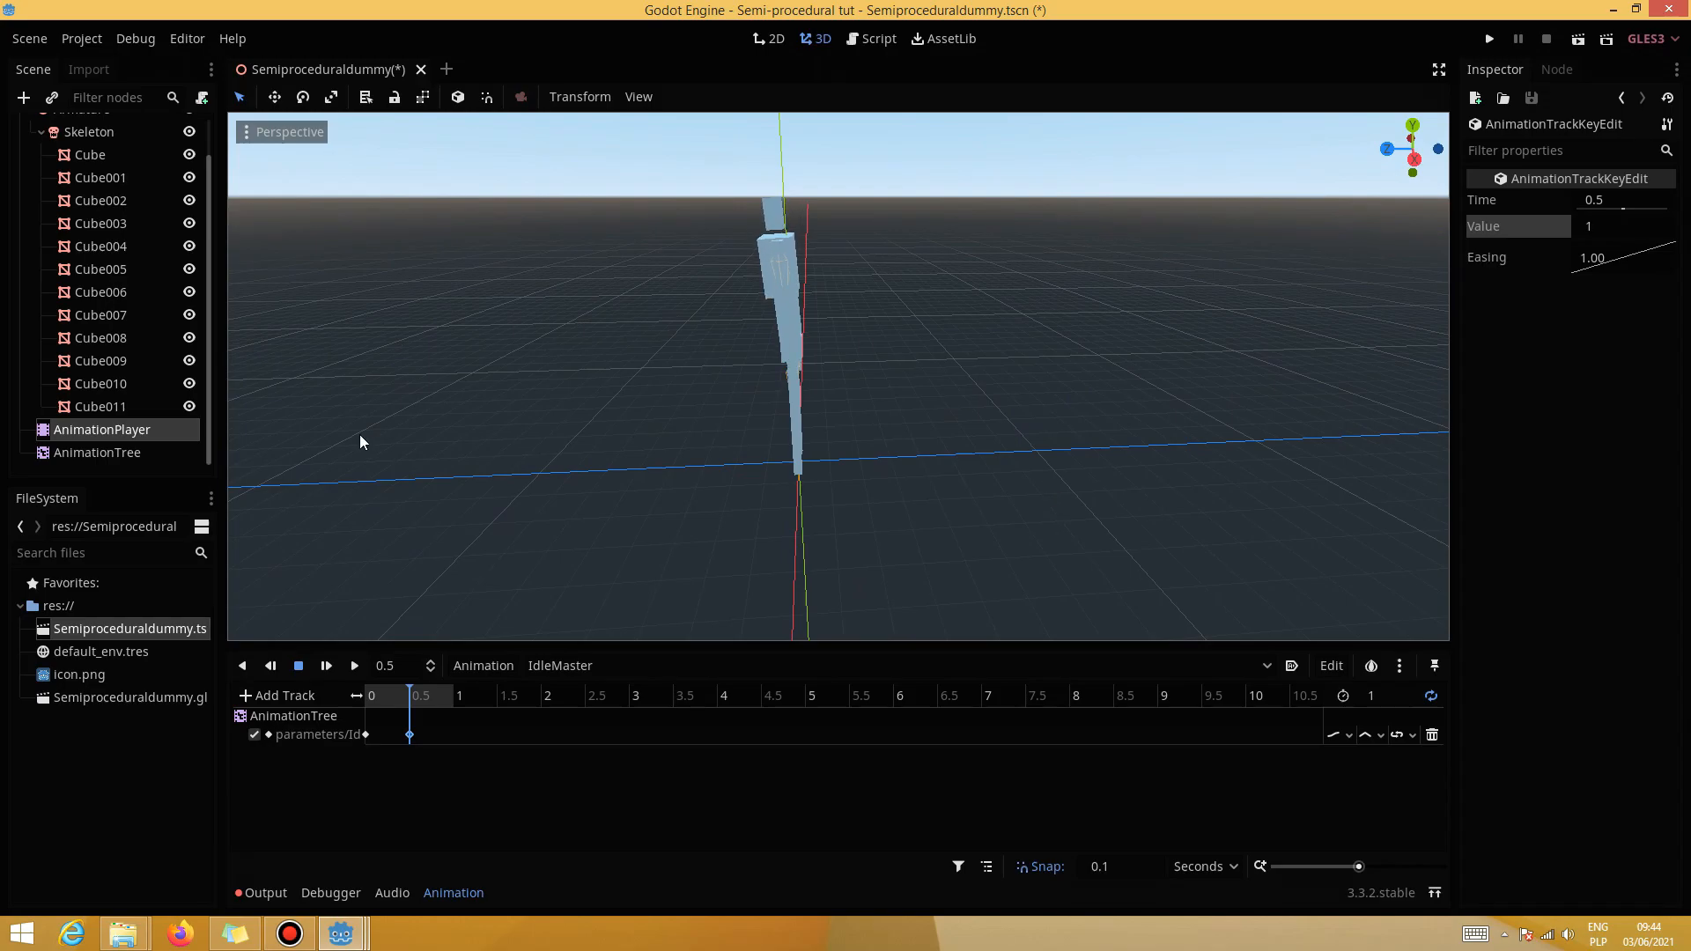
drag(838, 648, 871, 441)
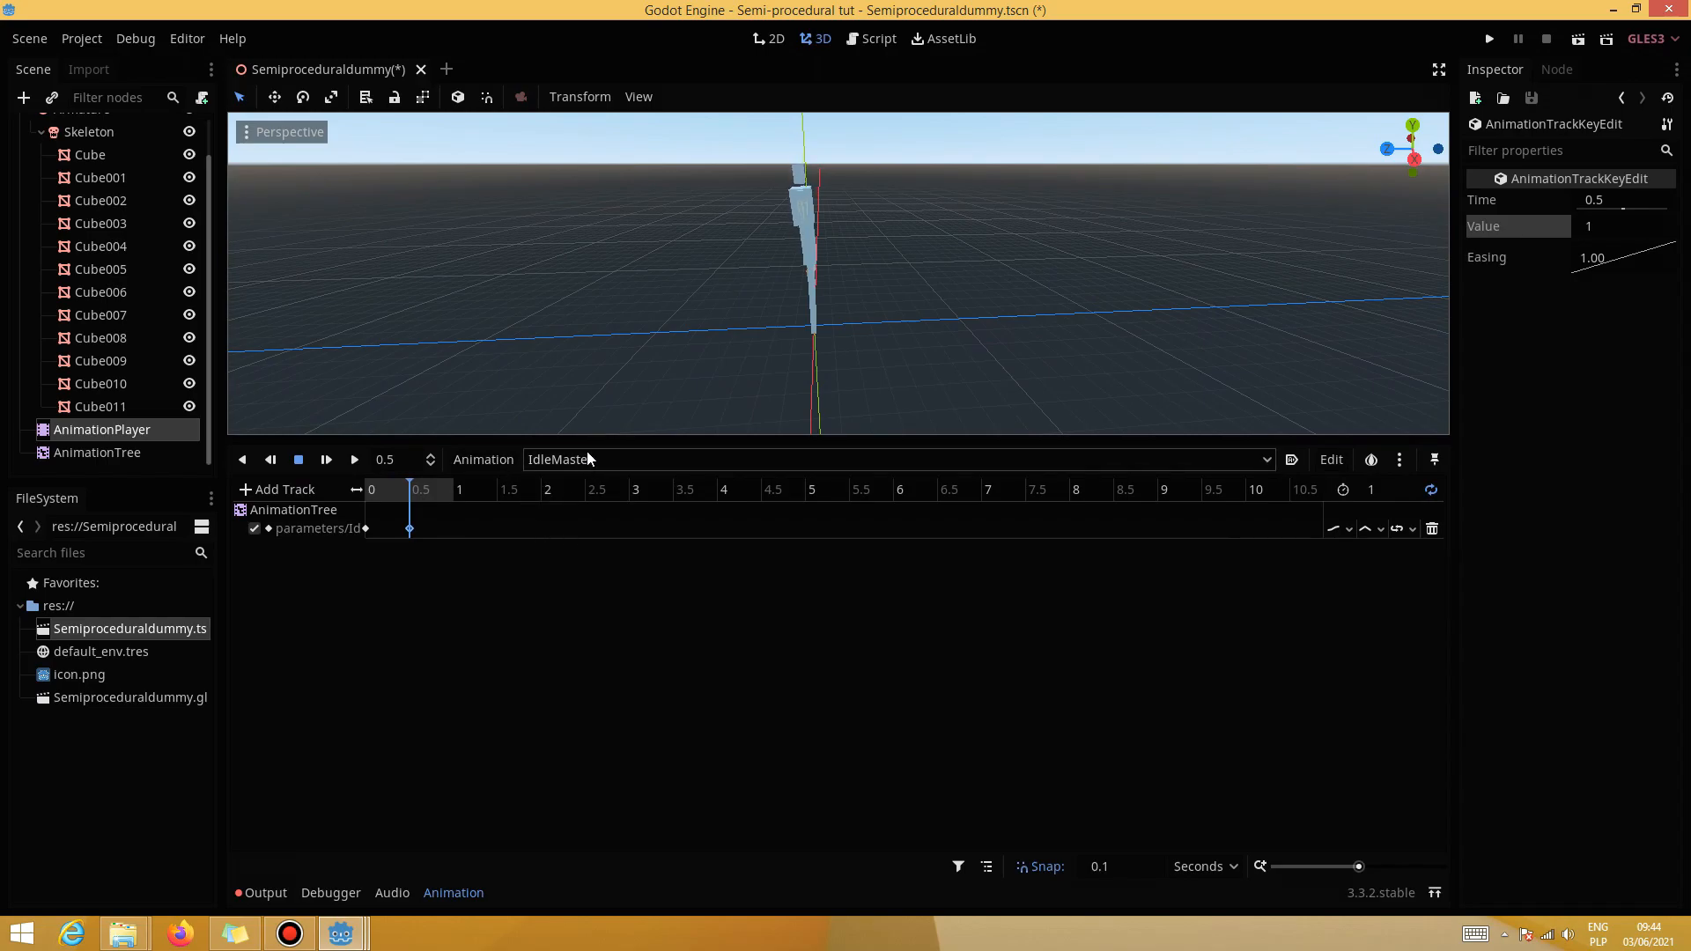
In the AnimationTree's root graph, add a BlendTree node named Walk and open it for editing
click(669, 459)
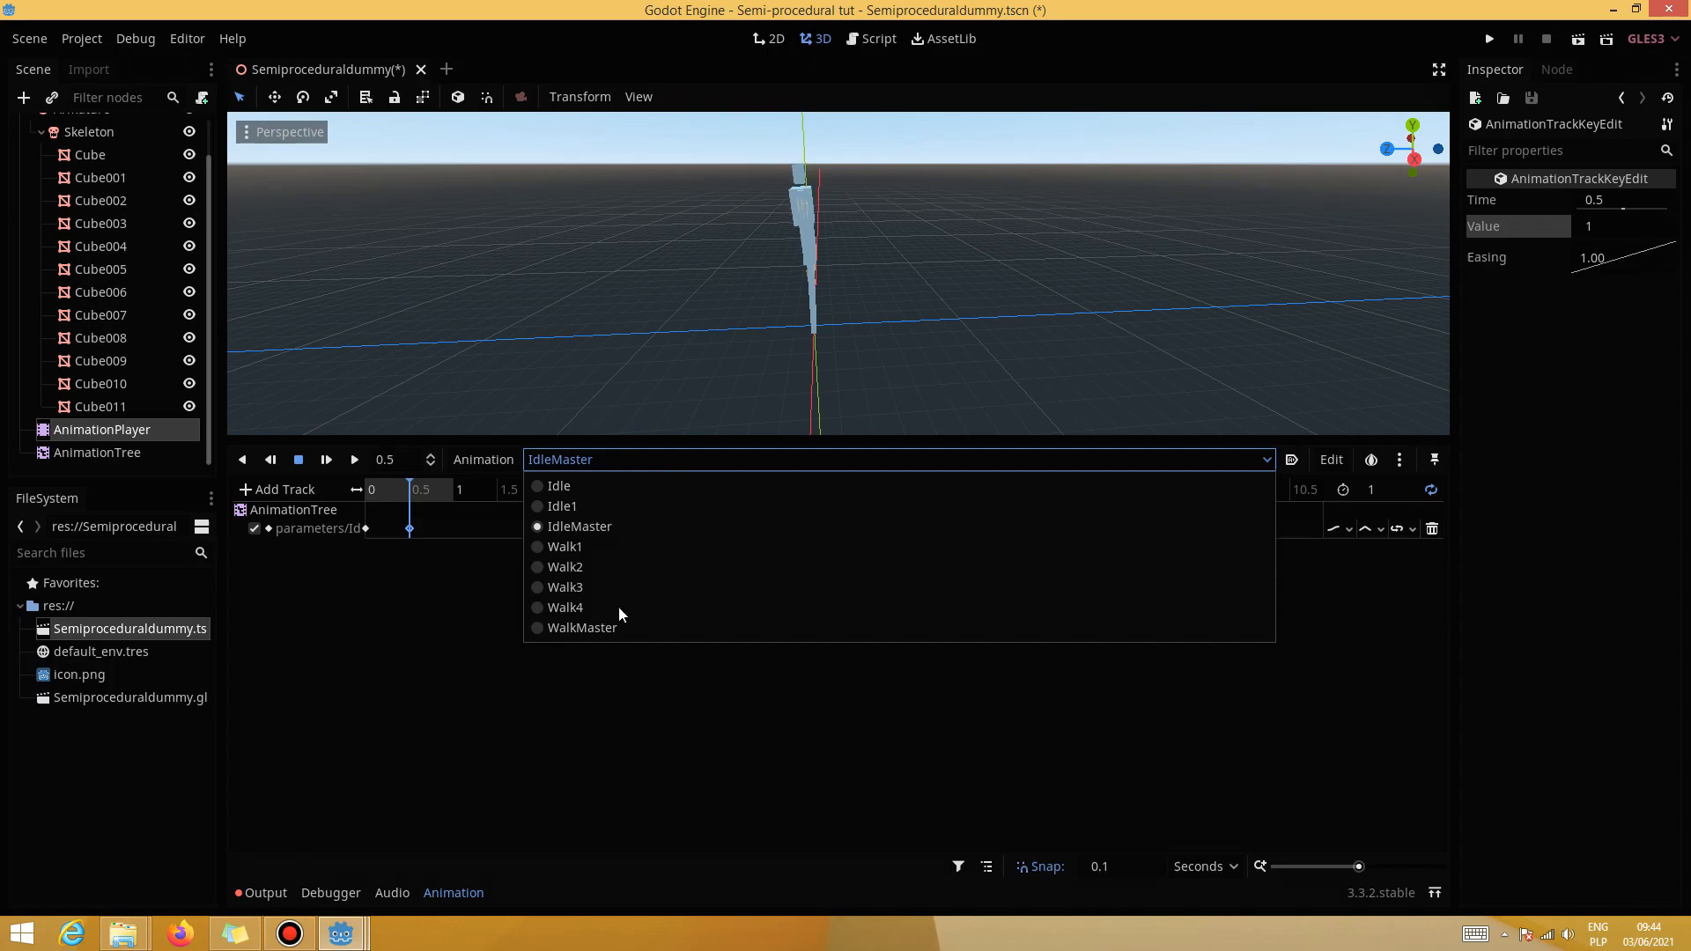
click(606, 627)
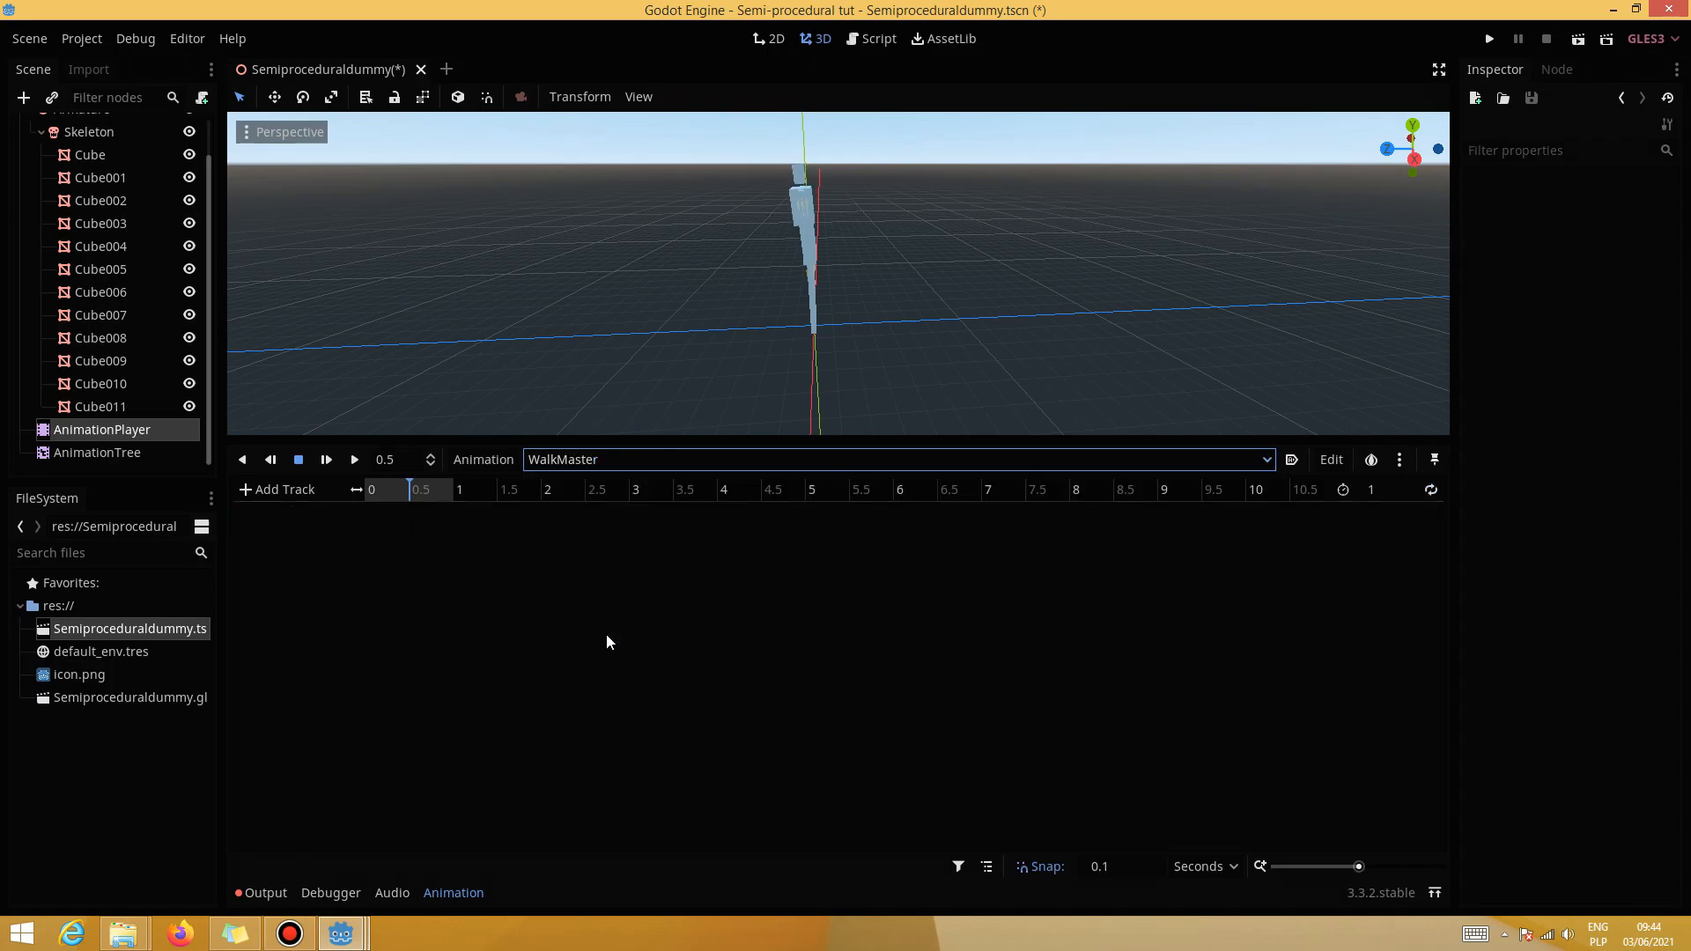
click(116, 453)
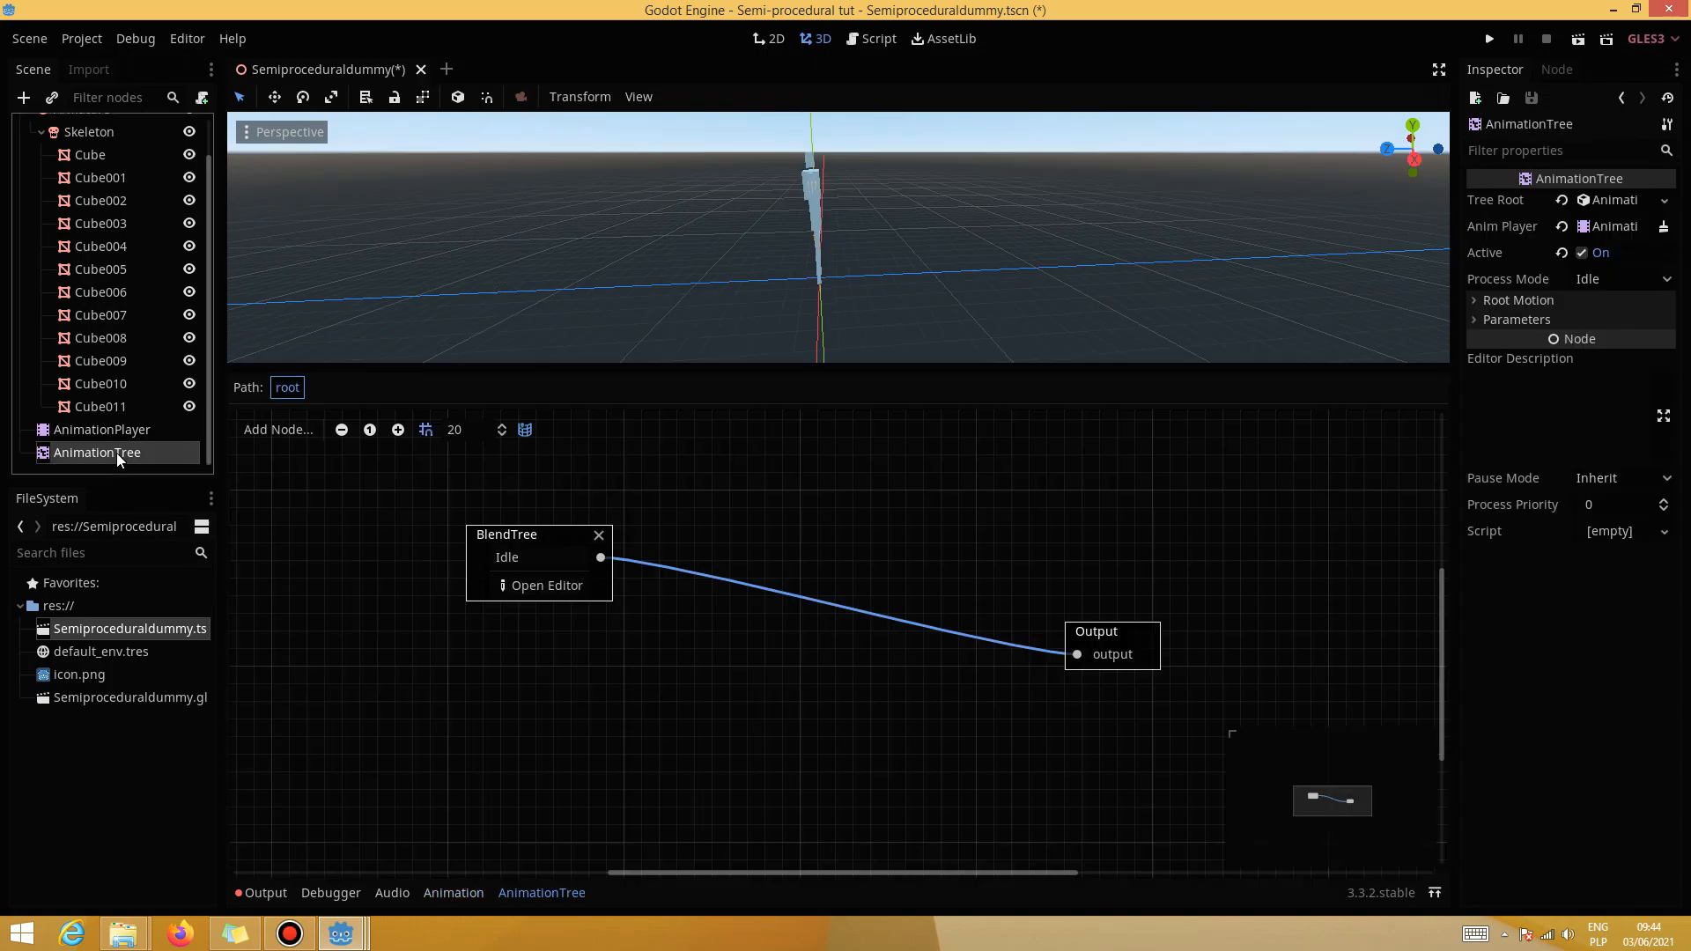
right_click(684, 697)
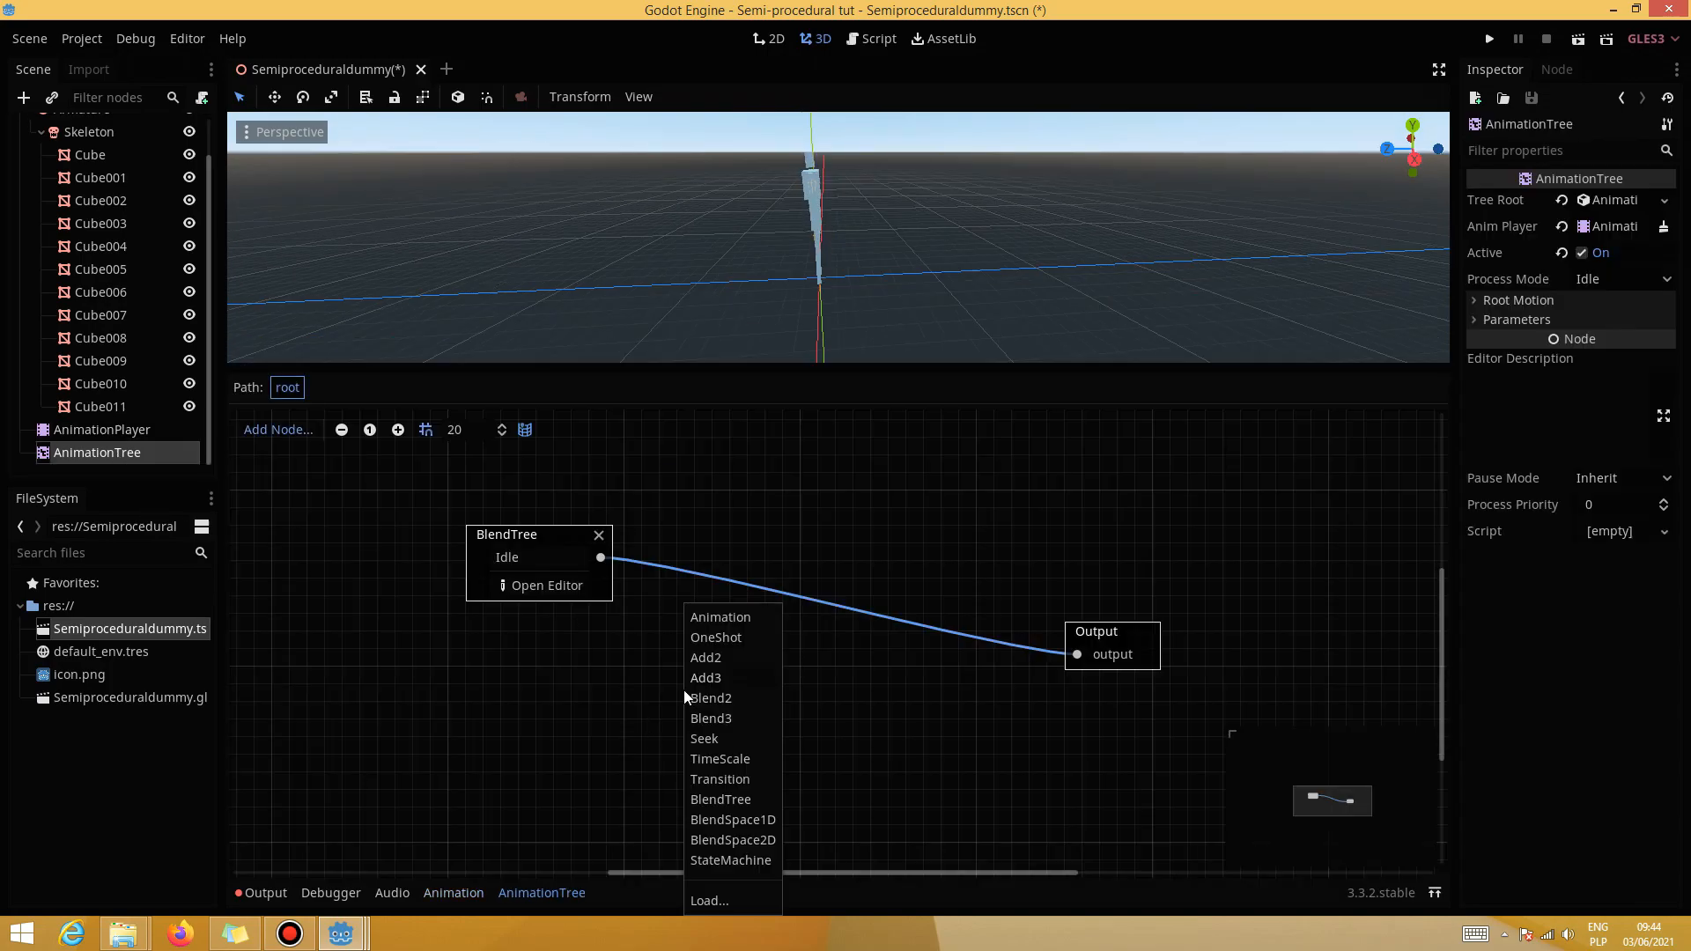
click(744, 806)
drag(702, 700, 494, 722)
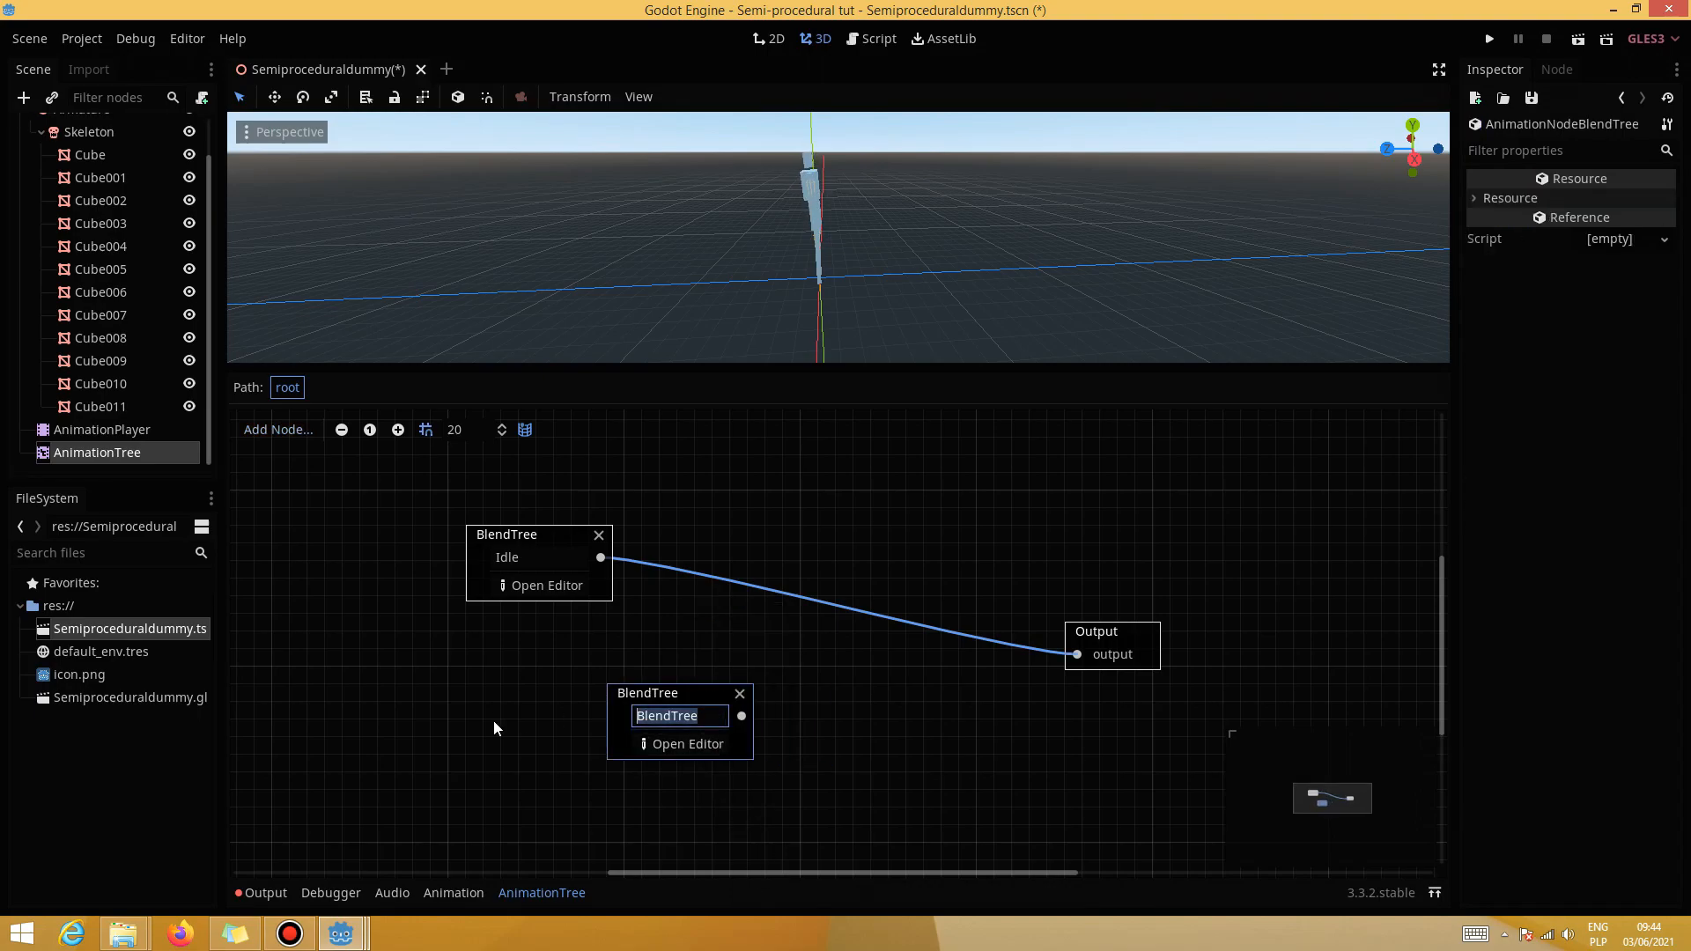
text(Walk)
key(Return)
click(671, 743)
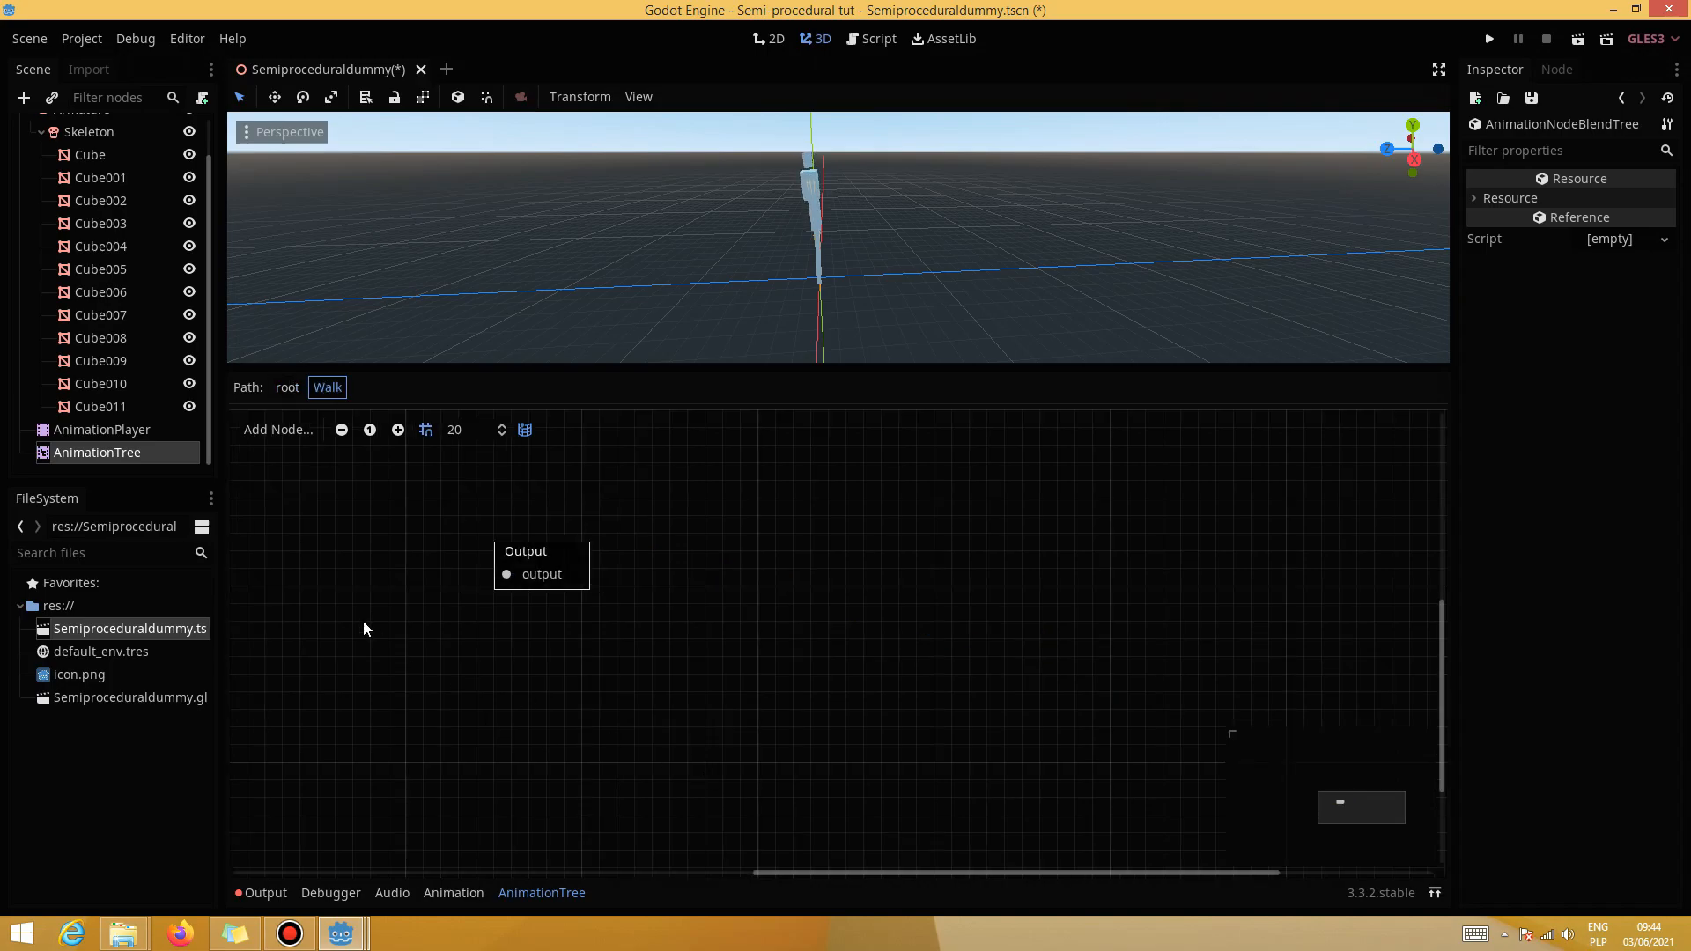
Add an Animation node with a BlendSpace2D node below it in the Walk blend tree
middle_drag(363, 629, 875, 630)
right_click(640, 526)
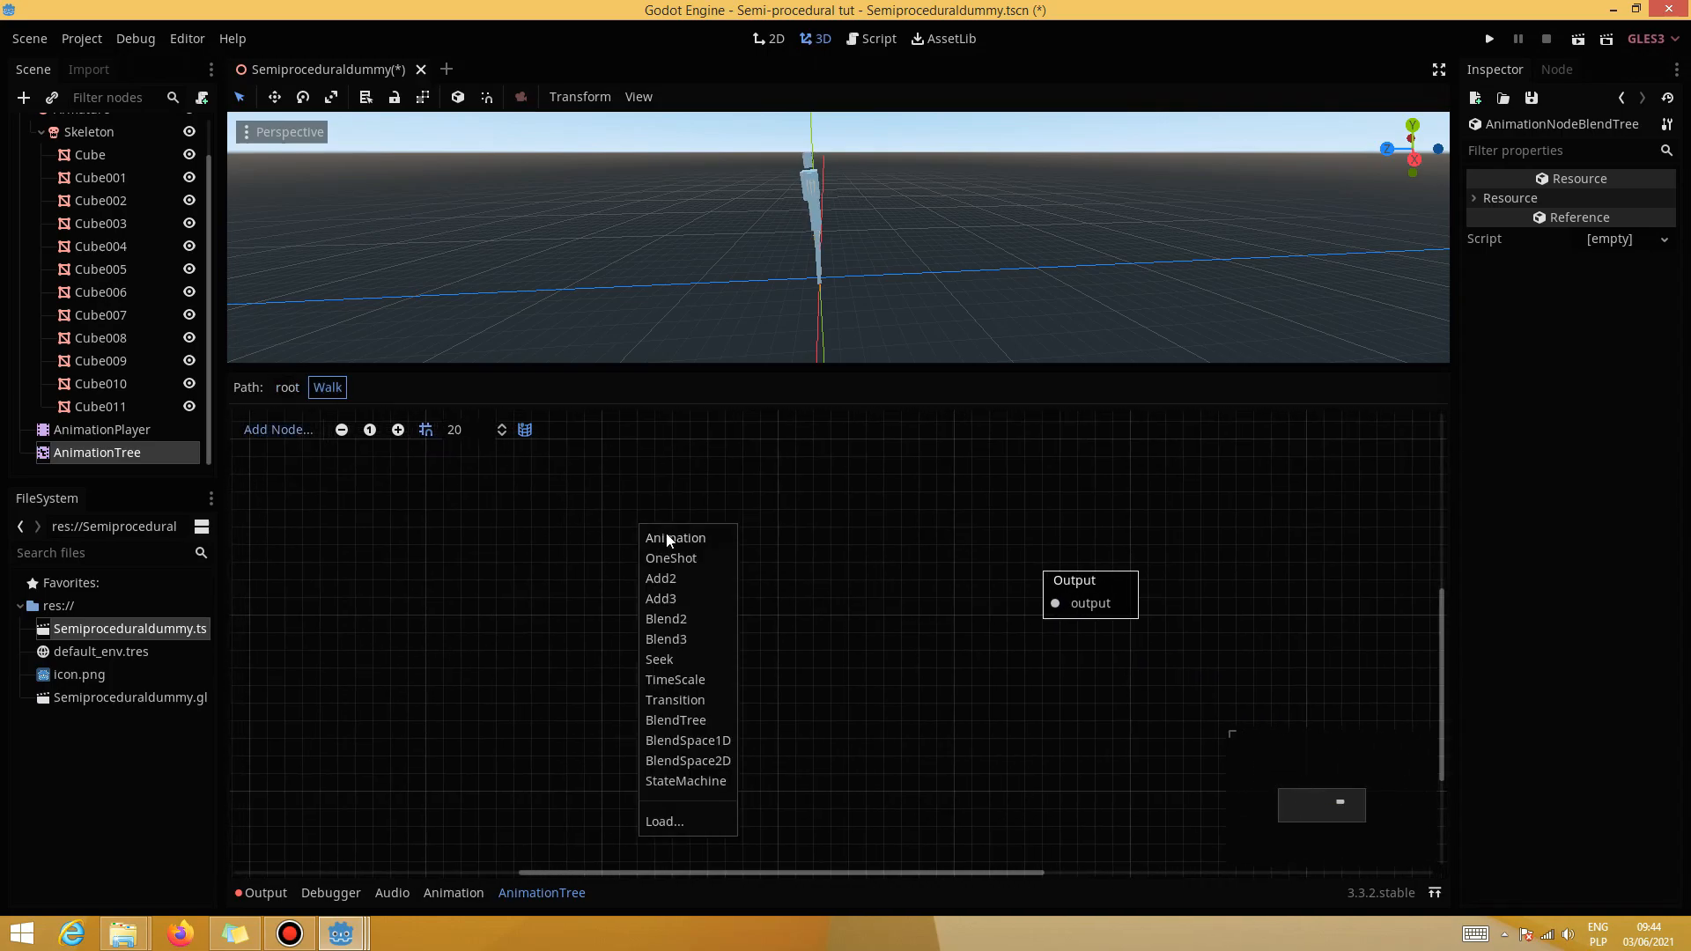
click(668, 541)
drag(737, 526, 664, 462)
right_click(579, 683)
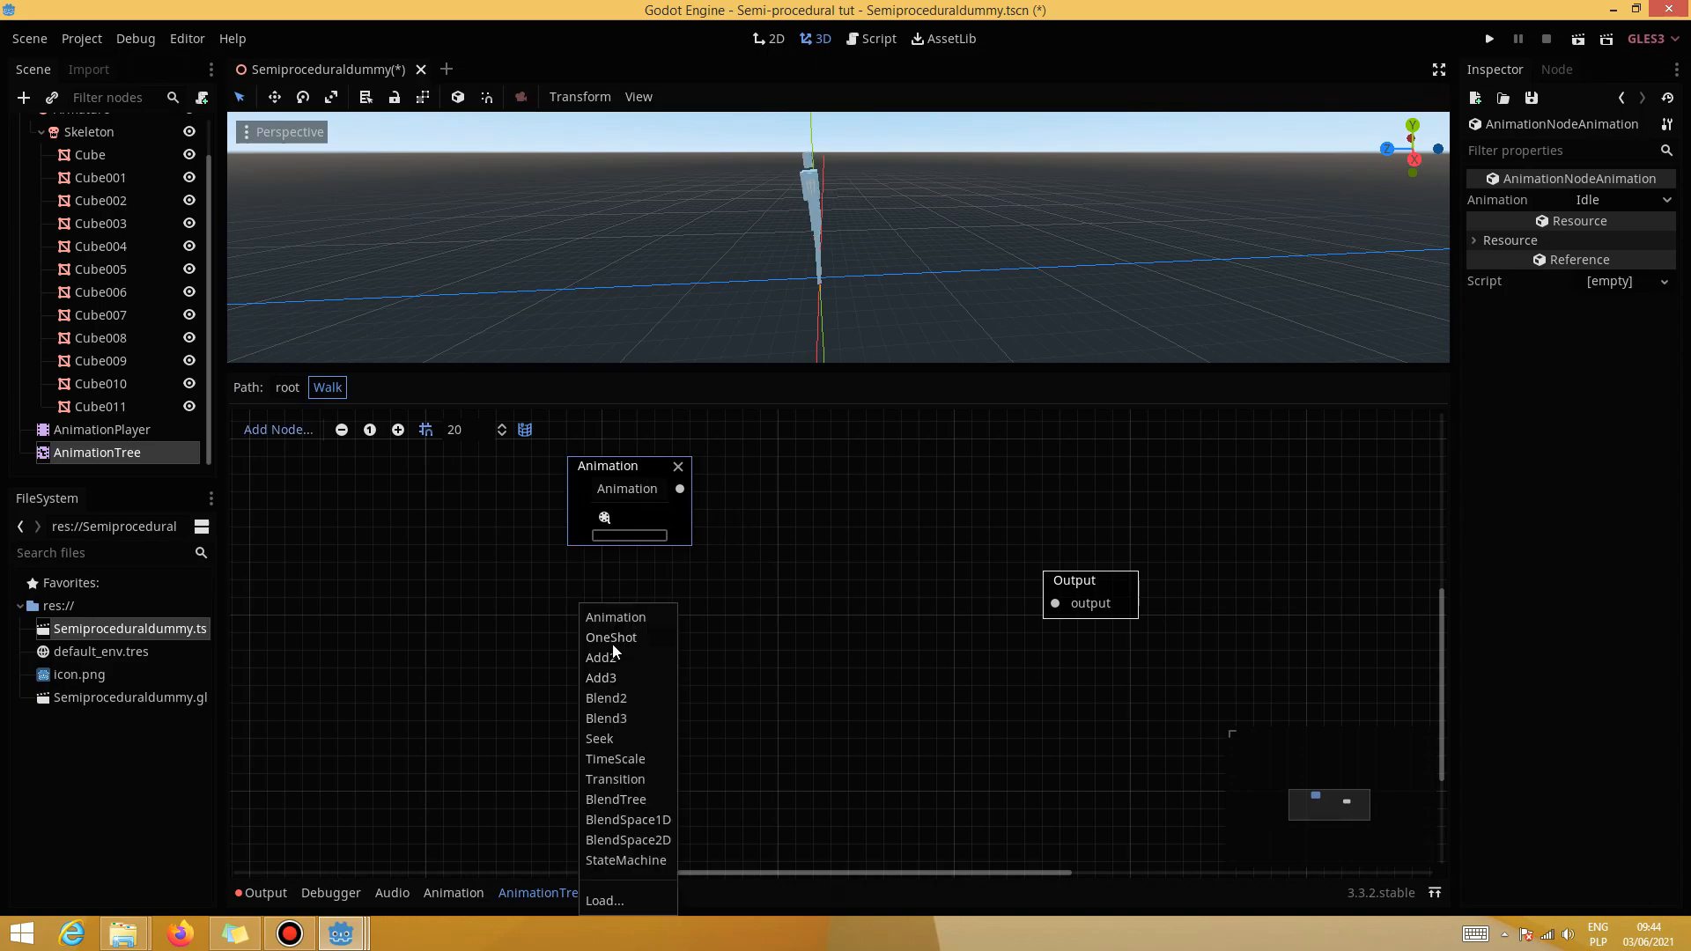
click(620, 842)
drag(673, 696, 622, 630)
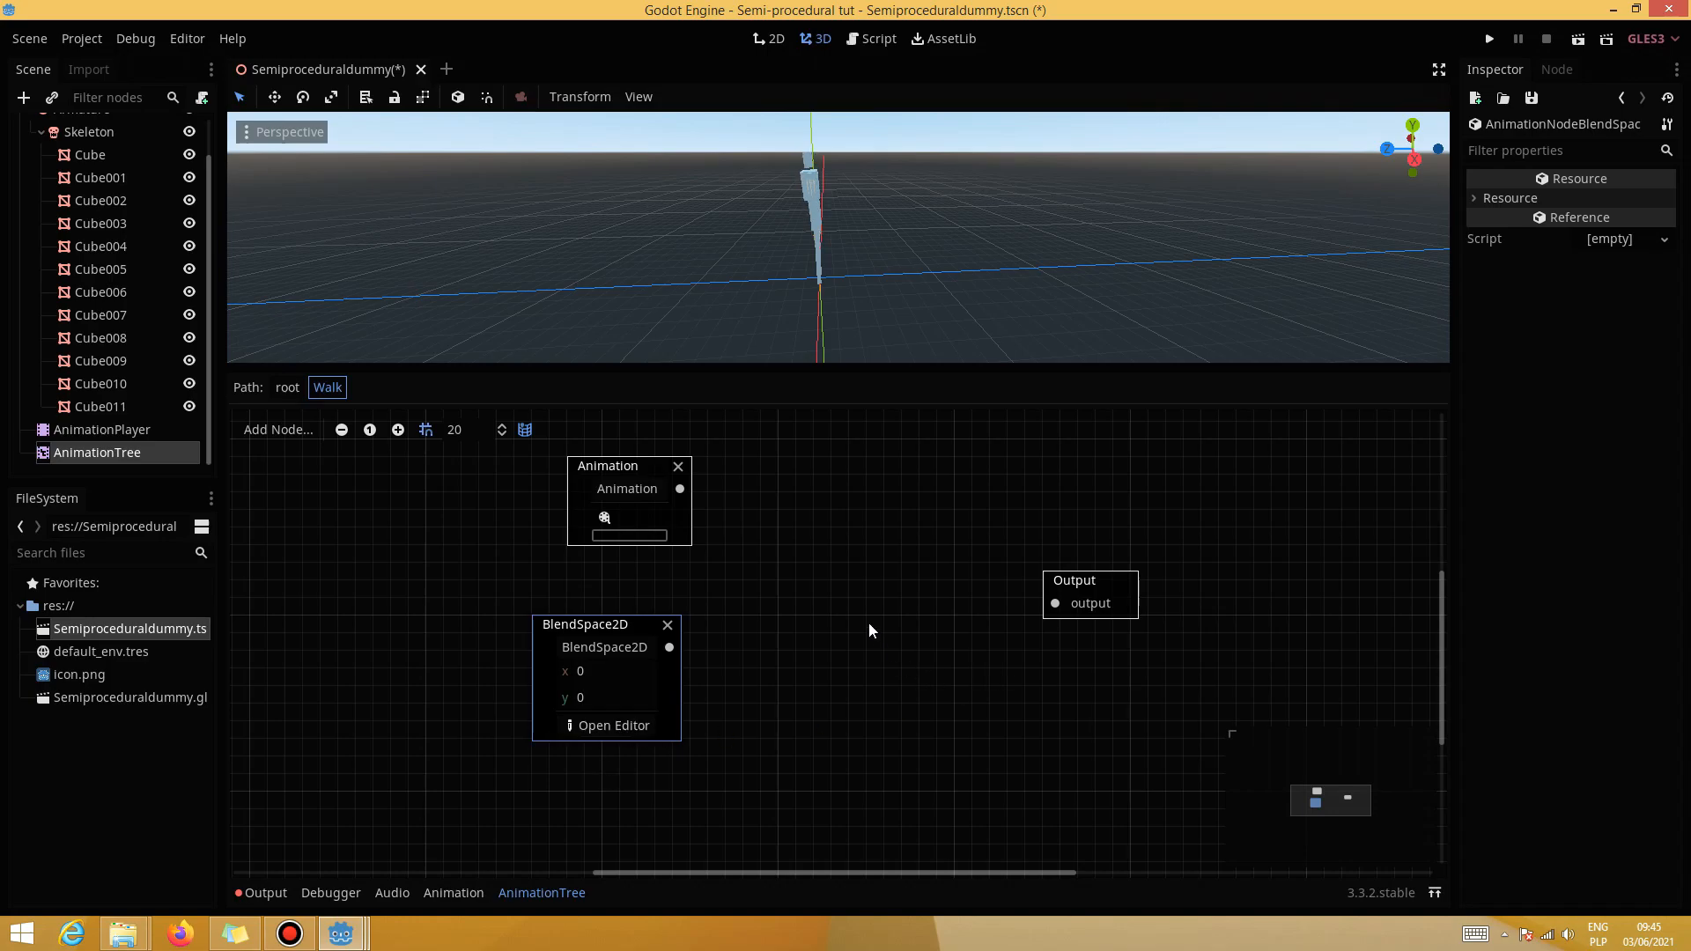
Add an Add2 node with a raised add amount, wiring Animation to in, BlendSpace2D to add, and its result to Output
right_click(808, 599)
click(846, 657)
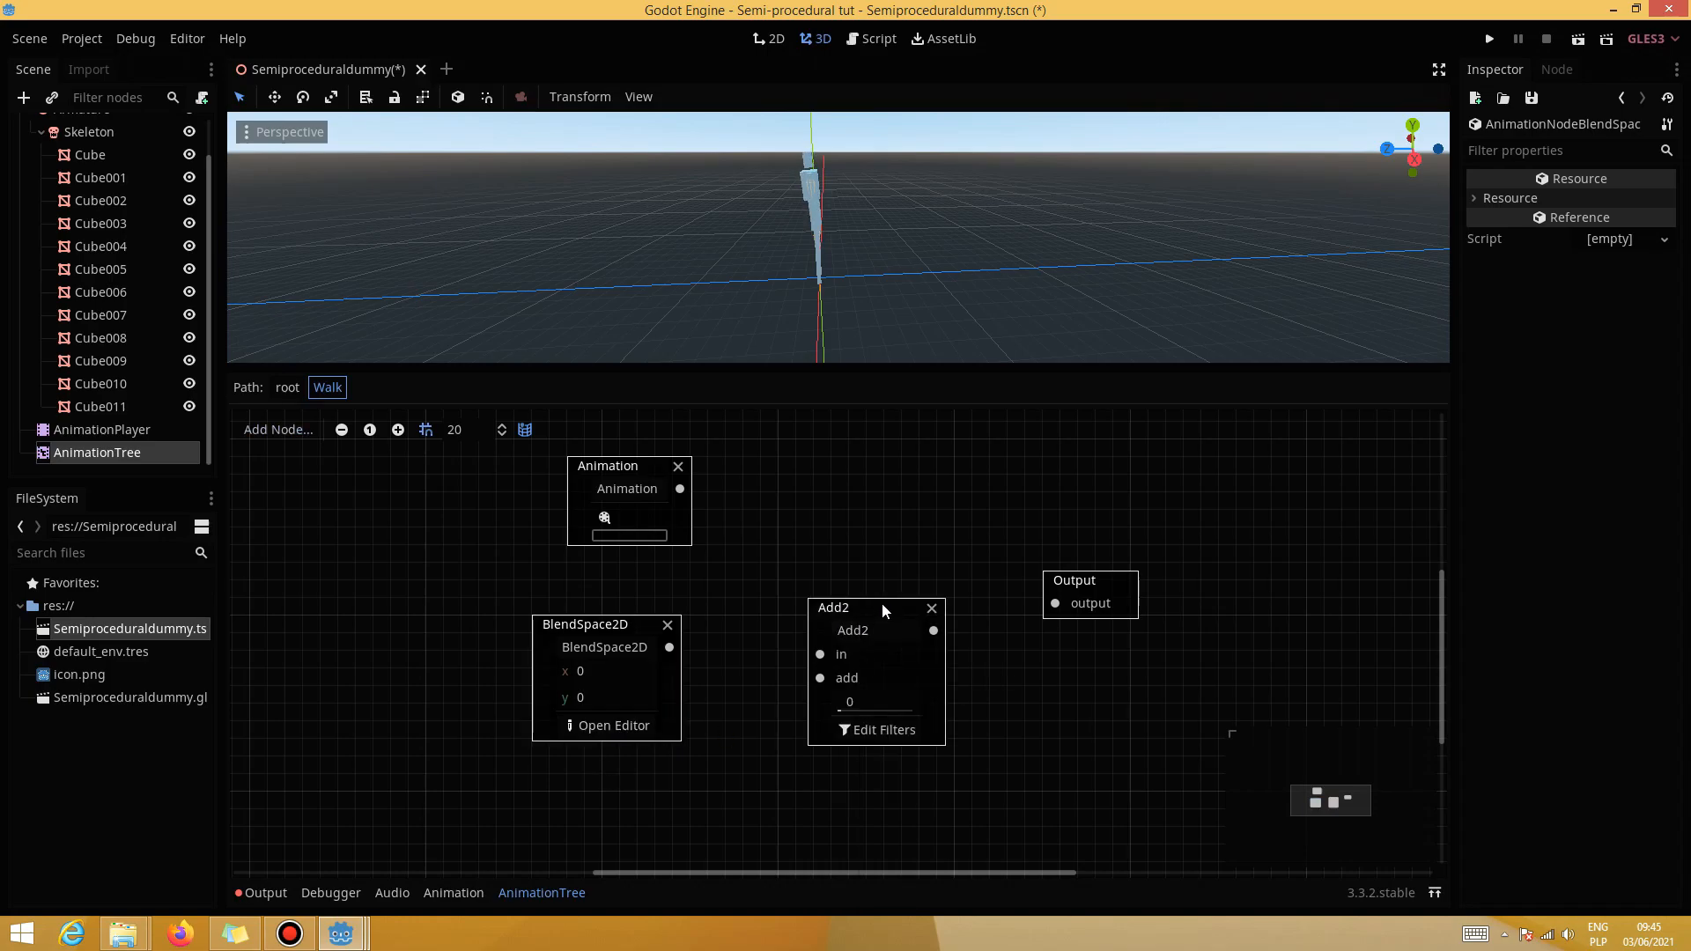
drag(883, 609, 854, 520)
drag(680, 489, 789, 569)
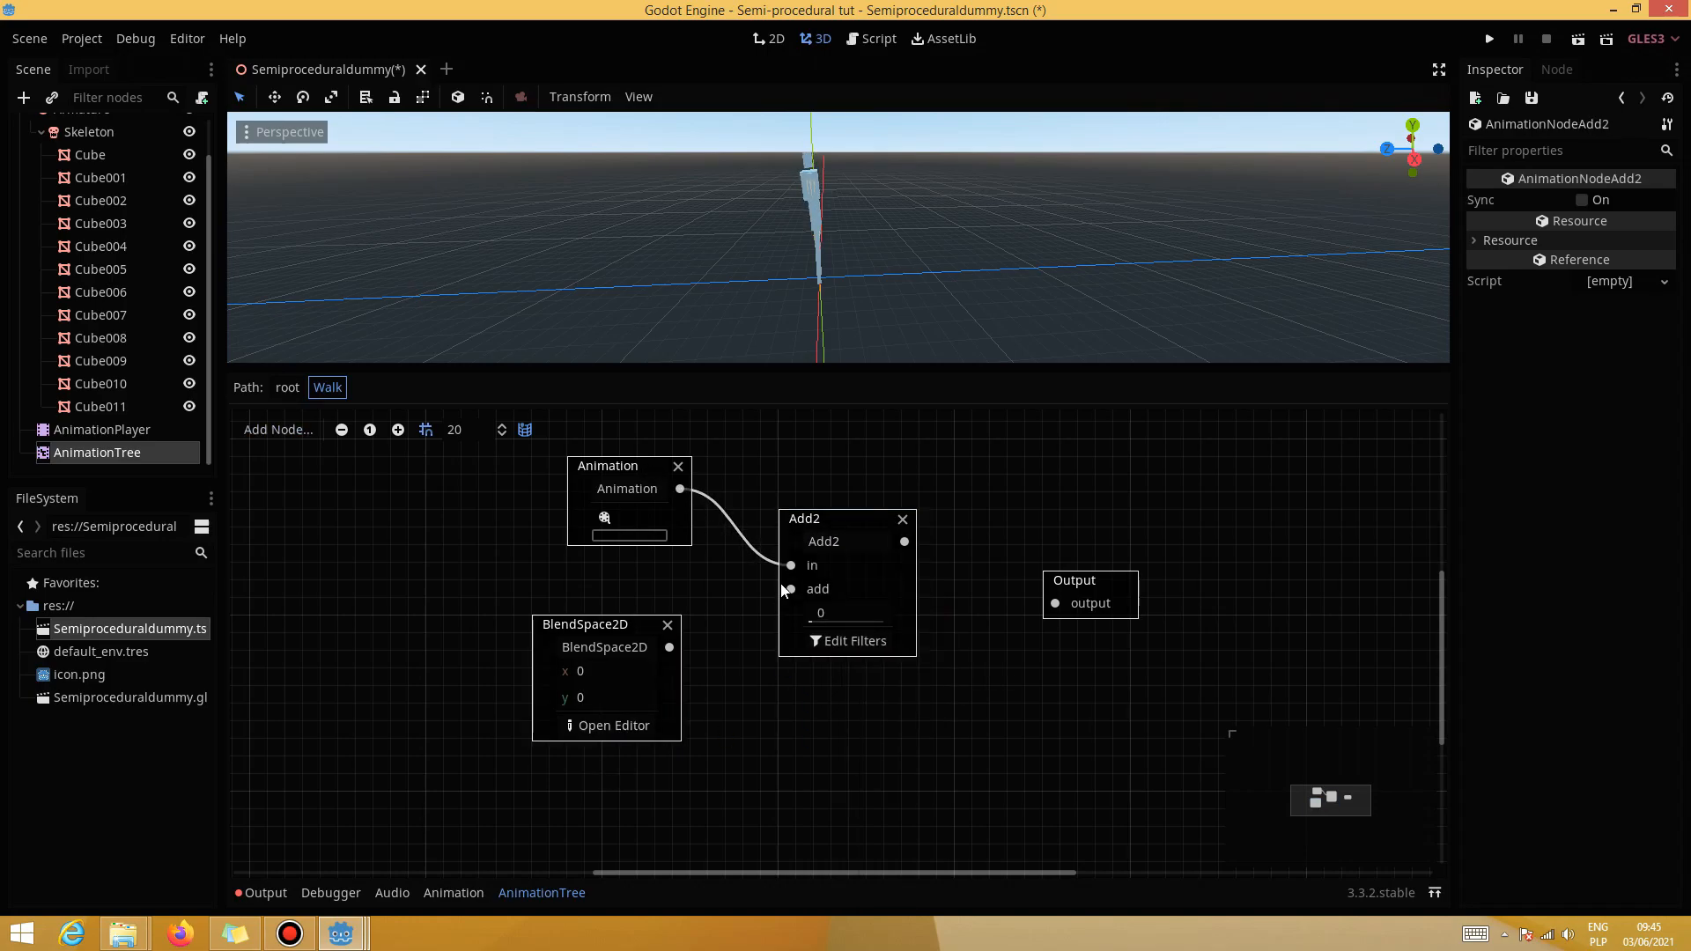
drag(669, 647, 791, 588)
drag(904, 540, 1055, 603)
drag(810, 623, 969, 627)
In the BlendSpace2D, place the Walk1 animation at x -1, y 0 and the Walk2 animation at x 0, y 1
click(637, 725)
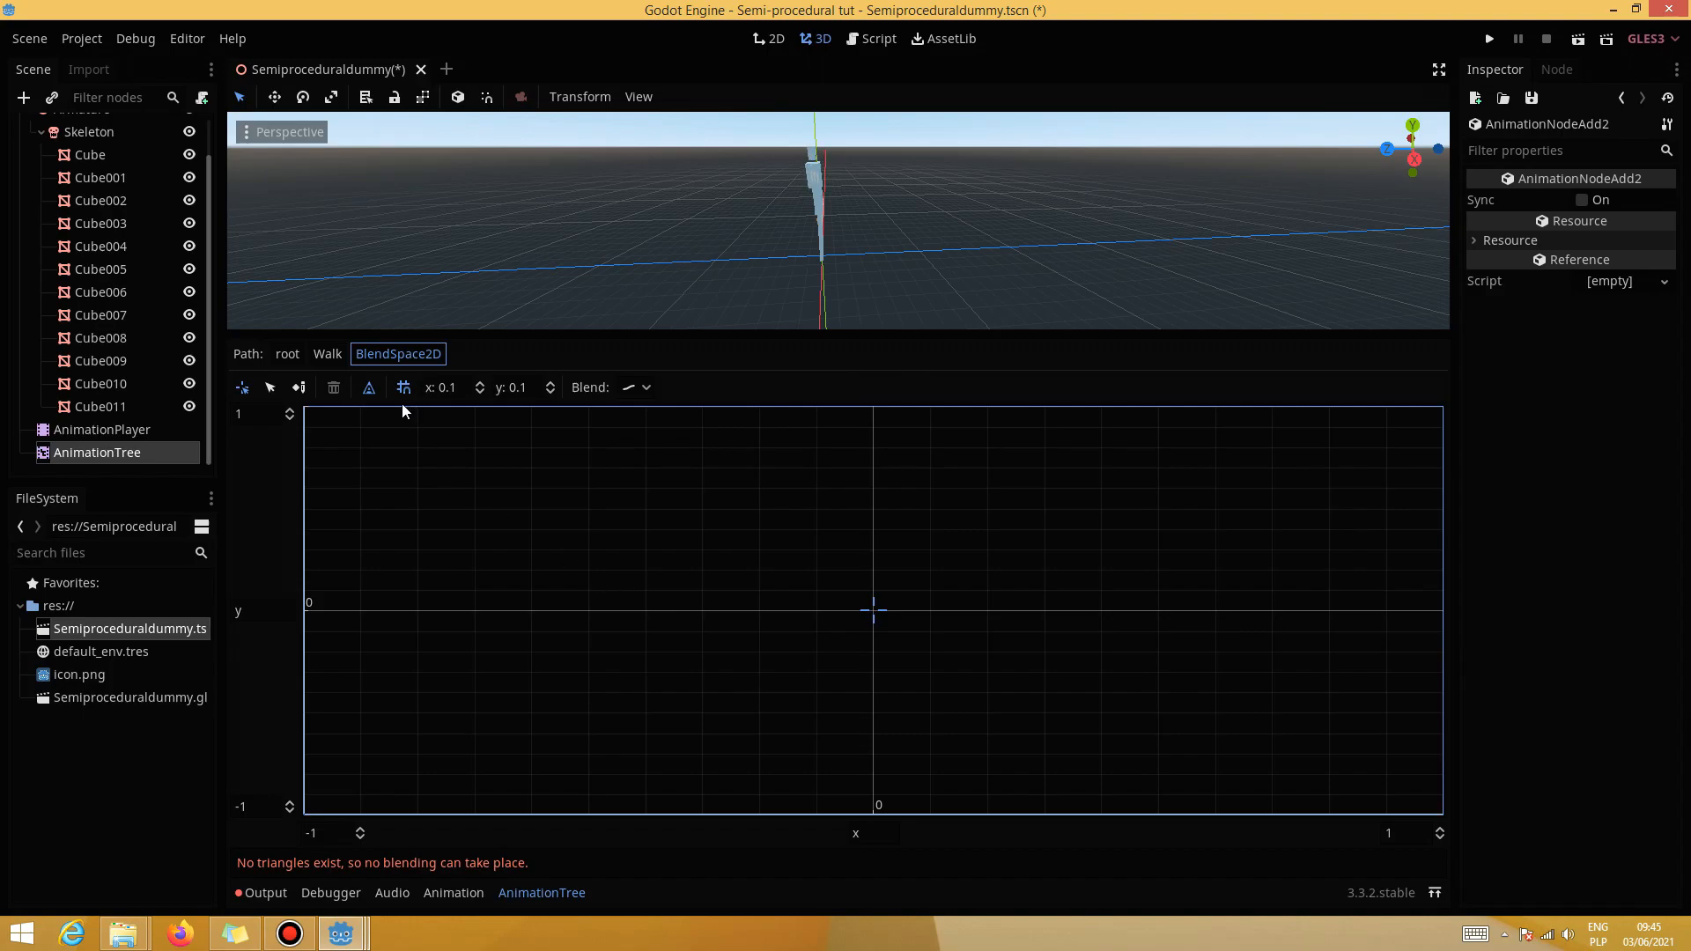
click(300, 388)
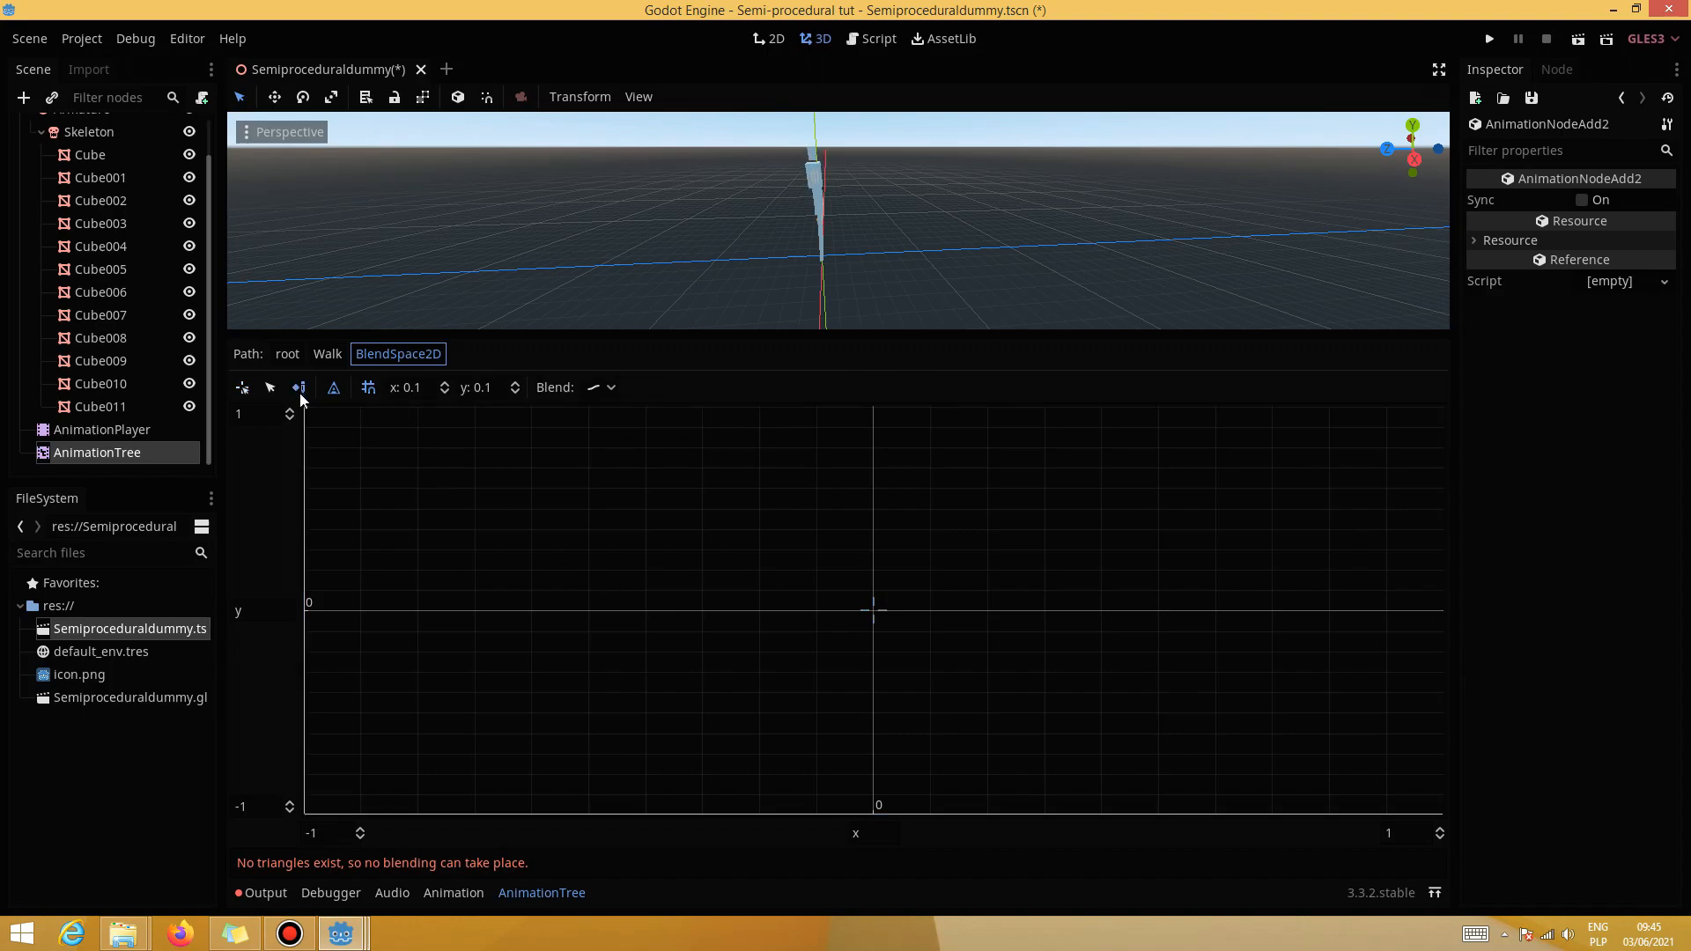
click(308, 618)
mouse_move(370, 635)
click(487, 698)
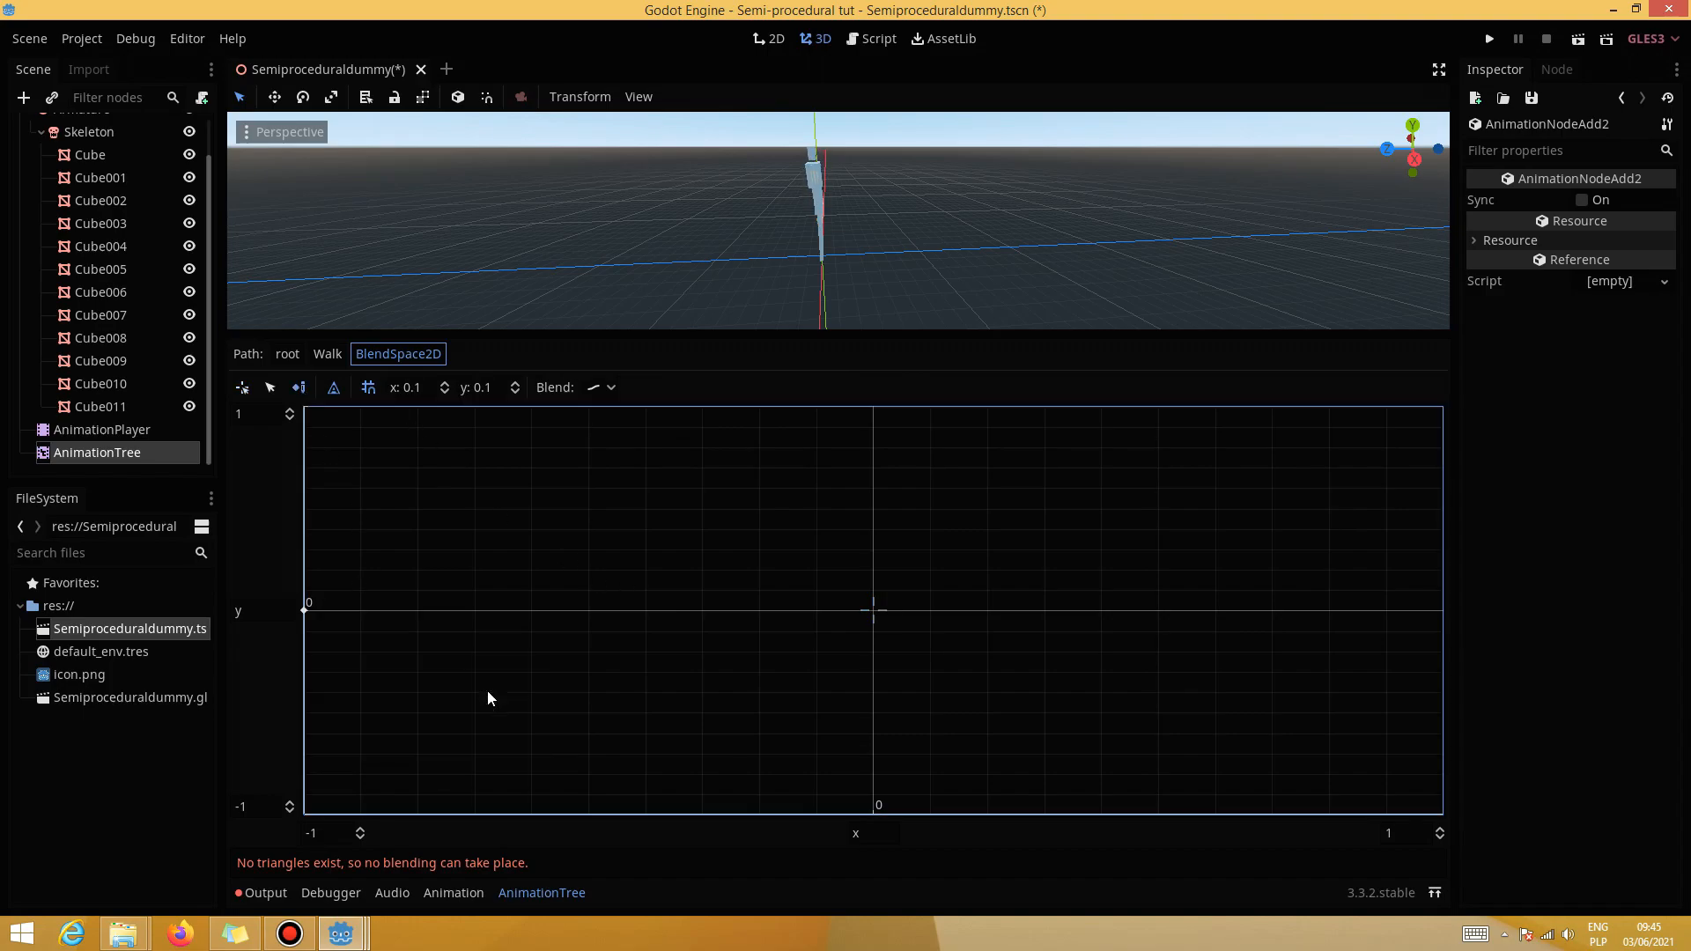
click(868, 410)
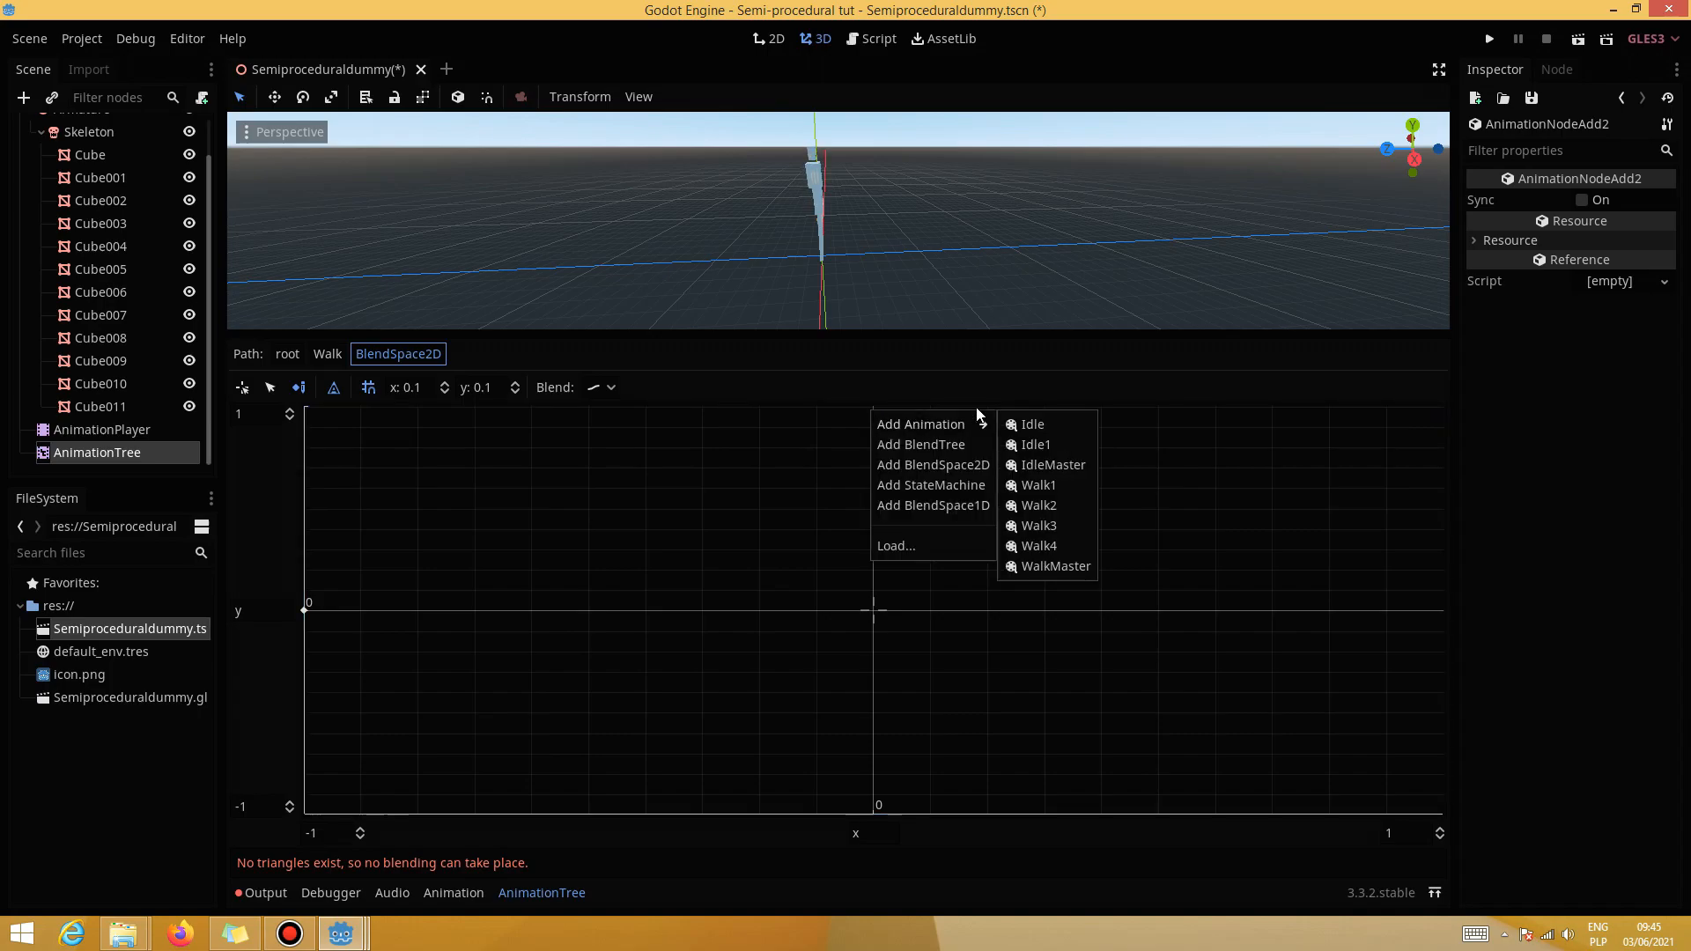
mouse_move(949, 426)
click(1039, 505)
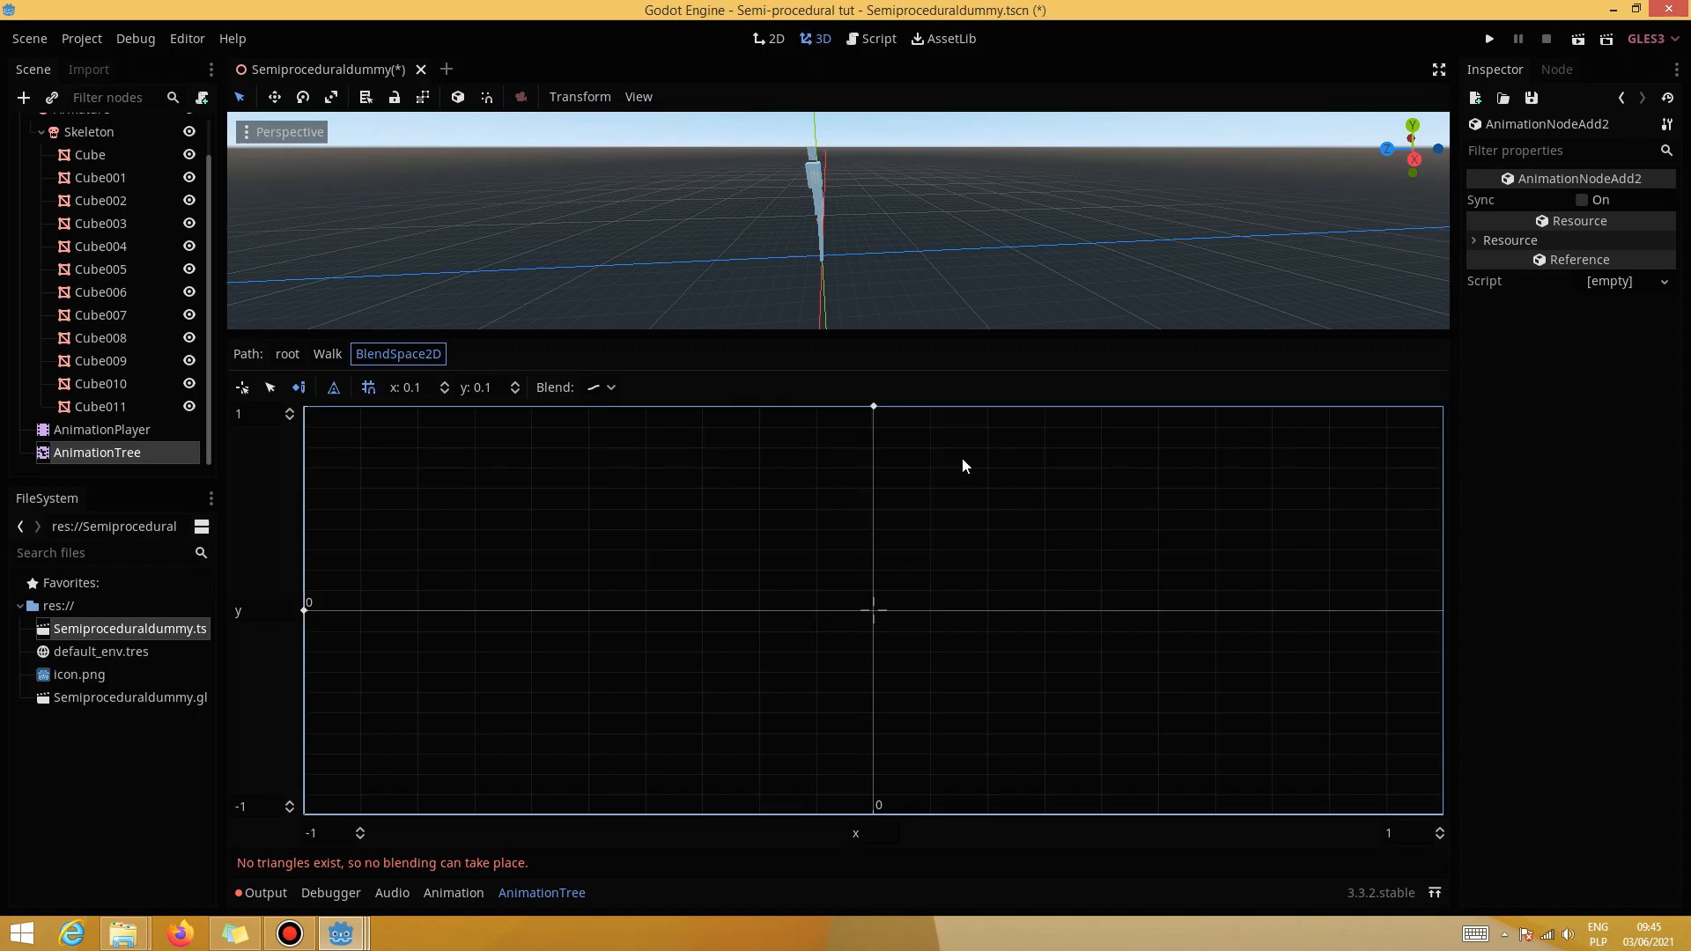
Place the Walk3 animation at x 1, y 0 and the Walk4 animation at x 0, y -1 in the BlendSpace2D
click(1429, 615)
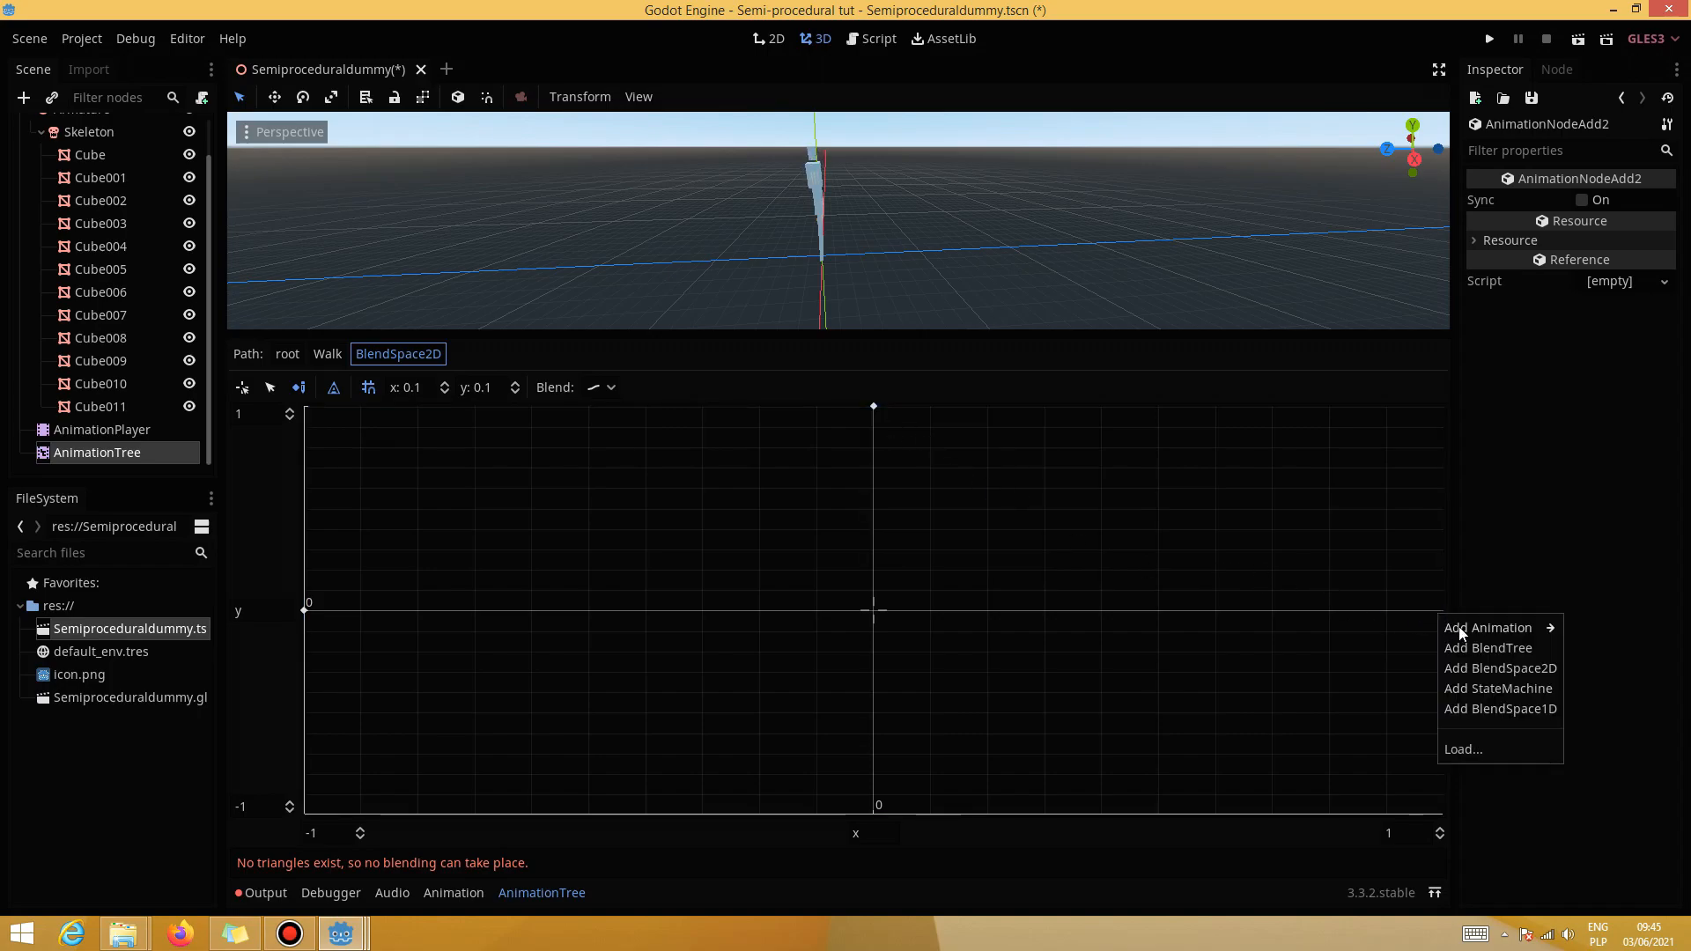
mouse_move(1488, 629)
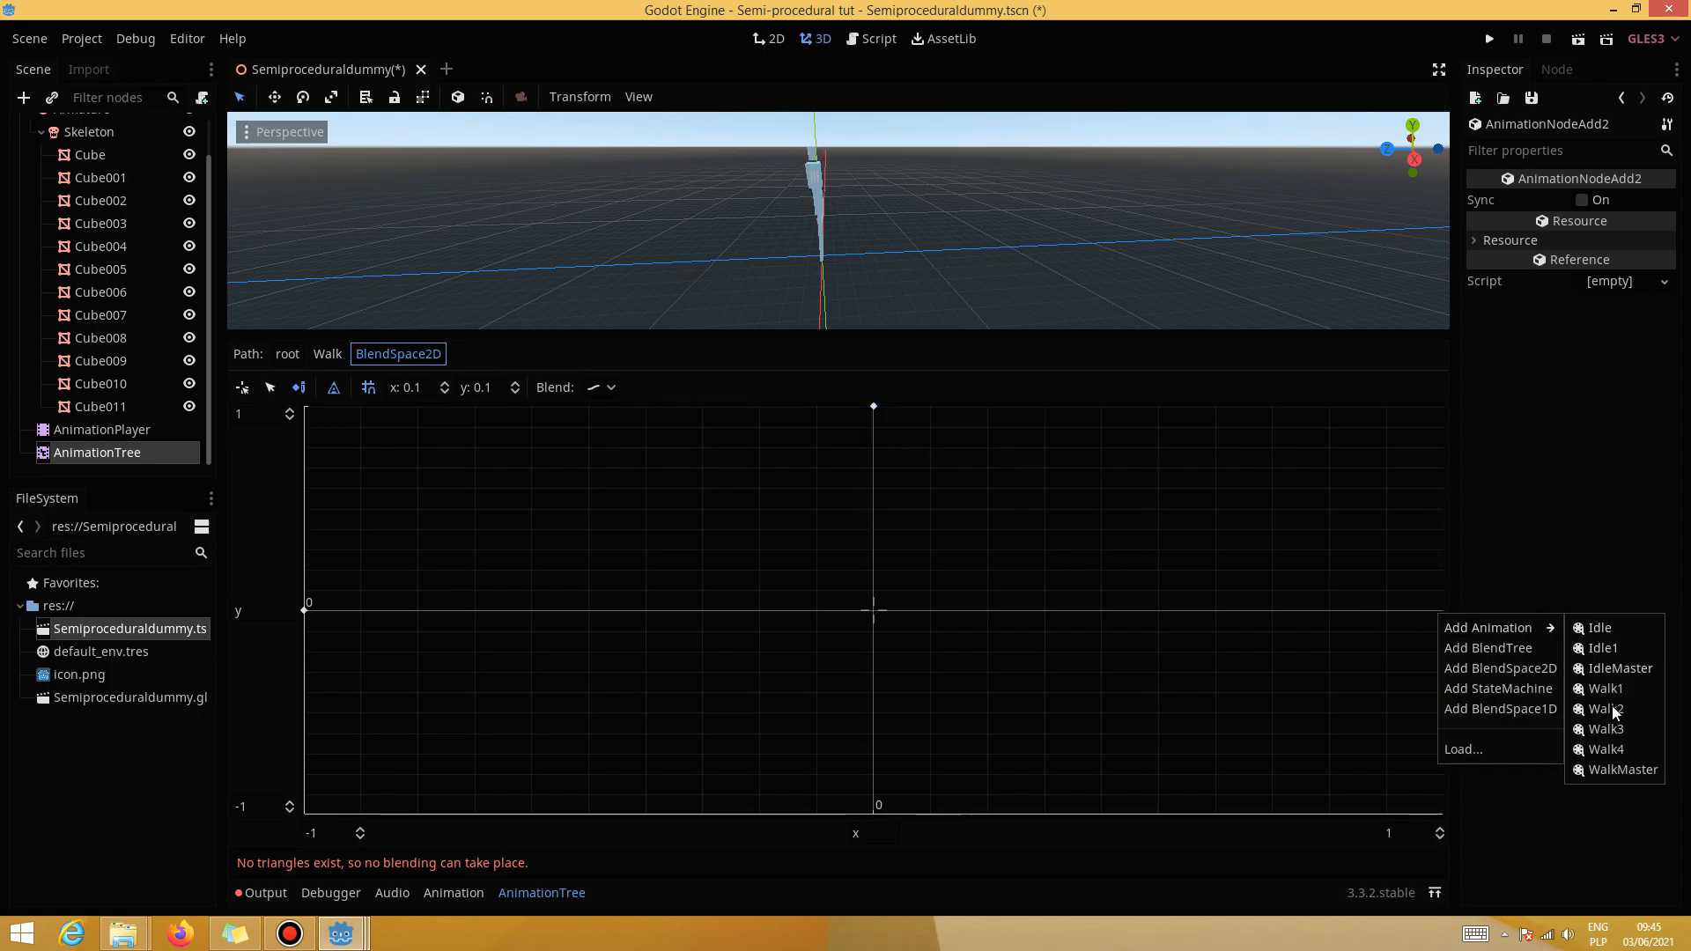
click(1618, 729)
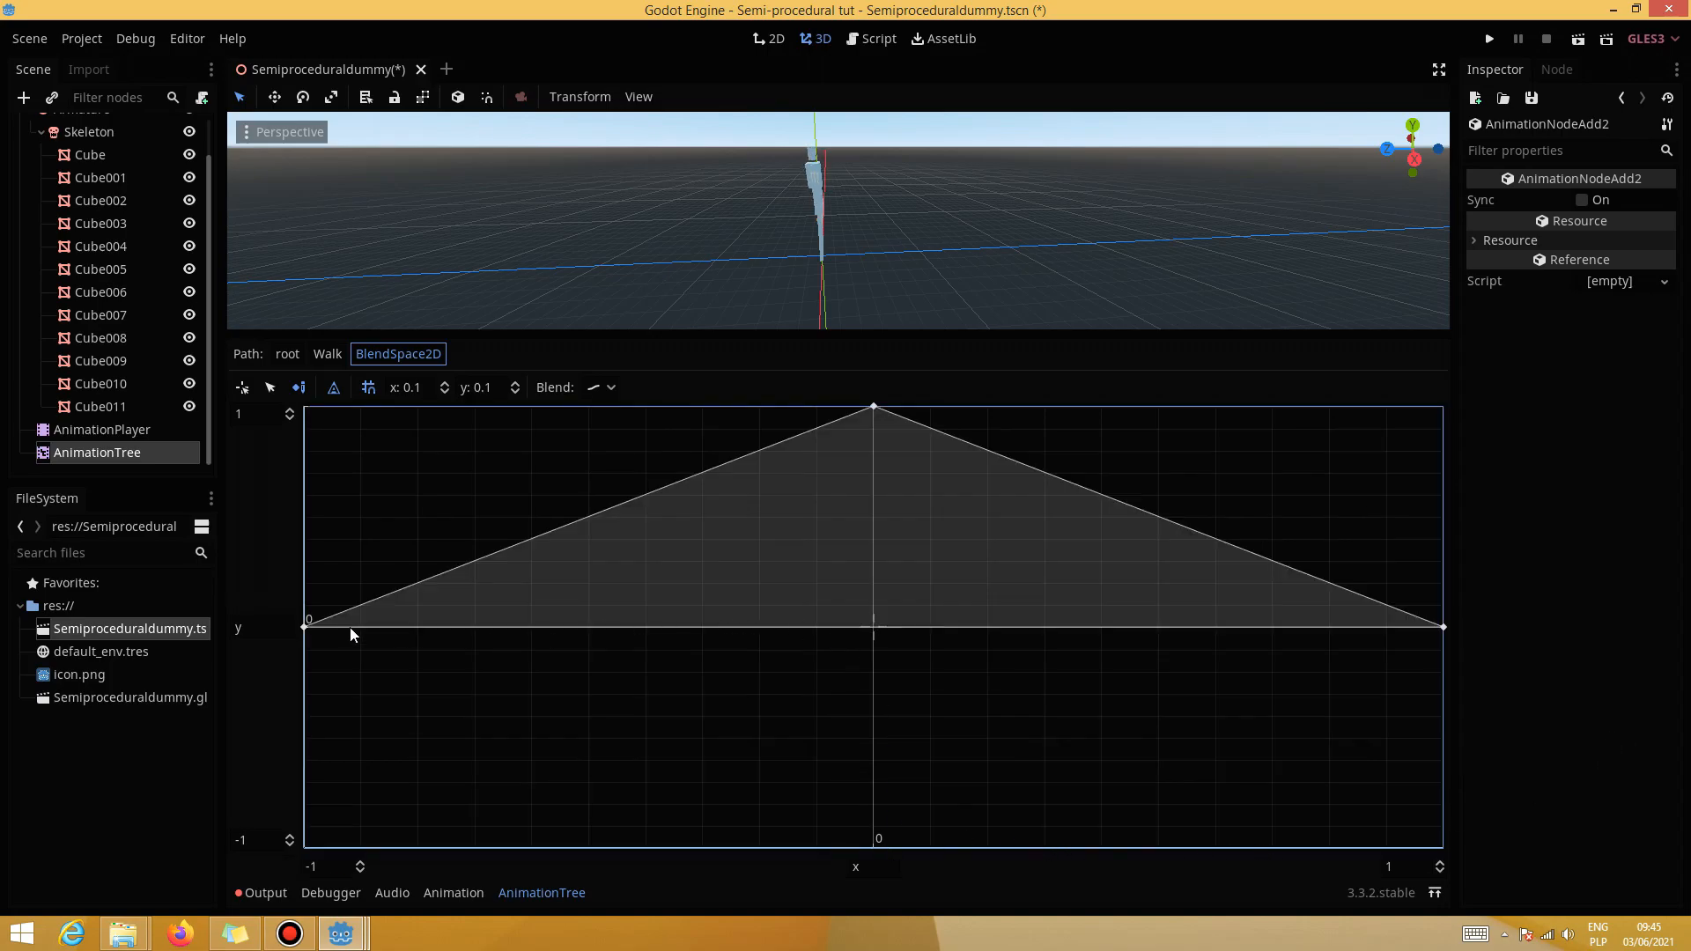
click(872, 843)
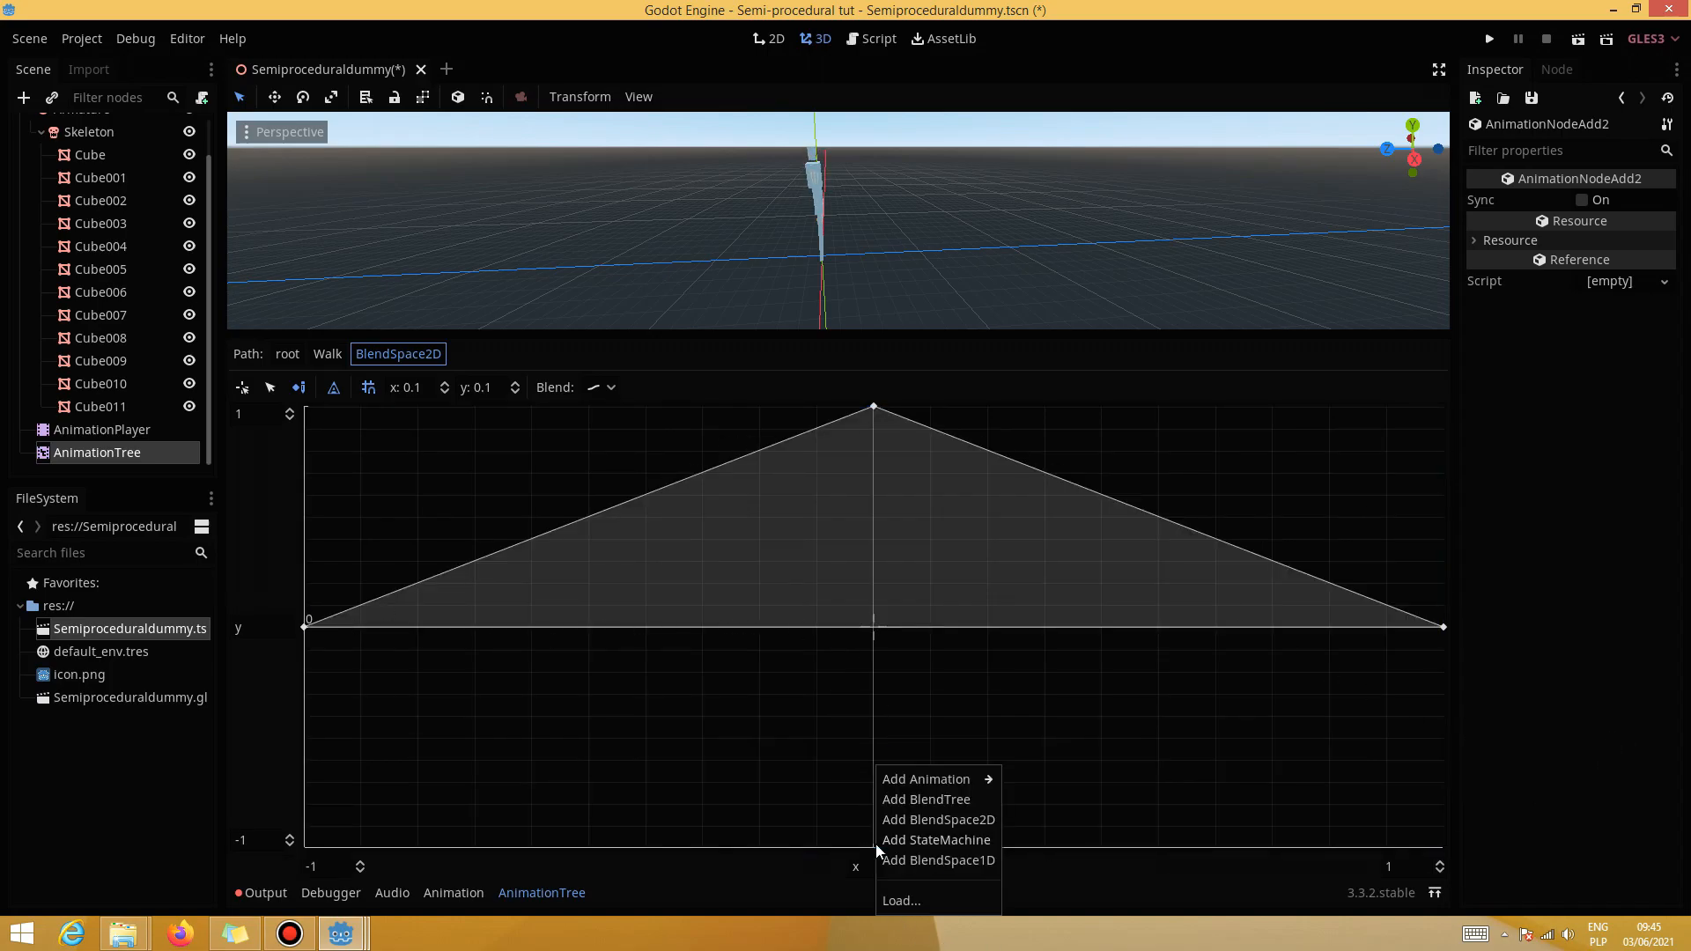
mouse_move(902, 782)
click(1049, 880)
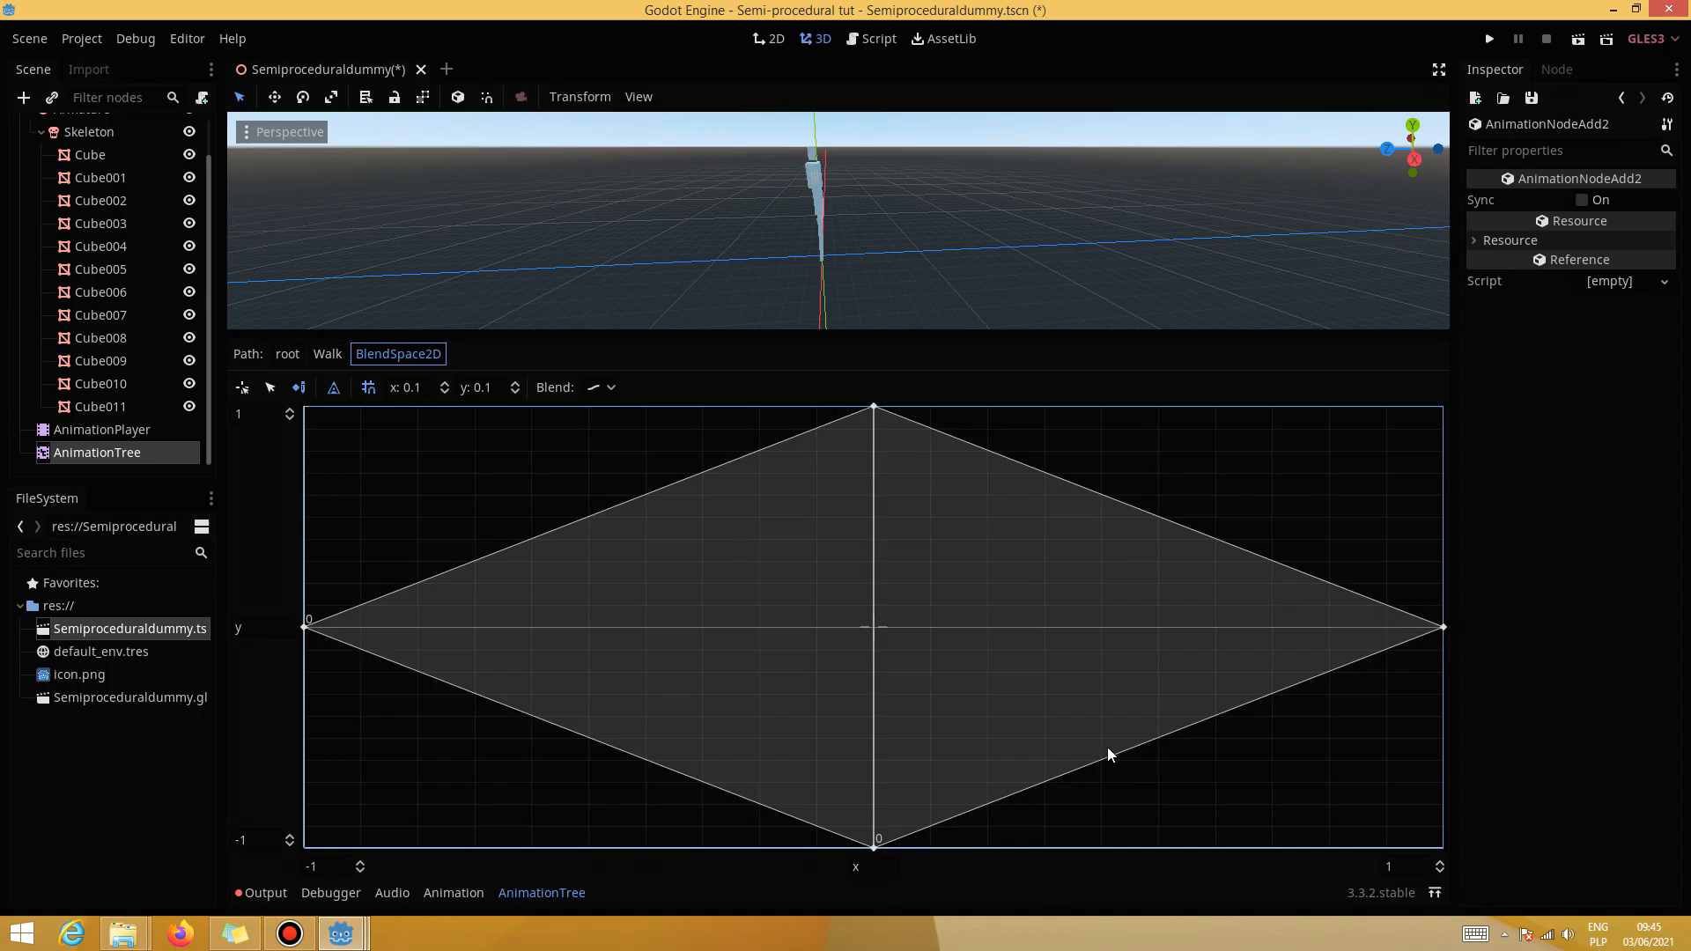
Return to the root of the animation tree and set the WalkMaster animation's length to 2 seconds in the AnimationPlayer
click(327, 354)
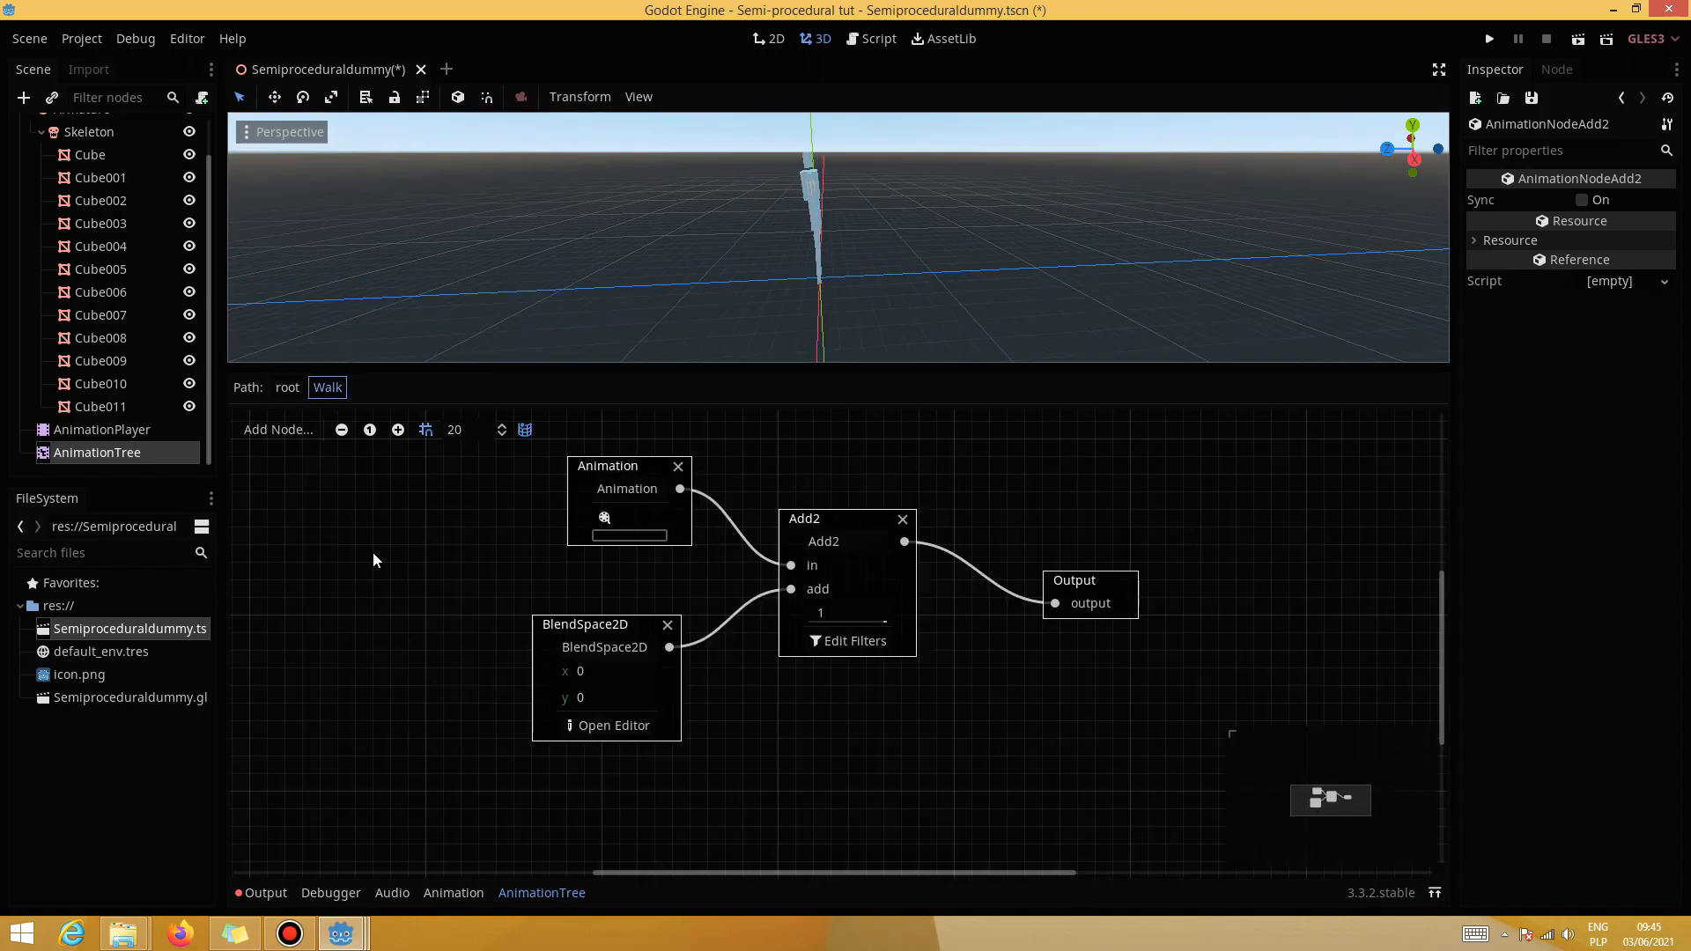
click(286, 389)
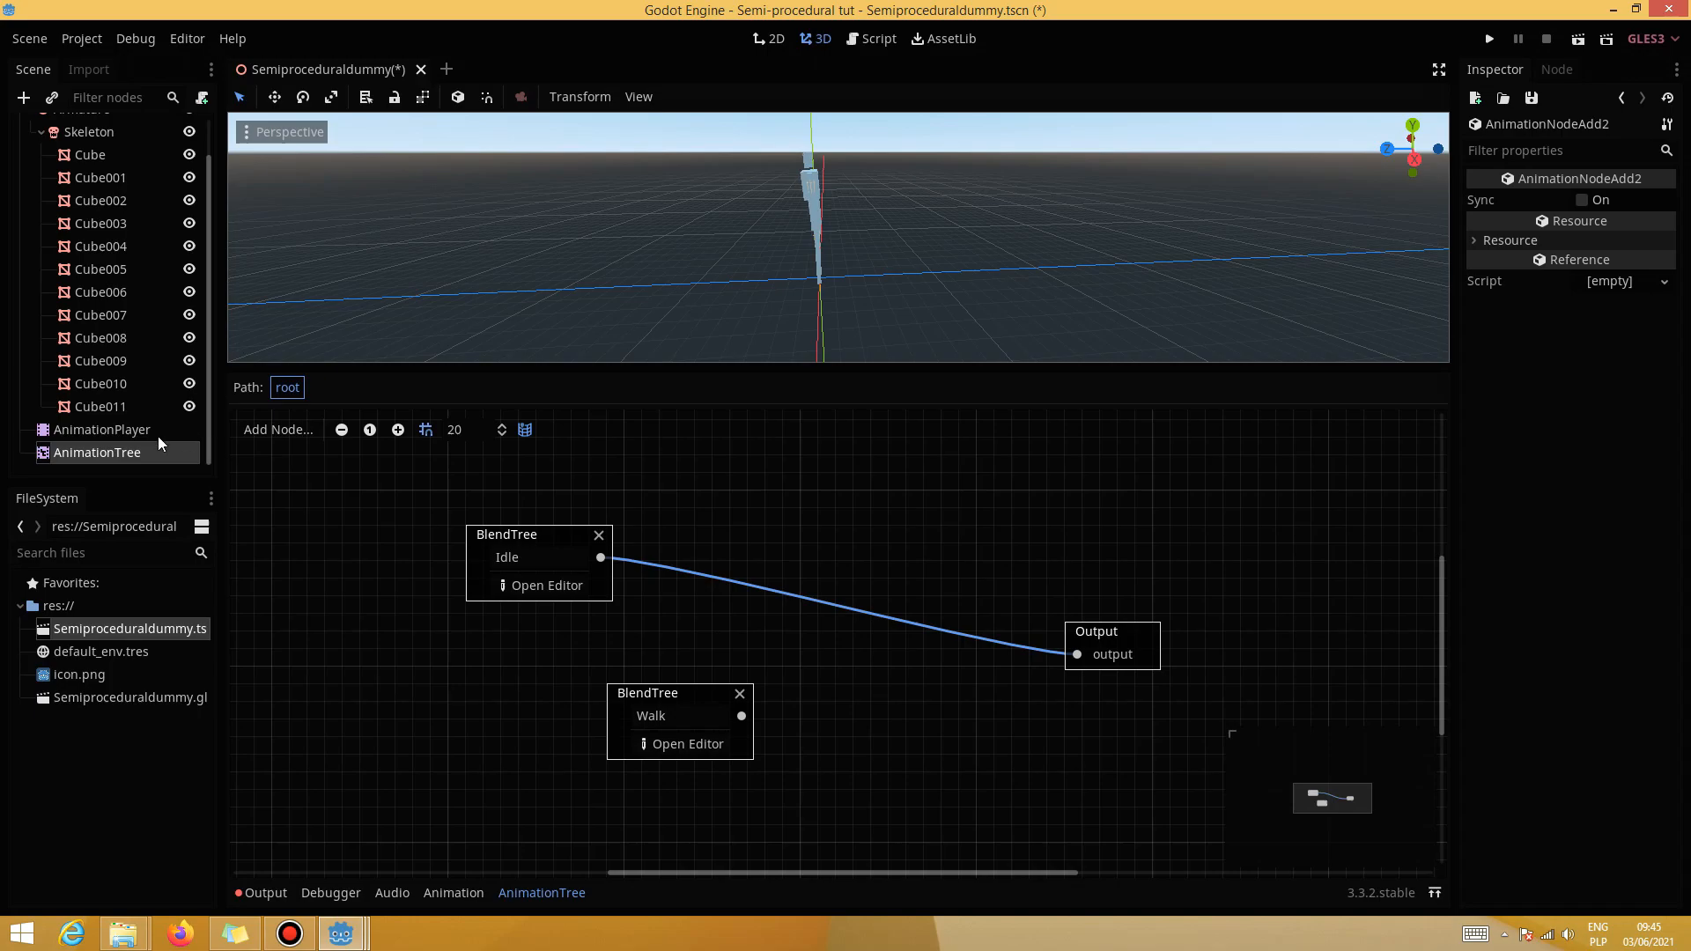
click(76, 430)
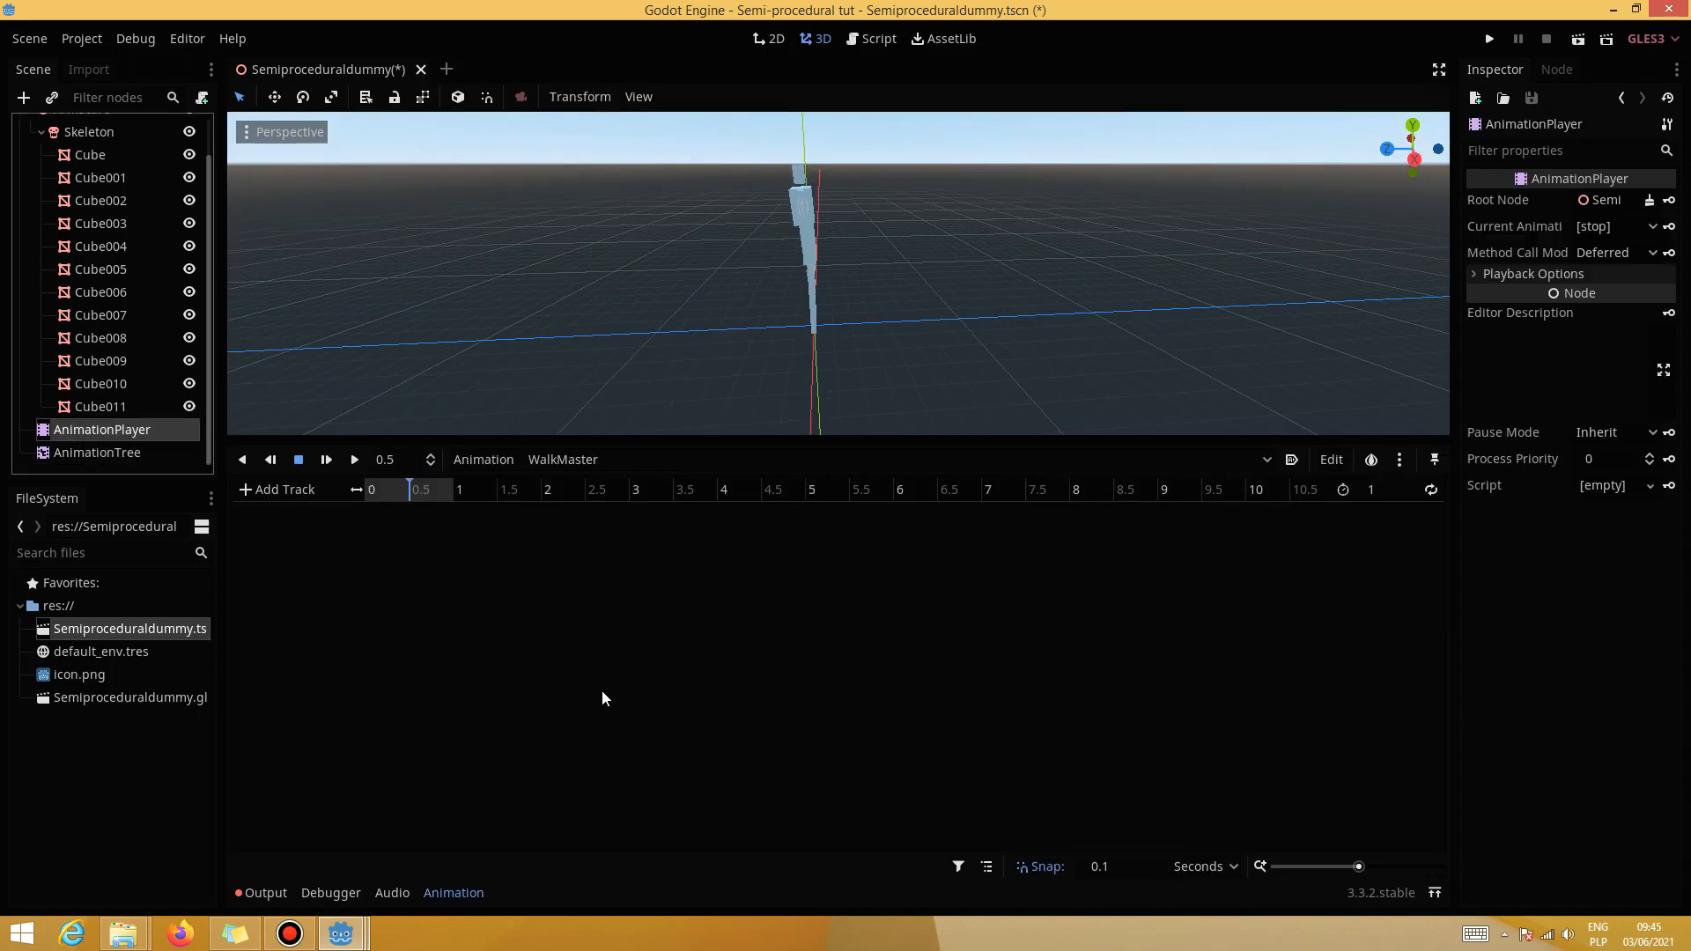
click(1391, 490)
text(2)
key(Return)
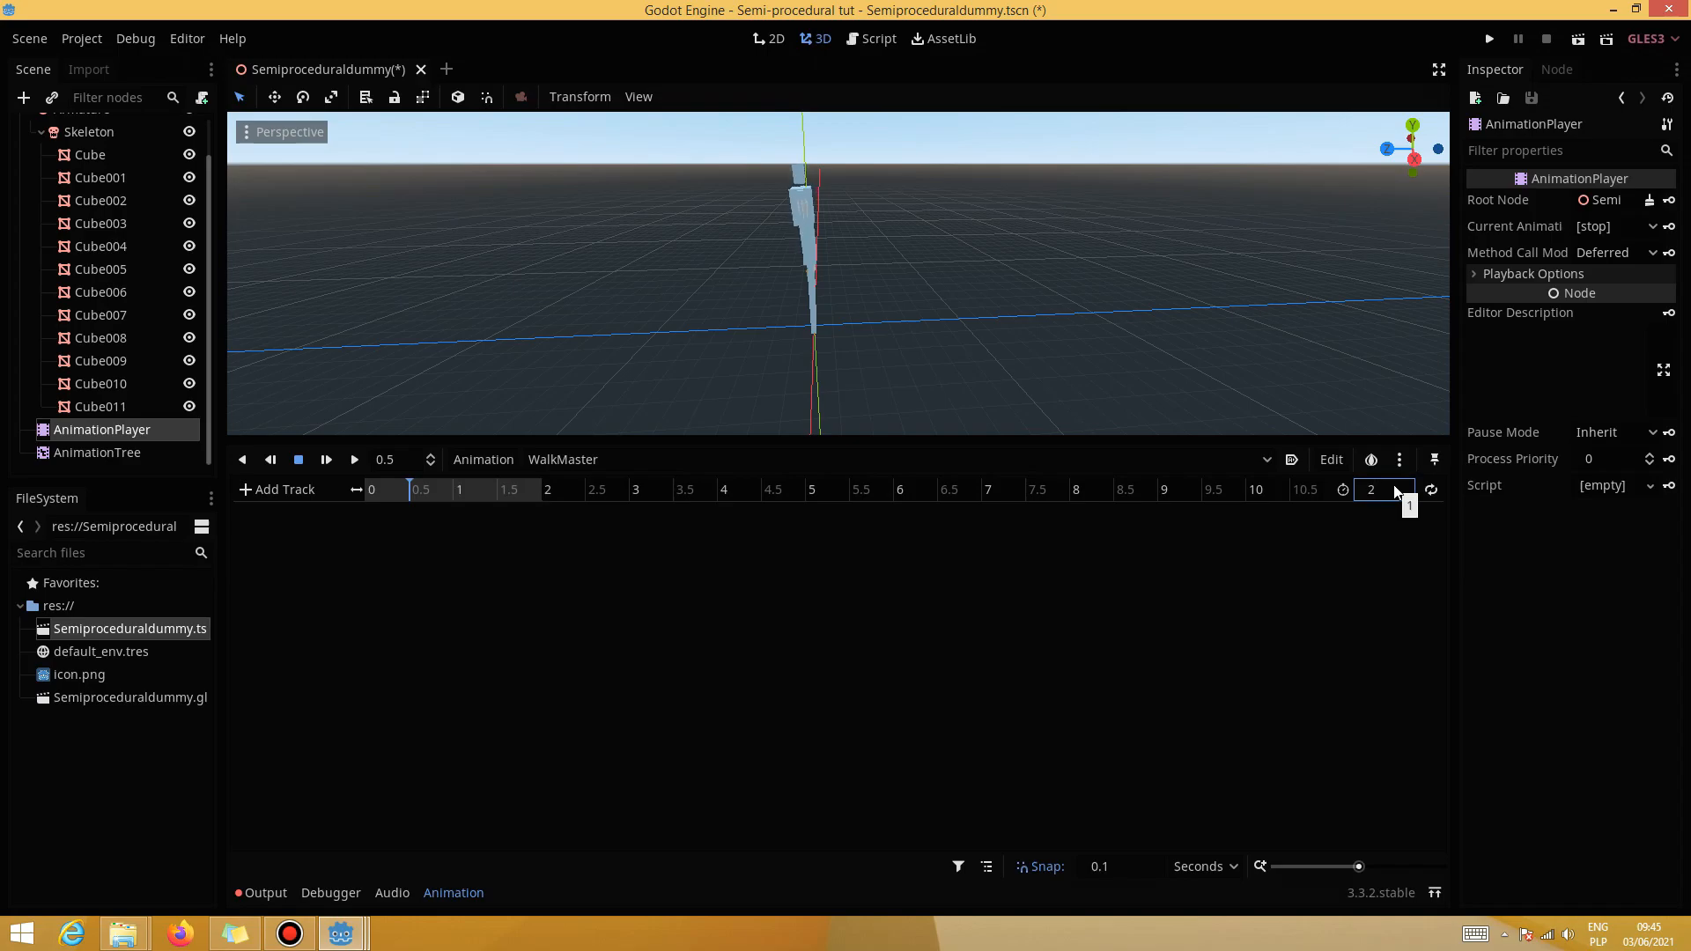
With the playhead at 0, add a property track for the AnimationTree's parameters/Walk/BlendSpace2D/blend_position to WalkMaster
drag(410, 497, 271, 494)
click(259, 493)
click(278, 507)
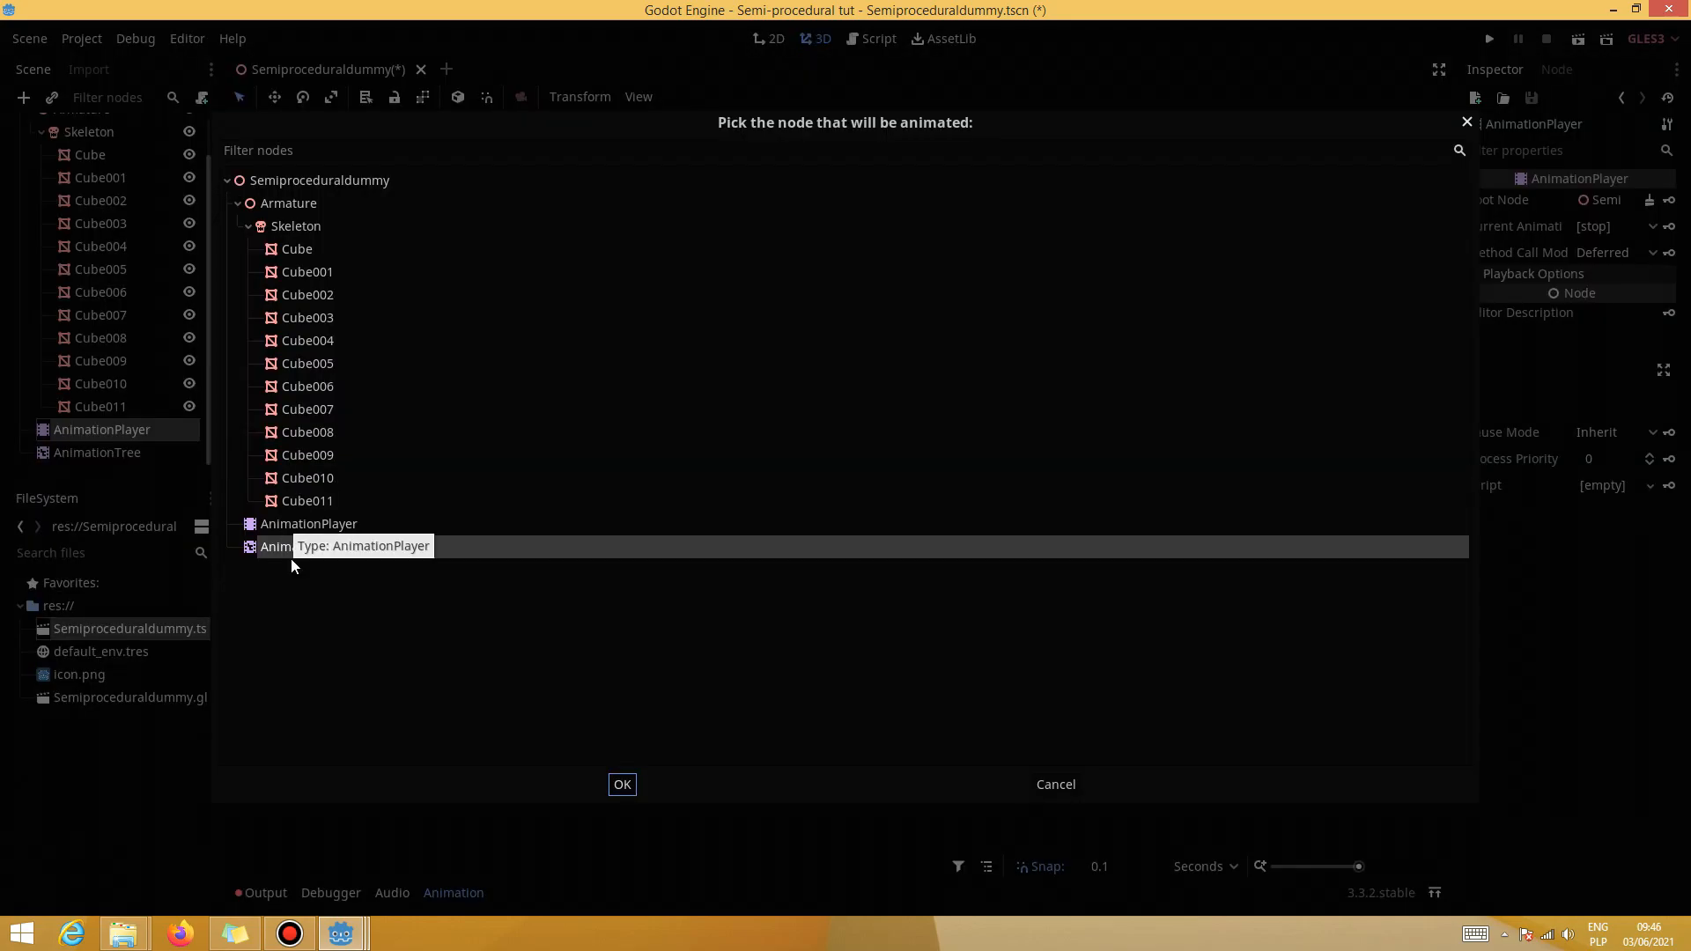
click(623, 785)
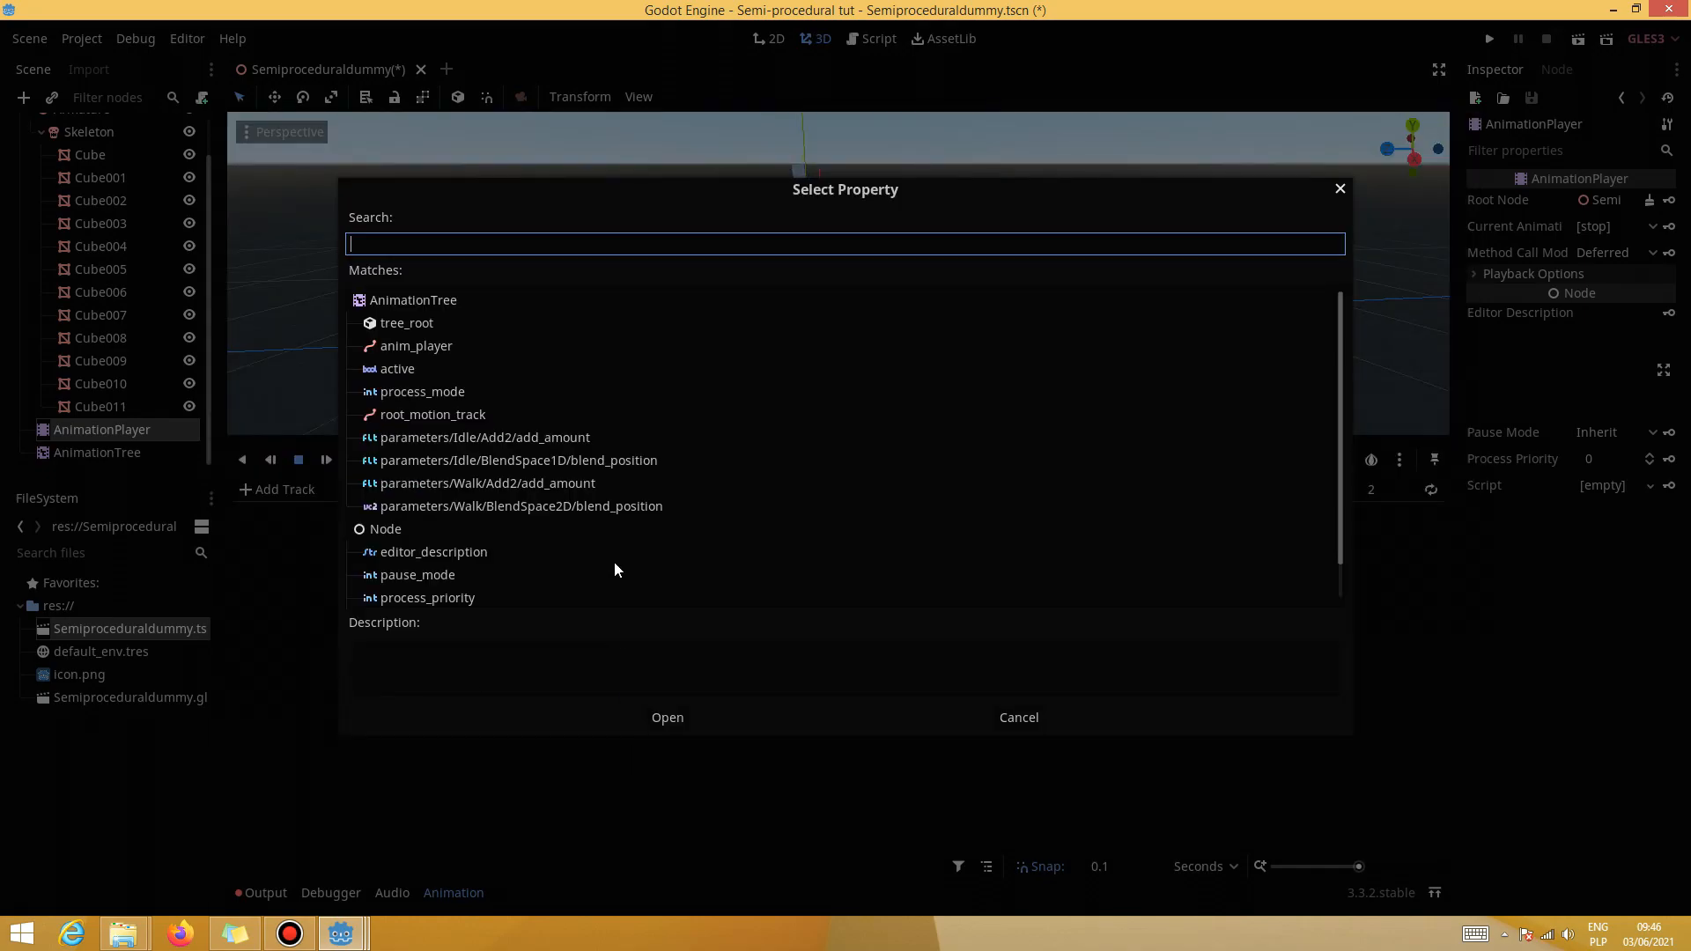
click(432, 507)
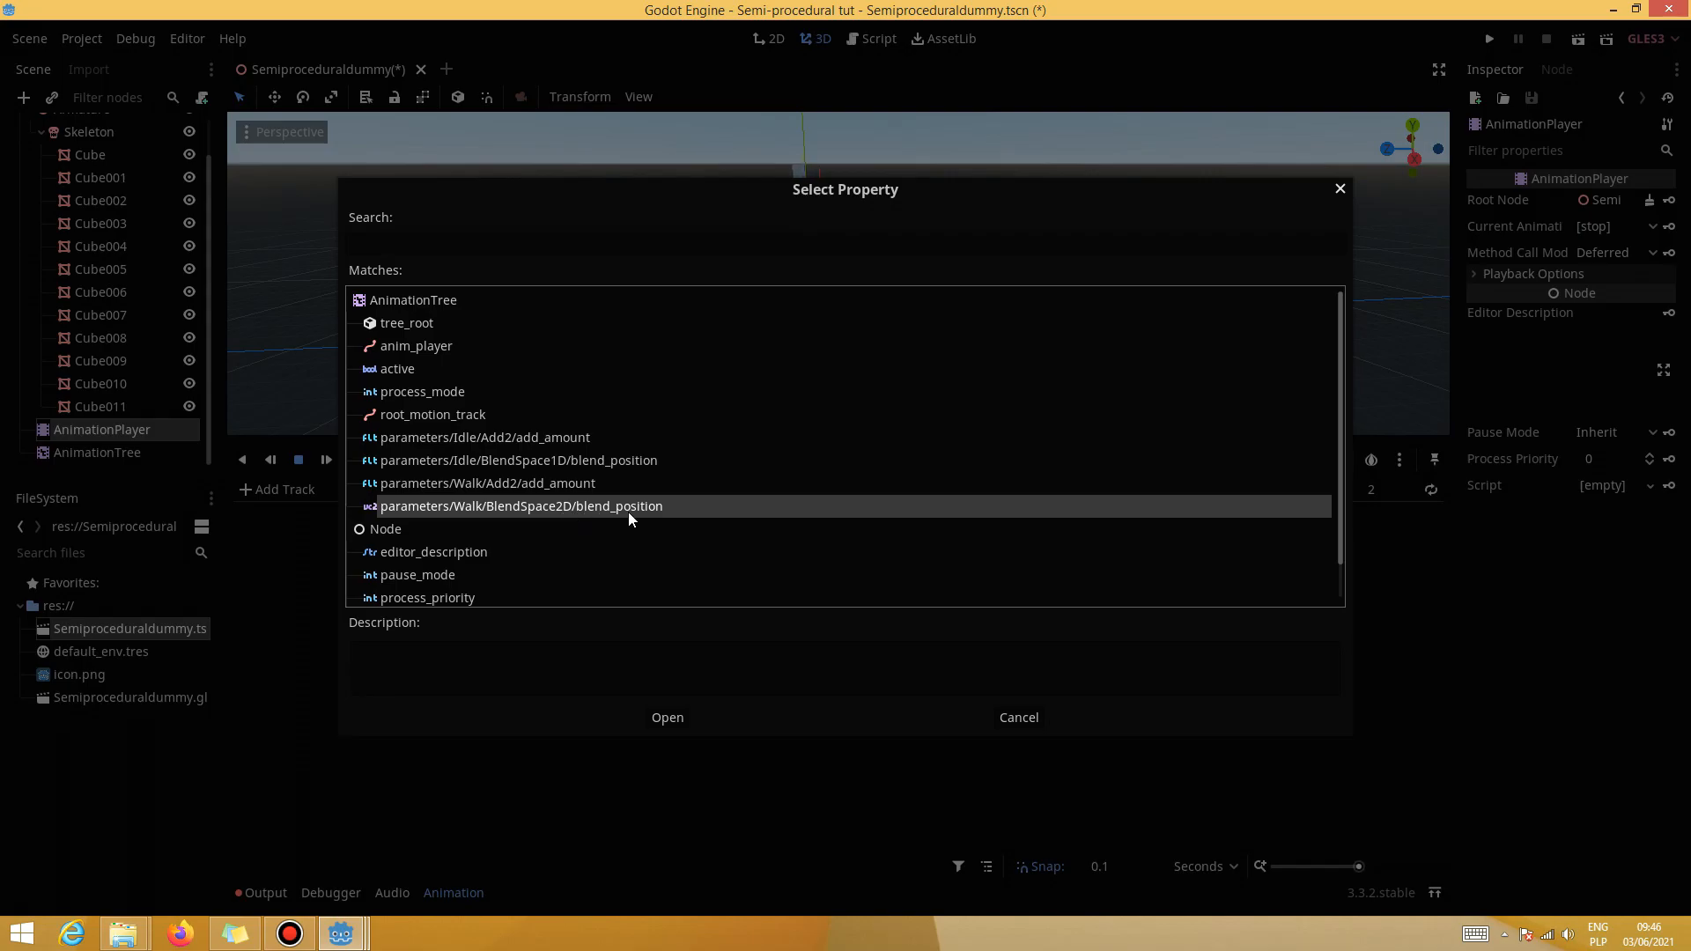
click(673, 719)
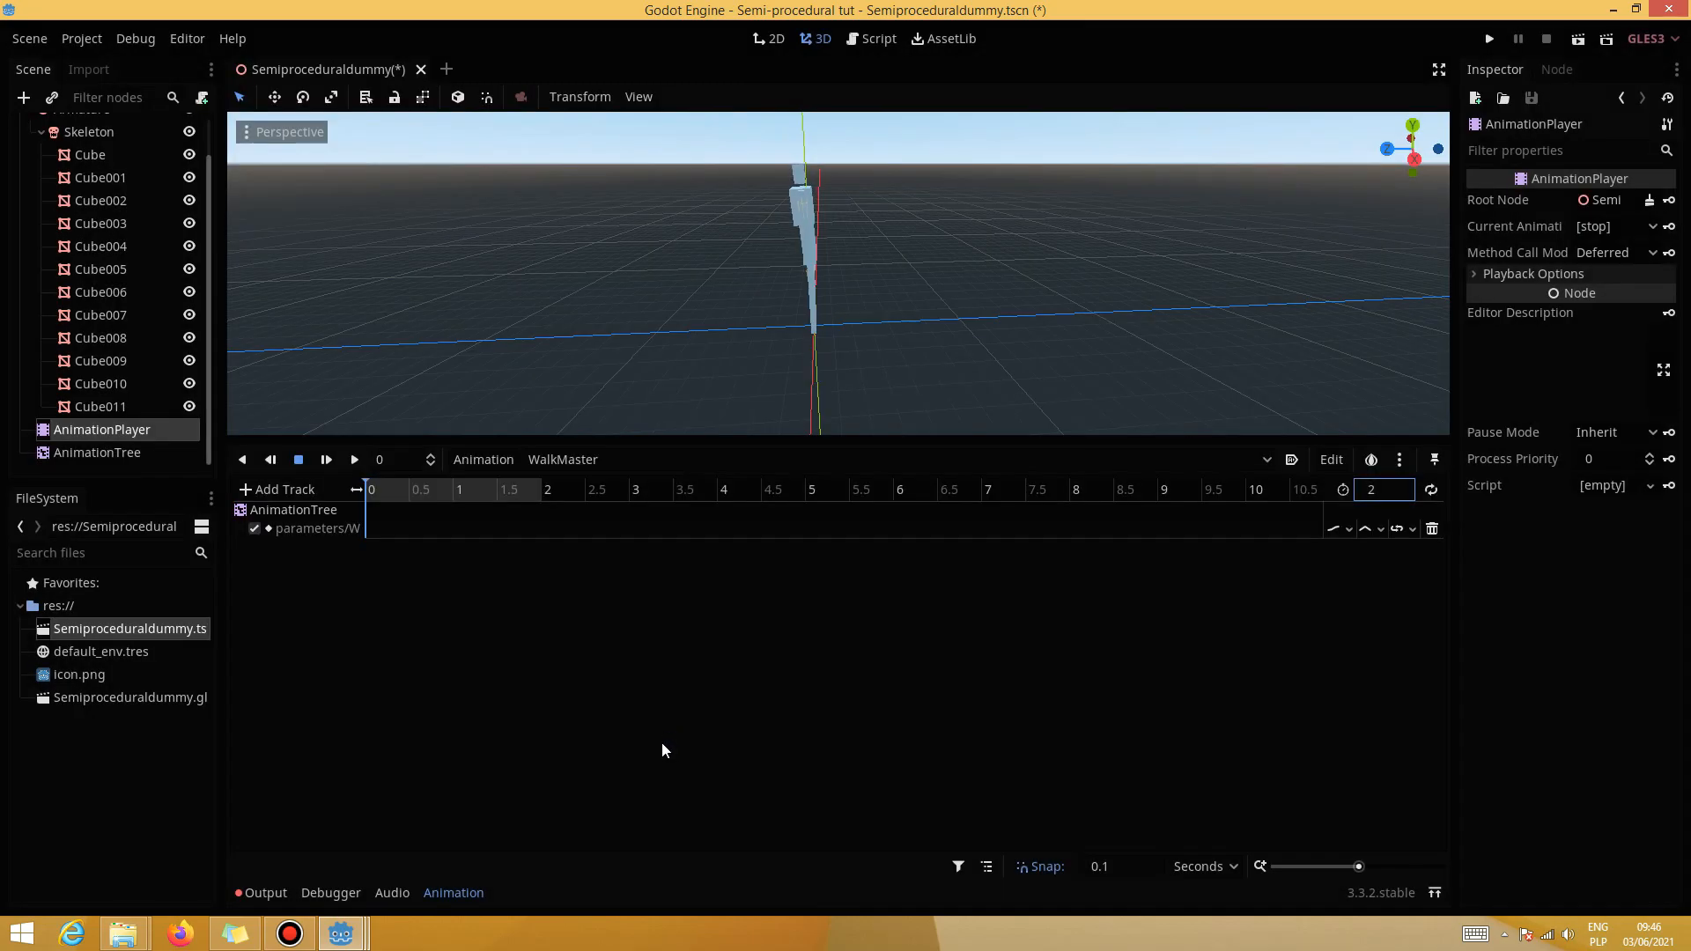
Insert blend position keys on the WalkMaster track at 0, 0.5, 1 and about 1.5 seconds
click(403, 547)
click(365, 528)
click(411, 495)
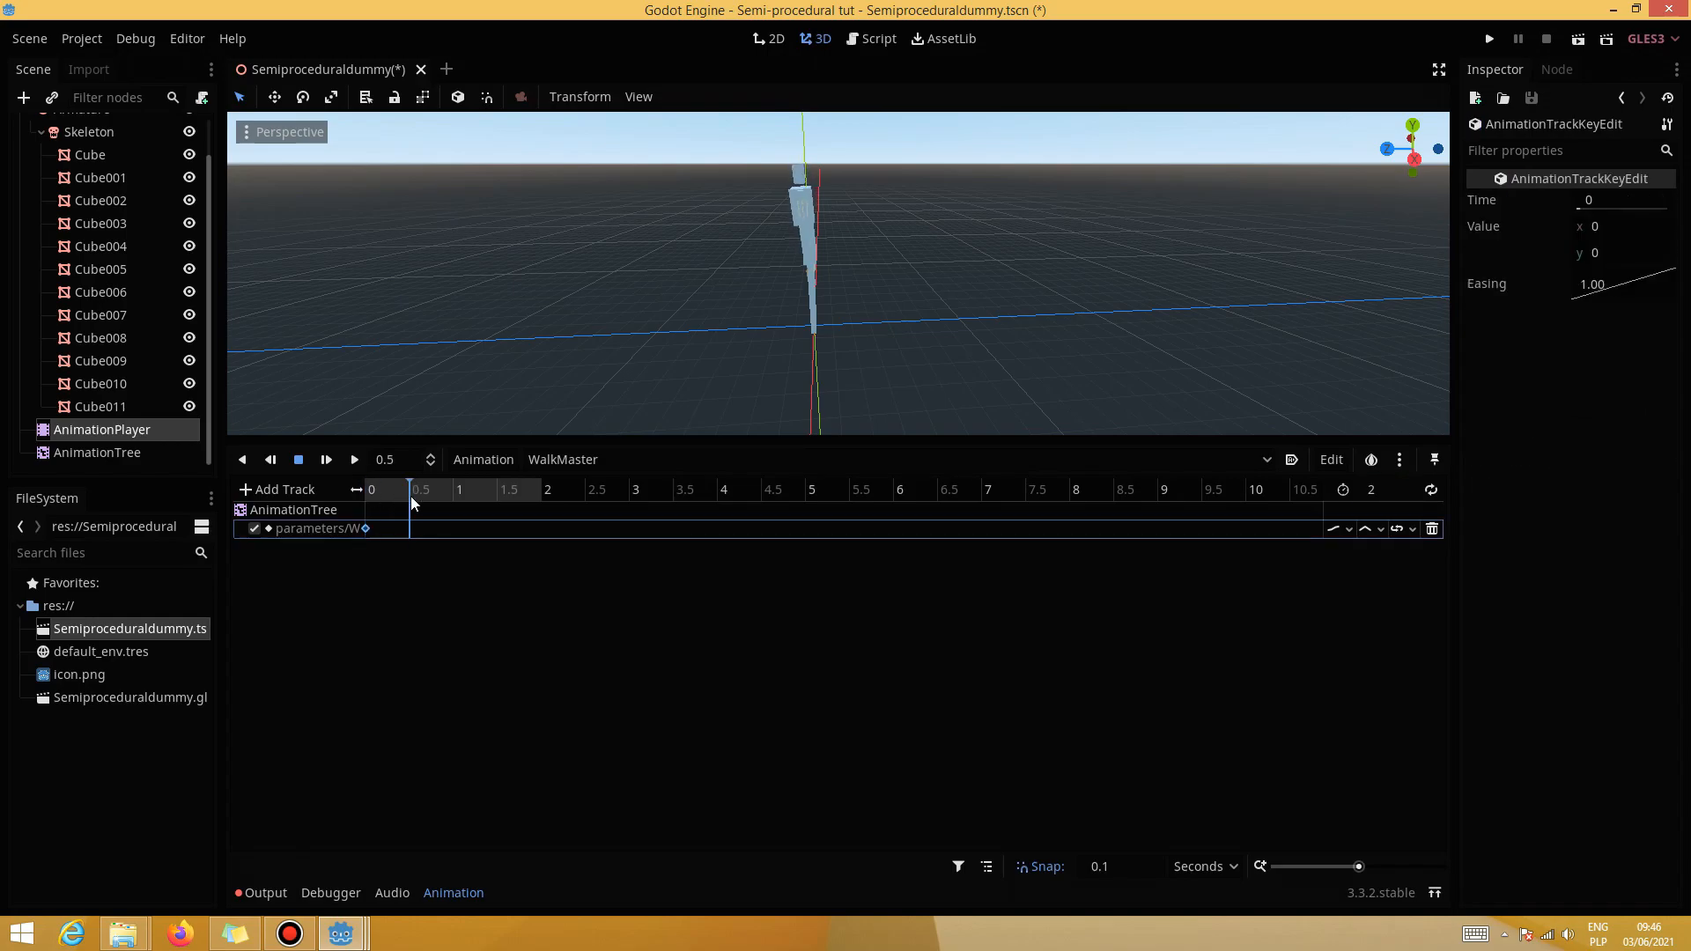
right_click(412, 528)
click(440, 536)
click(451, 498)
right_click(456, 546)
click(471, 553)
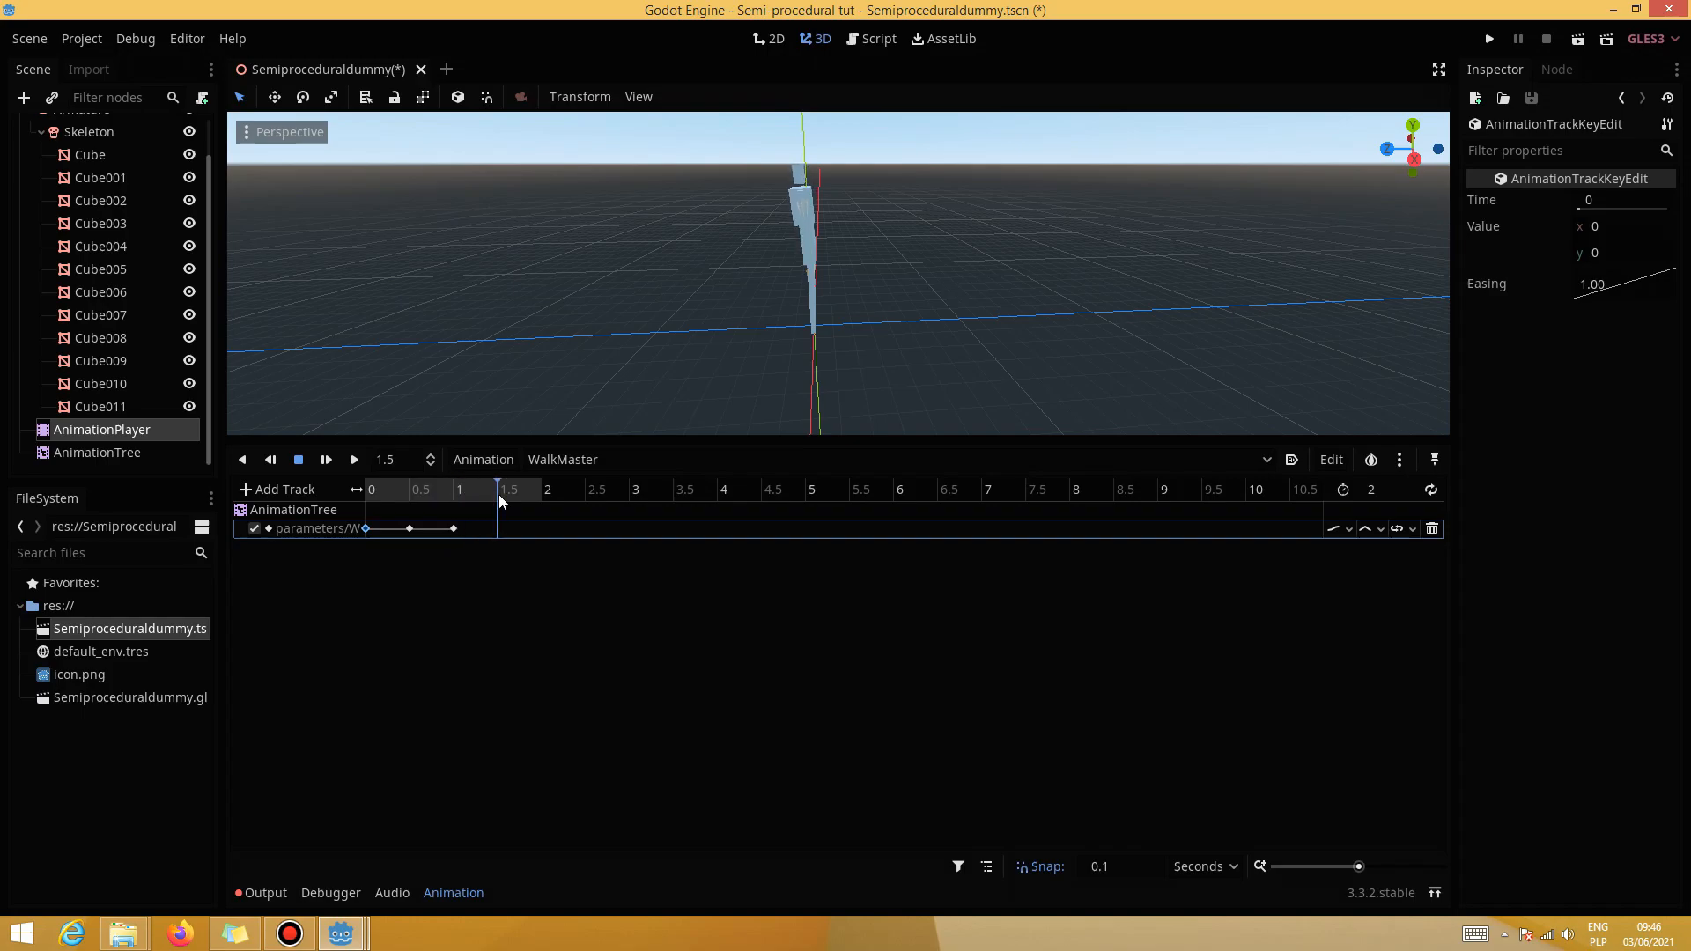
right_click(504, 526)
click(532, 541)
Set the blend position of the key at 0 seconds to x 0, y 1
click(1609, 226)
text(-1)
key(Return)
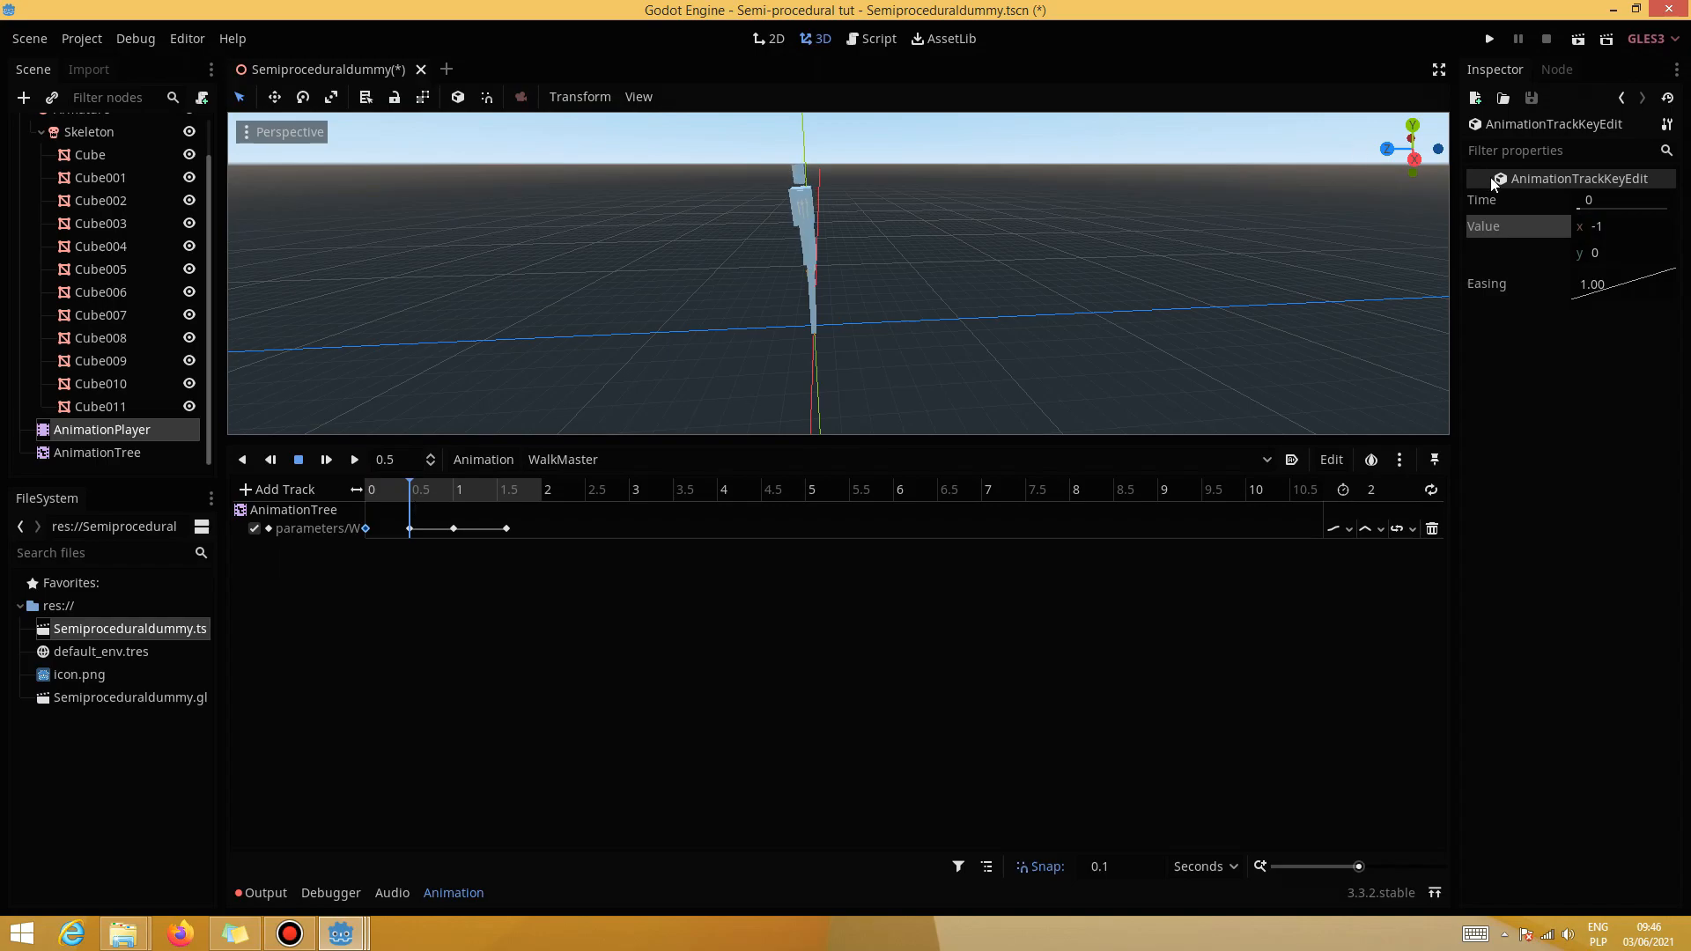
click(1603, 252)
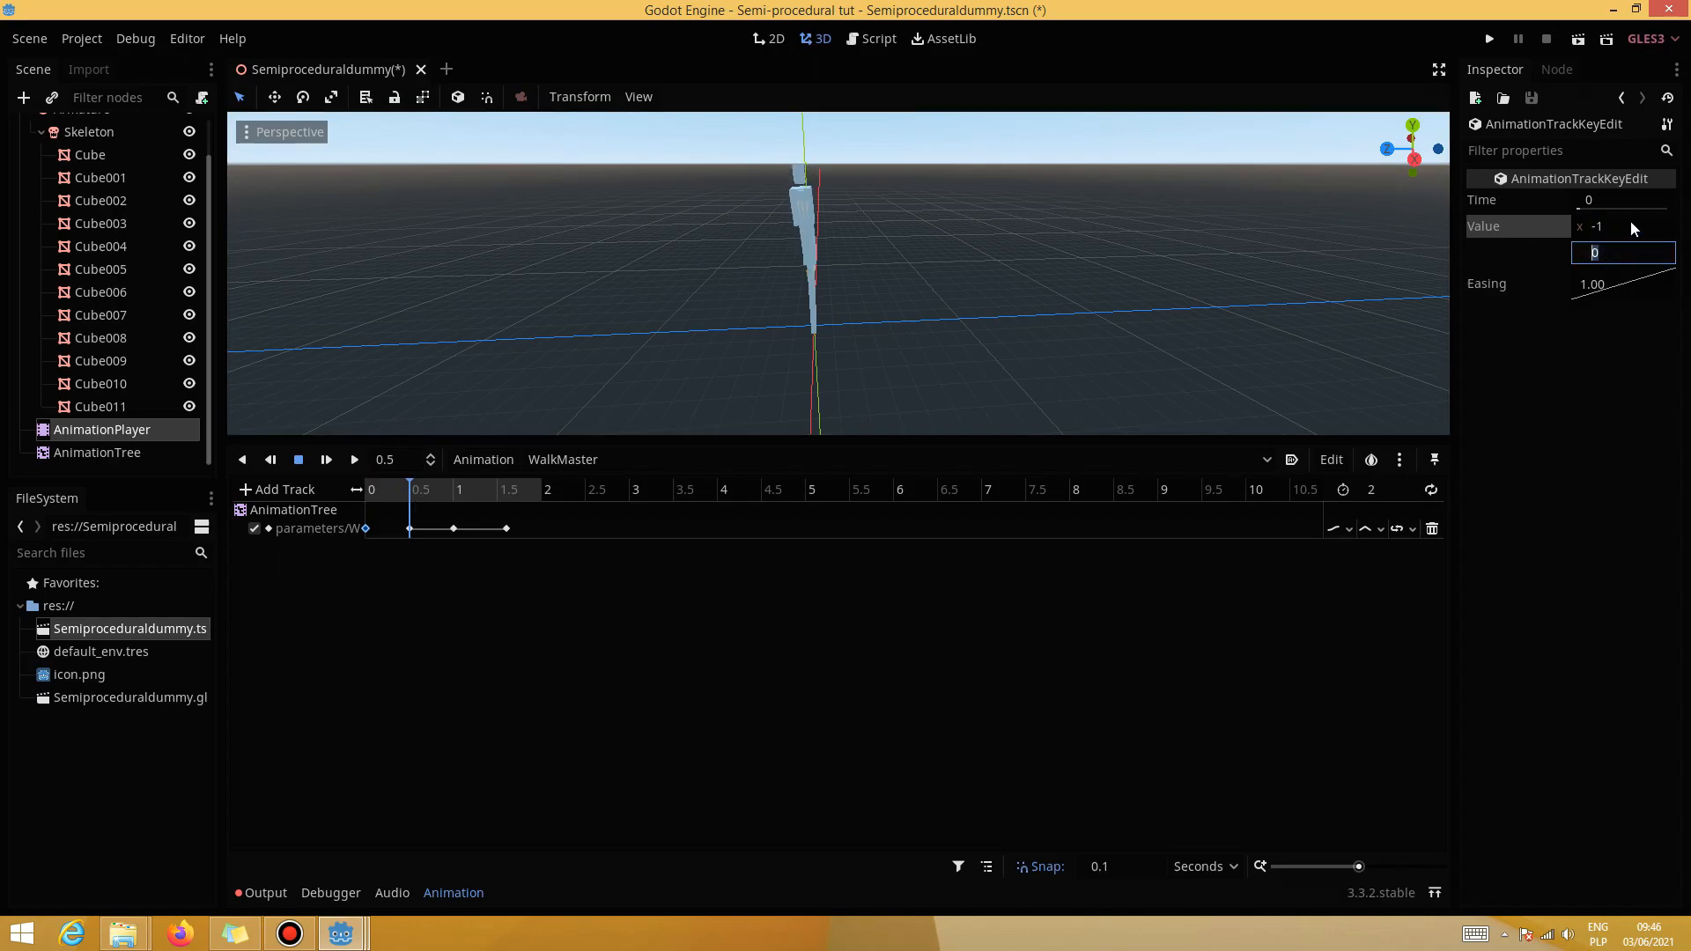
text(0)
key(Return)
Enter x 1 and y -1 for the key at 1 second, and move the last key to 1.5 seconds
click(453, 493)
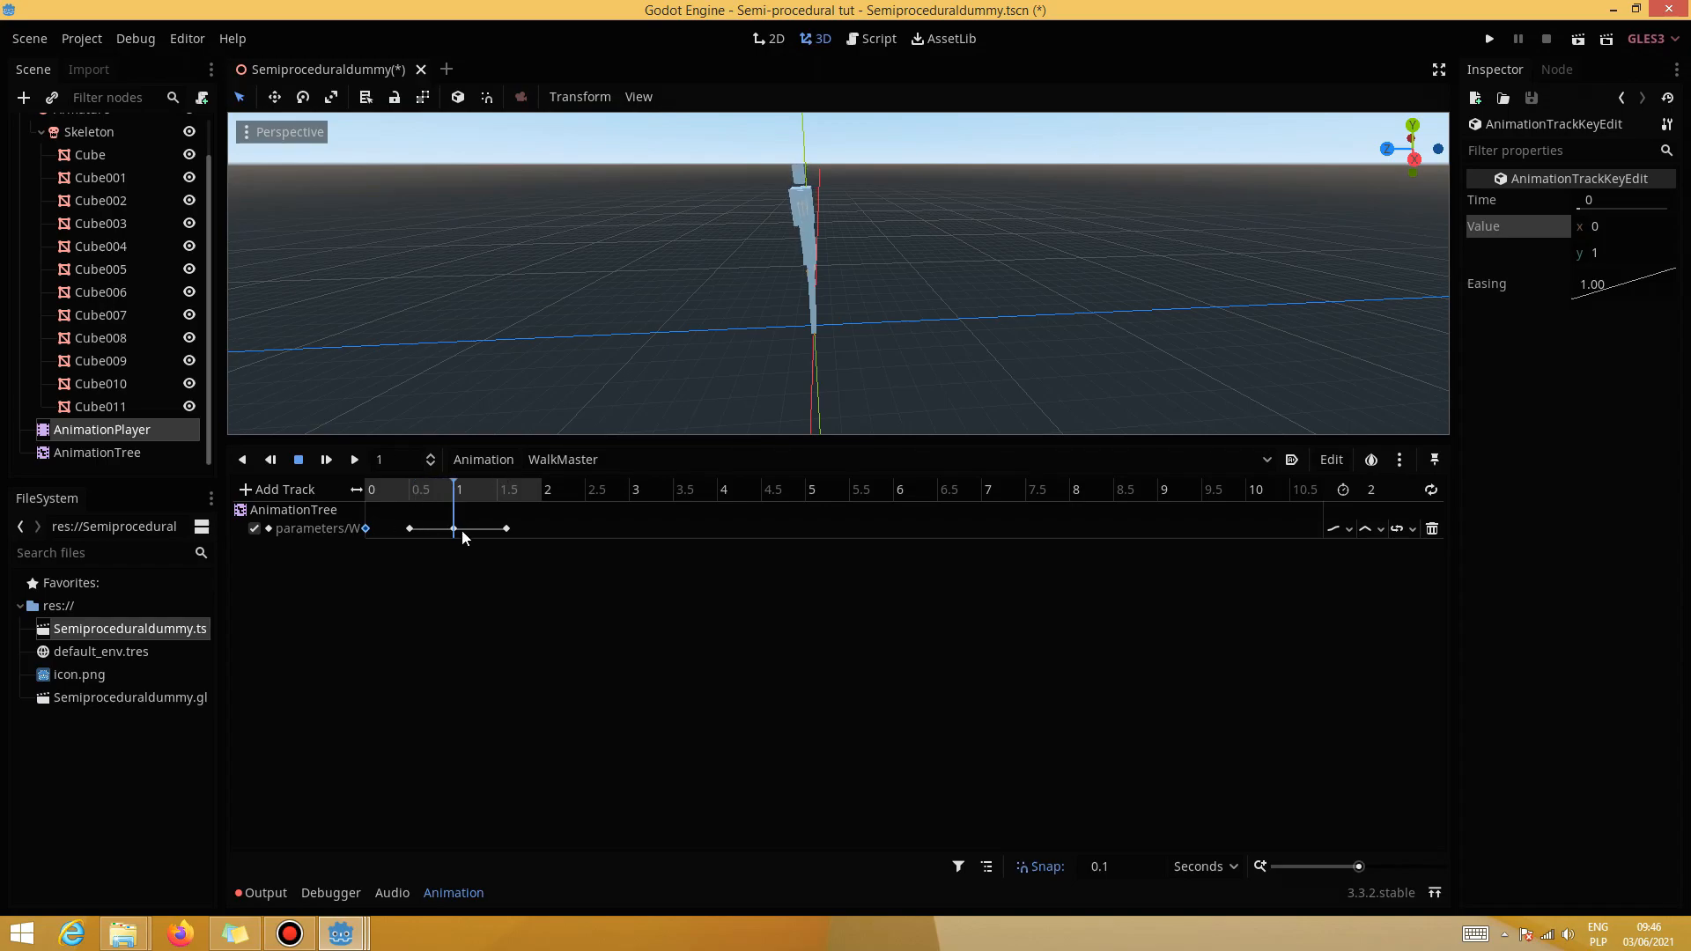
click(454, 528)
click(1630, 231)
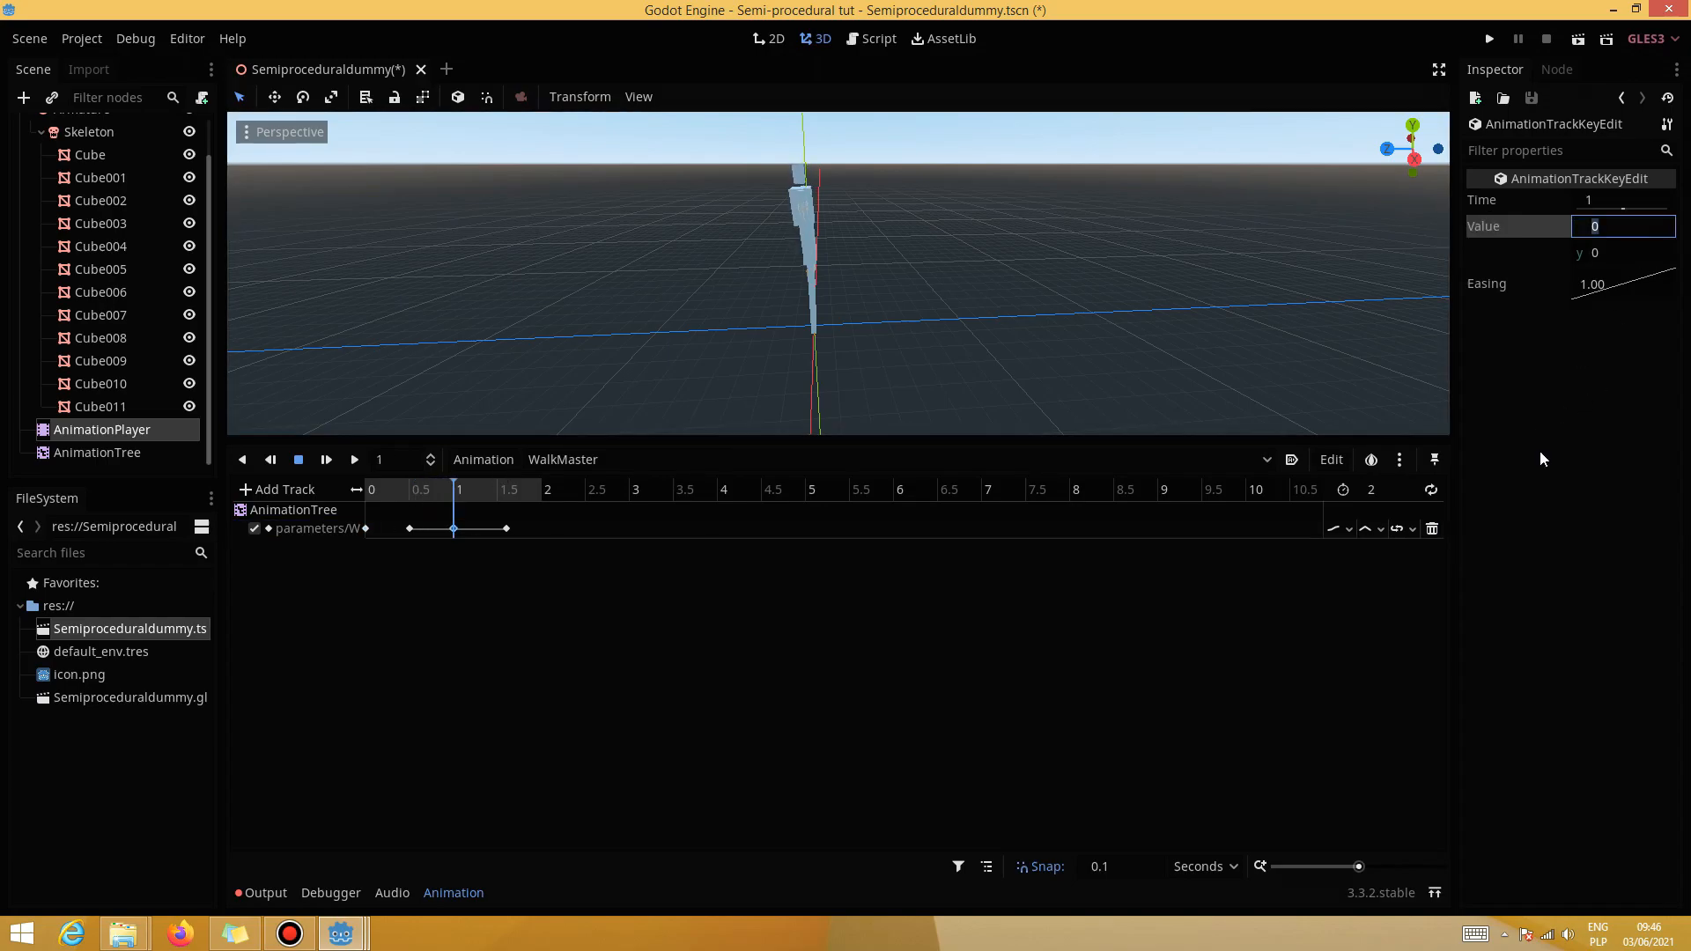
text(1)
key(Tab)
click(506, 495)
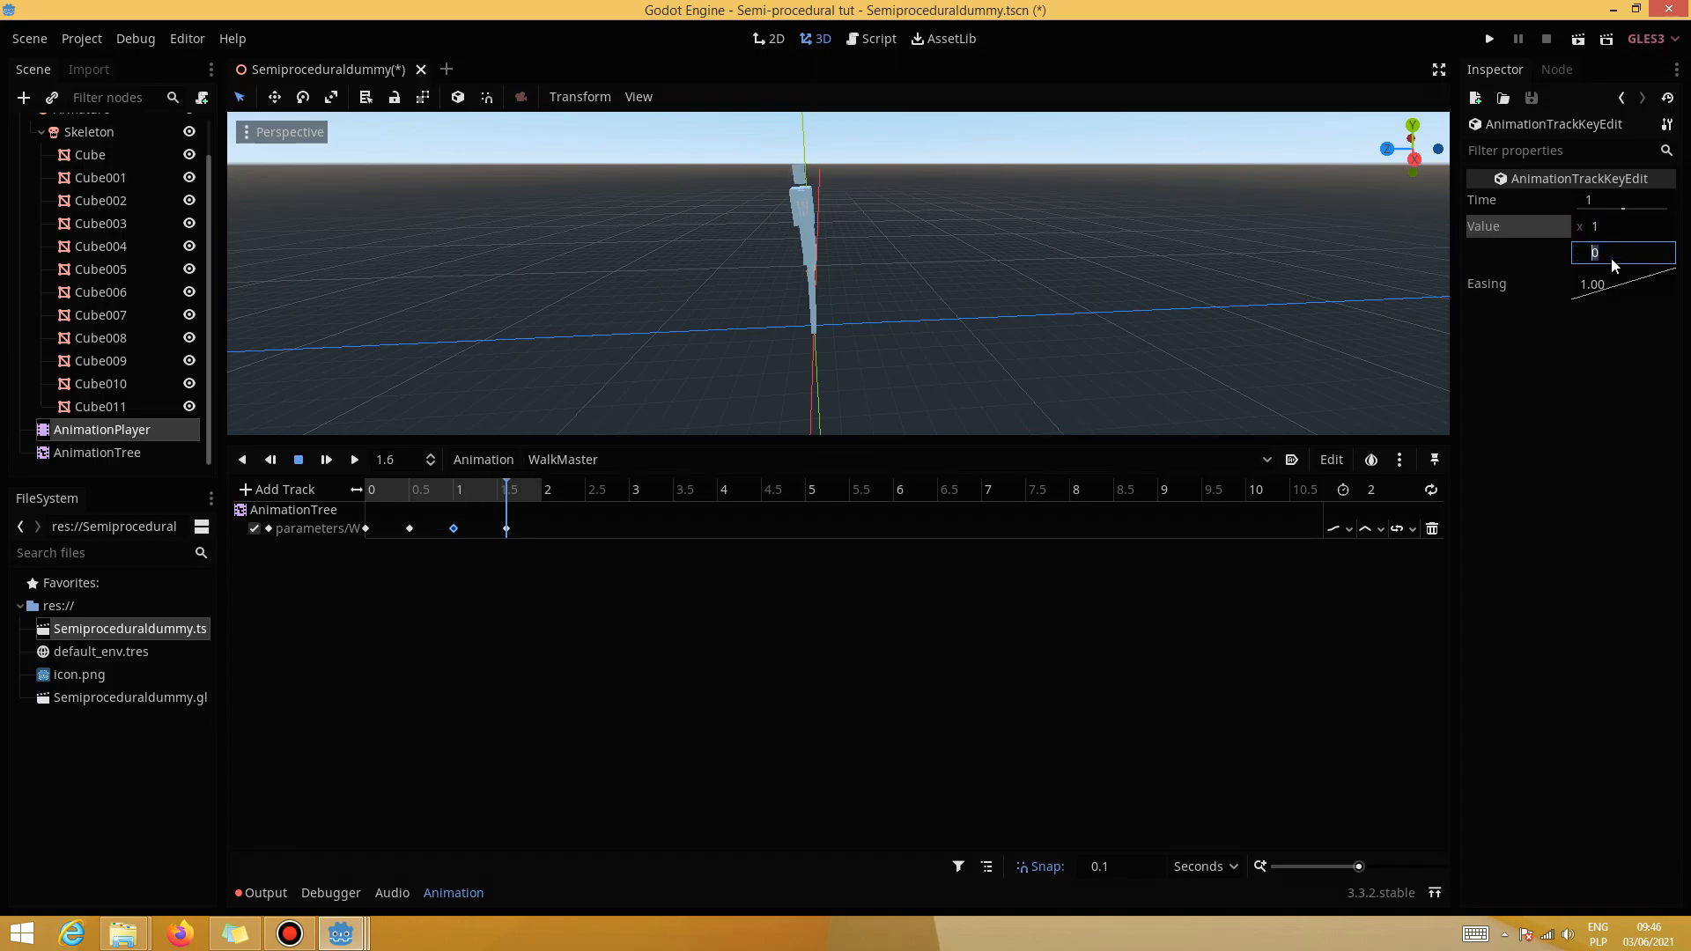
text(-1)
key(shift+Tab)
click(507, 532)
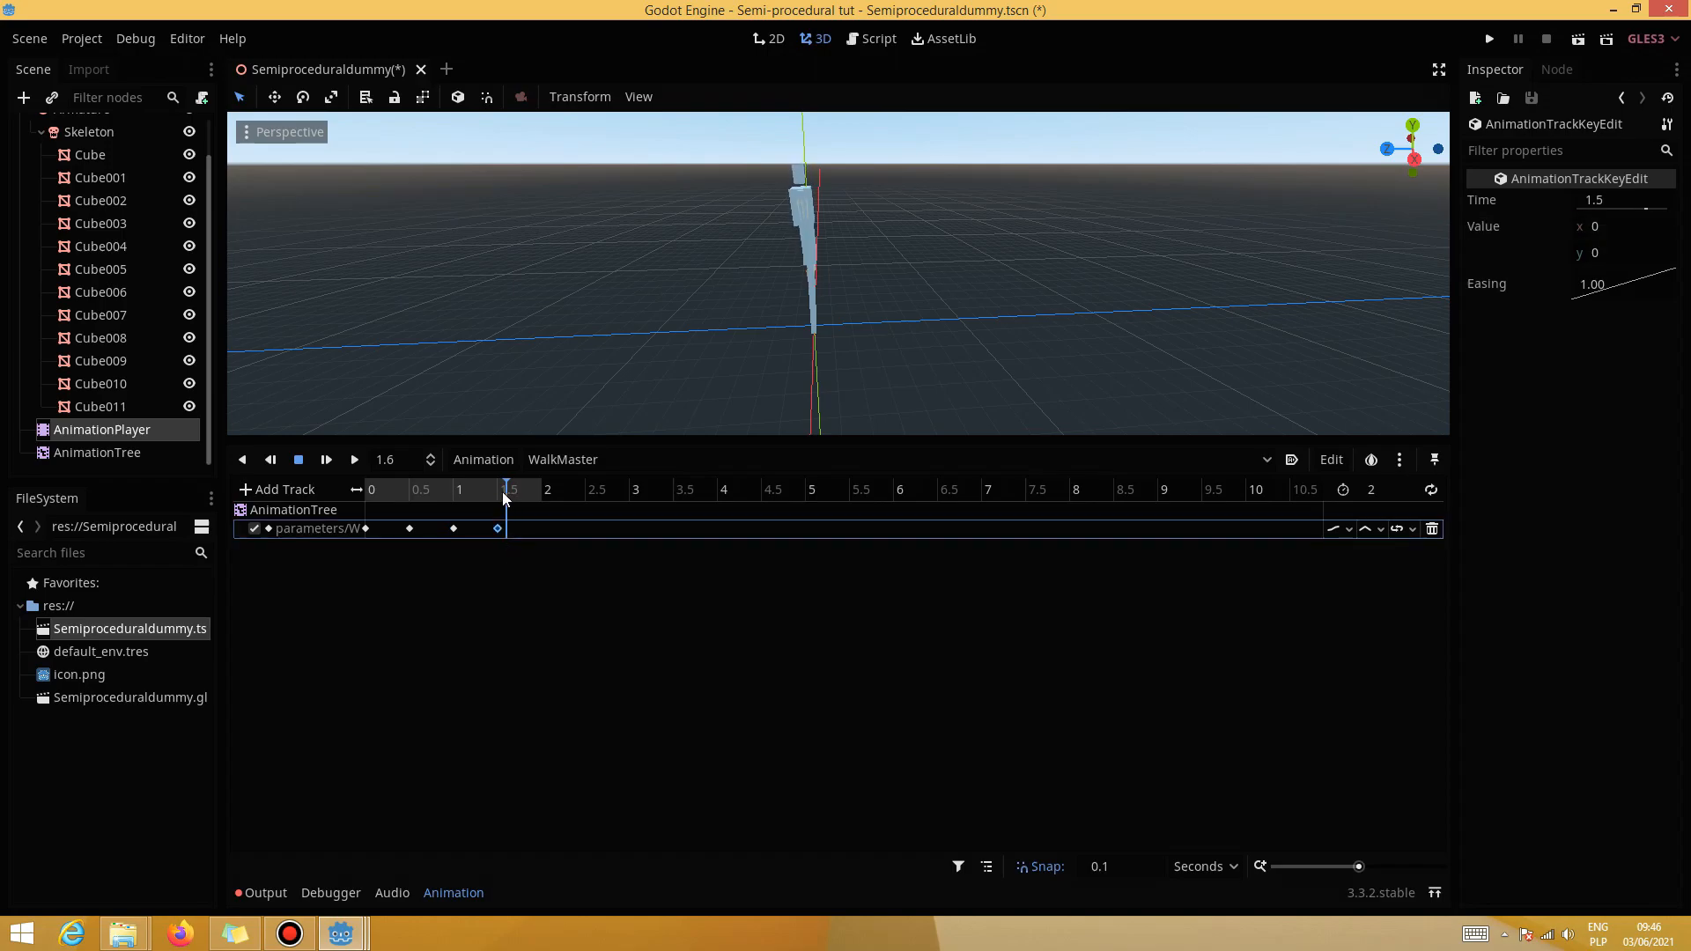
Assign WalkMaster to the Animation node in the Walk blend tree and turn on looping for the WalkMaster animation
click(100, 452)
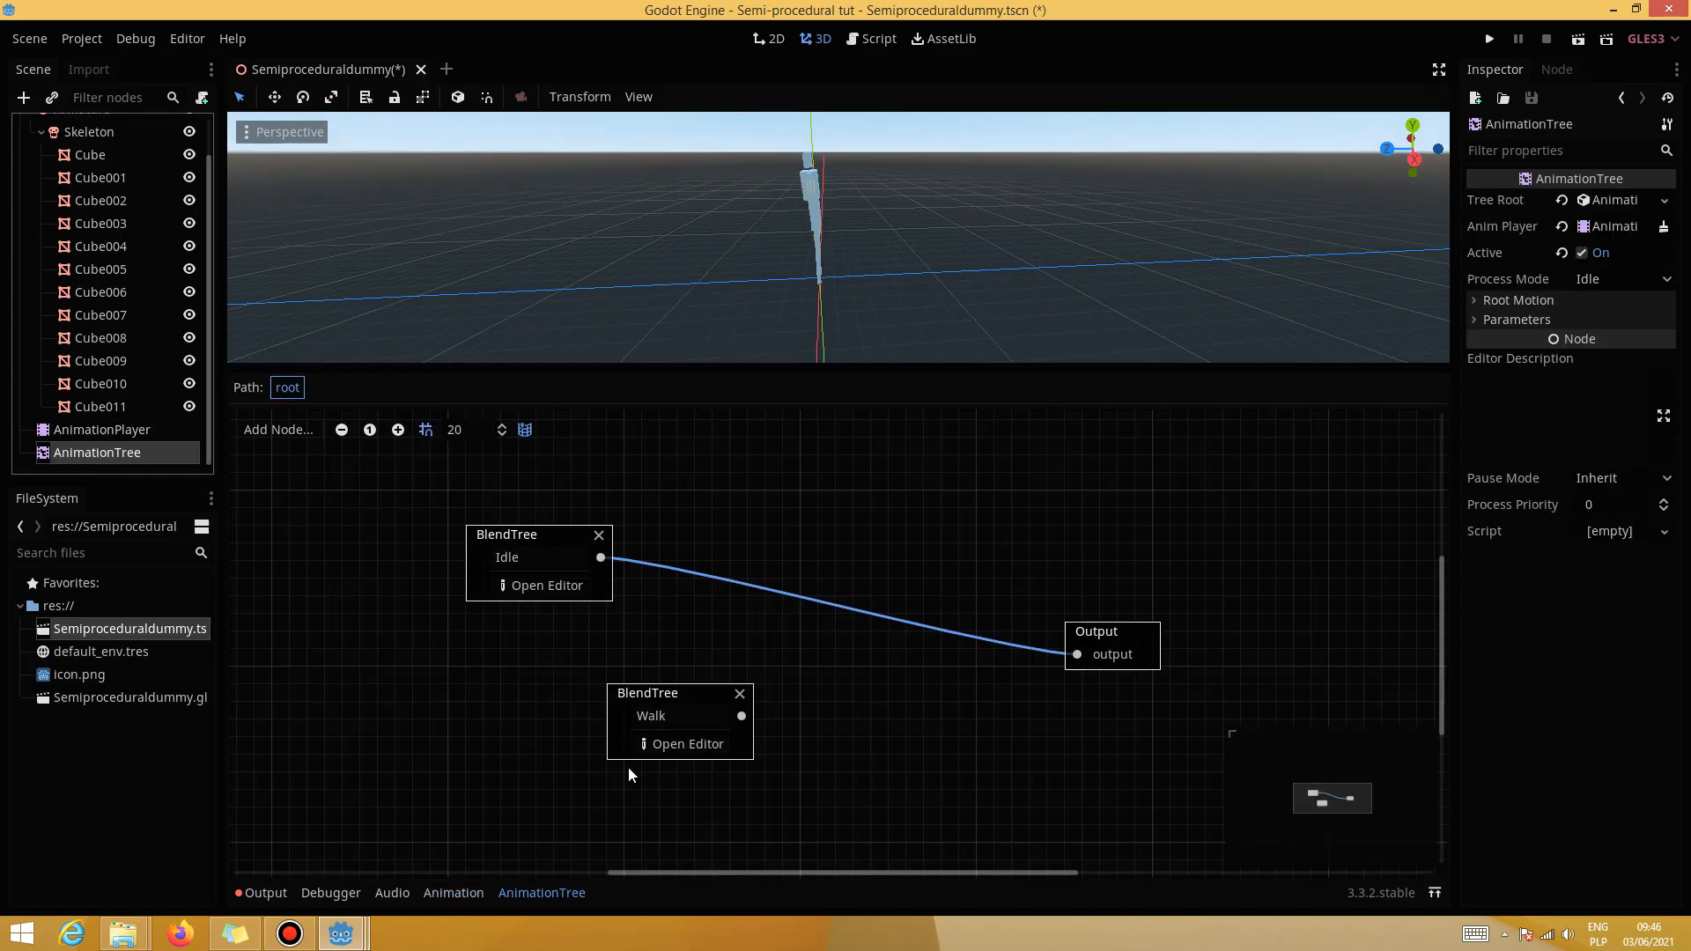
click(690, 743)
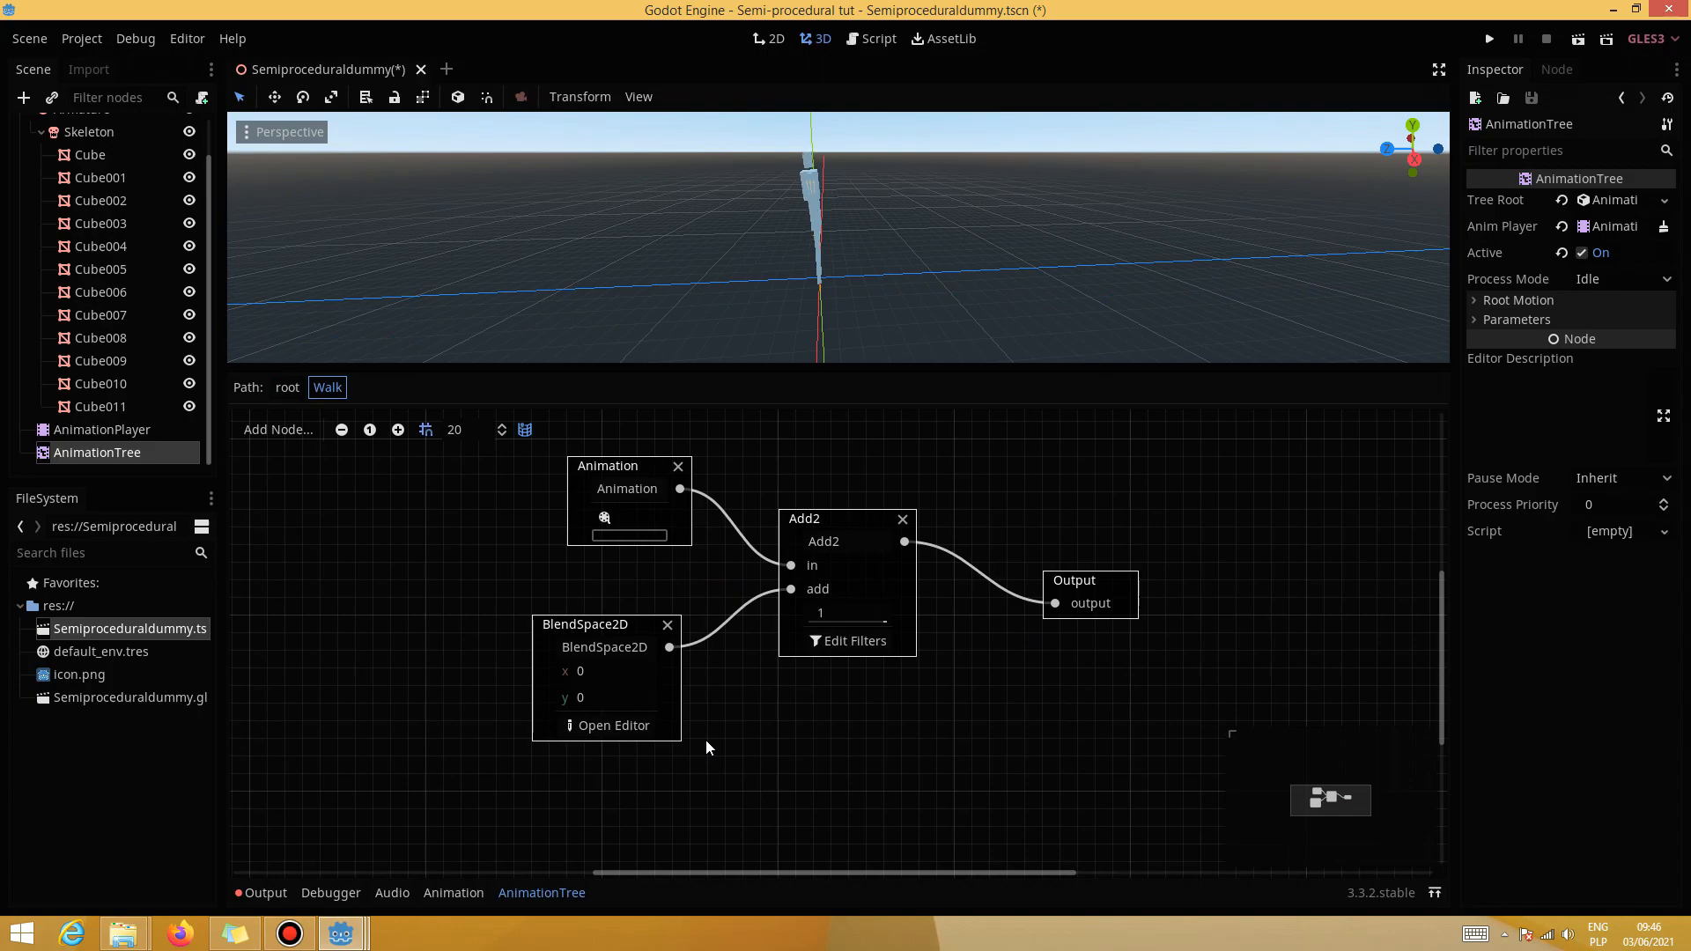
click(614, 727)
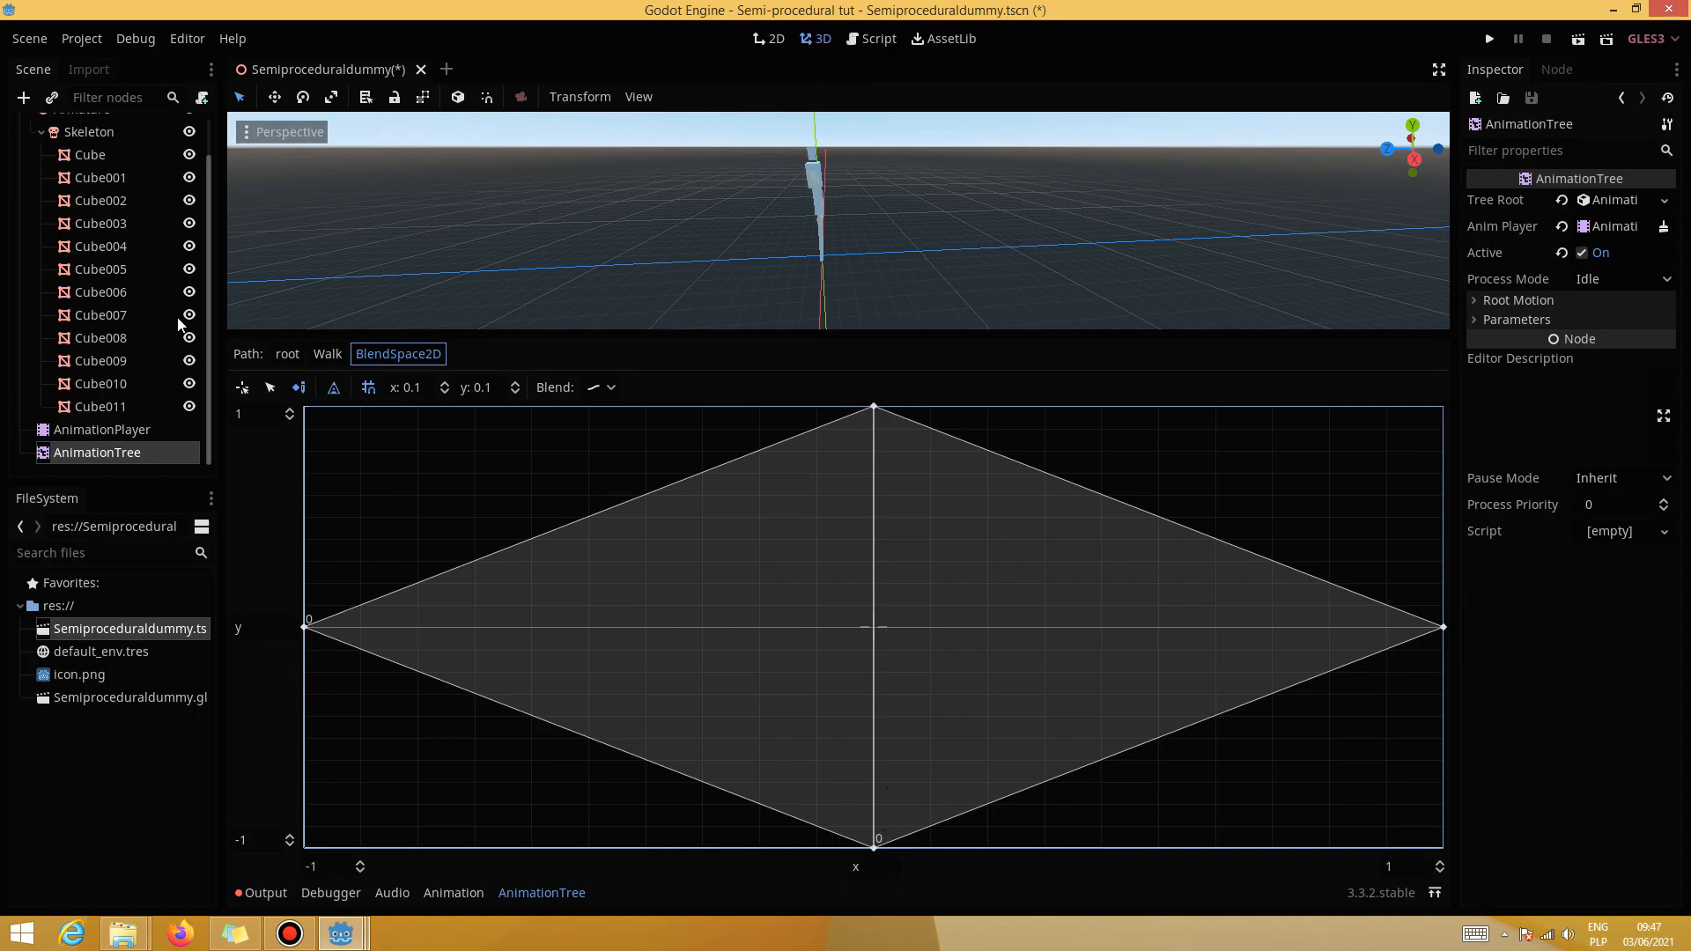
click(88, 429)
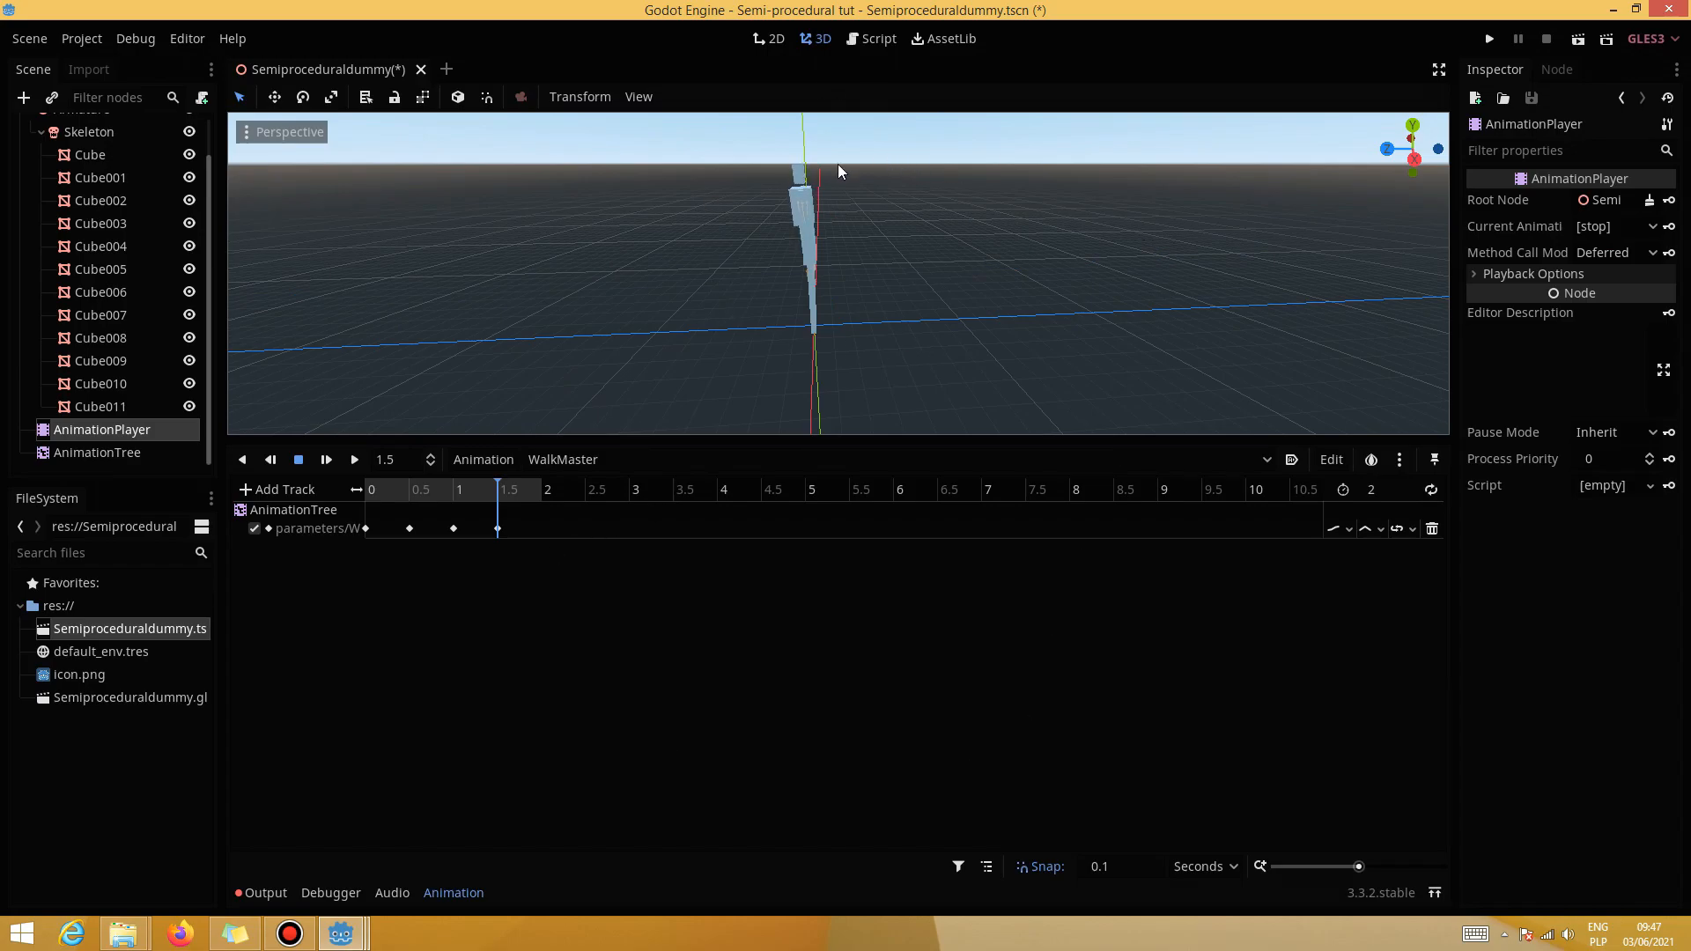
click(112, 451)
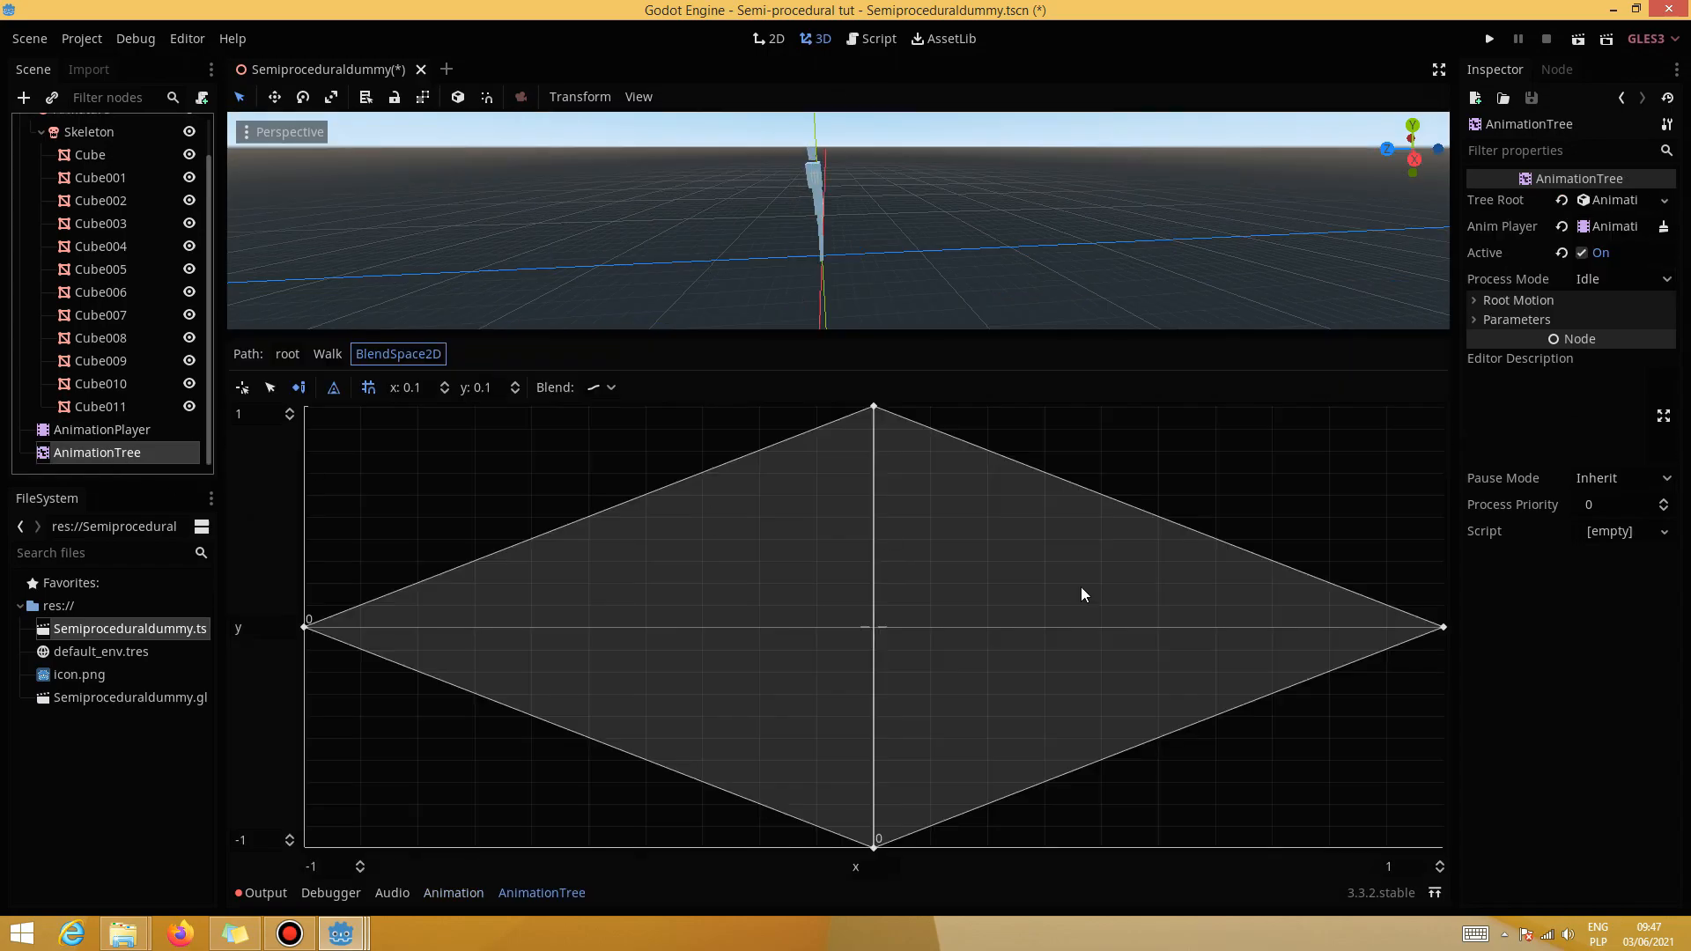
click(326, 357)
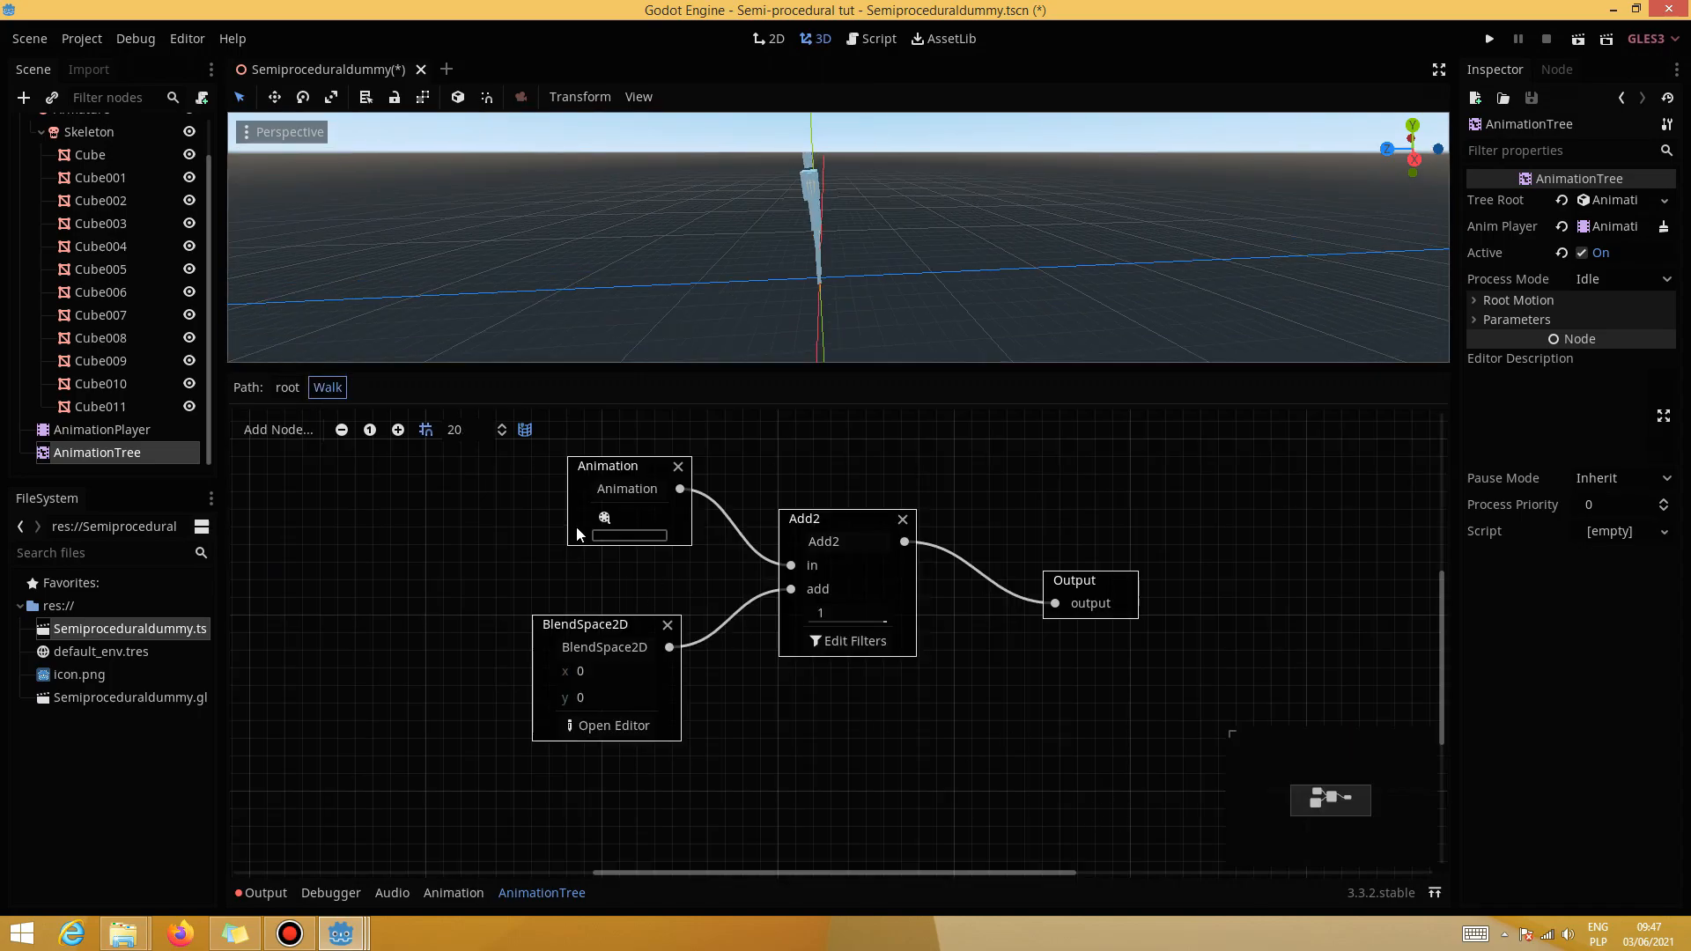
click(604, 517)
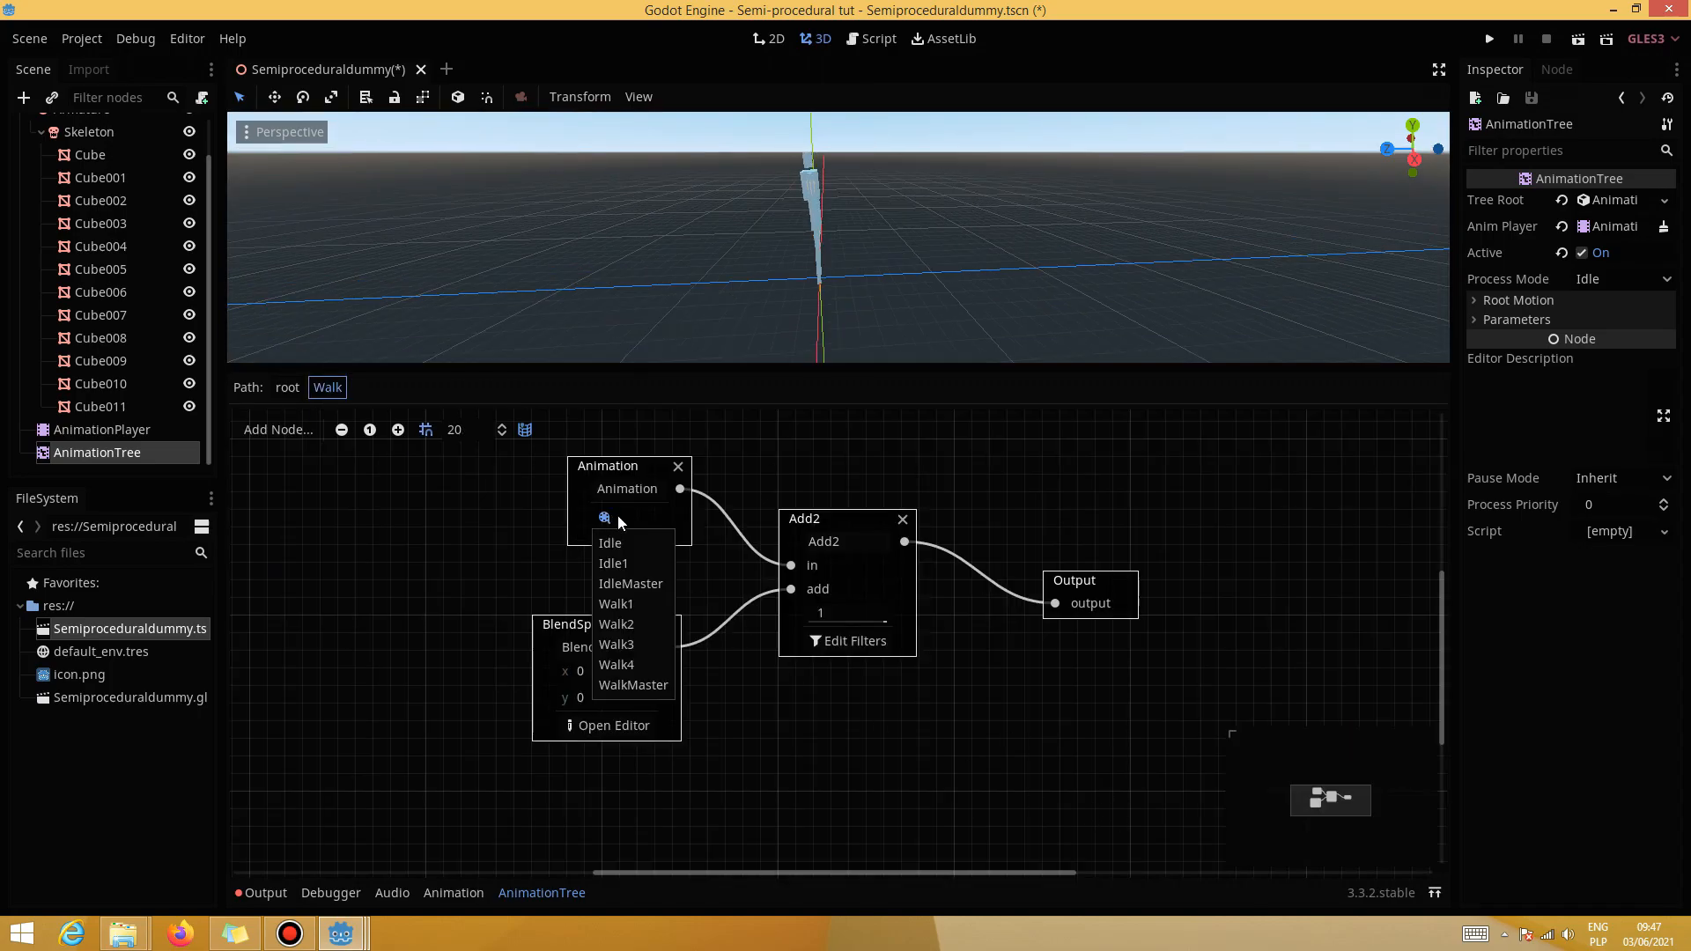
click(647, 685)
click(88, 429)
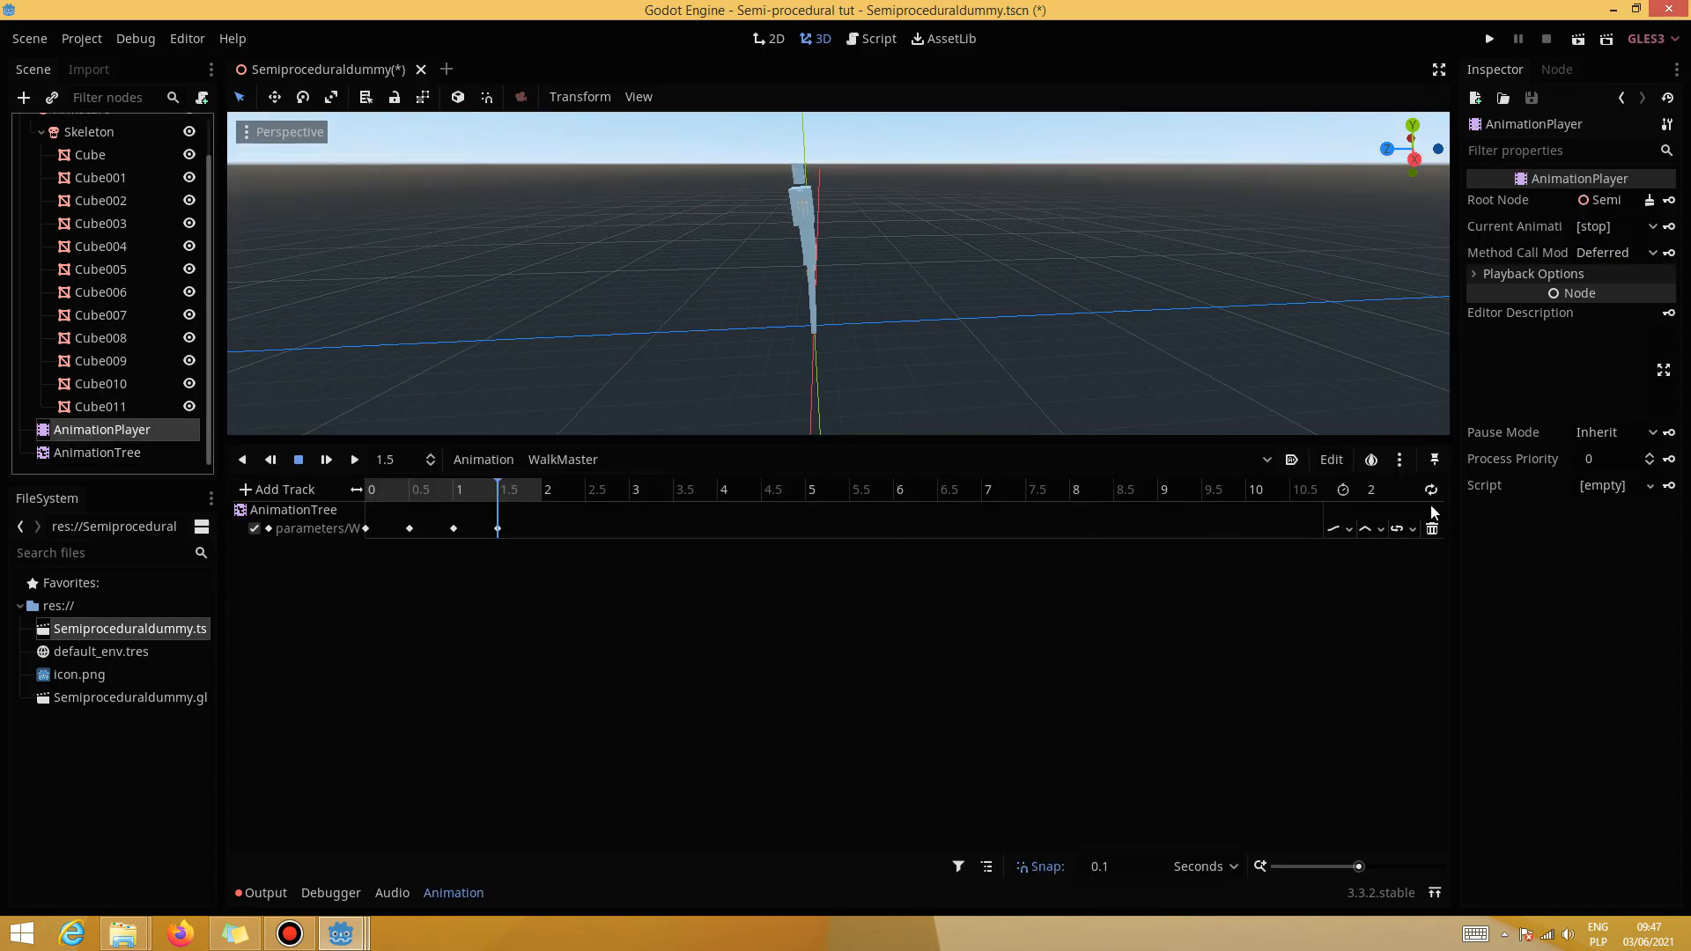
click(97, 452)
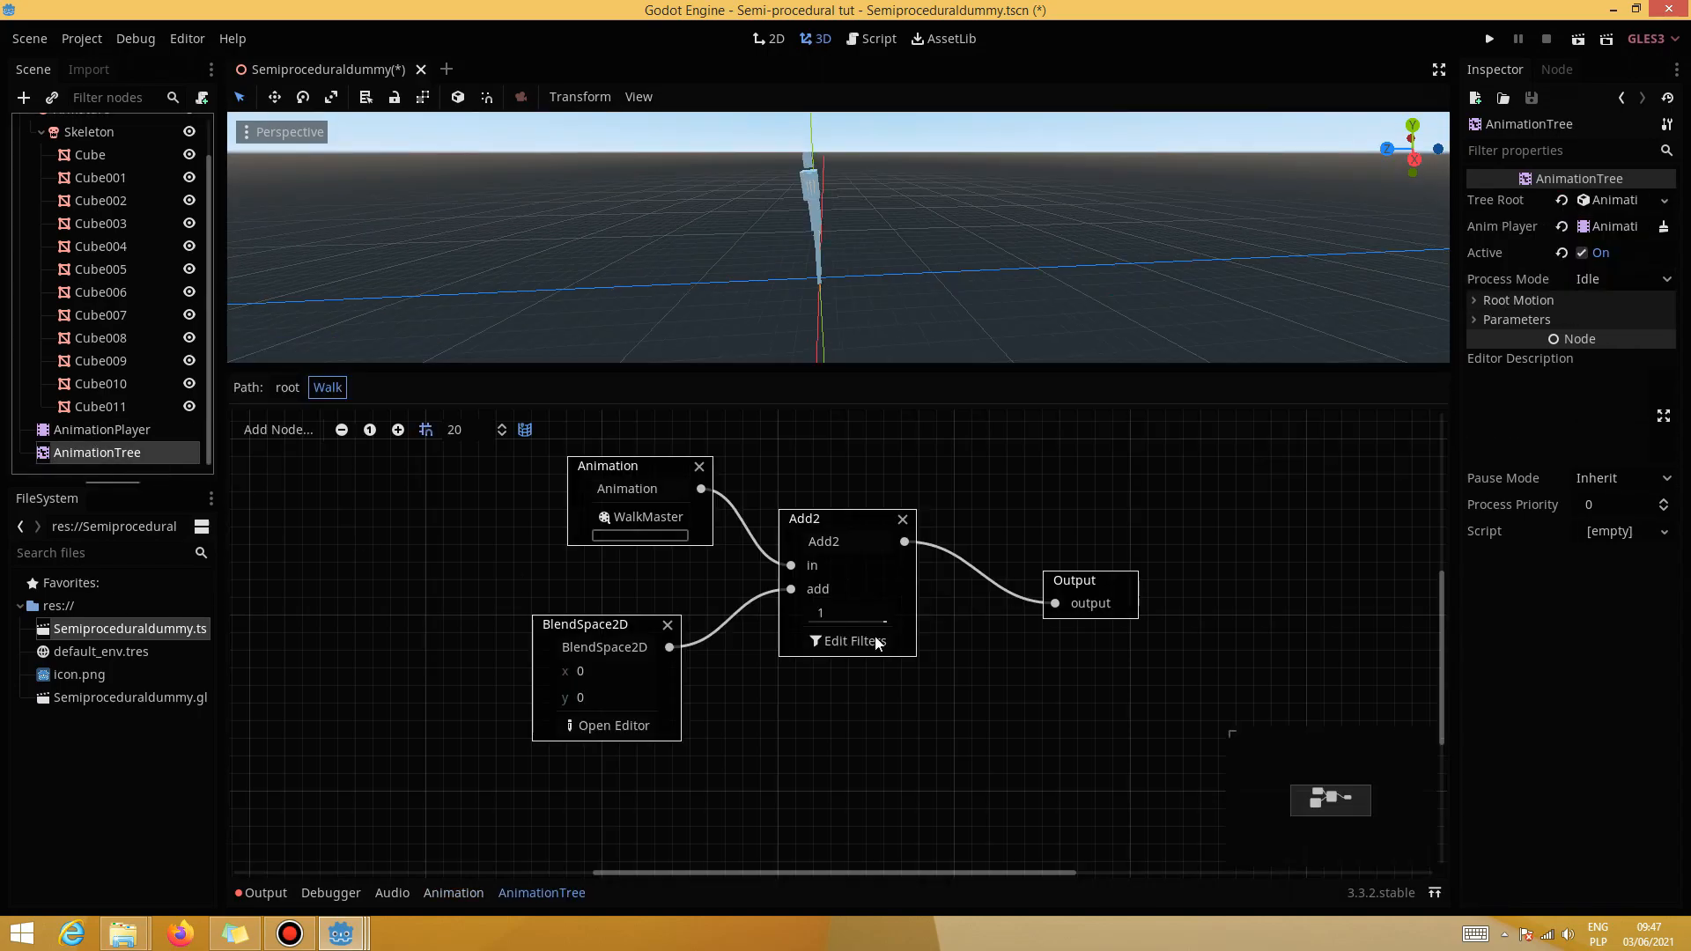
Add a Blend2 node to the root tree, placing Walk directly below Idle and Blend2 between them and Output
click(287, 387)
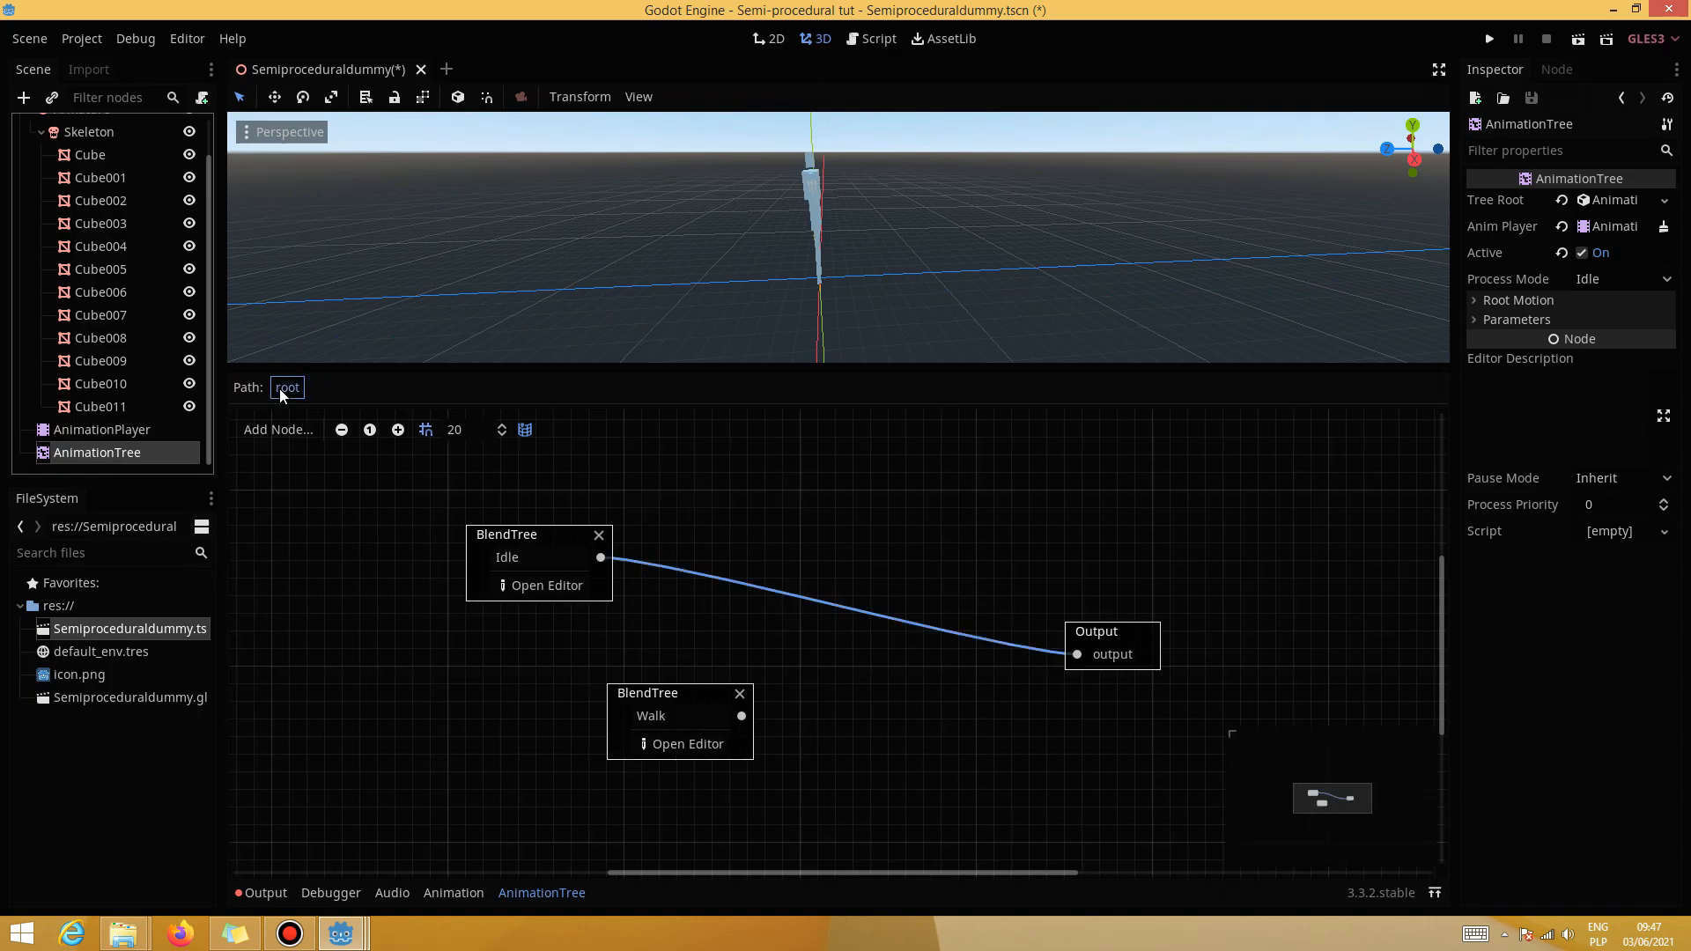
right_click(806, 637)
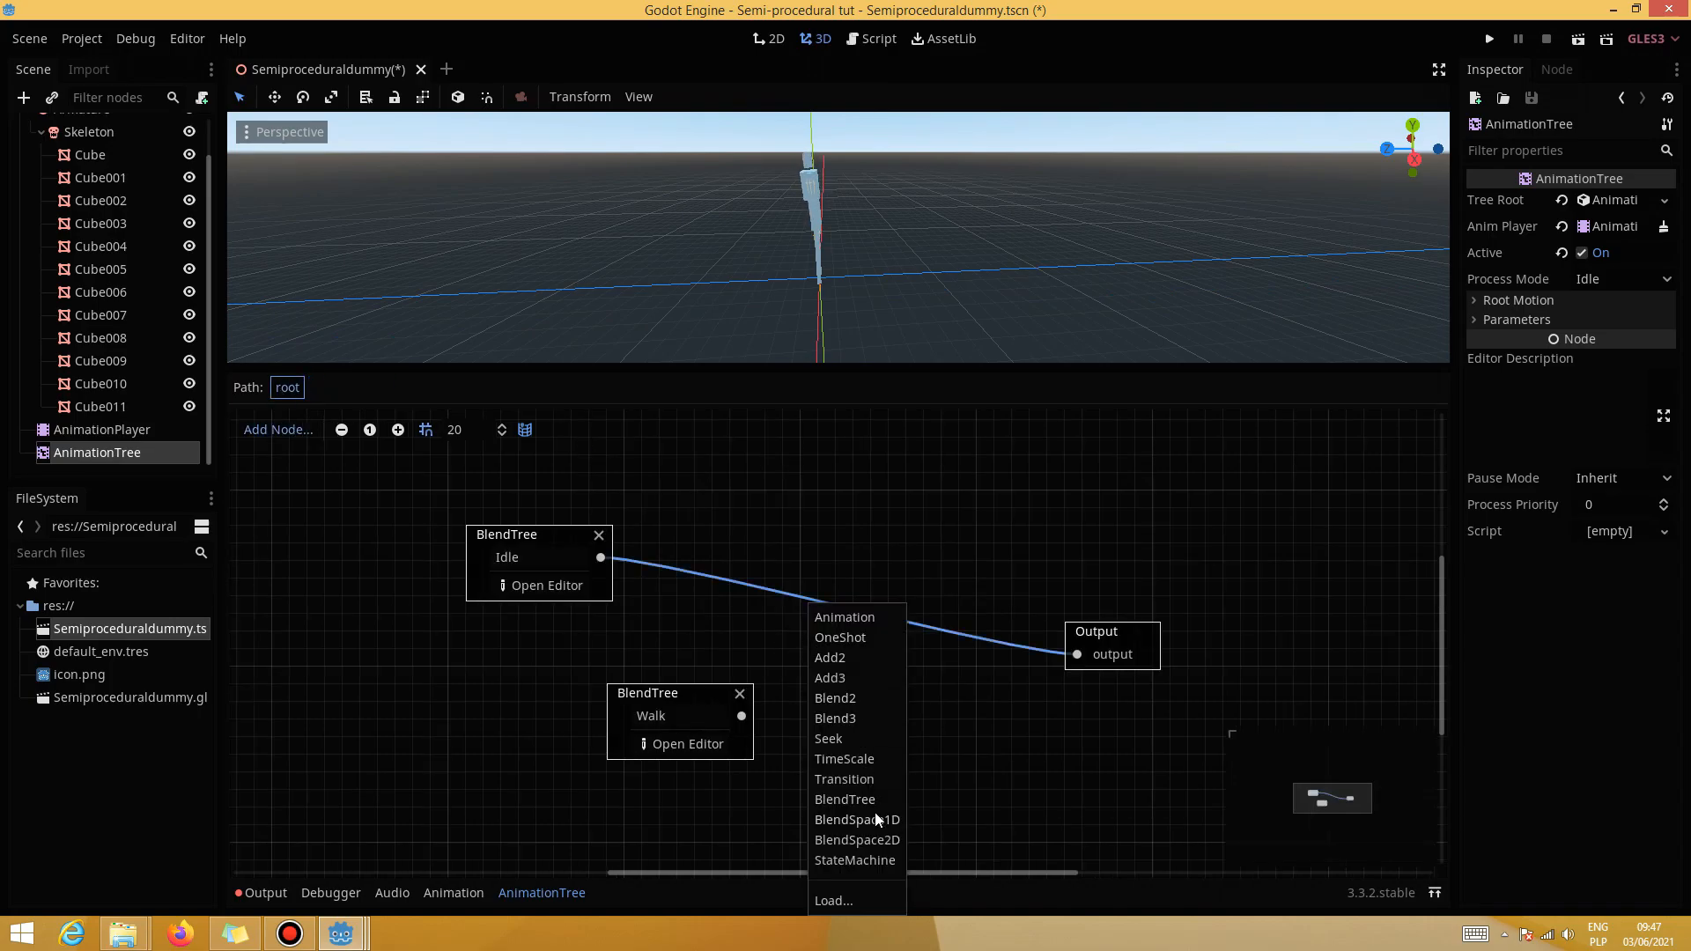
click(858, 698)
drag(715, 692, 575, 673)
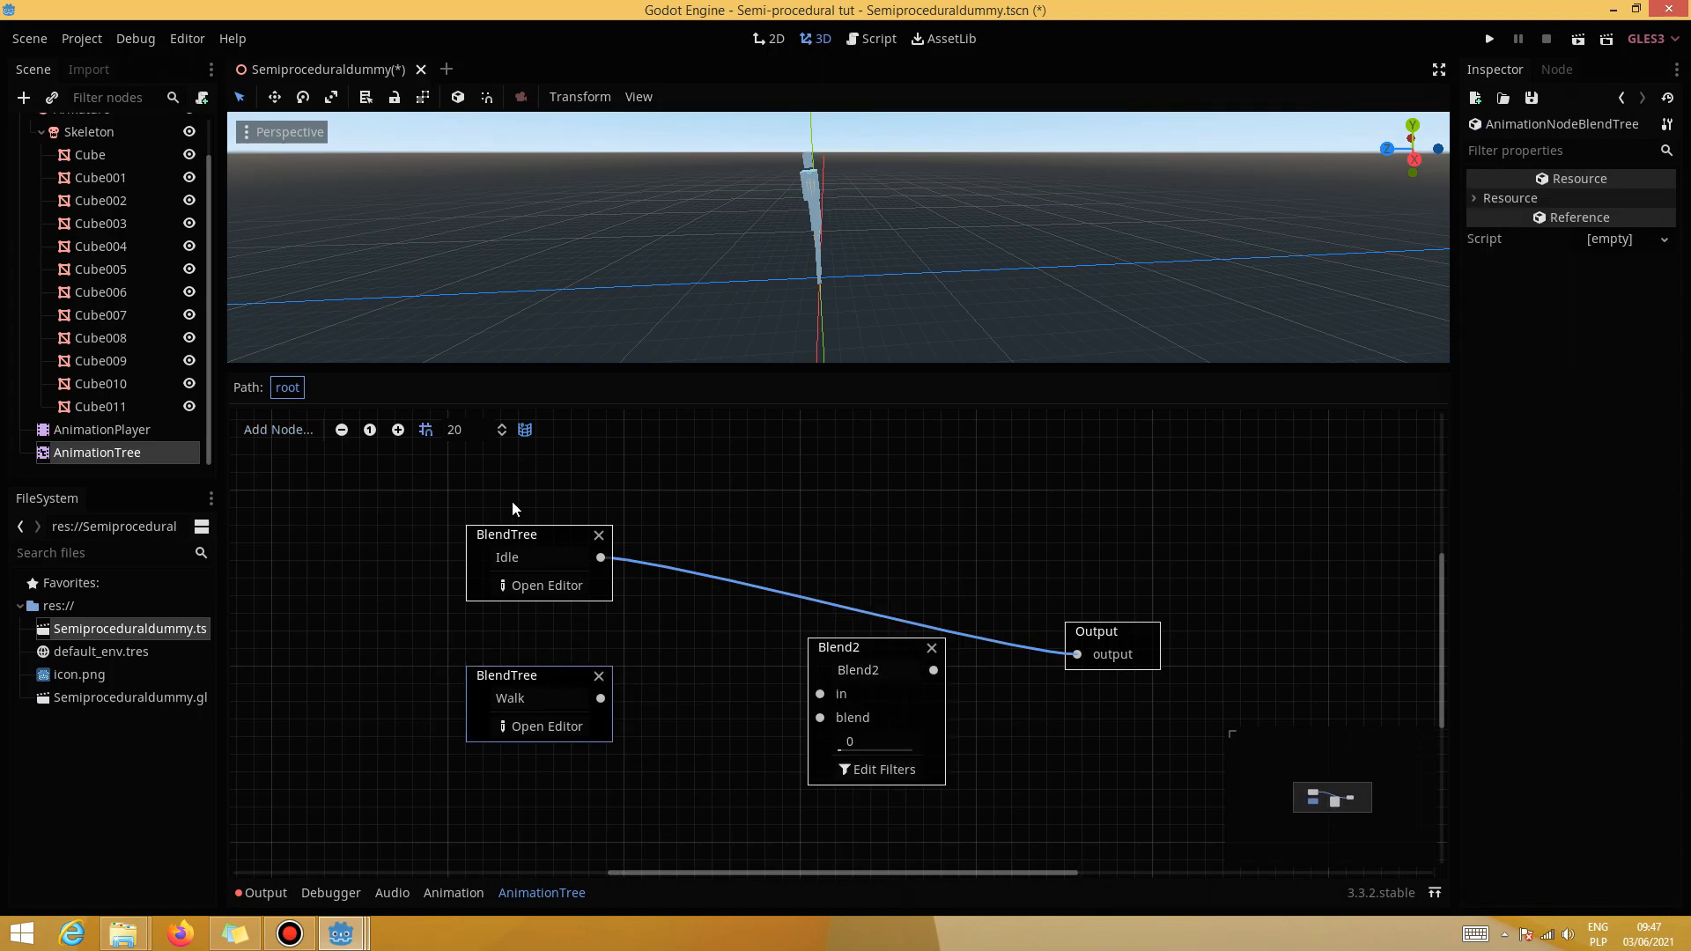
drag(876, 647, 851, 570)
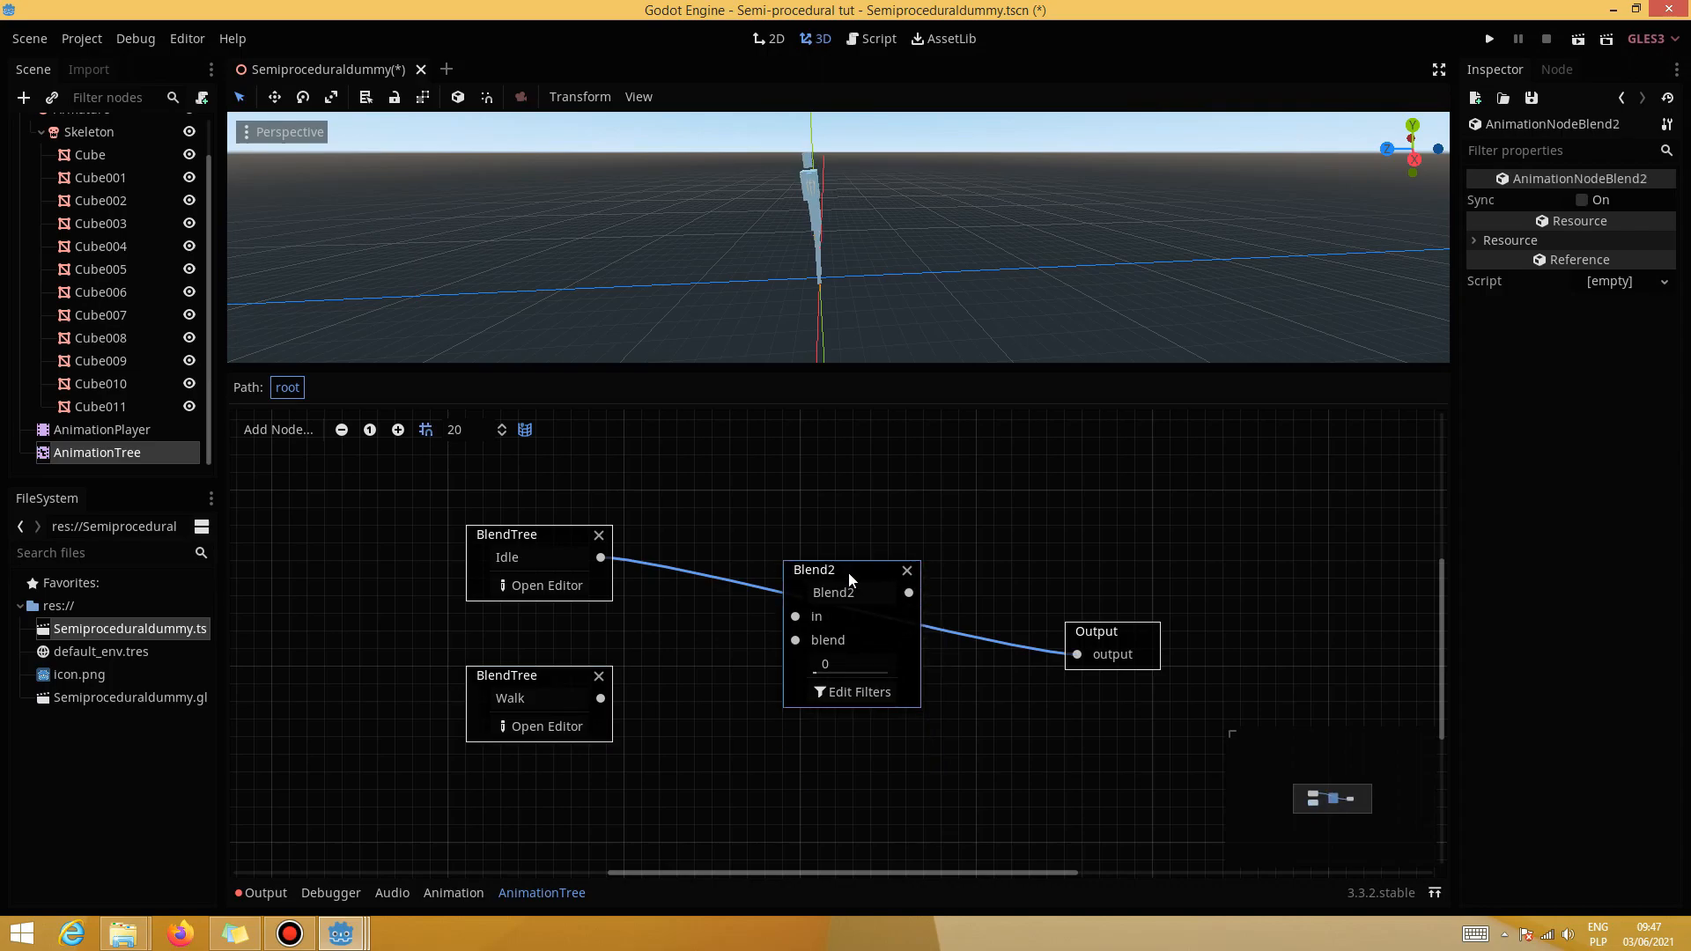
Disconnect Idle from Output, wire Idle to Blend2's in, Walk to blend and Blend2 to Output, and raise the blend amount to 1
mouse_move(1076, 654)
mouse_down()
mouse_move(818, 625)
mouse_move(1057, 642)
mouse_up()
drag(600, 557, 796, 617)
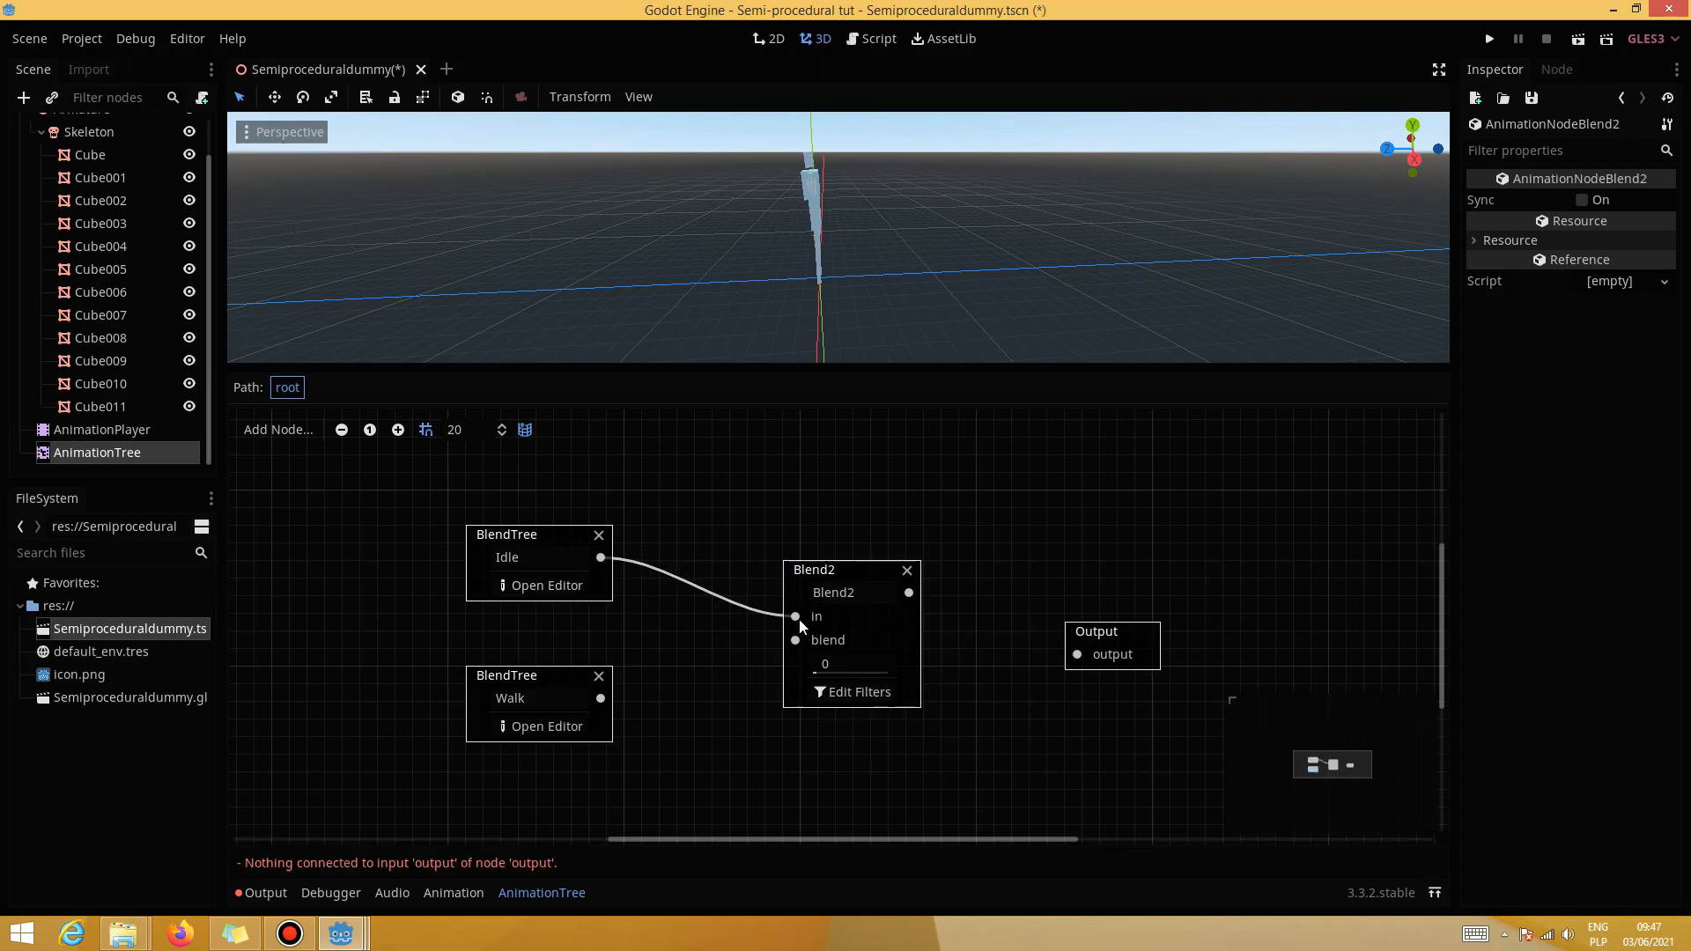
drag(601, 698, 796, 641)
drag(909, 592, 1076, 654)
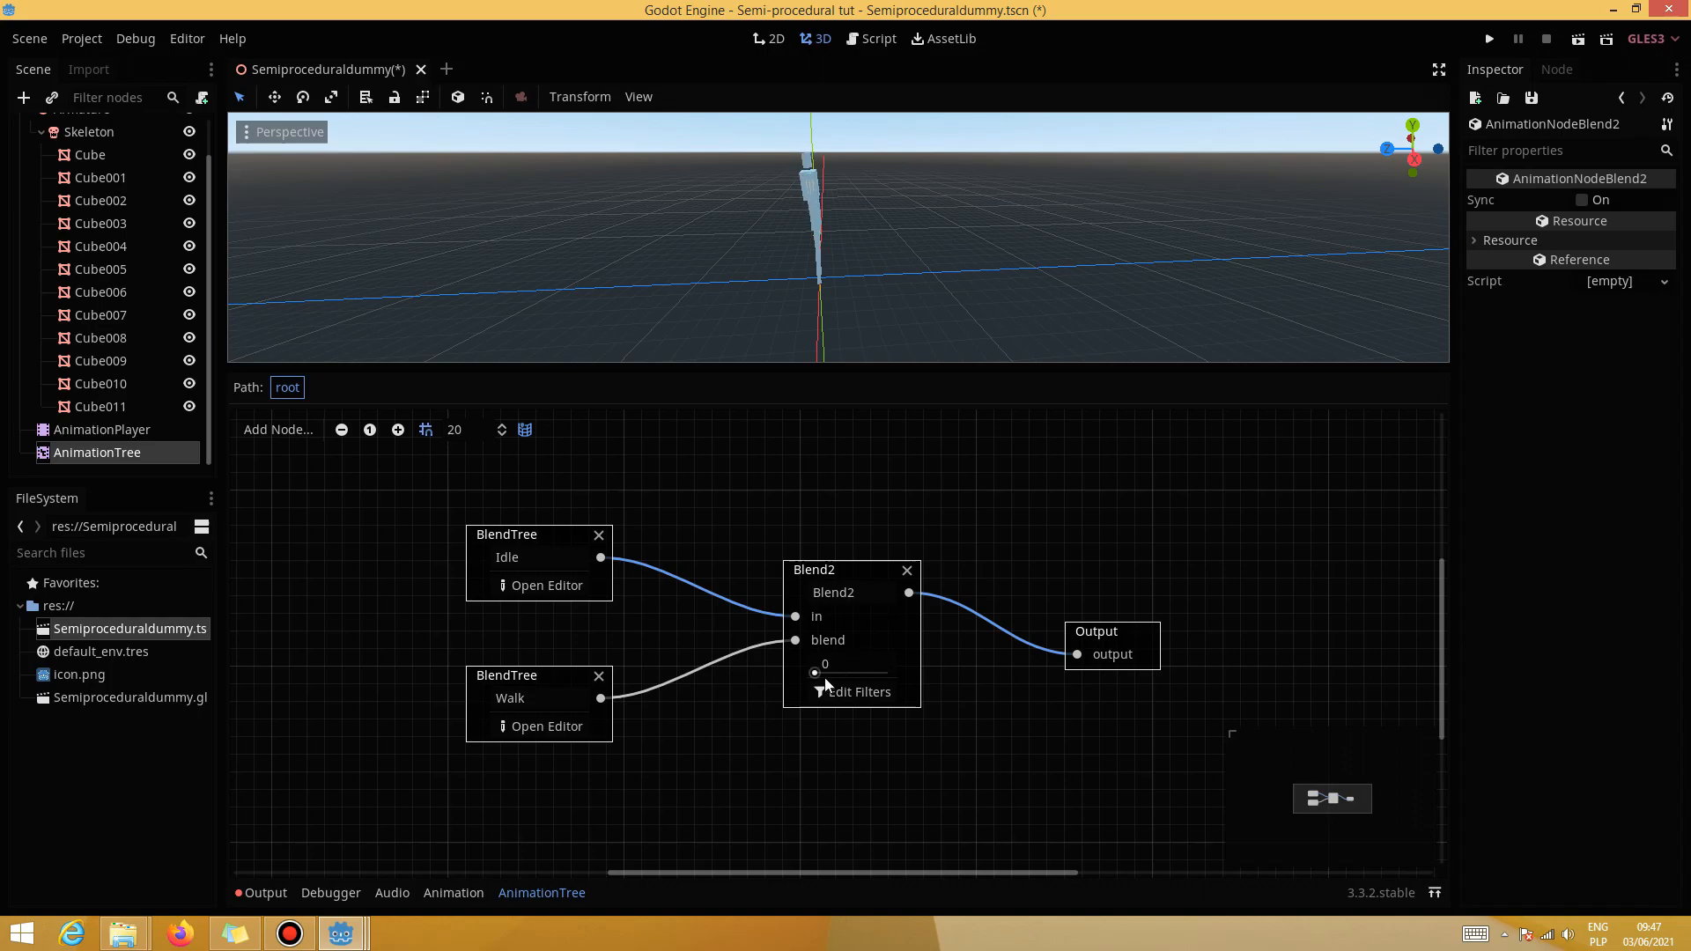
drag(814, 674, 891, 689)
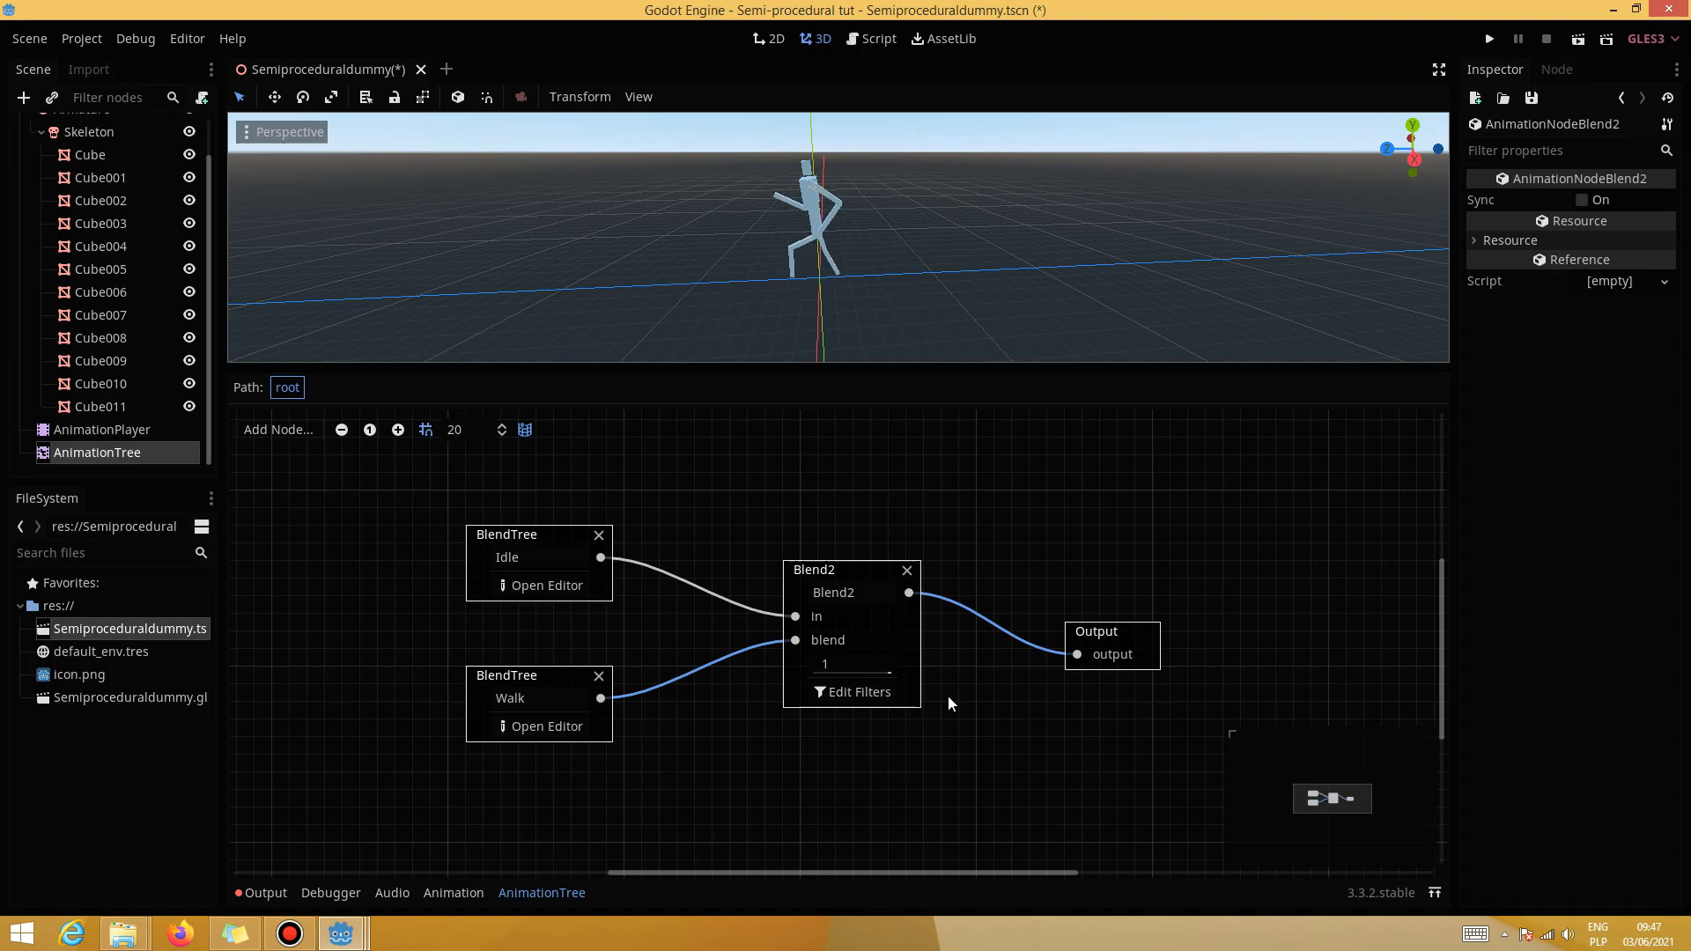
Set the interpolation of WalkMaster's blend position track to Cubic
click(127, 432)
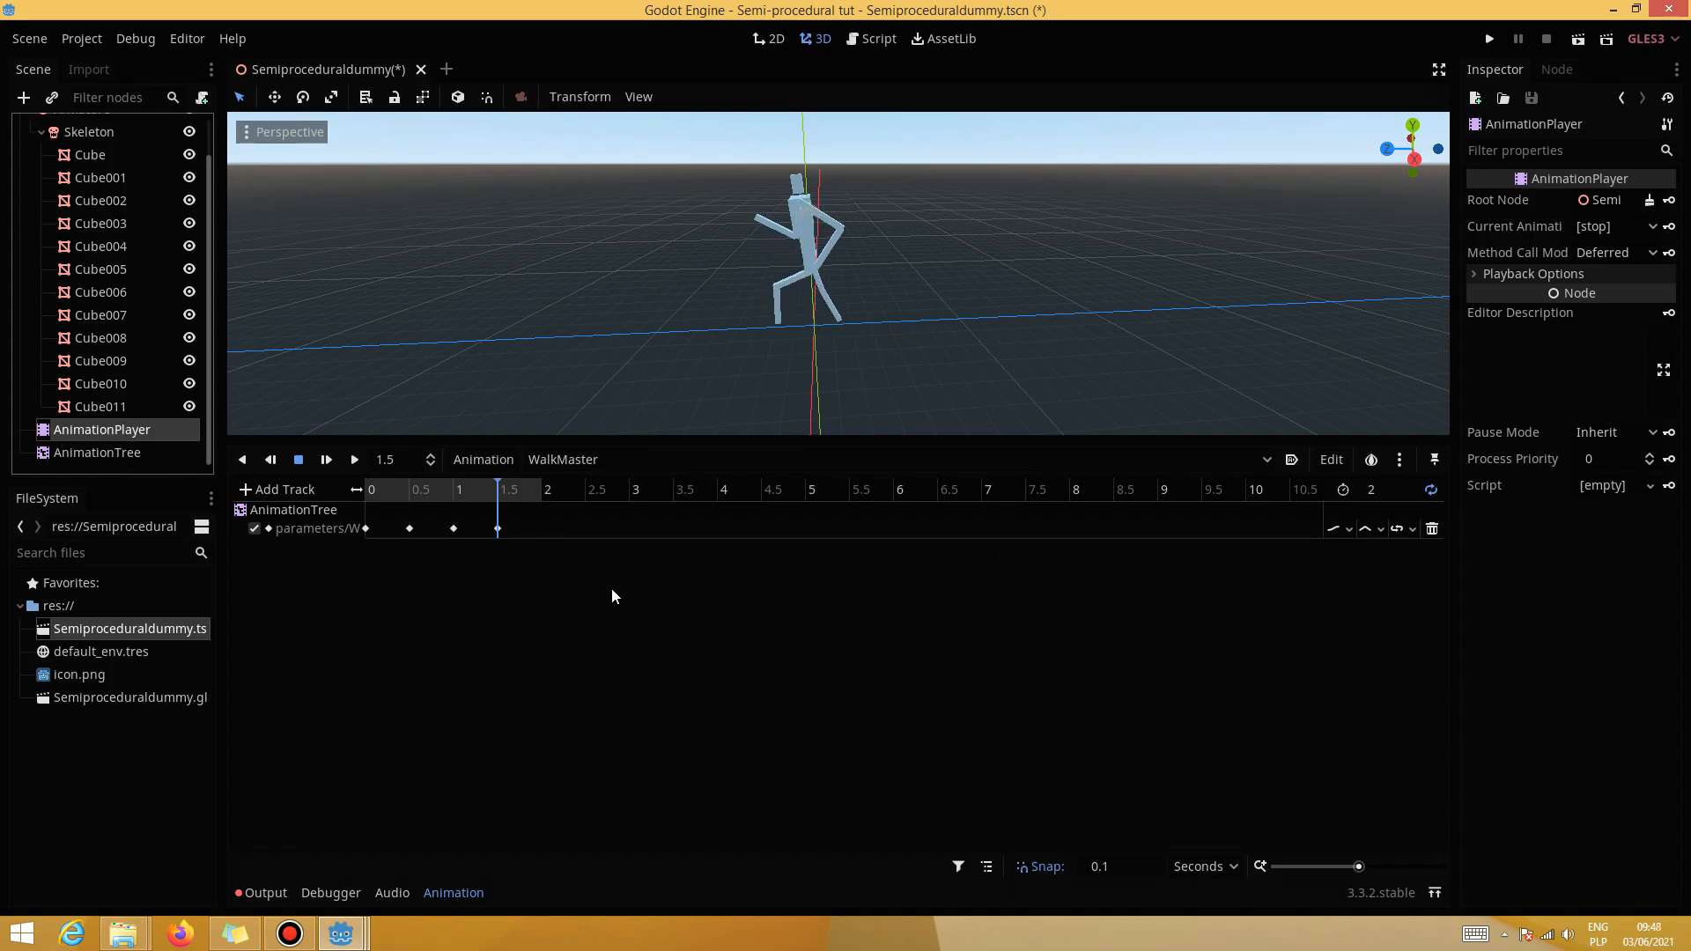
click(1372, 529)
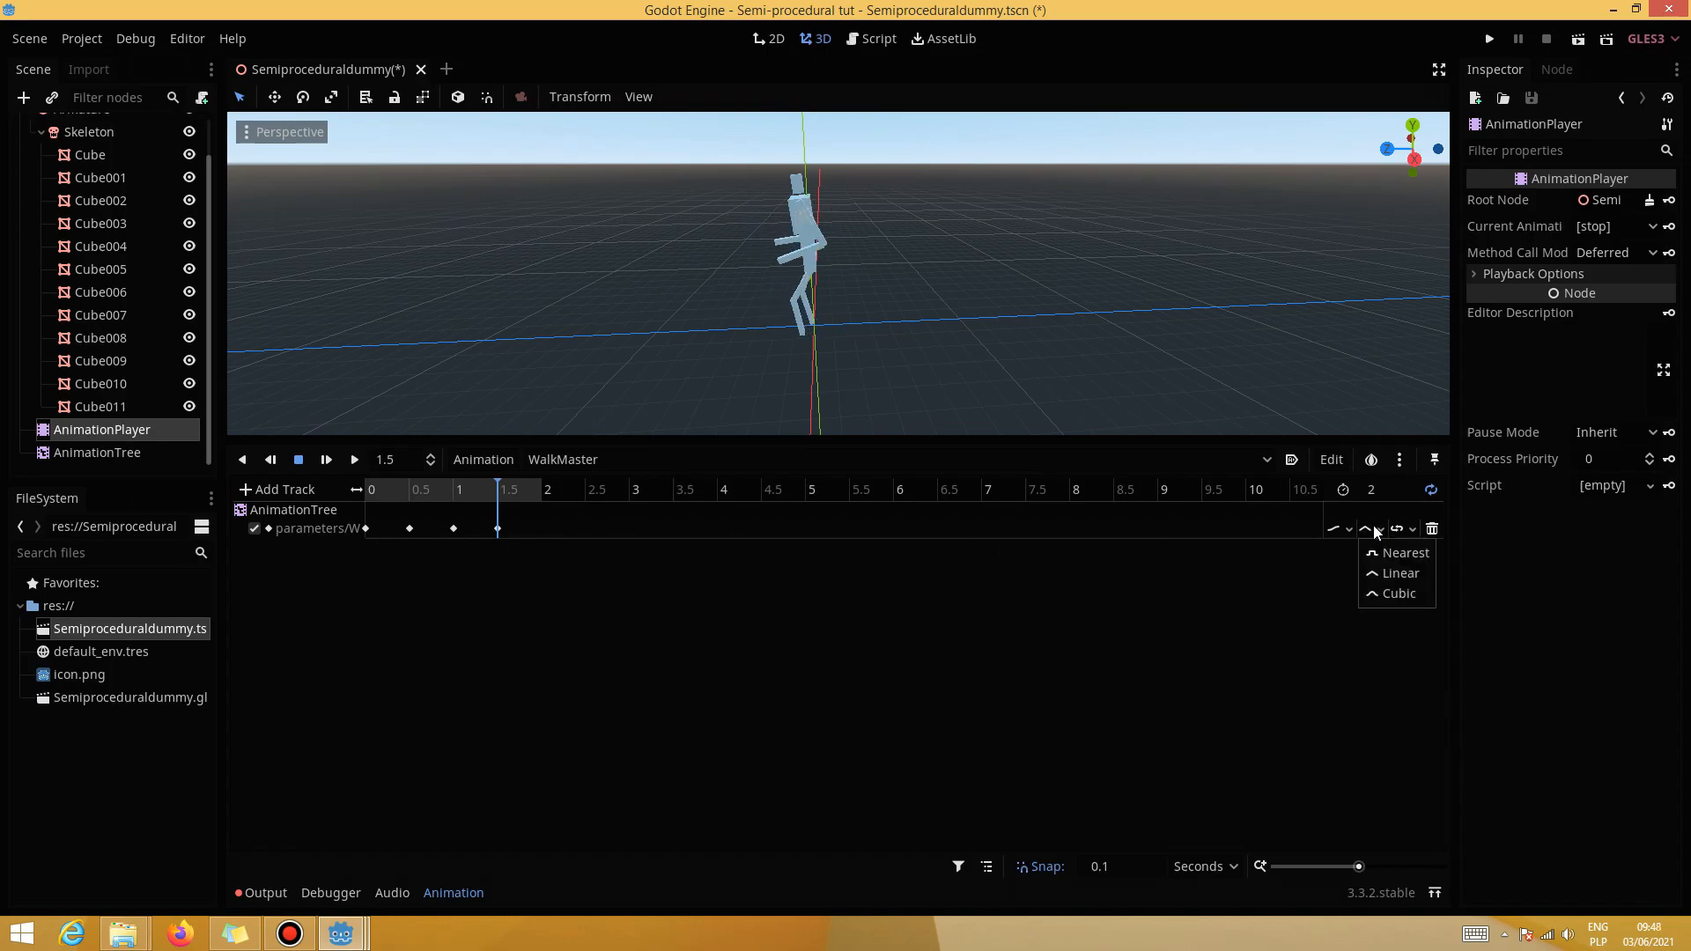
click(1399, 600)
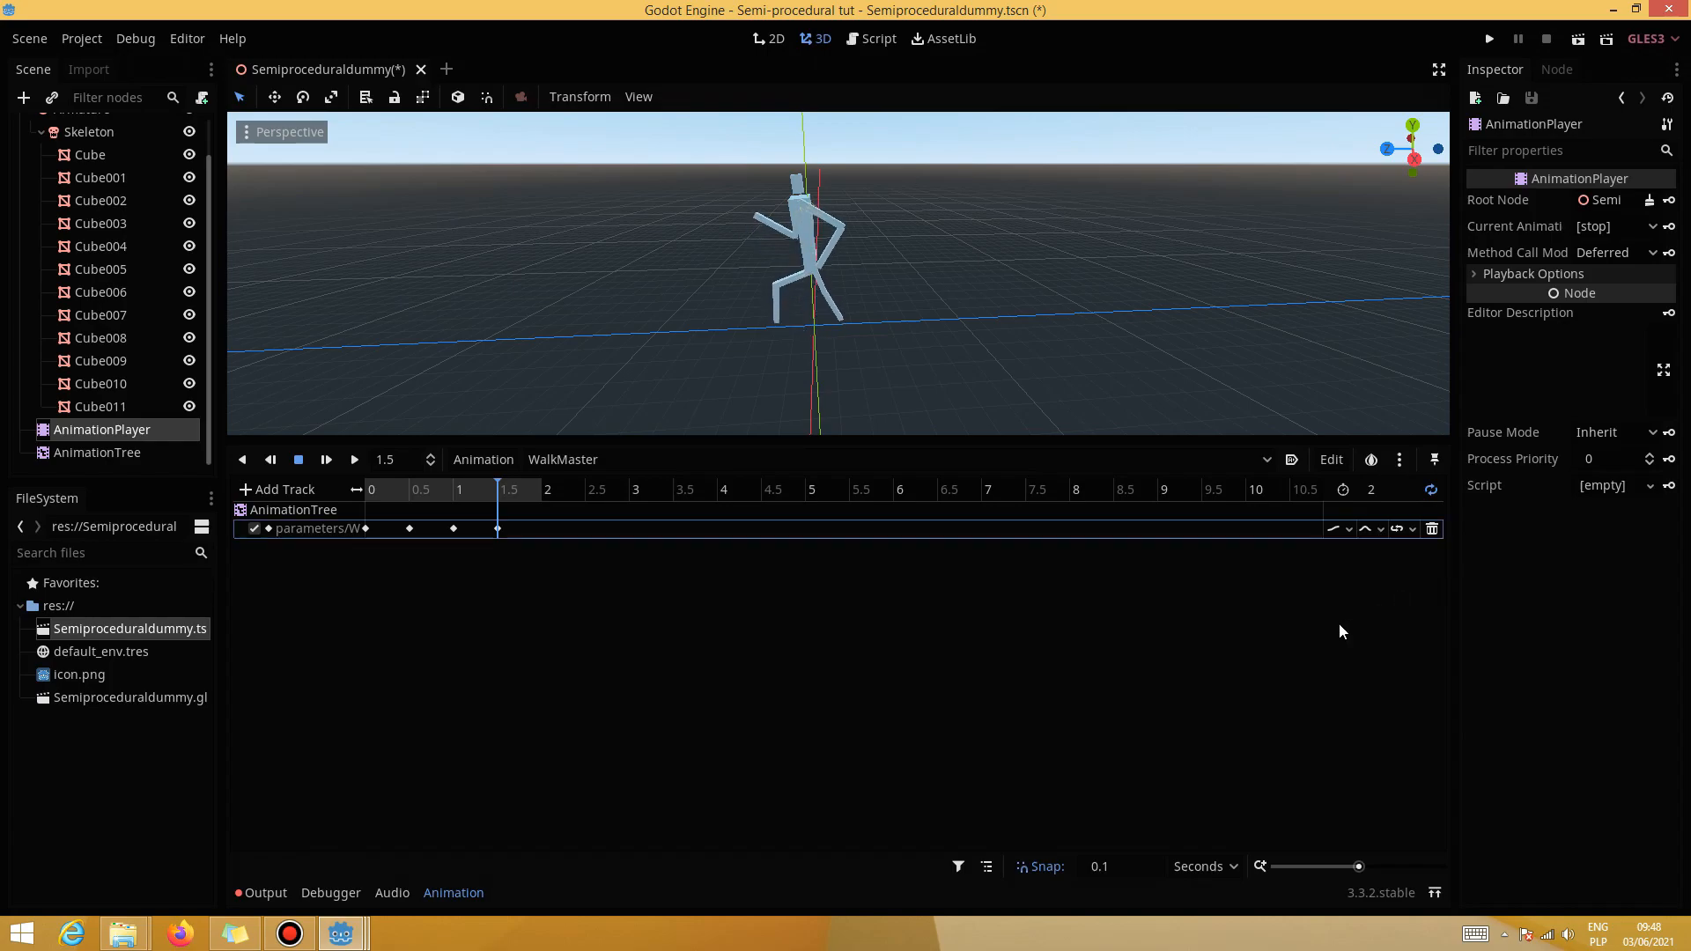
Choose easing presets for WalkMaster's blend position keys, with Out for the key at 1.5 seconds, and return the playhead to 0
click(498, 528)
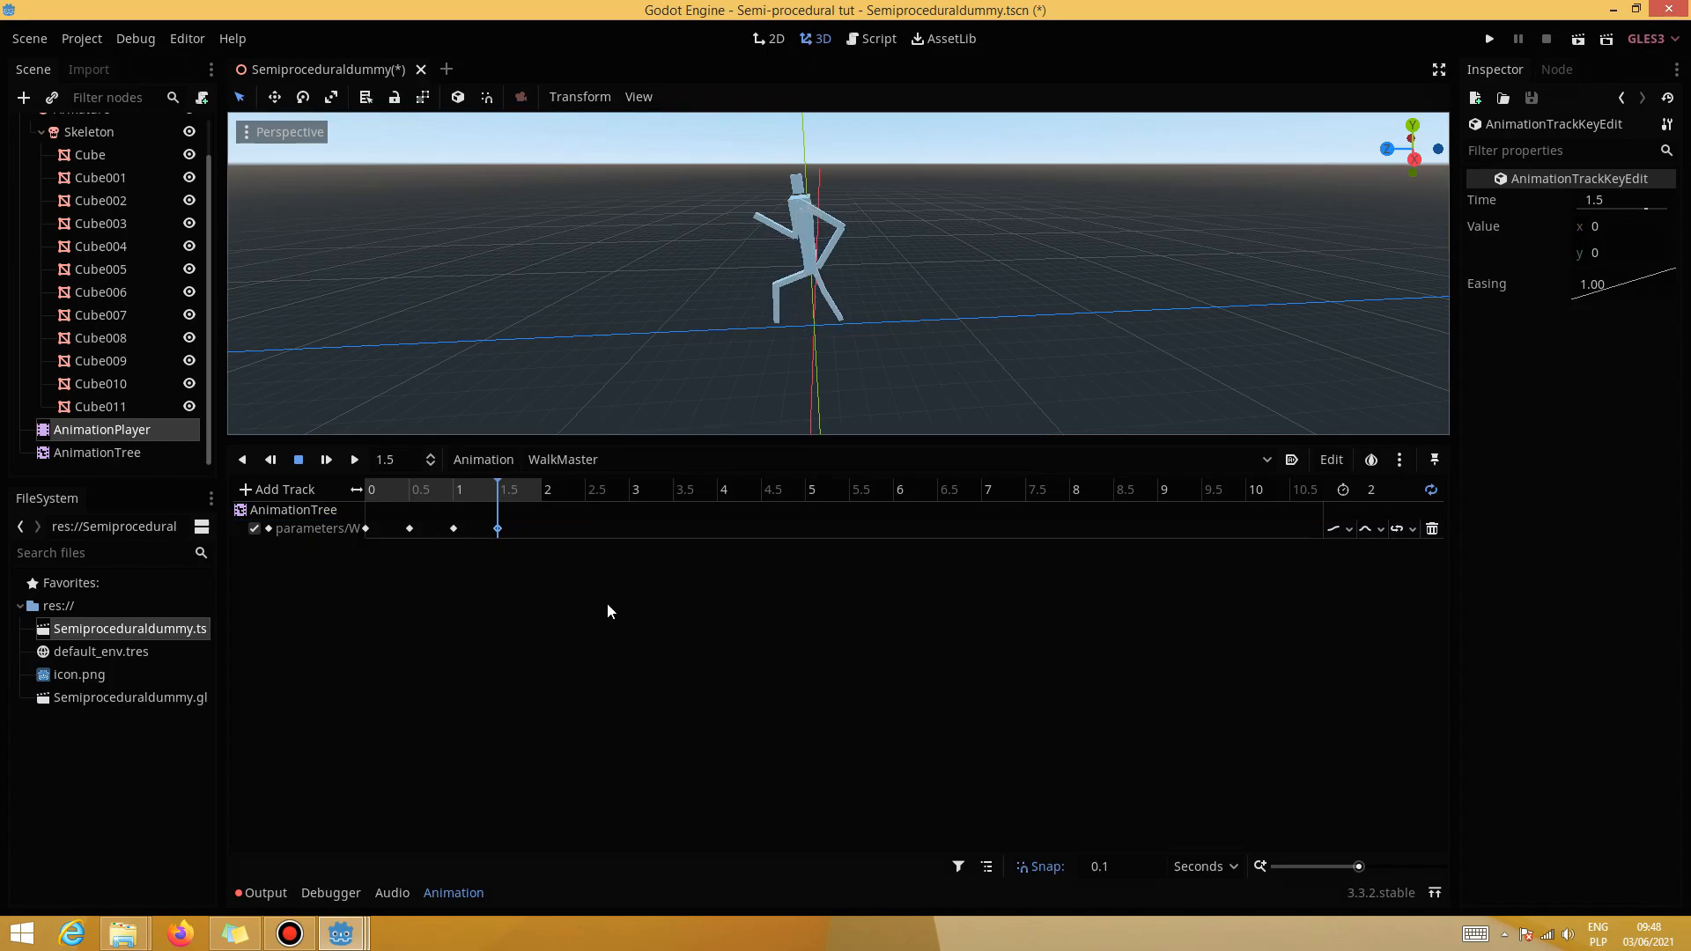
right_click(1625, 284)
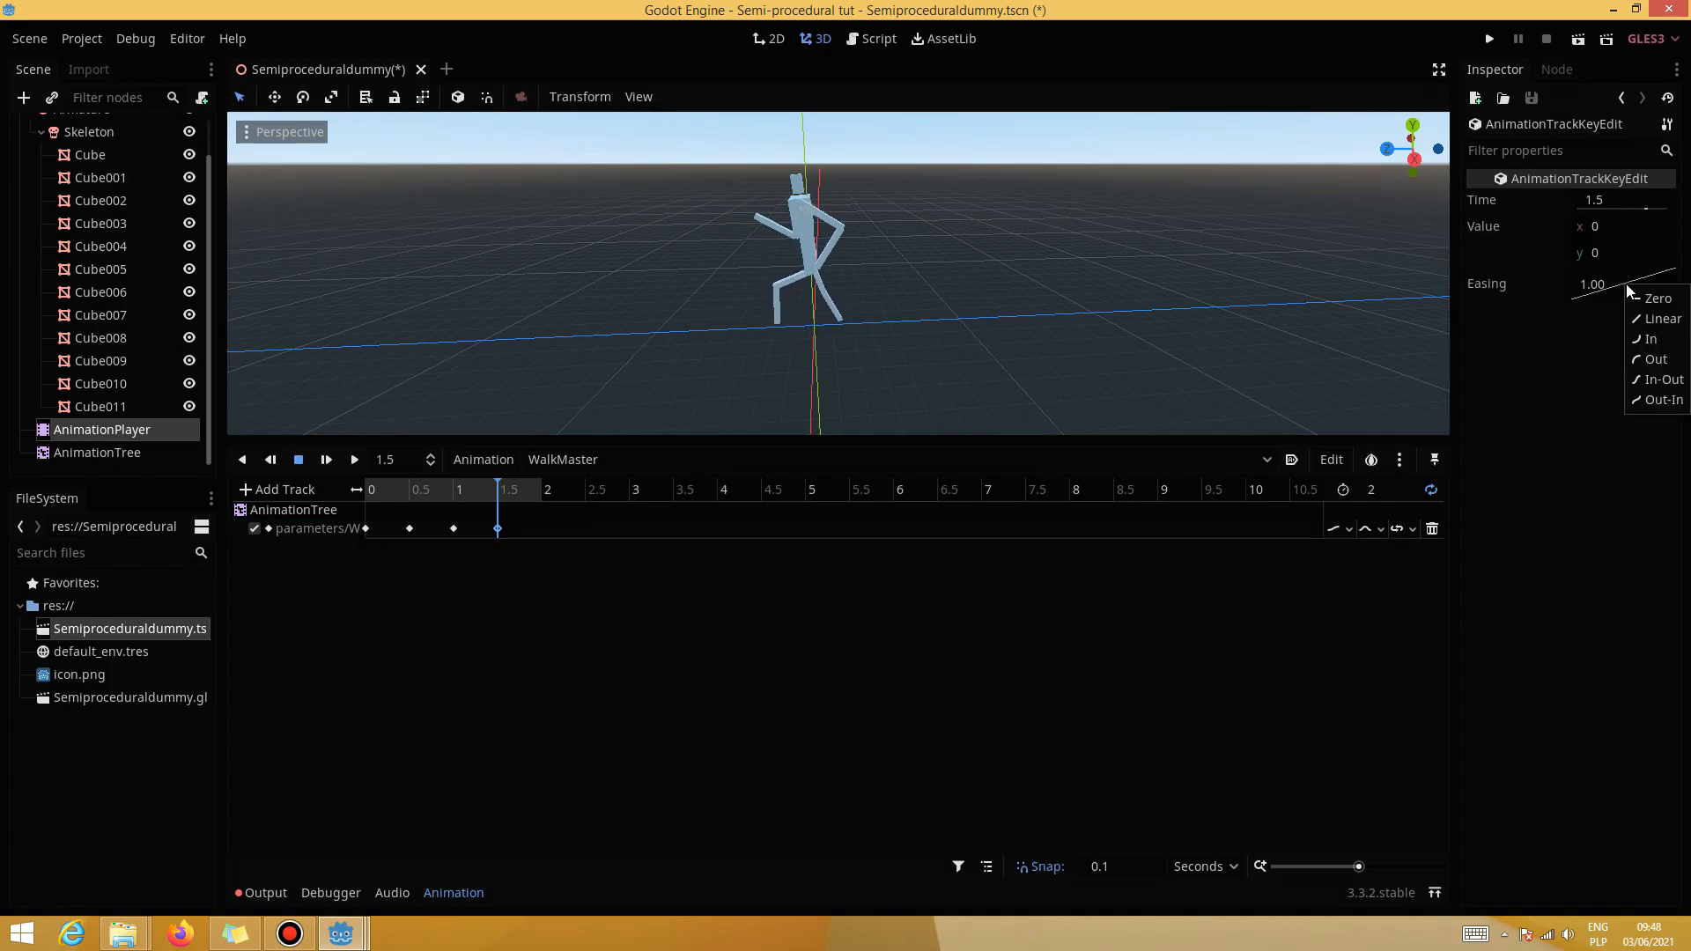
click(366, 529)
right_click(1627, 289)
click(410, 529)
right_click(1615, 303)
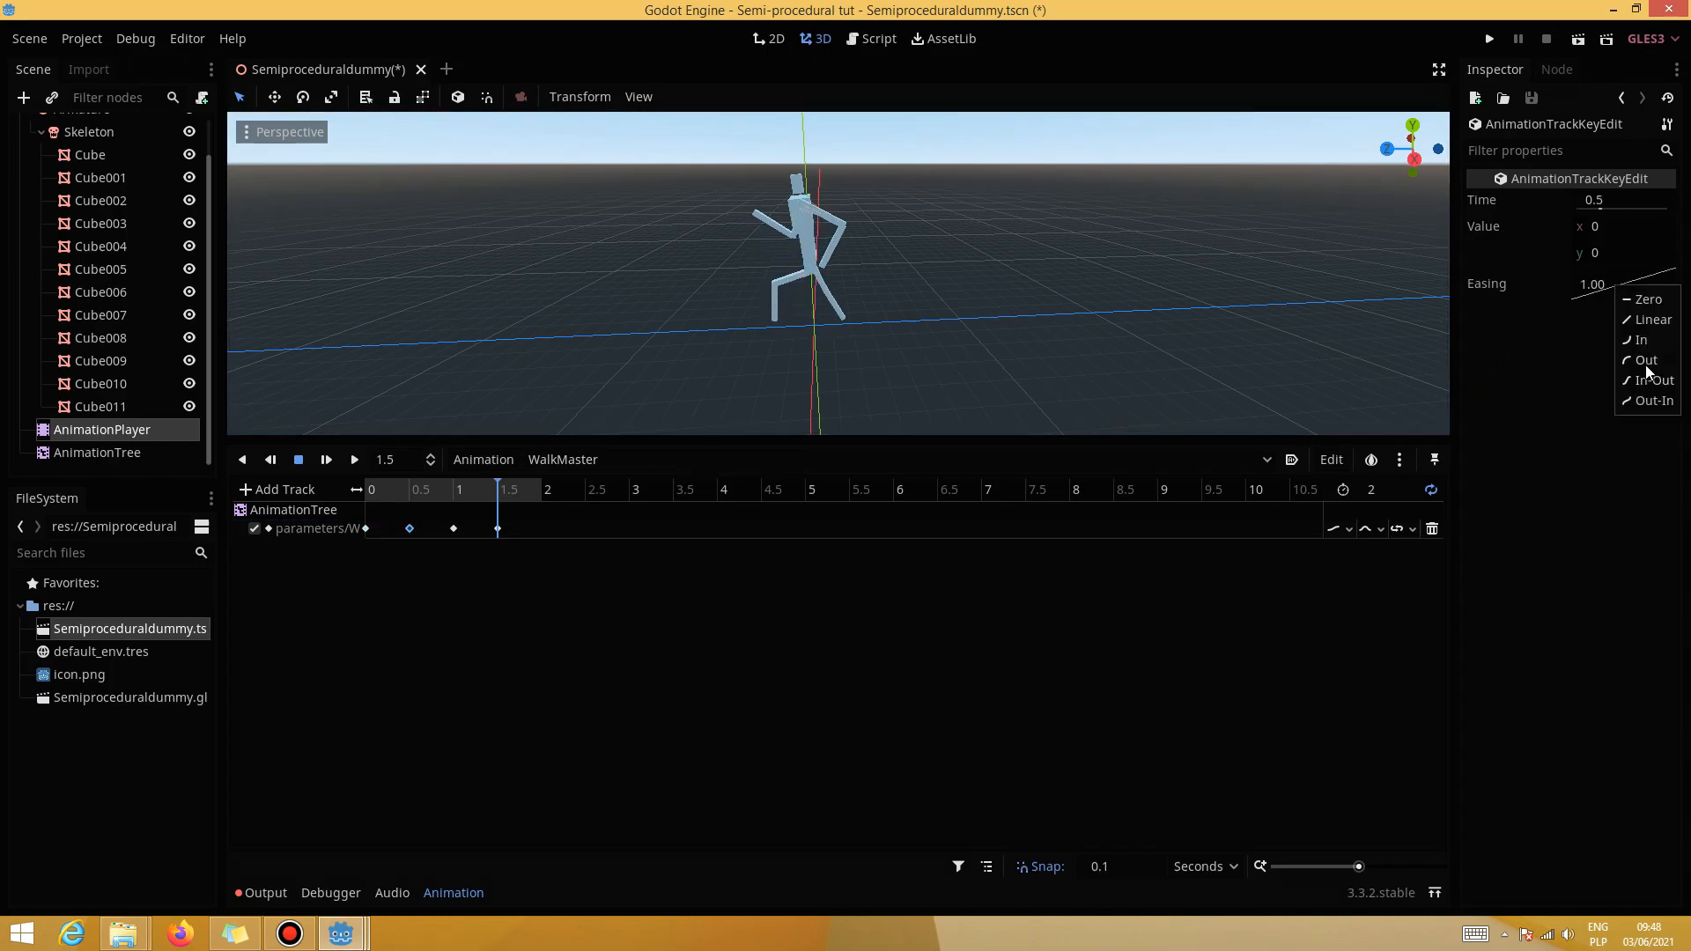
click(453, 529)
right_click(1611, 284)
click(1647, 312)
click(498, 529)
right_click(1603, 292)
click(1630, 366)
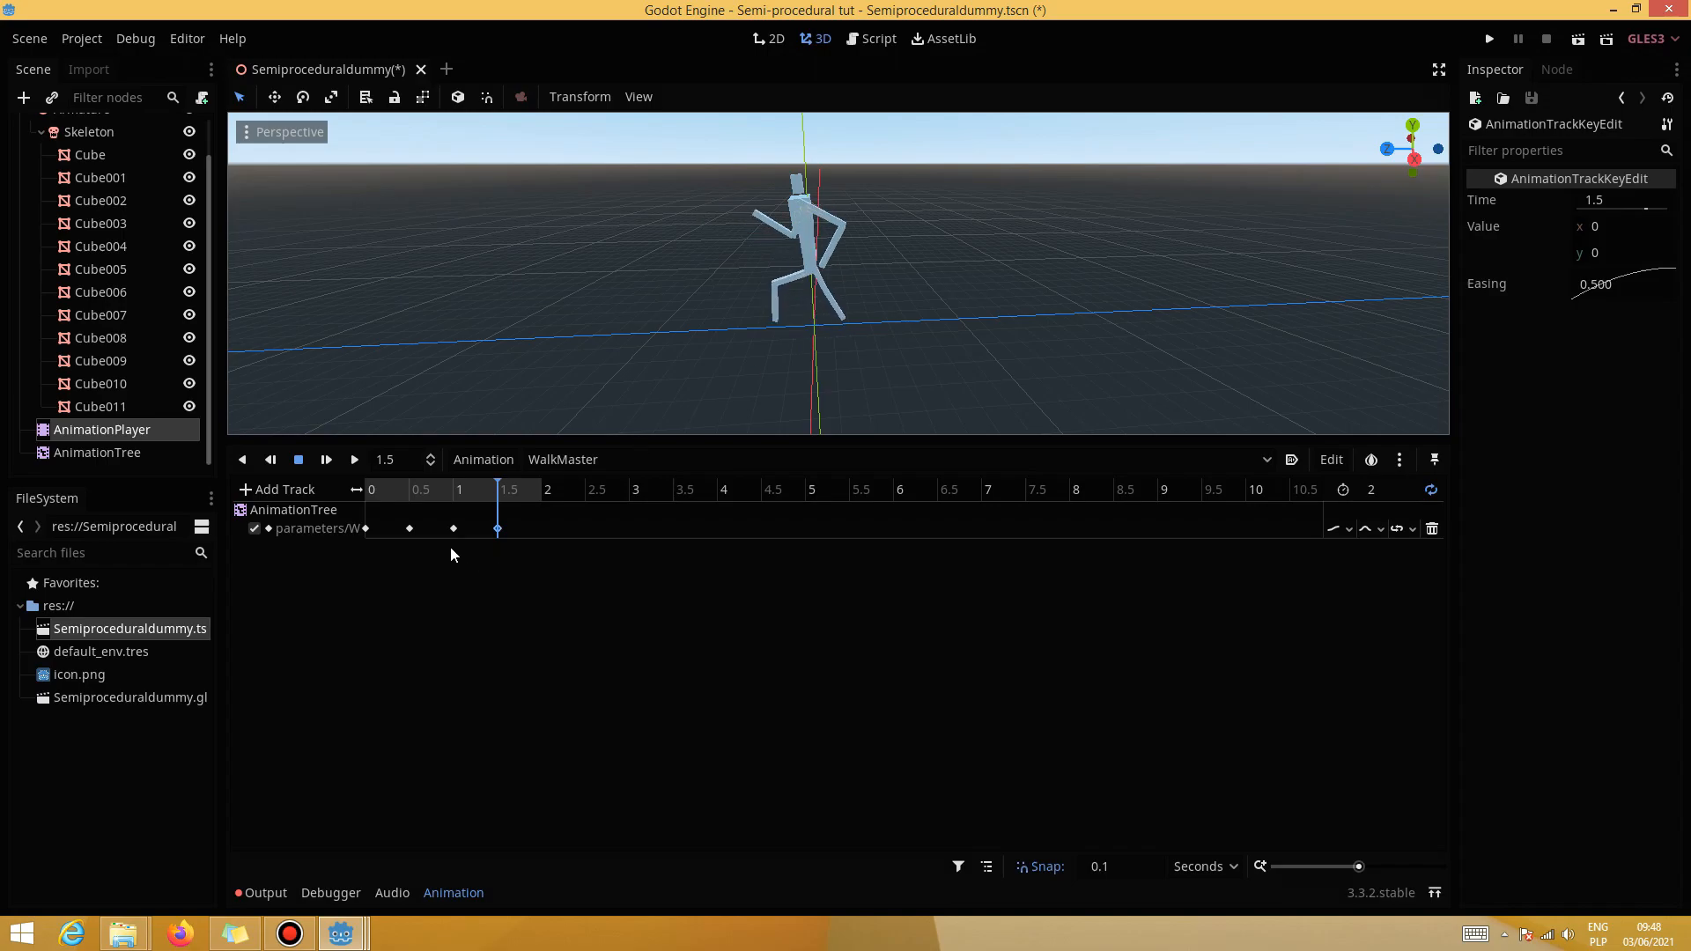
drag(494, 495, 365, 495)
click(130, 452)
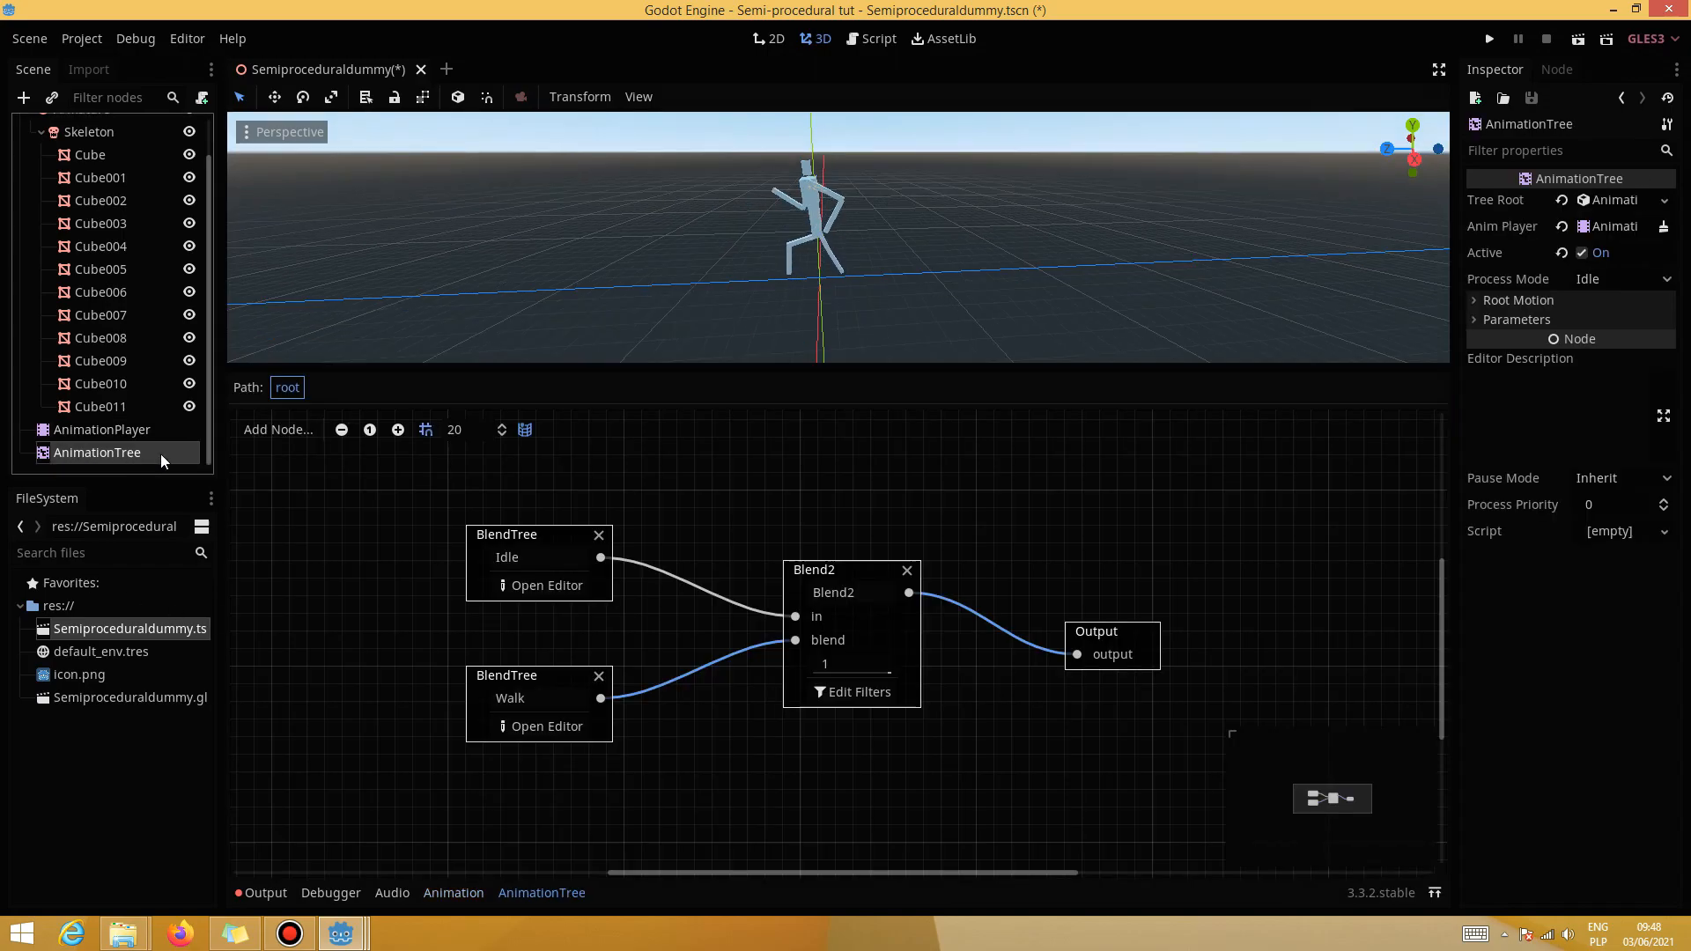